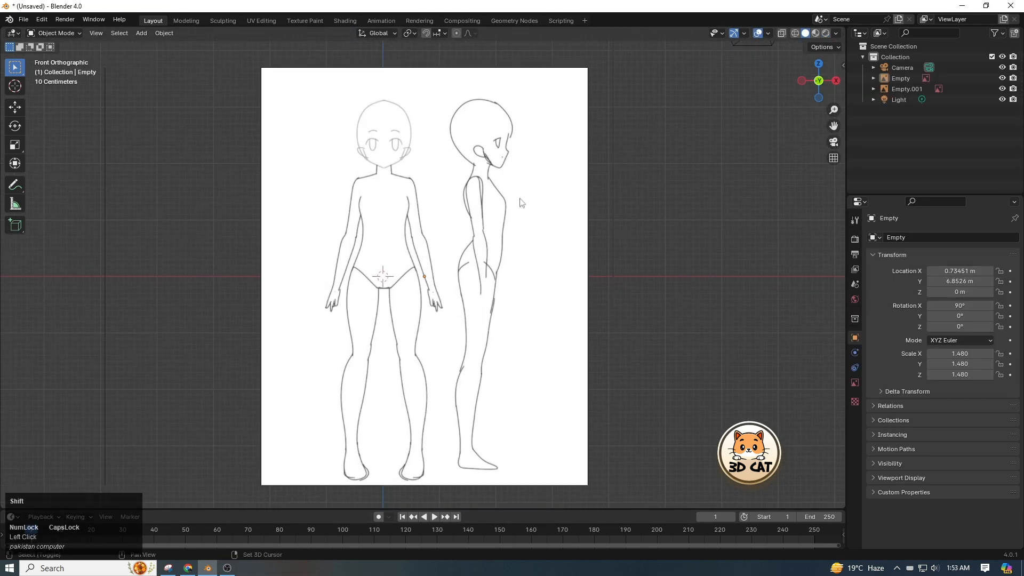
Add a UV sphere for the head, scaled to about 0.52 and raised over the front-view head at Z about 2.63 m.
{"action": "scroll", "coordinate": [374, 267], "scroll_direction": "up", "scroll_amount": 3}
{"action": "left_click_drag", "start_coordinate": [835, 103], "coordinate": [835, 70]}
{"action": "key", "text": "s"}
{"action": "left_click", "coordinate": [427, 213]}
{"action": "key", "text": "g"}
{"action": "key", "text": "z"}
{"action": "left_click", "coordinate": [408, 210]}
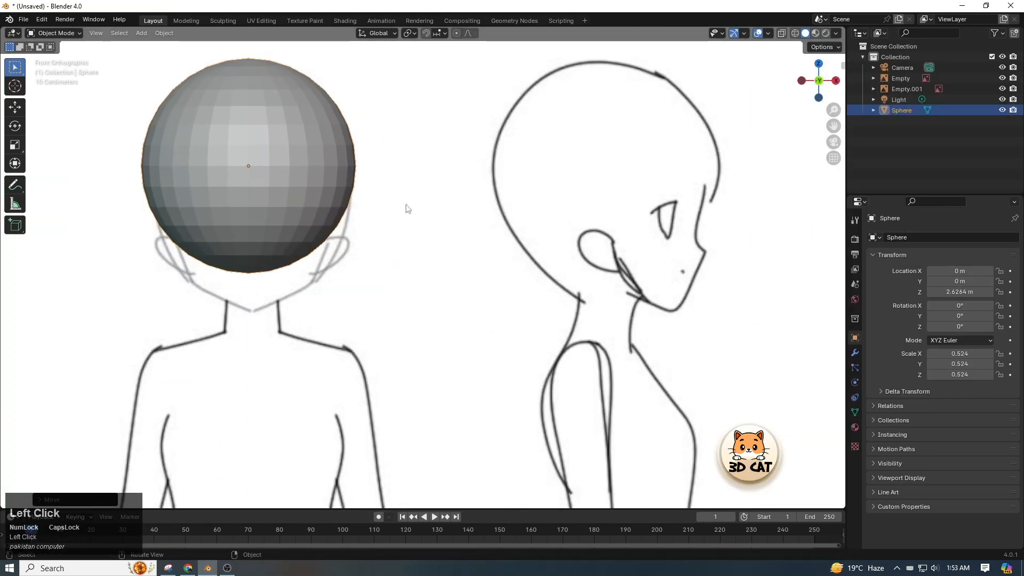
Sculpt the head sphere with the Grab brush, pulling the chin down and narrowing the cheeks to the front-view outline.
{"action": "left_click", "coordinate": [64, 69]}
{"action": "left_click", "coordinate": [15, 347]}
{"action": "left_click_drag", "start_coordinate": [248, 263], "coordinate": [250, 308]}
{"action": "key", "text": "f"}
{"action": "left_click", "coordinate": [318, 283]}
{"action": "left_click_drag", "start_coordinate": [342, 197], "coordinate": [351, 199]}
{"action": "key", "text": "f"}
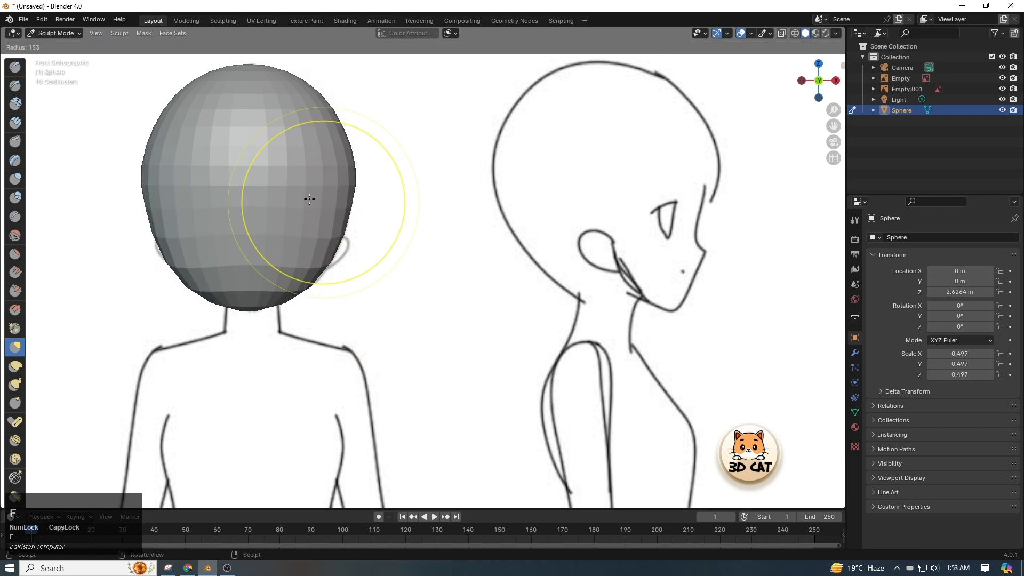
{"action": "left_click_drag", "start_coordinate": [320, 261], "coordinate": [300, 278], "text": "shift"}
Reshape the front and back contours of the head from the top view with the Grab brush, and return to Object Mode.
{"action": "left_click", "coordinate": [819, 64]}
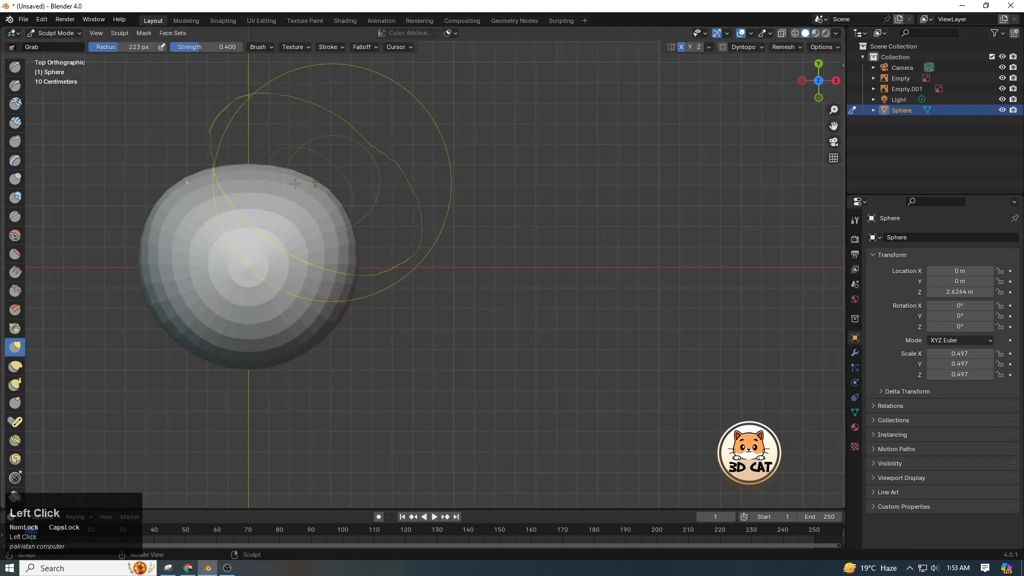
{"action": "left_click_drag", "start_coordinate": [325, 195], "coordinate": [332, 179]}
{"action": "left_click_drag", "start_coordinate": [317, 315], "coordinate": [332, 301]}
{"action": "left_click", "coordinate": [819, 98]}
{"action": "left_click_drag", "start_coordinate": [833, 110], "coordinate": [833, 155]}
{"action": "left_click", "coordinate": [54, 33]}
{"action": "left_click", "coordinate": [64, 46]}
Add a UV sphere for the chest, scaled to about 0.48 and moved up to Z about 1.36 m.
{"action": "key", "text": "shift+a"}
{"action": "left_click", "coordinate": [470, 267]}
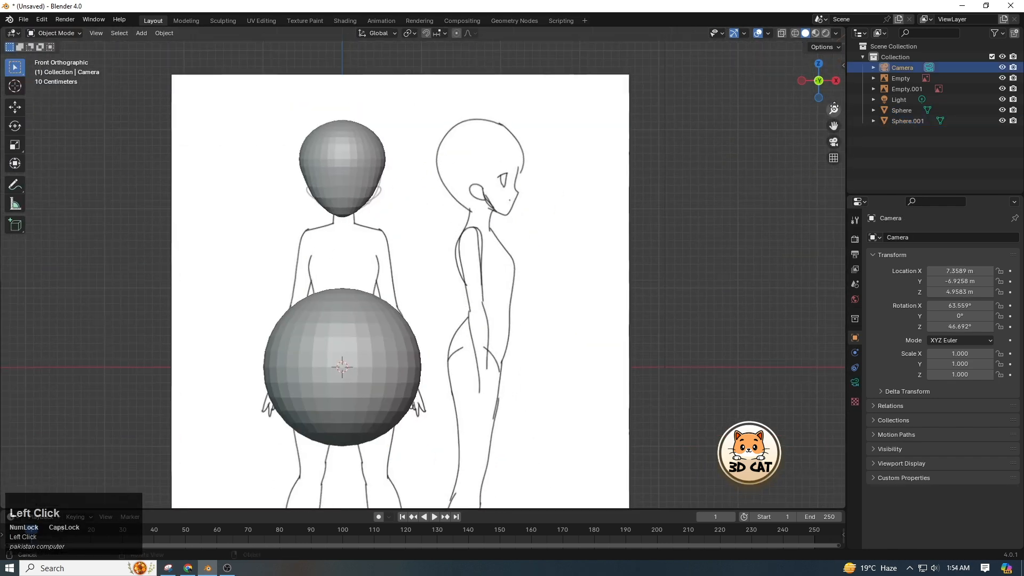
{"action": "key", "text": "s"}
{"action": "key", "text": "g"}
{"action": "key", "text": "z"}
{"action": "left_click", "coordinate": [386, 231]}
Add a cylinder for the neck, scaled down and positioned between the head and chest.
{"action": "key", "text": "shift+a"}
{"action": "key", "text": "s"}
{"action": "key", "text": "g"}
{"action": "key", "text": "x"}
{"action": "key", "text": "z"}
{"action": "left_click", "coordinate": [368, 178]}
{"action": "key", "text": "s"}
Duplicate the chest sphere straight down along Z to the hips, at about 0.26 m.
{"action": "left_click", "coordinate": [342, 267]}
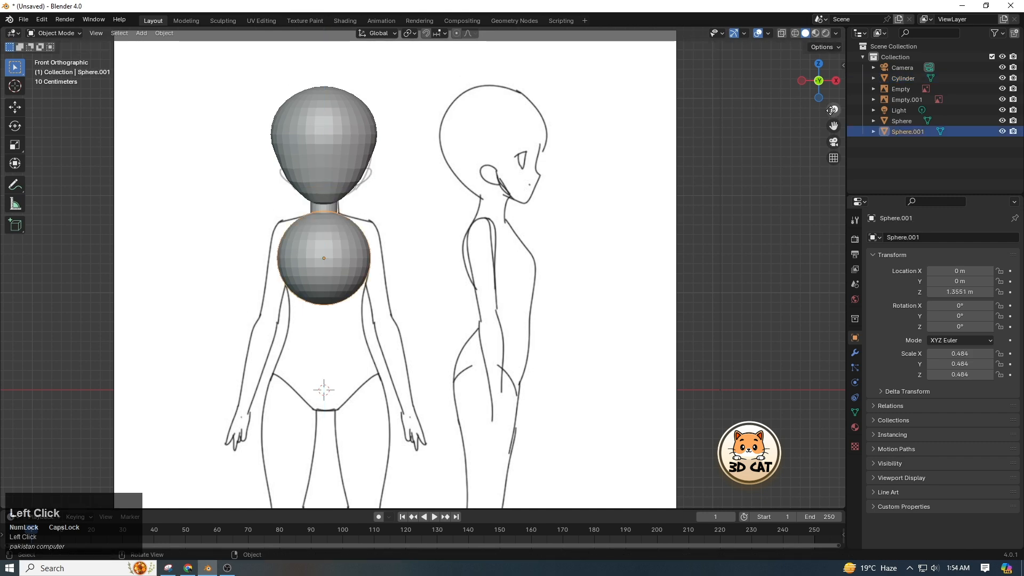
{"action": "key", "text": "shift+d"}
{"action": "key", "text": "z"}
{"action": "left_click", "coordinate": [368, 342]}
Duplicate a body sphere, scale it to about 0.21 and place it on the shoulder at X about 0.37 m.
{"action": "key", "text": "shift+d"}
{"action": "key", "text": "s"}
{"action": "left_click", "coordinate": [411, 143]}
{"action": "key", "text": "g"}
{"action": "left_click", "coordinate": [368, 152]}
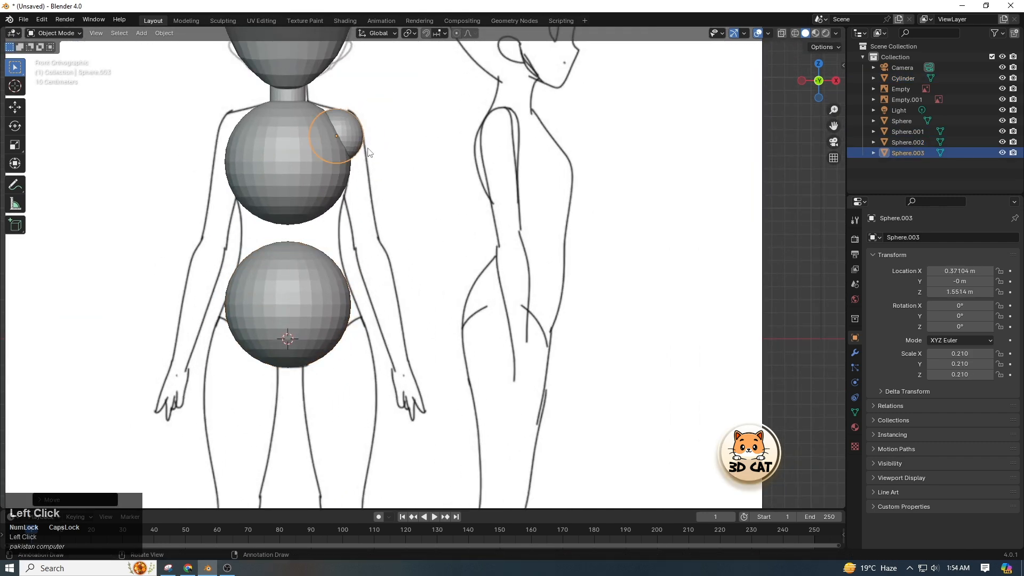
Shape an upper arm from another sphere, scaled to about 0.14 wide and 0.65 along Z, and tilt it along the reference arm.
{"action": "key", "text": "s"}
{"action": "left_click", "coordinate": [378, 178]}
{"action": "key", "text": "s"}
{"action": "key", "text": "z"}
{"action": "left_click", "coordinate": [401, 240]}
{"action": "key", "text": "r"}
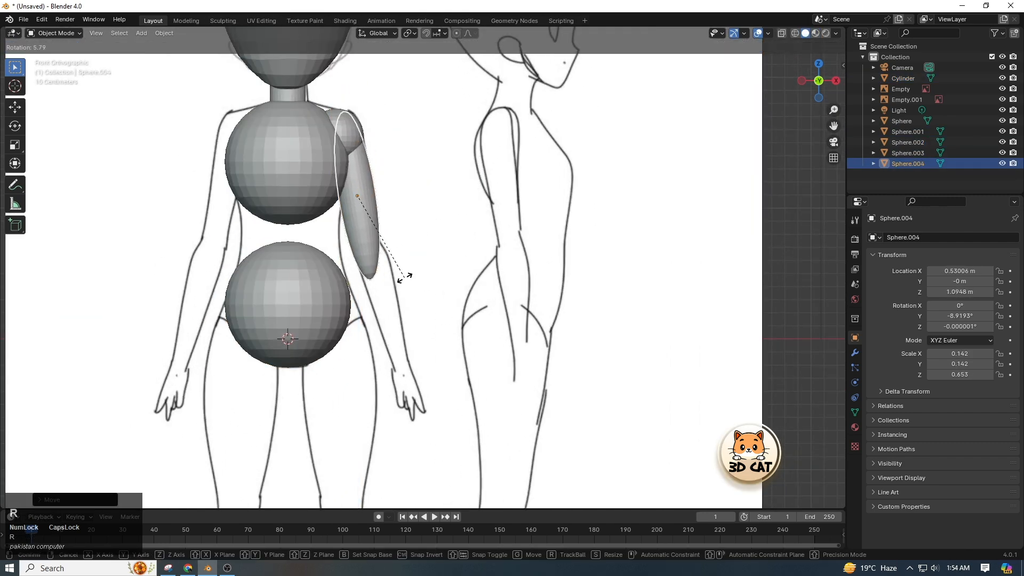
{"action": "left_click", "coordinate": [409, 276]}
{"action": "key", "text": "r"}
{"action": "left_click", "coordinate": [416, 242]}
Sculpt the chest sphere with the Grab brush into a torso reaching from the shoulders to the waist.
{"action": "scroll", "coordinate": [416, 242], "scroll_direction": "down", "scroll_amount": 2}
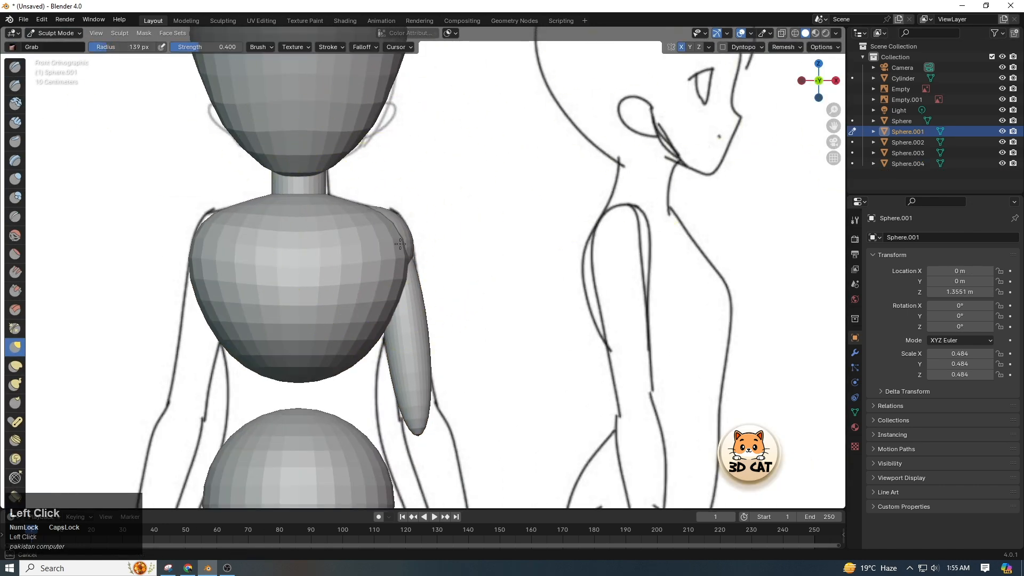
{"action": "left_click_drag", "start_coordinate": [400, 244], "coordinate": [395, 247]}
{"action": "mouse_move", "coordinate": [325, 368]}
{"action": "left_mouse_down"}
{"action": "mouse_move", "coordinate": [334, 408]}
{"action": "mouse_move", "coordinate": [359, 446]}
{"action": "left_mouse_up"}
{"action": "key", "text": "f"}
{"action": "scroll", "coordinate": [492, 157], "scroll_direction": "down", "scroll_amount": 3}
{"action": "middle_click_drag", "start_coordinate": [453, 374], "coordinate": [428, 270], "text": "shift"}
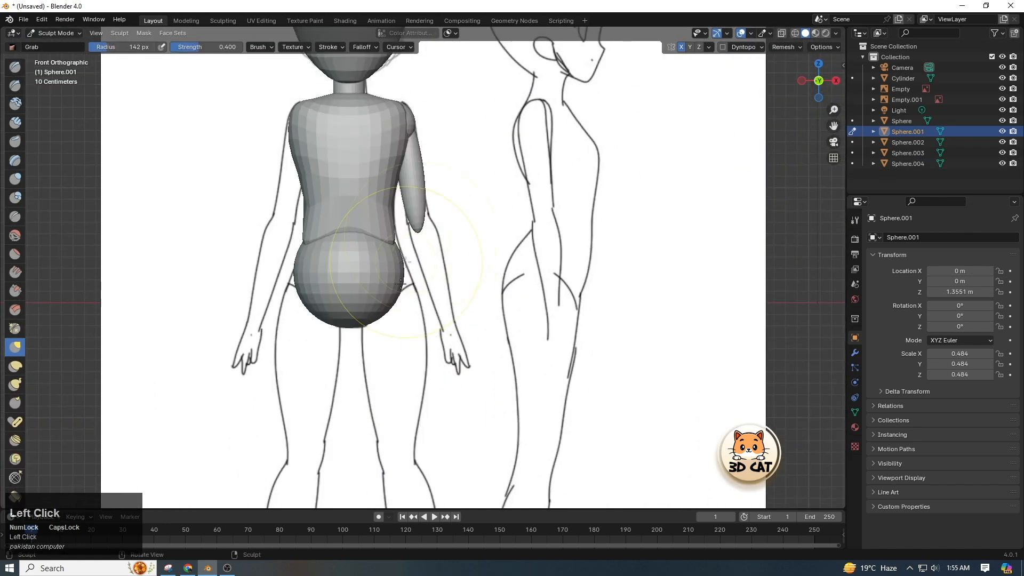
Sculpt the hip sphere with the Grab brush to fit the waist and hip outline, and return to Object Mode.
{"action": "left_click", "coordinate": [853, 142]}
{"action": "scroll", "coordinate": [374, 299], "scroll_direction": "up", "scroll_amount": 4}
{"action": "key", "text": "f"}
{"action": "left_click_drag", "start_coordinate": [305, 366], "coordinate": [291, 335]}
{"action": "left_click_drag", "start_coordinate": [362, 319], "coordinate": [413, 316]}
{"action": "key", "text": "f"}
{"action": "left_click_drag", "start_coordinate": [352, 216], "coordinate": [366, 165]}
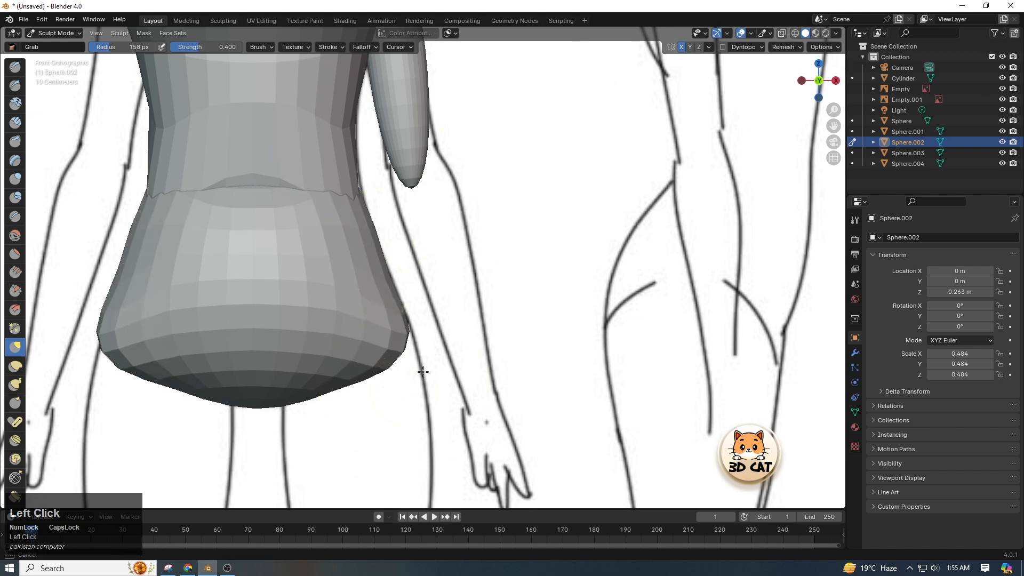
{"action": "scroll", "coordinate": [390, 367], "scroll_direction": "down", "scroll_amount": 5}
{"action": "left_click", "coordinate": [56, 33]}
{"action": "left_click", "coordinate": [56, 45]}
Add a sphere for the thigh, scaled to about 0.31 wide and 0.83 along Z, and place it over the upper leg.
{"action": "key", "text": "shift+a"}
{"action": "key", "text": "s"}
{"action": "key", "text": "s"}
{"action": "key", "text": "z"}
{"action": "key", "text": "g"}
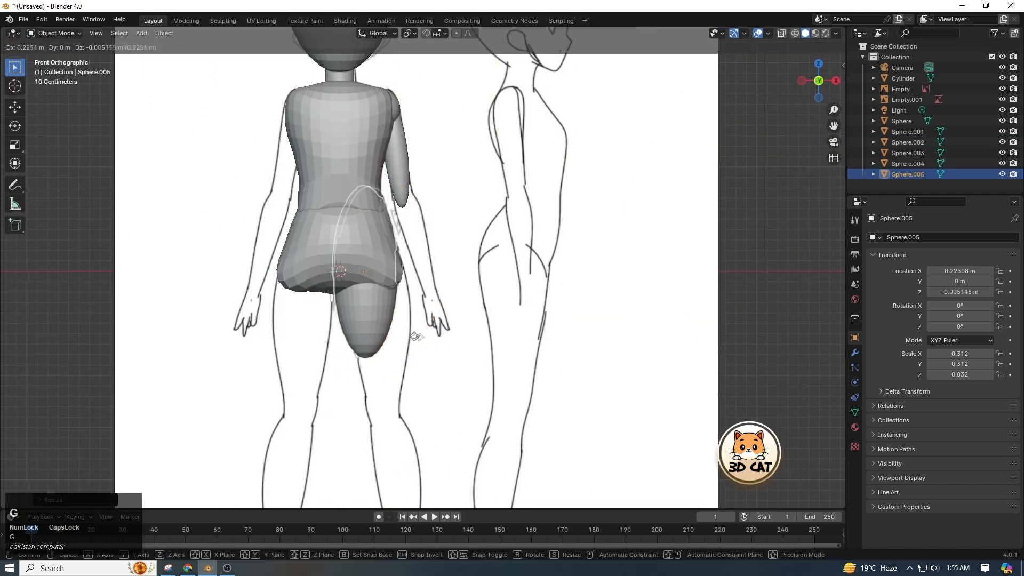
{"action": "scroll", "coordinate": [437, 344], "scroll_direction": "up", "scroll_amount": 1}
{"action": "key", "text": "g"}
{"action": "key", "text": "z"}
{"action": "left_click", "coordinate": [507, 264]}
Sculpt the thigh with the Grab brush to fit the upper leg, and return to Object Mode.
{"action": "scroll", "coordinate": [507, 264], "scroll_direction": "up", "scroll_amount": 1}
{"action": "left_click", "coordinate": [56, 33]}
{"action": "left_click", "coordinate": [56, 67]}
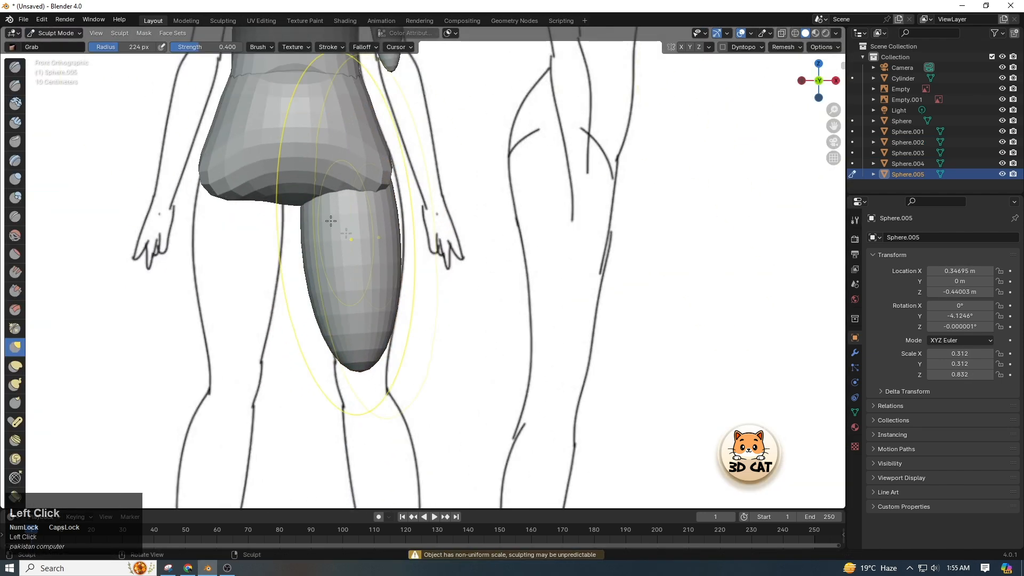
{"action": "left_click_drag", "start_coordinate": [331, 221], "coordinate": [344, 265]}
{"action": "left_click", "coordinate": [56, 33]}
{"action": "left_click", "coordinate": [56, 46]}
Add a Mirror modifier to the thigh with the hip sphere (Sphere.002) as the mirror object.
{"action": "left_click", "coordinate": [855, 352]}
{"action": "left_click", "coordinate": [943, 237]}
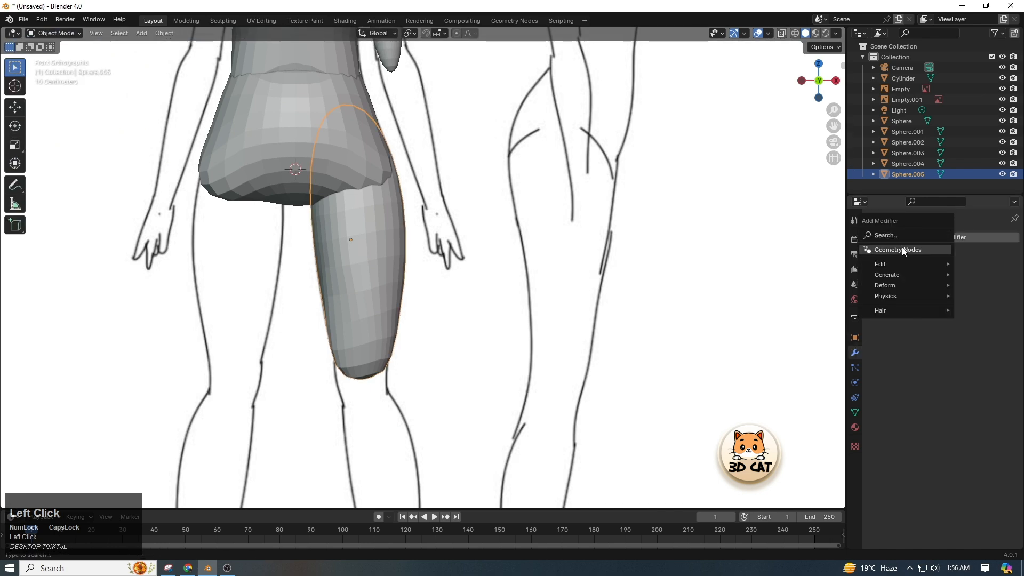
{"action": "left_click", "coordinate": [981, 352]}
{"action": "left_click", "coordinate": [998, 310]}
{"action": "left_click", "coordinate": [288, 142]}
Duplicate the mirrored thighs and place the copy below the knees as lower legs.
{"action": "key", "text": "shift+d"}
{"action": "left_click", "coordinate": [473, 410]}
{"action": "scroll", "coordinate": [394, 494], "scroll_direction": "up", "scroll_amount": 2}
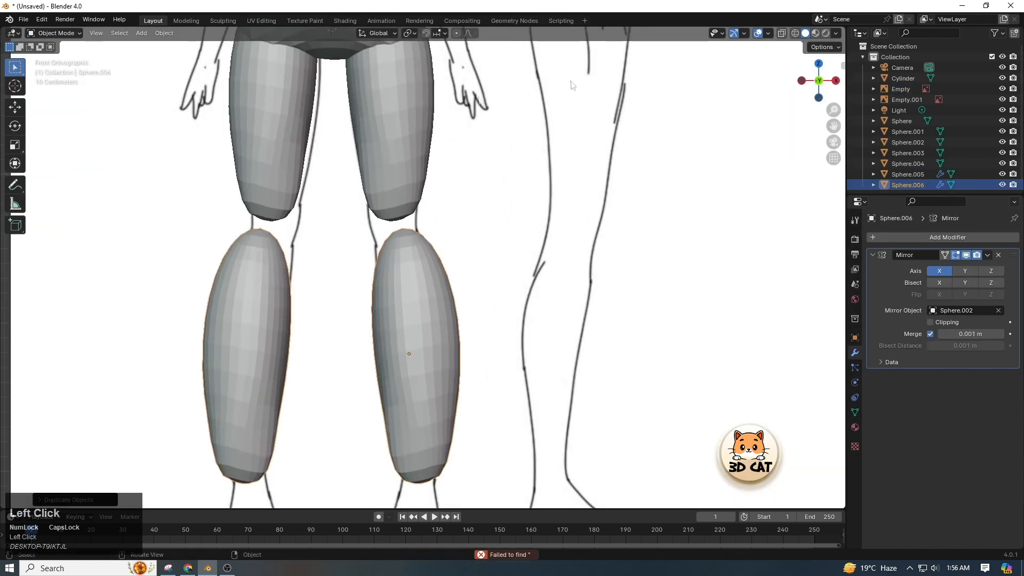
Sculpt the lower legs with the Grab brush using X-ray, curving the calves and tapering the ankles to the reference, and return to Object Mode.
{"action": "left_click", "coordinate": [56, 33]}
{"action": "left_click", "coordinate": [56, 67]}
{"action": "left_click", "coordinate": [782, 33]}
{"action": "left_click_drag", "start_coordinate": [392, 421], "coordinate": [412, 416]}
{"action": "left_click", "coordinate": [377, 227]}
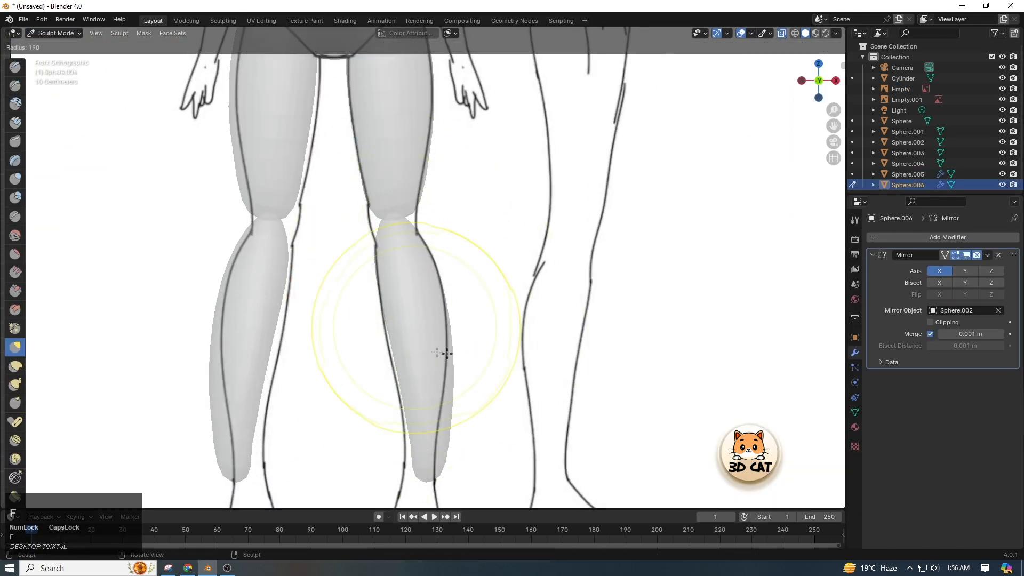
{"action": "left_click_drag", "start_coordinate": [407, 339], "coordinate": [362, 365]}
{"action": "left_click", "coordinate": [783, 33]}
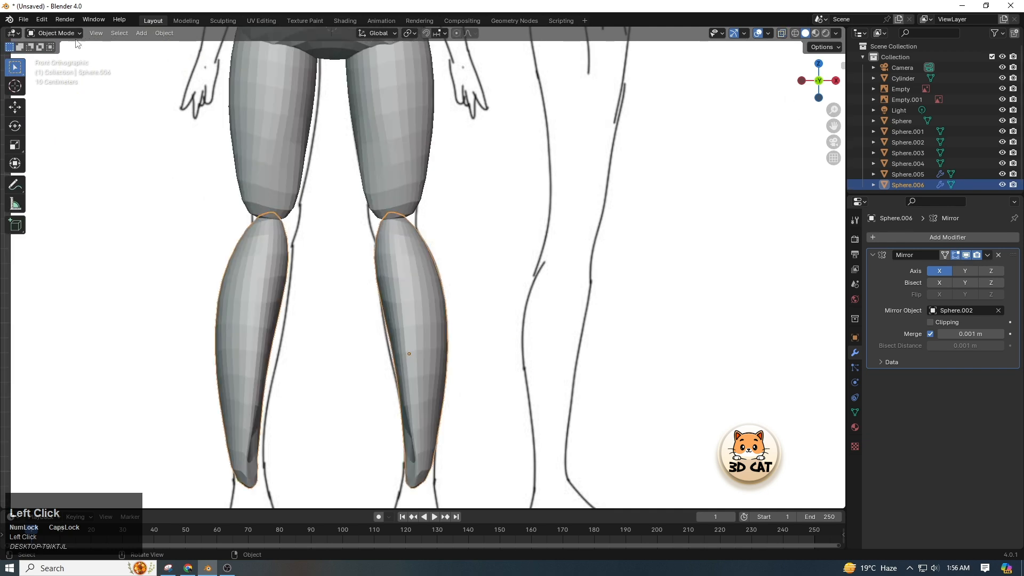
{"action": "left_click_drag", "start_coordinate": [413, 389], "coordinate": [417, 417], "text": "shift"}
{"action": "scroll", "coordinate": [633, 130], "scroll_direction": "down", "scroll_amount": 3}
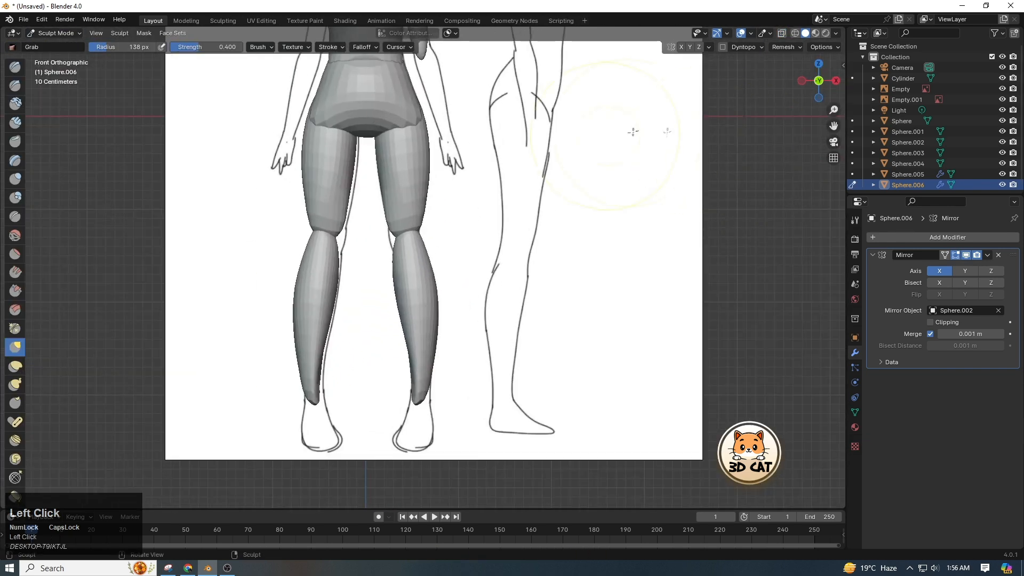
{"action": "middle_click_drag", "start_coordinate": [633, 131], "coordinate": [627, 329], "text": "shift"}
{"action": "left_click", "coordinate": [56, 33]}
{"action": "left_click", "coordinate": [56, 45]}
Duplicate the upper arm, scale it and rotate it along the reference forearm below the elbow.
{"action": "left_click", "coordinate": [408, 226]}
{"action": "key", "text": "shift+d"}
{"action": "key", "text": "s"}
{"action": "key", "text": "r"}
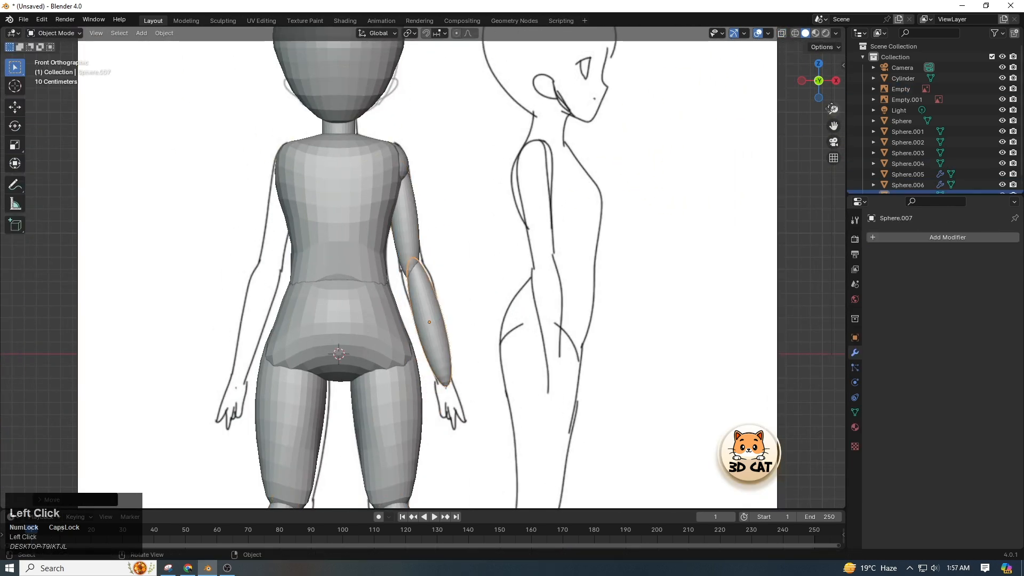
Sculpt the forearm with the Grab brush using X-ray to match the reference outline, and return to Object Mode.
{"action": "left_click_drag", "start_coordinate": [831, 108], "coordinate": [832, 93]}
{"action": "left_click", "coordinate": [56, 33]}
{"action": "left_click", "coordinate": [56, 66]}
{"action": "left_click", "coordinate": [782, 33]}
{"action": "key", "text": "f"}
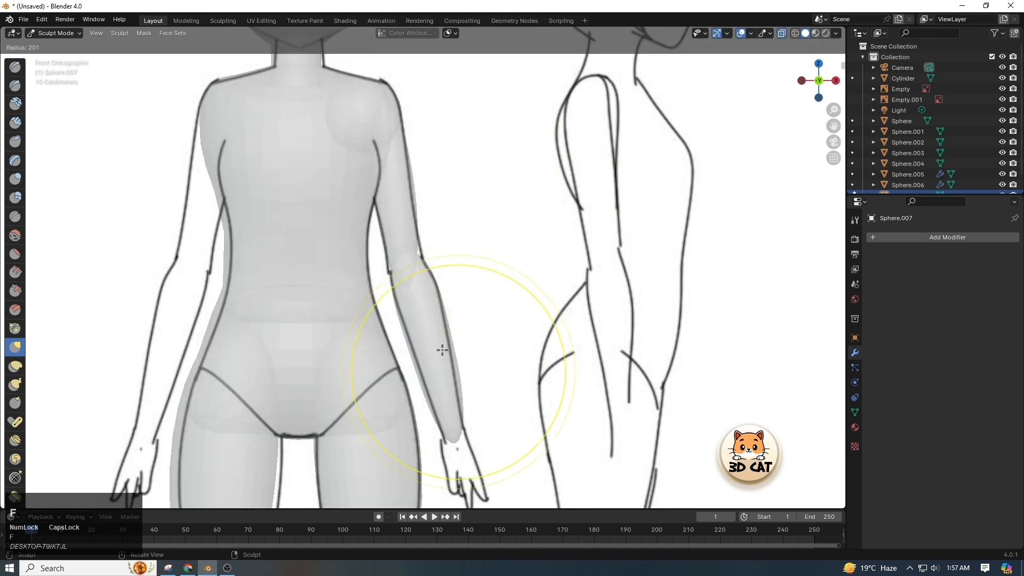
{"action": "left_click", "coordinate": [781, 36]}
{"action": "mouse_move", "coordinate": [833, 110]}
{"action": "left_mouse_down"}
{"action": "mouse_move", "coordinate": [833, 131]}
{"action": "mouse_move", "coordinate": [834, 92]}
{"action": "mouse_move", "coordinate": [827, 130]}
{"action": "mouse_move", "coordinate": [776, 220]}
{"action": "left_mouse_up"}
{"action": "left_click", "coordinate": [56, 33]}
{"action": "left_click", "coordinate": [56, 45]}
Add a Mirror modifier to the arm with the torso (Sphere.001) as the mirror object.
{"action": "left_click", "coordinate": [941, 238]}
{"action": "left_click", "coordinate": [920, 250]}
{"action": "left_click", "coordinate": [852, 259]}
{"action": "left_click", "coordinate": [1000, 310]}
{"action": "left_click", "coordinate": [358, 256]}
Move the head along the Y axis in the right view to line up with the side reference.
{"action": "left_click", "coordinate": [836, 80]}
{"action": "left_click", "coordinate": [426, 267]}
{"action": "key", "text": "s"}
{"action": "left_click", "coordinate": [447, 239]}
{"action": "left_click", "coordinate": [385, 130]}
{"action": "key", "text": "g"}
{"action": "key", "text": "y"}
{"action": "left_click", "coordinate": [379, 138]}
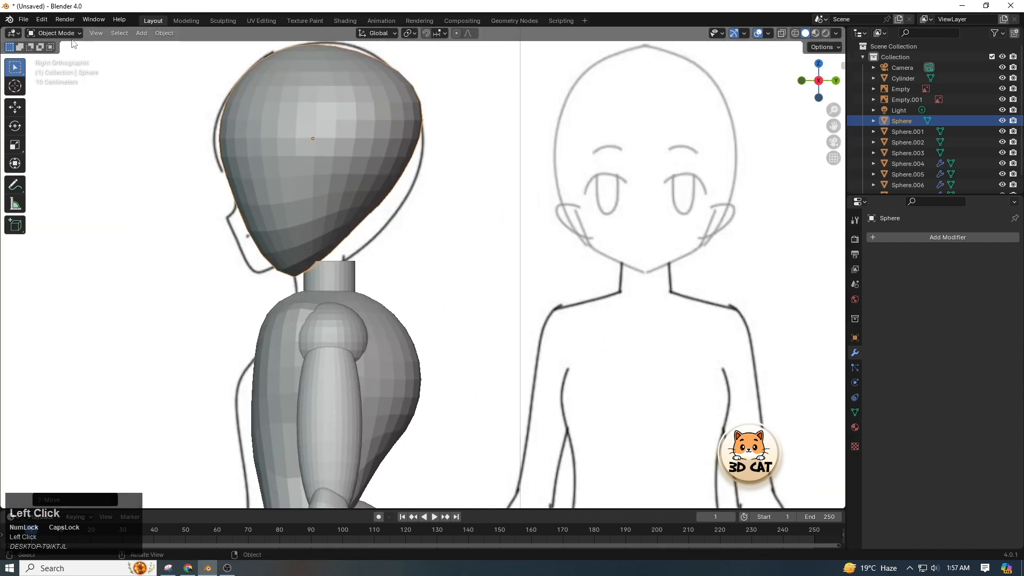
Sculpt the head's profile with the Grab brush, pulling the chin forward and filling out the back of the skull and forehead.
{"action": "left_click", "coordinate": [57, 33]}
{"action": "left_click", "coordinate": [56, 67]}
{"action": "left_click_drag", "start_coordinate": [256, 262], "coordinate": [210, 266]}
{"action": "left_click_drag", "start_coordinate": [410, 183], "coordinate": [435, 186]}
{"action": "left_click_drag", "start_coordinate": [421, 139], "coordinate": [445, 136]}
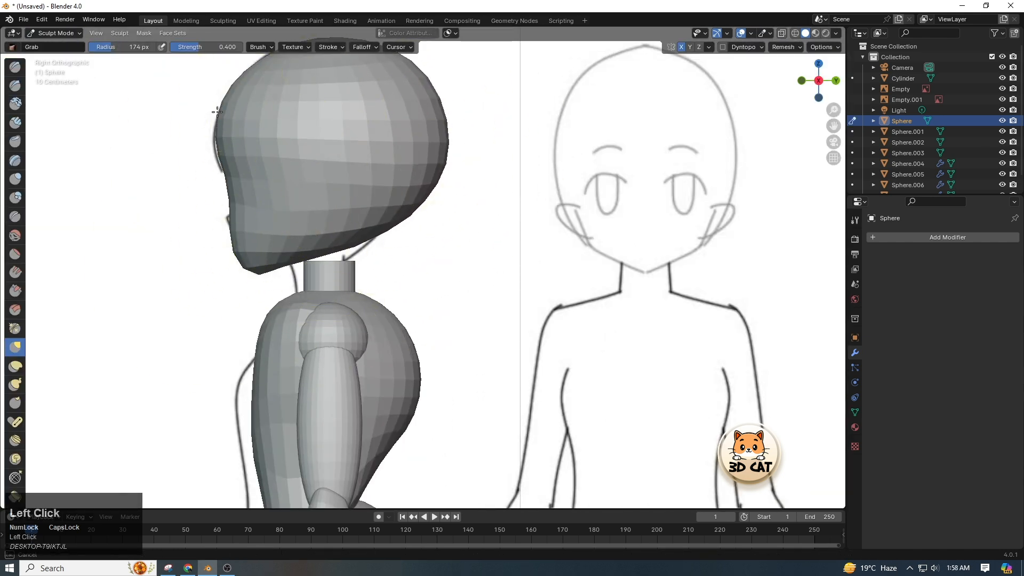
{"action": "left_click_drag", "start_coordinate": [217, 112], "coordinate": [215, 112]}
Pull out a pointed nose on the side profile of the face with a smaller Grab brush.
{"action": "key", "text": "f"}
{"action": "mouse_move", "coordinate": [233, 213]}
{"action": "left_mouse_down"}
{"action": "mouse_move", "coordinate": [208, 220]}
{"action": "mouse_move", "coordinate": [230, 234]}
{"action": "left_mouse_up"}
{"action": "left_click", "coordinate": [245, 199]}
{"action": "key", "text": "f"}
{"action": "left_click", "coordinate": [292, 215]}
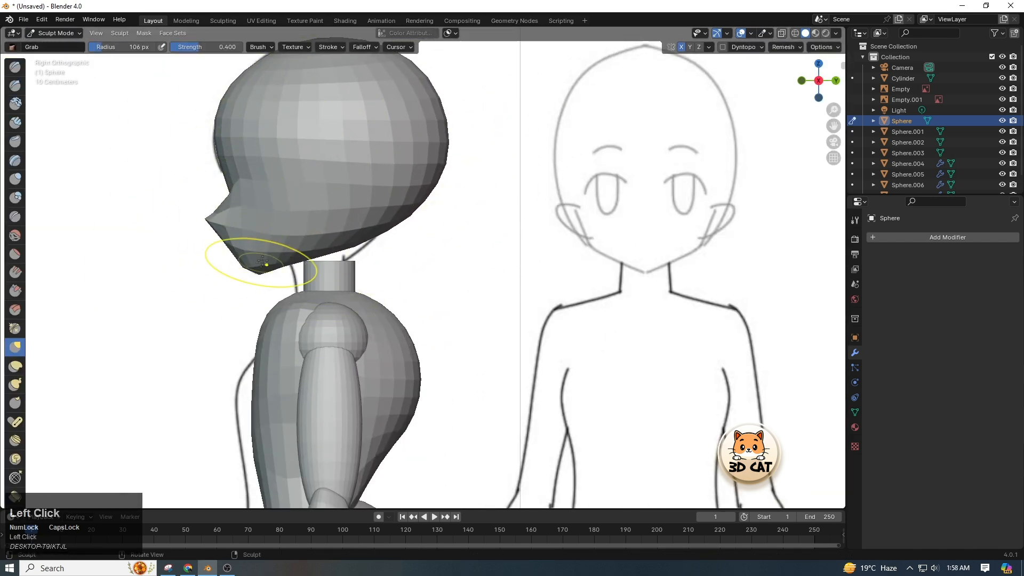
Adjust the lower face and jaw from the front view with a resized Grab brush.
{"action": "key", "text": "KP_1"}
{"action": "key", "text": "f"}
{"action": "left_click", "coordinate": [354, 269]}
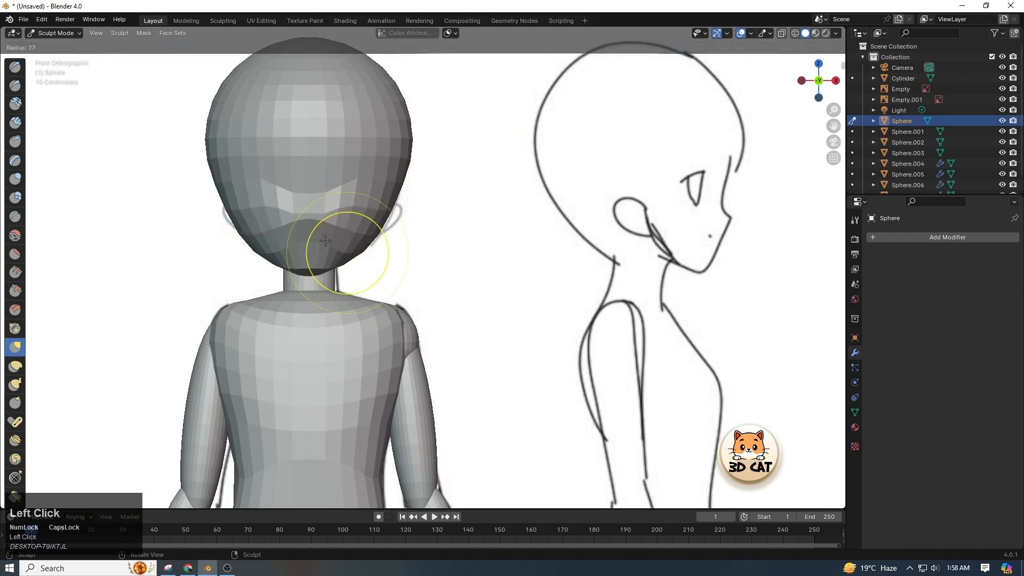
Sculpt the forearms with a Grab brush of about 86 px, widening them from elbow to wrist.
{"action": "mouse_move", "coordinate": [834, 110]}
{"action": "left_mouse_down"}
{"action": "mouse_move", "coordinate": [833, 224]}
{"action": "mouse_move", "coordinate": [834, 59]}
{"action": "mouse_move", "coordinate": [834, 176]}
{"action": "left_mouse_up"}
{"action": "left_click", "coordinate": [852, 193]}
{"action": "key", "text": "f"}
{"action": "left_click", "coordinate": [398, 224]}
{"action": "left_click_drag", "start_coordinate": [399, 224], "coordinate": [407, 222]}
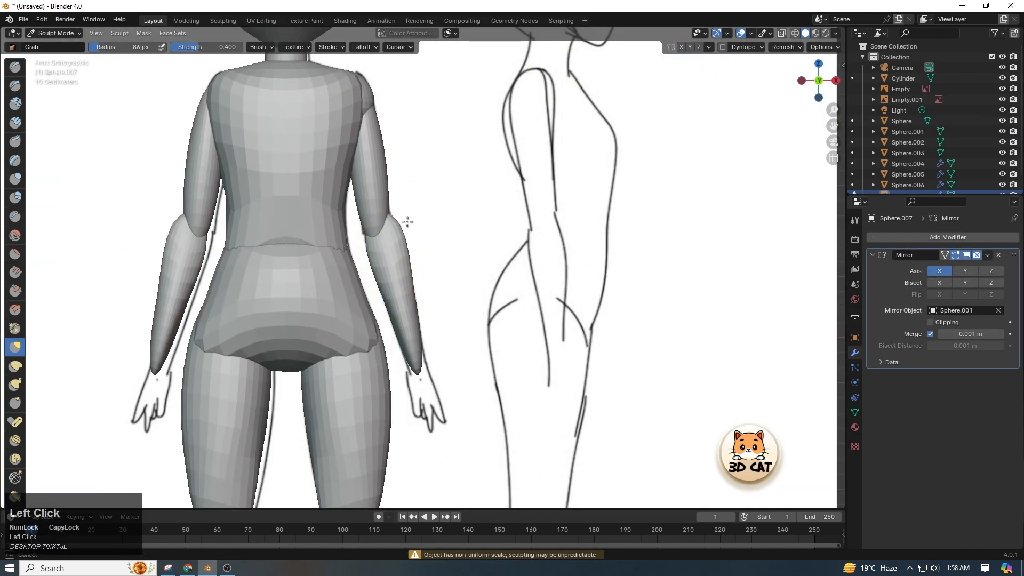
{"action": "left_click_drag", "start_coordinate": [172, 347], "coordinate": [199, 267], "text": "shift"}
Sculpt the upper arms outward near the elbows with a Grab brush of about 102 px.
{"action": "left_click", "coordinate": [853, 164]}
{"action": "key", "text": "f"}
{"action": "left_click", "coordinate": [407, 162]}
{"action": "left_click_drag", "start_coordinate": [388, 202], "coordinate": [393, 208]}
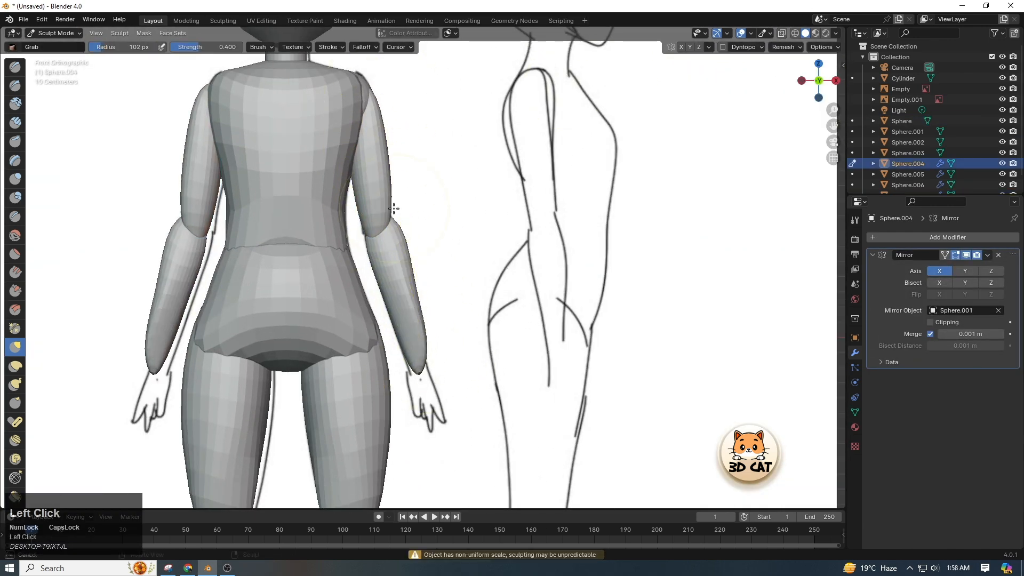
Adjust the hip piece's lower area with the Grab brush and smooth its lower edge from the front view.
{"action": "left_click_drag", "start_coordinate": [833, 110], "coordinate": [833, 69]}
{"action": "left_click", "coordinate": [852, 142]}
{"action": "left_click_drag", "start_coordinate": [245, 397], "coordinate": [244, 416]}
{"action": "left_click_drag", "start_coordinate": [248, 327], "coordinate": [320, 342], "text": "shift"}
Reshape the mirrored thighs from the front view with a Grab brush of about 137 px.
{"action": "left_click_drag", "start_coordinate": [833, 110], "coordinate": [833, 213]}
{"action": "left_click_drag", "start_coordinate": [834, 110], "coordinate": [833, 64]}
{"action": "key", "text": "alt+q"}
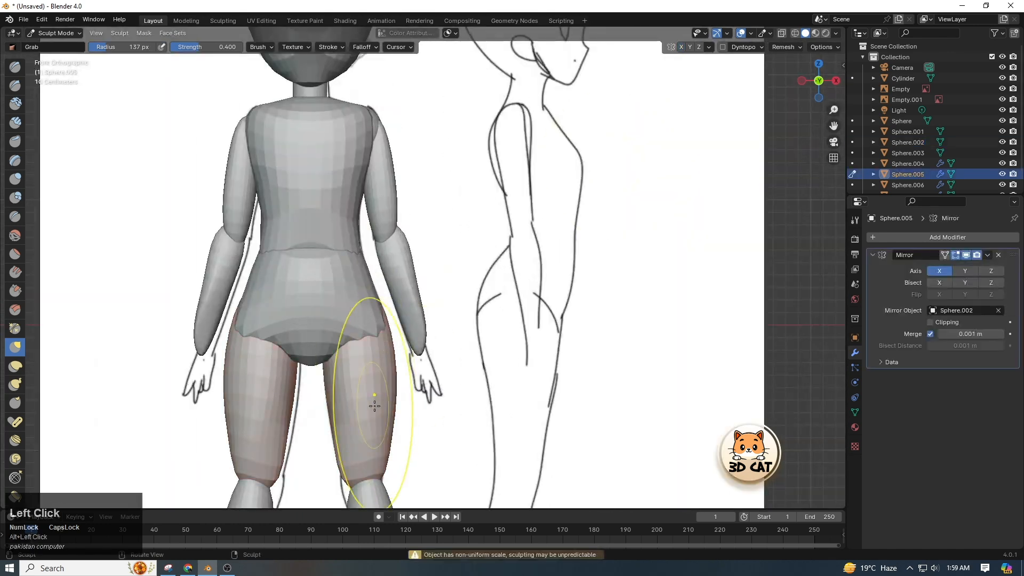
{"action": "left_click_drag", "start_coordinate": [375, 405], "coordinate": [369, 404]}
Add a Multiresolution modifier to the torso, subdivide it to level 2, and return to Sculpt Mode.
{"action": "left_click_drag", "start_coordinate": [834, 110], "coordinate": [834, 58]}
{"action": "left_click", "coordinate": [57, 33]}
{"action": "left_click", "coordinate": [57, 45]}
{"action": "left_click", "coordinate": [347, 272]}
{"action": "left_click", "coordinate": [947, 238]}
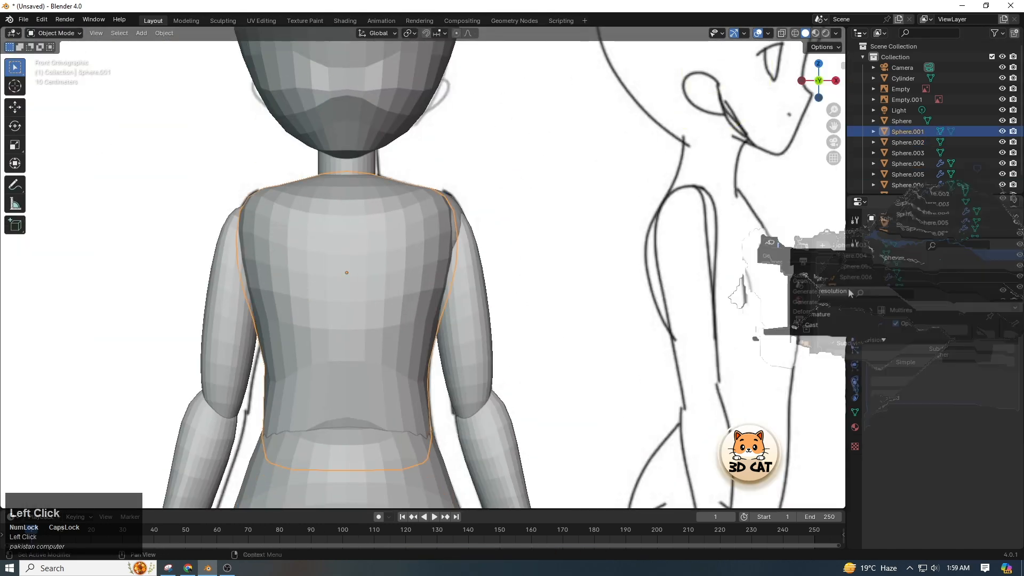
{"action": "left_click", "coordinate": [902, 288]}
{"action": "left_click", "coordinate": [943, 349]}
{"action": "left_click", "coordinate": [57, 69]}
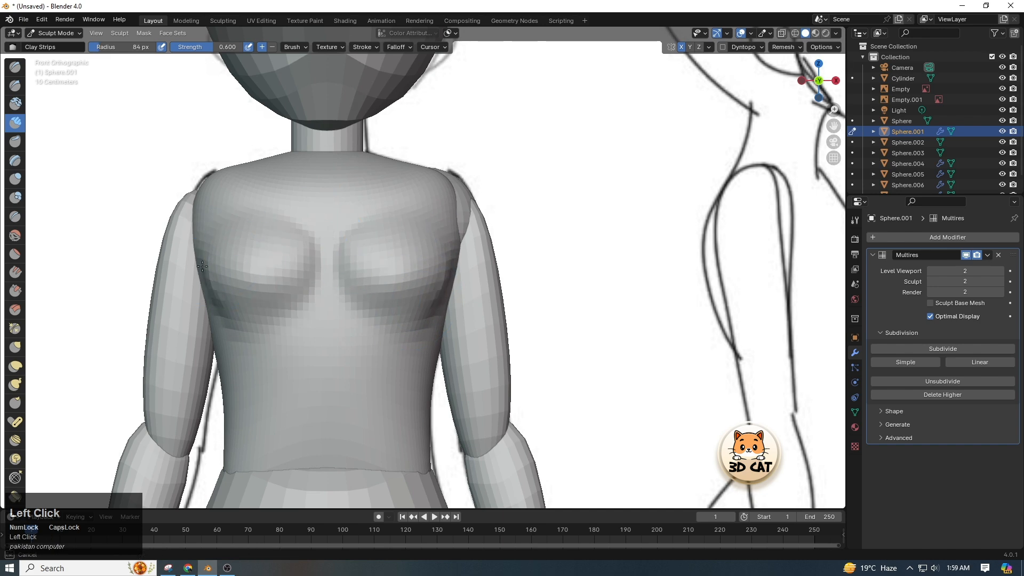
Build up the breasts with Clay Strips and refine the chest and collarbones with the Draw and Inflate brushes.
{"action": "middle_click_drag", "start_coordinate": [238, 296], "coordinate": [323, 249]}
{"action": "key", "text": "KP_1"}
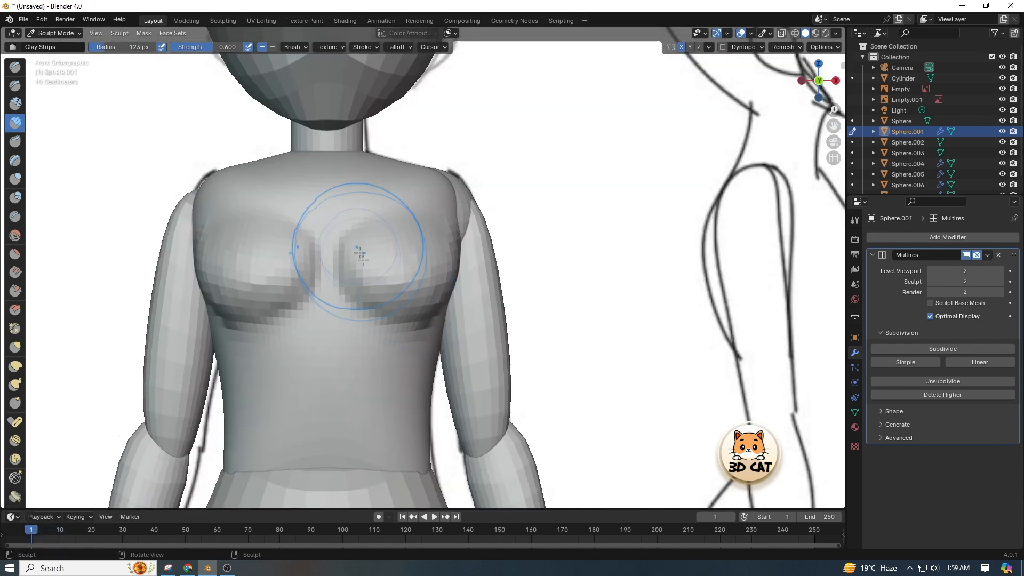
{"action": "left_click", "coordinate": [16, 67]}
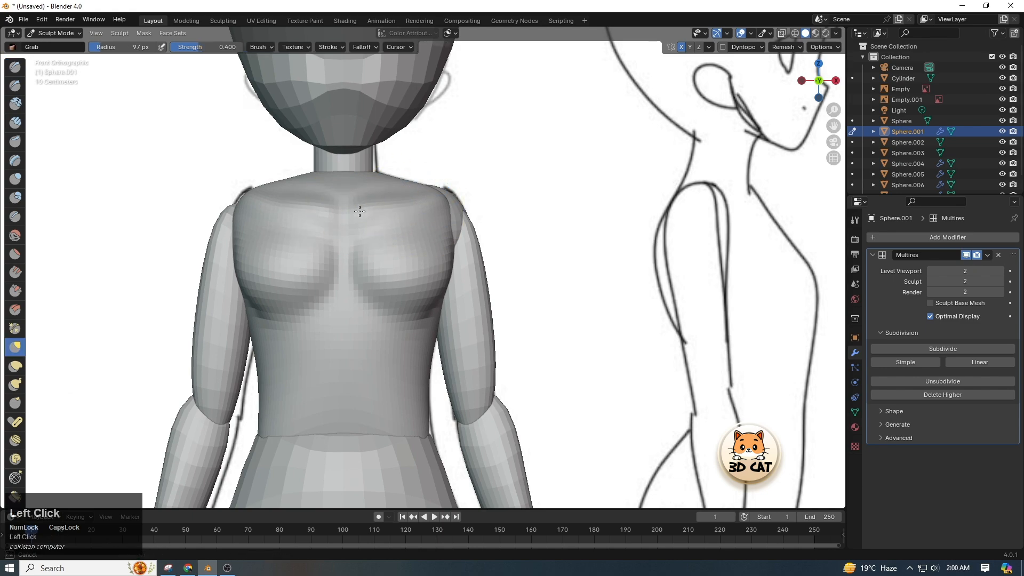
{"action": "scroll", "coordinate": [360, 211], "scroll_direction": "up", "scroll_amount": 2}
{"action": "key", "text": "i"}
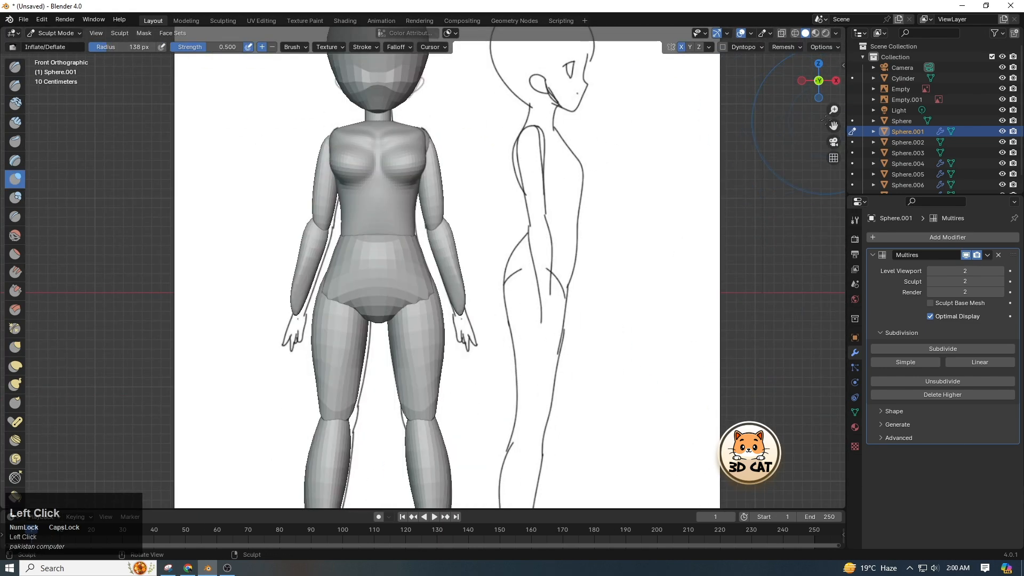
Place a small sphere at the shoulder joint and mirror it to the other side with a modifier.
{"action": "key", "text": "g"}
{"action": "left_click", "coordinate": [613, 217]}
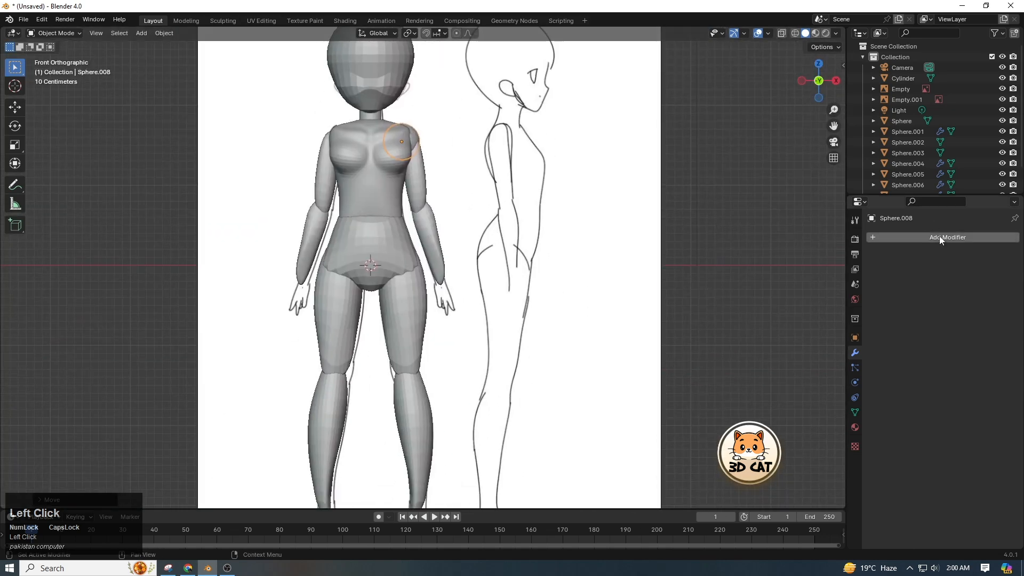
{"action": "left_click", "coordinate": [939, 237]}
Hide the front reference image Empty and pull the back of the hips downward with a Grab brush of about 133 px.
{"action": "left_click", "coordinate": [901, 88]}
{"action": "key", "text": "h"}
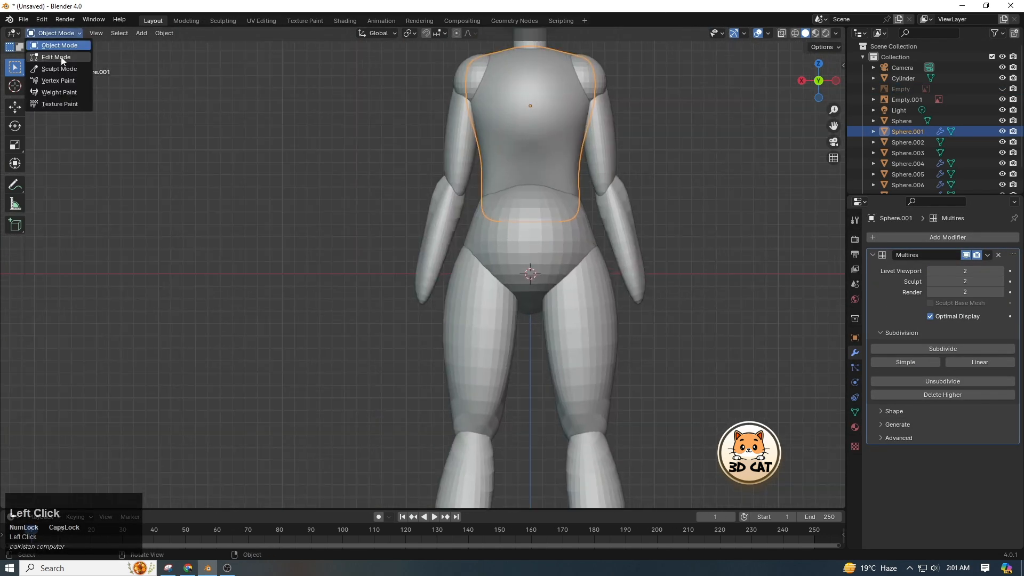
{"action": "left_click", "coordinate": [54, 64]}
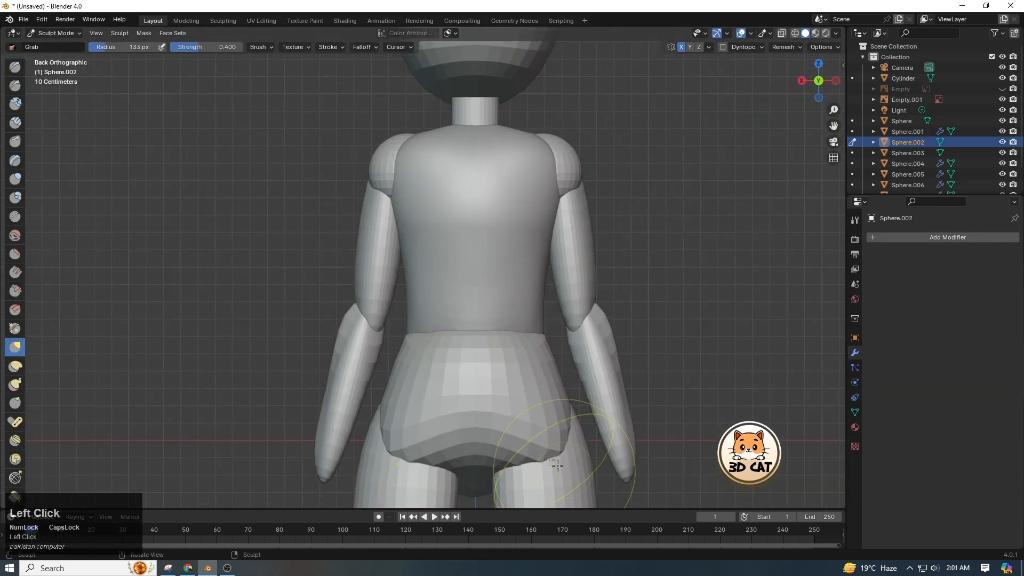
{"action": "left_click_drag", "start_coordinate": [501, 384], "coordinate": [502, 408]}
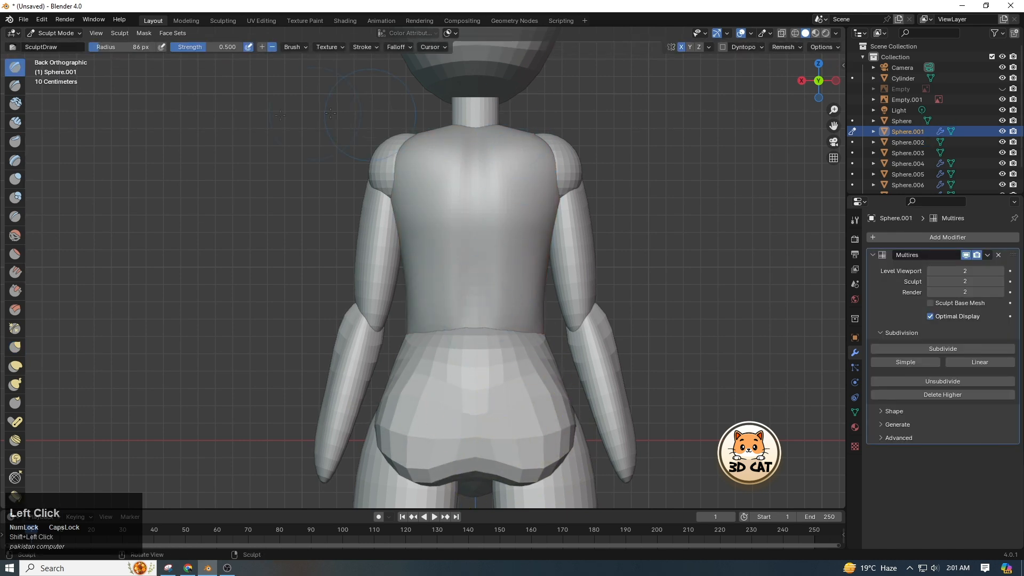
Build up the lower back area of the hips with Clay Strips and smooth it with a brush of about 117 px.
{"action": "left_click", "coordinate": [15, 123]}
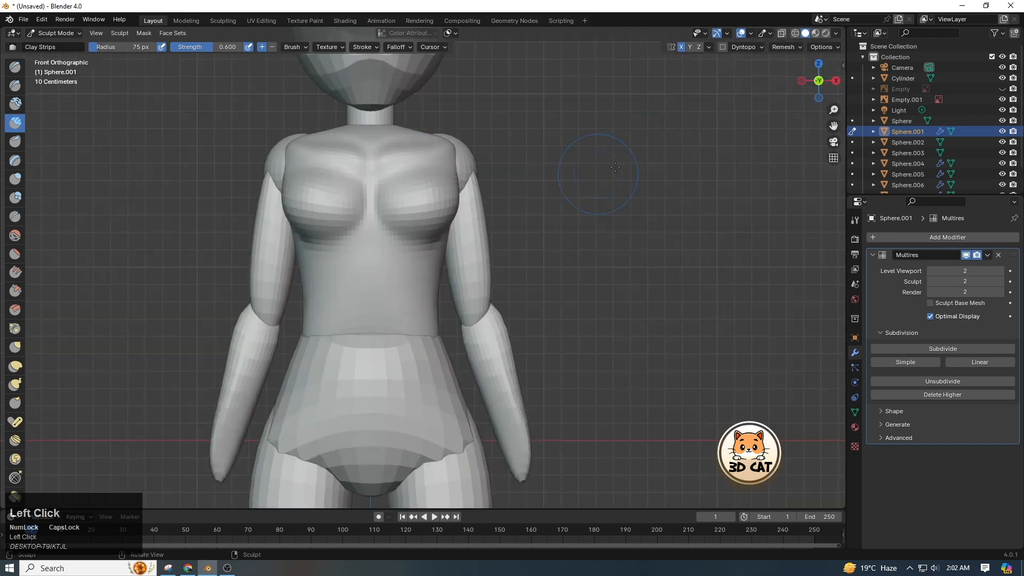
{"action": "left_click", "coordinate": [462, 369]}
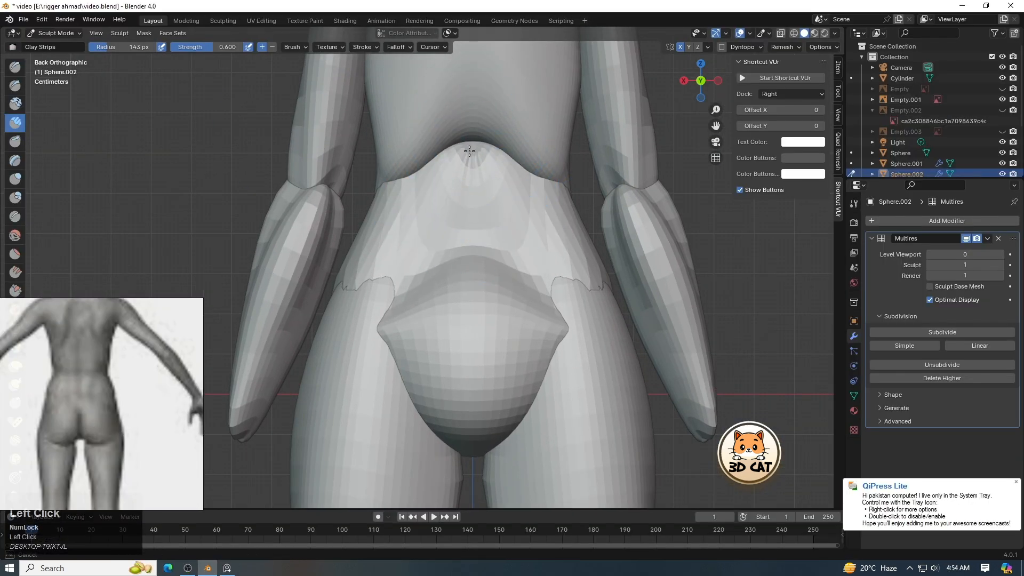
{"action": "scroll", "coordinate": [480, 170], "scroll_direction": "up", "scroll_amount": 1}
{"action": "key", "text": "f"}
{"action": "mouse_move", "coordinate": [529, 209]}
{"action": "left_mouse_down", "text": "shift"}
{"action": "mouse_move", "coordinate": [481, 170]}
{"action": "mouse_move", "coordinate": [478, 131]}
{"action": "left_mouse_up", "text": "shift"}
{"action": "scroll", "coordinate": [602, 136], "scroll_direction": "down", "scroll_amount": 1}
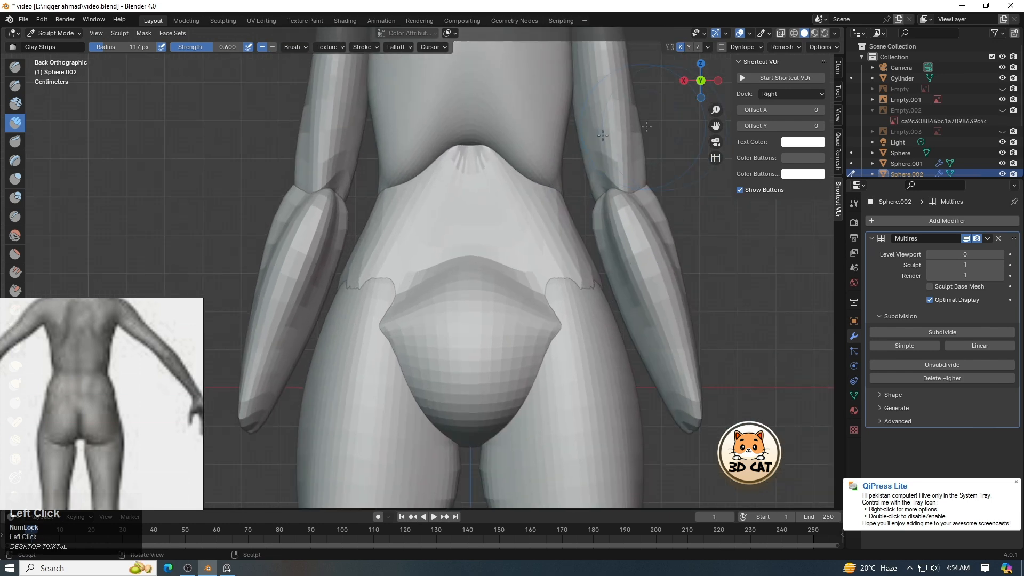
Add volume to the back of the hips with a Clay Strips brush of about 126 px.
{"action": "mouse_move", "coordinate": [381, 425]}
{"action": "left_mouse_down"}
{"action": "mouse_move", "coordinate": [389, 286]}
{"action": "mouse_move", "coordinate": [405, 294]}
{"action": "left_mouse_up"}
{"action": "scroll", "coordinate": [420, 299], "scroll_direction": "down", "scroll_amount": 2}
{"action": "key", "text": "f"}
{"action": "left_click", "coordinate": [533, 297]}
{"action": "scroll", "coordinate": [513, 298], "scroll_direction": "down", "scroll_amount": 5}
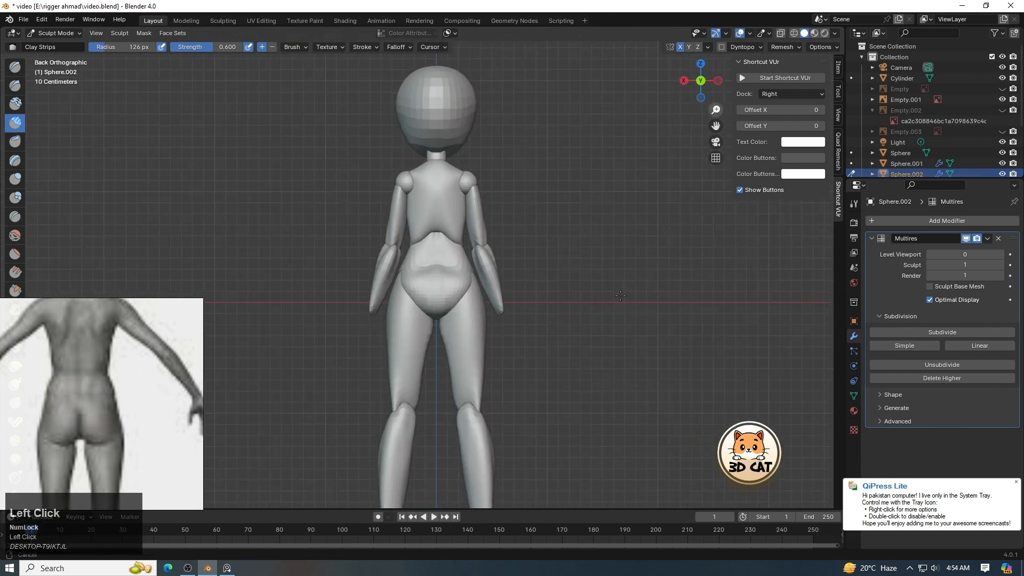
Widen the buttocks over the thighs and lift the lower back with a Grab brush of about 164 px.
{"action": "scroll", "coordinate": [515, 302], "scroll_direction": "up", "scroll_amount": 7}
{"action": "key", "text": "g"}
{"action": "mouse_move", "coordinate": [520, 307]}
{"action": "left_mouse_down"}
{"action": "mouse_move", "coordinate": [530, 338]}
{"action": "mouse_move", "coordinate": [489, 350]}
{"action": "left_mouse_up"}
{"action": "left_click_drag", "start_coordinate": [565, 267], "coordinate": [587, 261]}
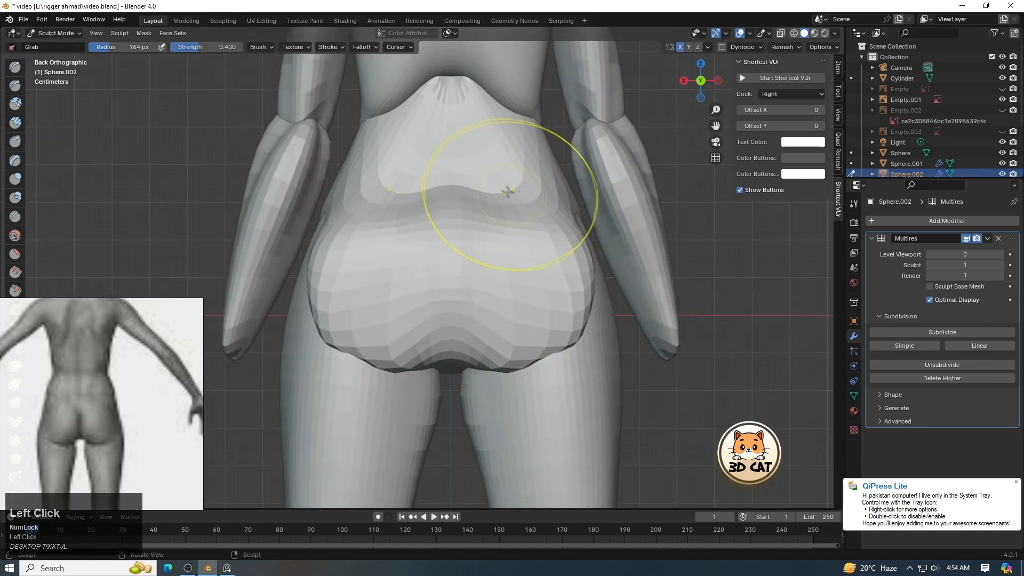
{"action": "left_click_drag", "start_coordinate": [507, 193], "coordinate": [484, 136]}
{"action": "left_click_drag", "start_coordinate": [561, 352], "coordinate": [551, 370]}
{"action": "left_click_drag", "start_coordinate": [578, 299], "coordinate": [590, 276]}
{"action": "scroll", "coordinate": [539, 267], "scroll_direction": "down", "scroll_amount": 5}
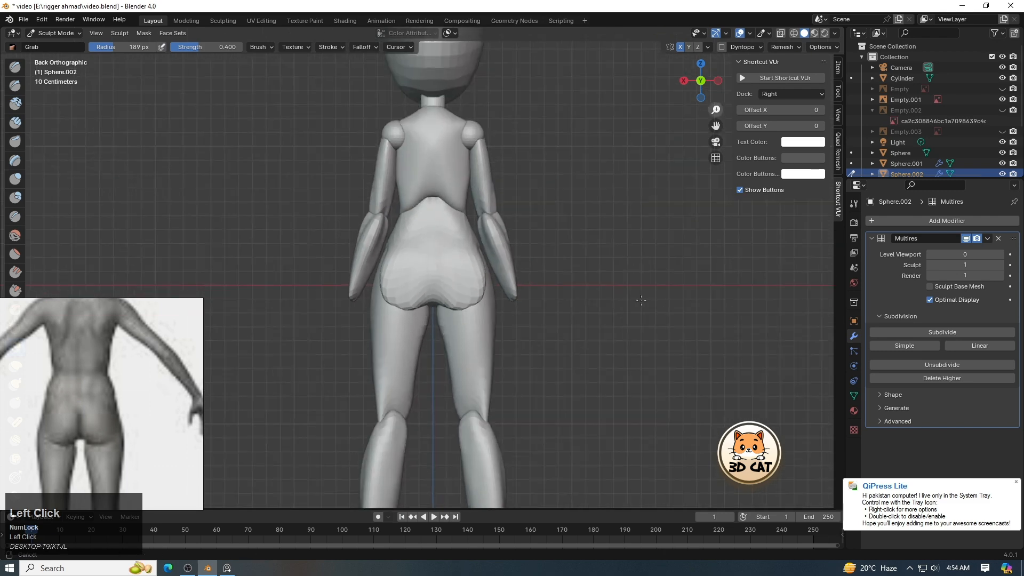
Round out both buttocks with an Inflate brush of about 129 px.
{"action": "scroll", "coordinate": [480, 288], "scroll_direction": "up", "scroll_amount": 4}
{"action": "key", "text": "f"}
{"action": "left_click", "coordinate": [468, 291]}
{"action": "key", "text": "i"}
{"action": "mouse_move", "coordinate": [382, 290]}
{"action": "left_mouse_down"}
{"action": "mouse_move", "coordinate": [359, 281]}
{"action": "mouse_move", "coordinate": [411, 274]}
{"action": "left_mouse_up"}
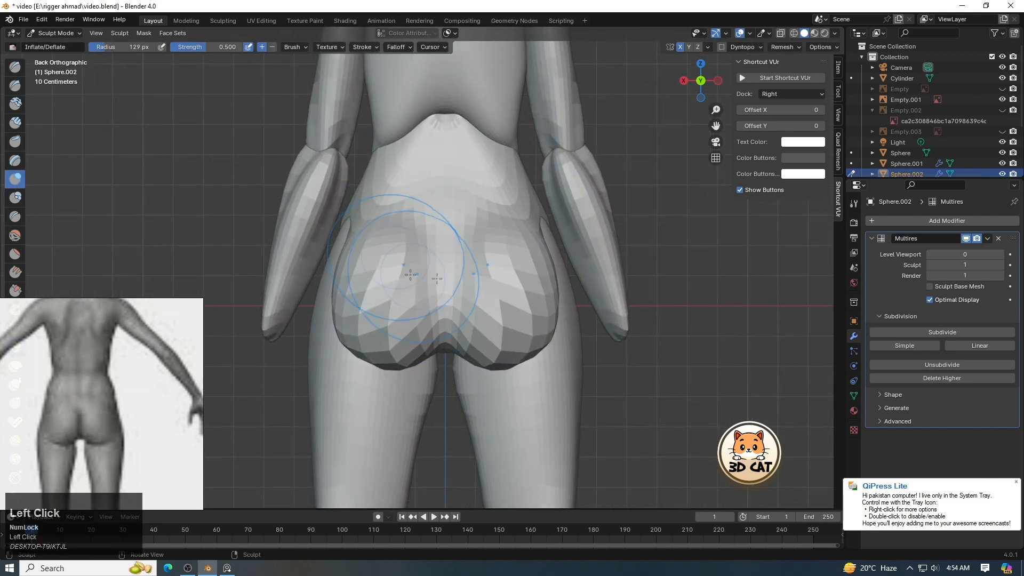
Reshape the buttocks' outline from the back view with a resized Grab brush.
{"action": "key", "text": "g"}
{"action": "key", "text": "f"}
{"action": "mouse_move", "coordinate": [494, 304]}
{"action": "left_mouse_down"}
{"action": "mouse_move", "coordinate": [499, 291]}
{"action": "mouse_move", "coordinate": [482, 320]}
{"action": "mouse_move", "coordinate": [517, 242]}
{"action": "left_mouse_up"}
{"action": "left_click", "coordinate": [513, 290]}
{"action": "key", "text": "f"}
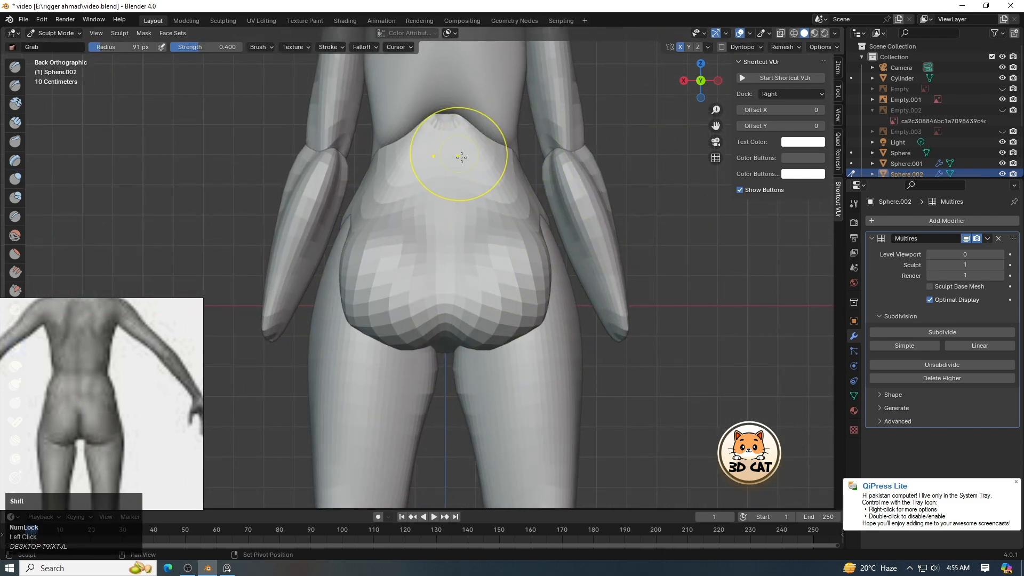
Adjust the lower back from an angled view with a Grab brush of about 134 px, and return to the front view.
{"action": "left_click_drag", "start_coordinate": [703, 82], "coordinate": [616, 84]}
{"action": "key", "text": "f"}
{"action": "left_click", "coordinate": [507, 133]}
{"action": "left_click_drag", "start_coordinate": [473, 184], "coordinate": [462, 161]}
{"action": "key", "text": "KP_1"}
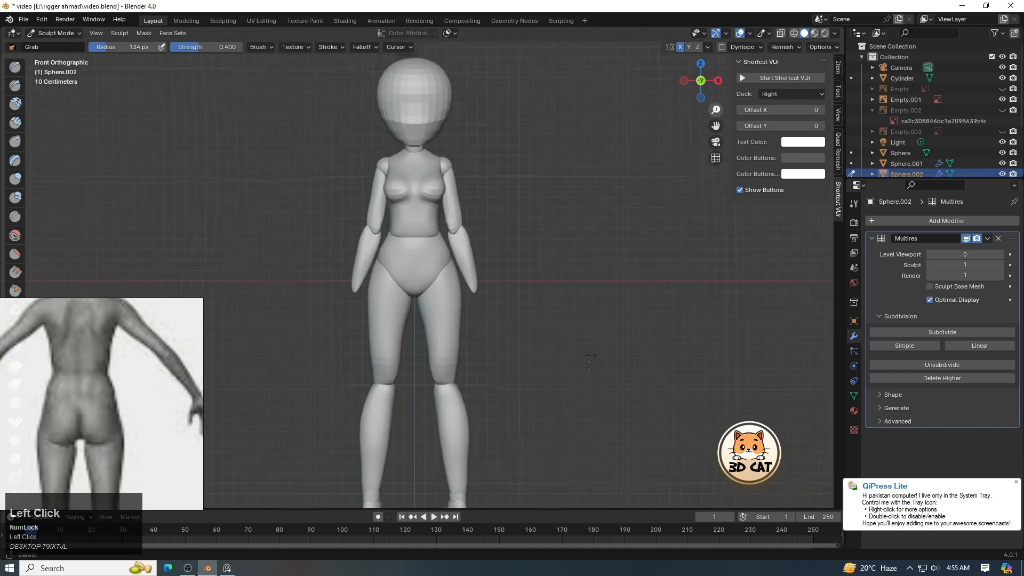
Sculpt the forearm's side profile from the right view with a Grab brush of about 99 px.
{"action": "scroll", "coordinate": [542, 215], "scroll_direction": "up", "scroll_amount": 2}
{"action": "left_click", "coordinate": [684, 81]}
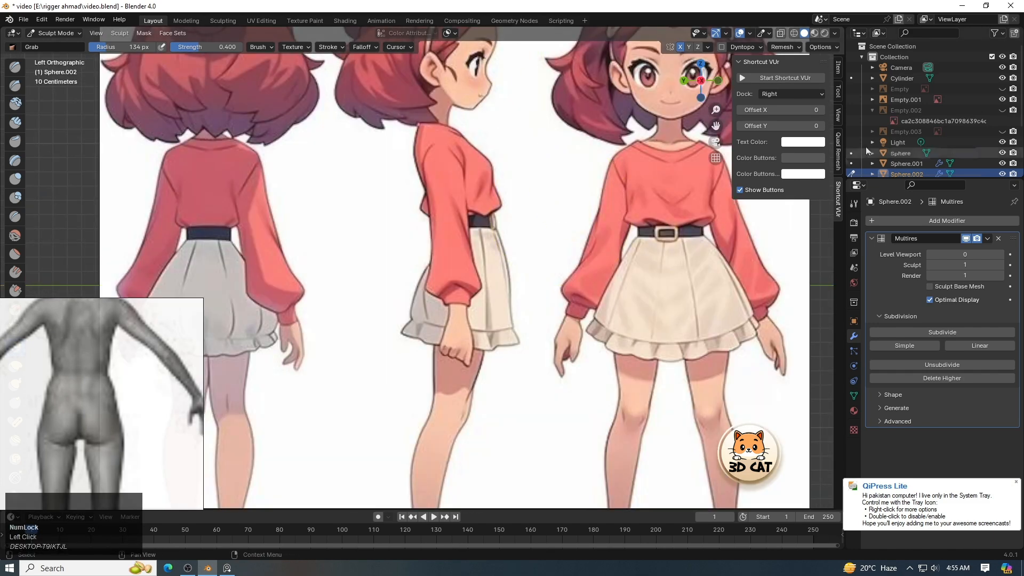
{"action": "left_click_drag", "start_coordinate": [701, 81], "coordinate": [635, 149]}
{"action": "left_click", "coordinate": [701, 82]}
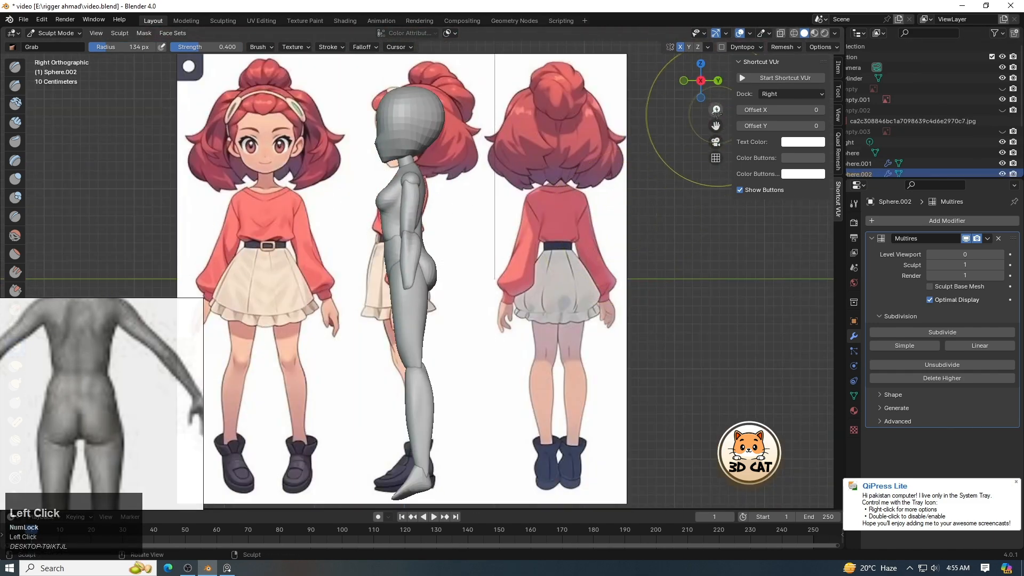
{"action": "scroll", "coordinate": [393, 172], "scroll_direction": "up", "scroll_amount": 7}
{"action": "key", "text": "alt+q"}
{"action": "key", "text": "f"}
{"action": "left_click", "coordinate": [416, 163]}
{"action": "left_click_drag", "start_coordinate": [401, 160], "coordinate": [382, 150]}
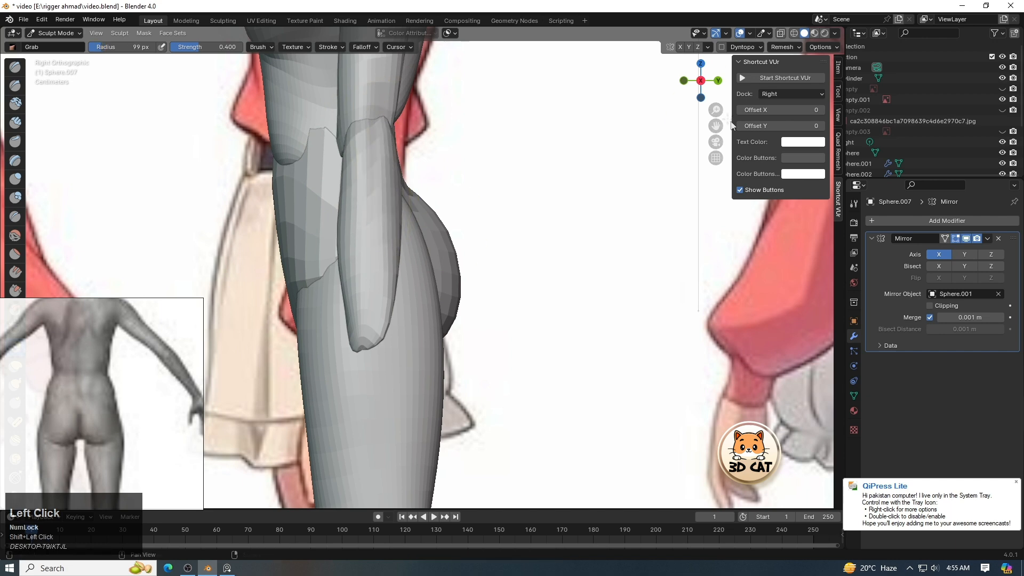
Widen the outliner and properties area and hide the side reference image Empty.001.
{"action": "left_click_drag", "start_coordinate": [846, 226], "coordinate": [807, 224]}
{"action": "left_click", "coordinate": [1003, 99]}
{"action": "scroll", "coordinate": [469, 192], "scroll_direction": "down", "scroll_amount": 2}
{"action": "middle_click_drag", "start_coordinate": [469, 192], "coordinate": [504, 301], "text": "shift"}
Rotate the forearms forward in Object Mode from the side view and move them back under the elbows.
{"action": "left_click", "coordinate": [64, 34]}
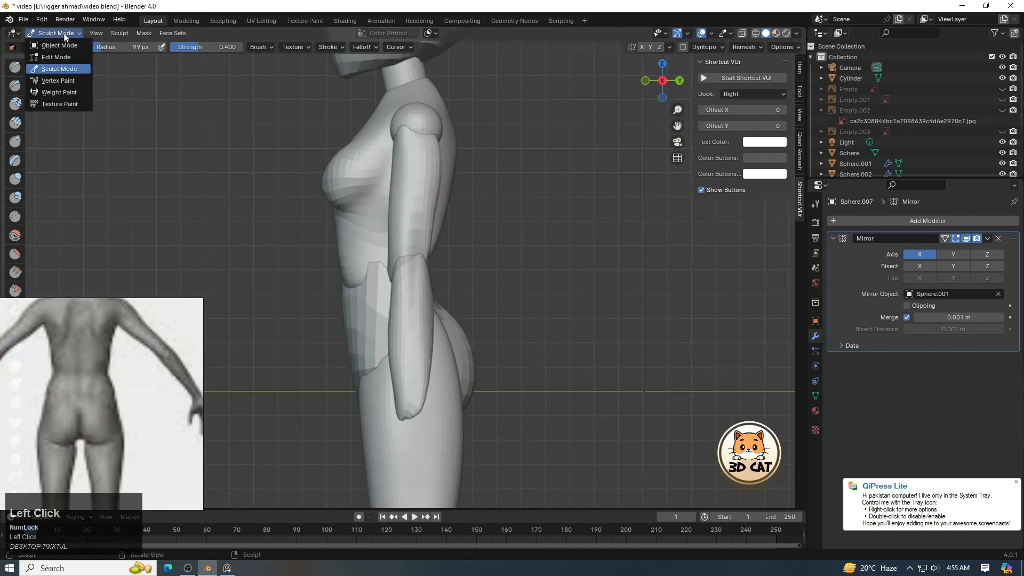
{"action": "left_click", "coordinate": [59, 46]}
{"action": "key", "text": "r"}
{"action": "left_click", "coordinate": [438, 316]}
{"action": "key", "text": "g"}
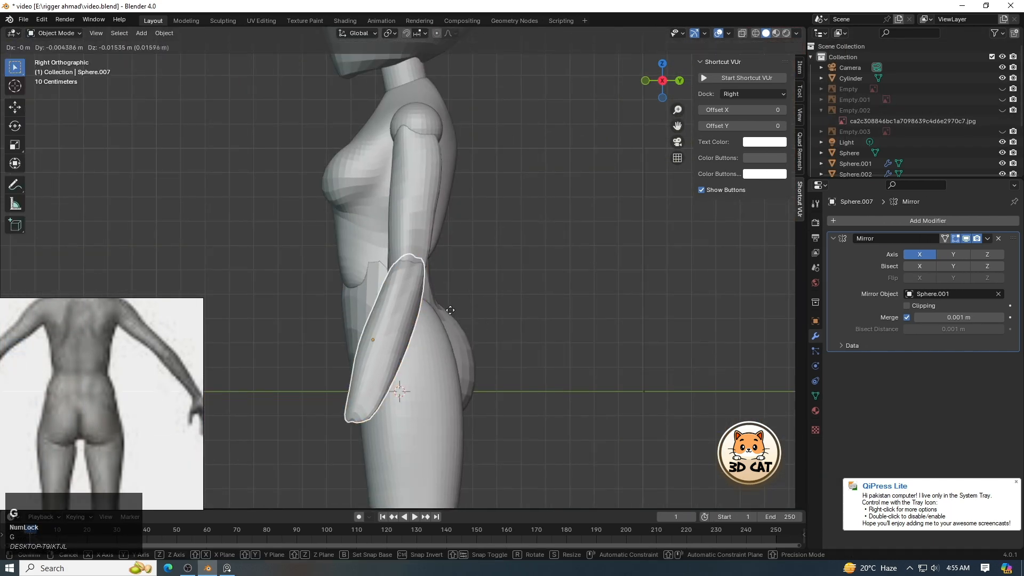
{"action": "left_click", "coordinate": [449, 307]}
Reposition the upper arms outward from the shoulders for an A-pose in the front view.
{"action": "left_click", "coordinate": [646, 81]}
{"action": "left_click", "coordinate": [585, 162]}
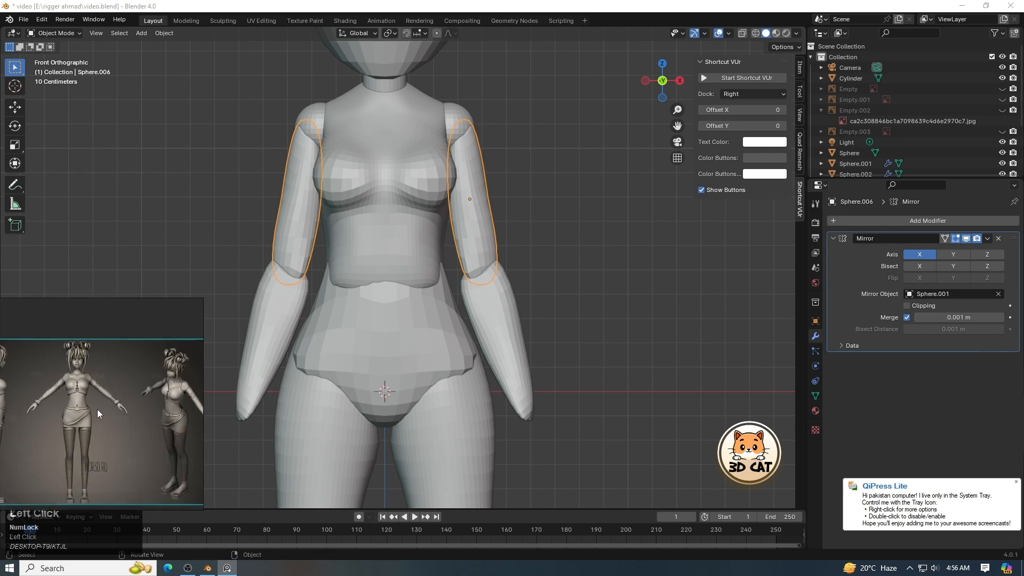
{"action": "key", "text": "g"}
{"action": "left_click", "coordinate": [533, 210]}
Move the forearms out to the ends of the upper arms and rotate them to continue the arm line.
{"action": "left_click", "coordinate": [508, 315]}
{"action": "key", "text": "g"}
{"action": "left_click", "coordinate": [550, 295]}
{"action": "key", "text": "r"}
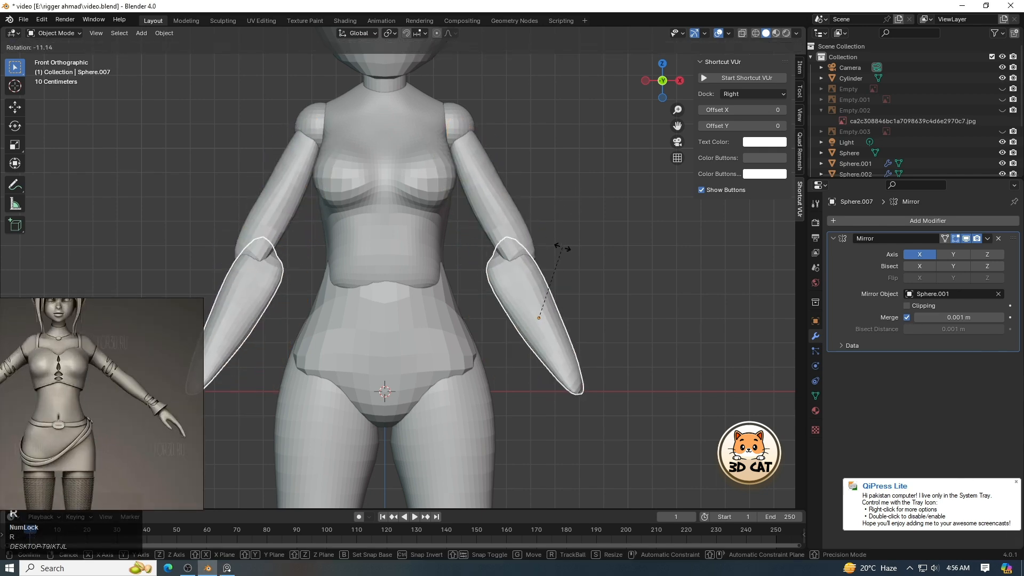
{"action": "left_click", "coordinate": [579, 235]}
Select the upper arms and forearms together and scale them.
{"action": "scroll", "coordinate": [628, 229], "scroll_direction": "down", "scroll_amount": 4}
{"action": "key", "text": "s"}
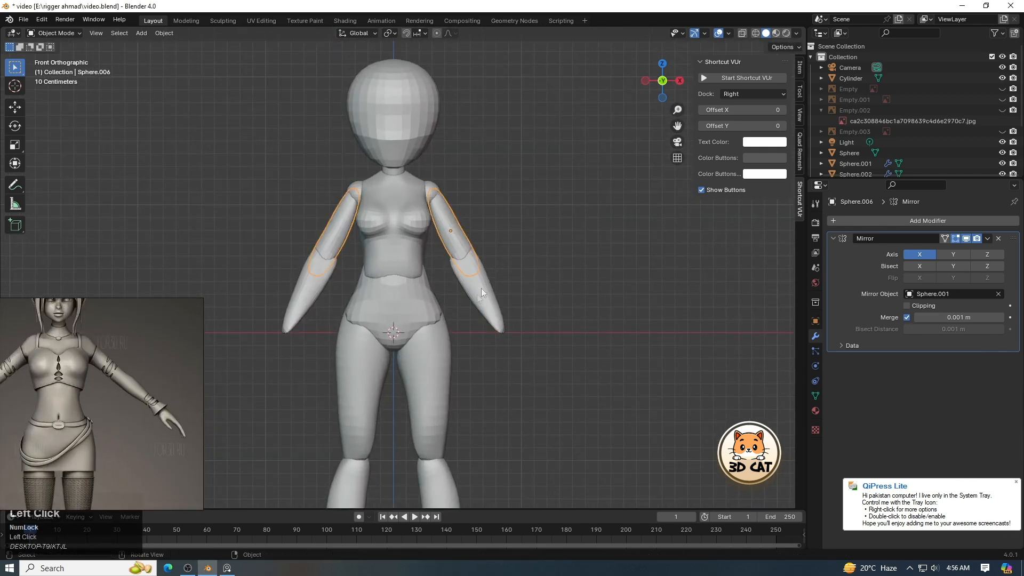
{"action": "left_click", "coordinate": [482, 291], "text": "shift"}
{"action": "key", "text": "s"}
{"action": "left_click", "coordinate": [664, 111]}
Move the upper arms and forearms down about 0.06 m along the Z axis.
{"action": "scroll", "coordinate": [664, 139], "scroll_direction": "down", "scroll_amount": 2}
{"action": "scroll", "coordinate": [504, 315], "scroll_direction": "up", "scroll_amount": 2}
{"action": "middle_click_drag", "start_coordinate": [502, 325], "coordinate": [530, 274], "text": "shift"}
{"action": "key", "text": "g"}
{"action": "key", "text": "z"}
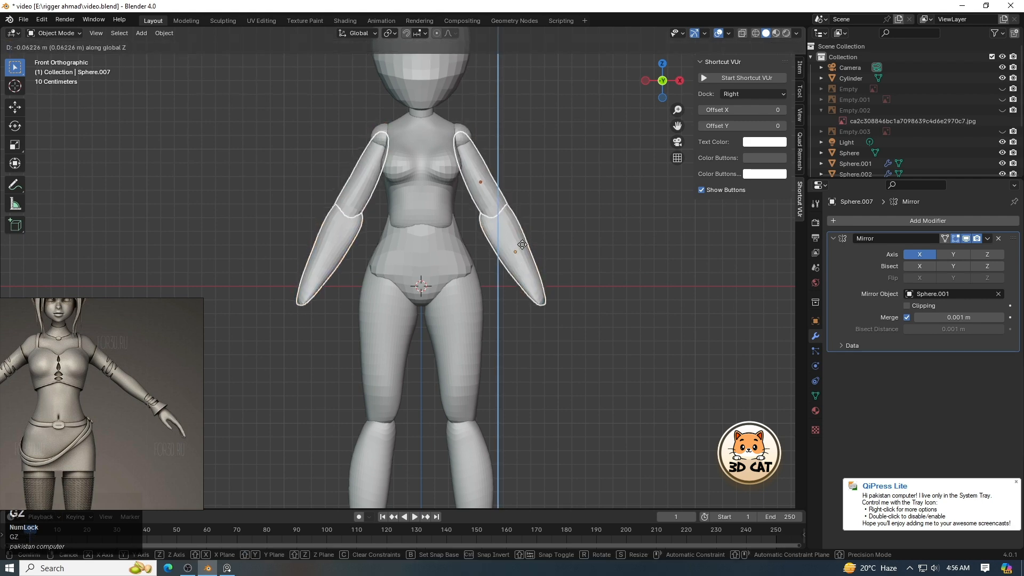
{"action": "left_click", "coordinate": [522, 244]}
Apply rotation and scale to the forearms and refine their shape in Sculpt Mode with a Grab brush of about 94 px.
{"action": "scroll", "coordinate": [522, 244], "scroll_direction": "down", "scroll_amount": 2}
{"action": "scroll", "coordinate": [540, 244], "scroll_direction": "up", "scroll_amount": 5}
{"action": "key", "text": "ctrl+a"}
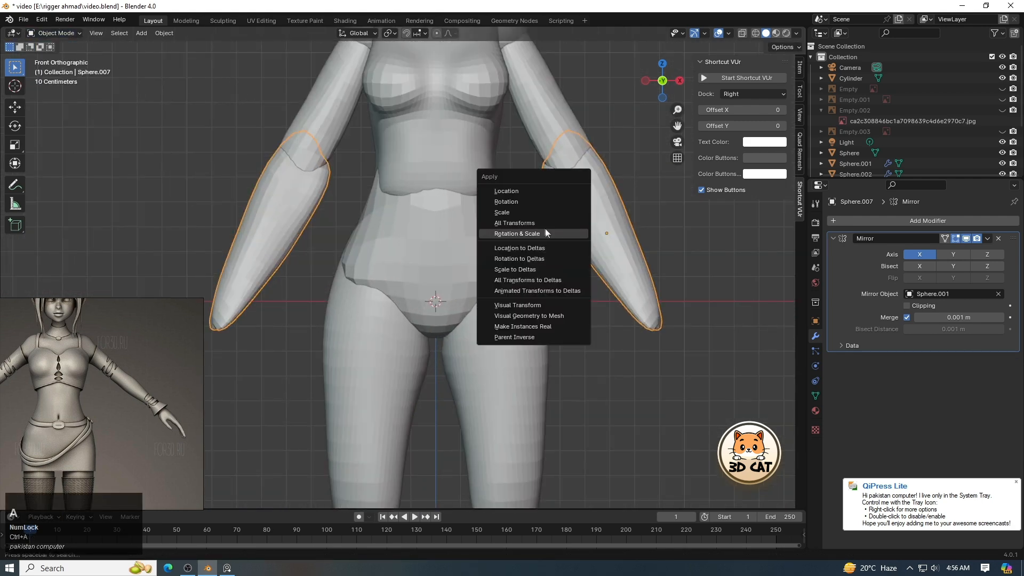
{"action": "left_click", "coordinate": [545, 233]}
{"action": "key", "text": "ctrl+Tab"}
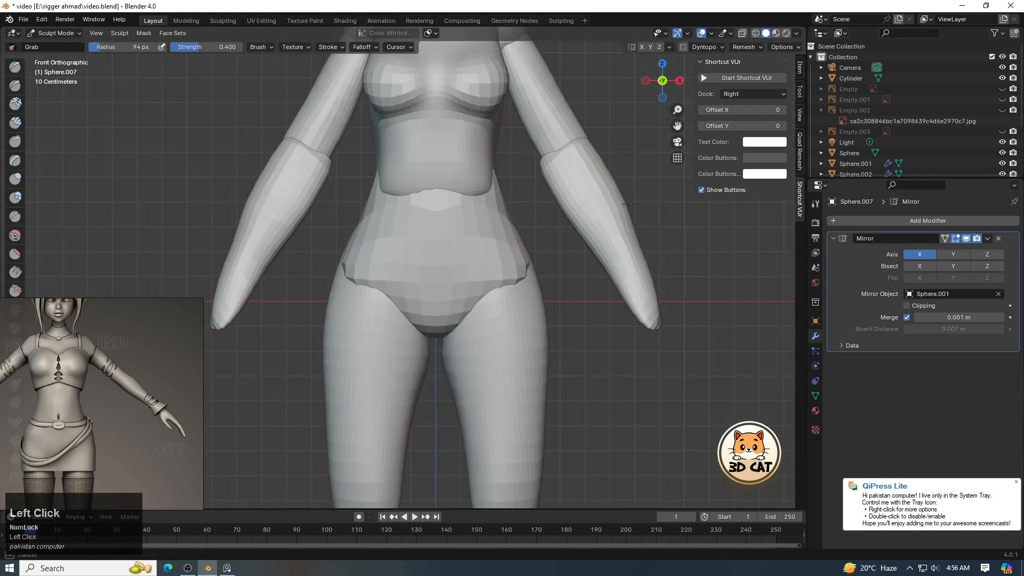
{"action": "left_click_drag", "start_coordinate": [671, 122], "coordinate": [674, 154]}
Pull the torso's lower back edge down over the hips from behind with a Grab brush of about 85 px.
{"action": "mouse_move", "coordinate": [677, 126]}
{"action": "left_mouse_down"}
{"action": "mouse_move", "coordinate": [656, 224]}
{"action": "mouse_move", "coordinate": [677, 129]}
{"action": "mouse_move", "coordinate": [679, 221]}
{"action": "mouse_move", "coordinate": [678, 154]}
{"action": "left_mouse_up"}
{"action": "left_click_drag", "start_coordinate": [663, 81], "coordinate": [427, 84]}
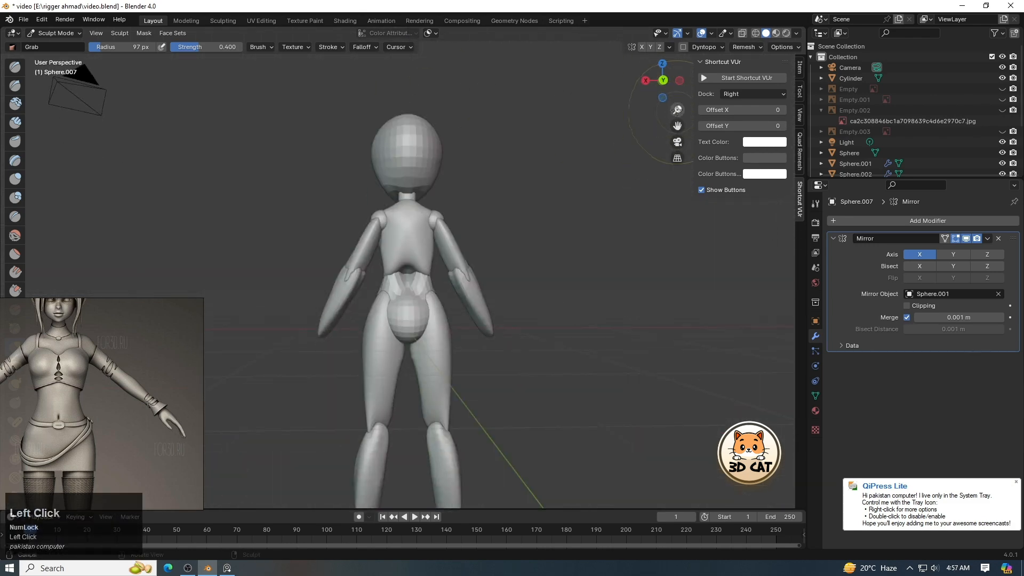
{"action": "left_click_drag", "start_coordinate": [677, 110], "coordinate": [678, 64]}
{"action": "key", "text": "ctrl+Tab"}
{"action": "left_click", "coordinate": [413, 229]}
{"action": "key", "text": "ctrl+Tab"}
{"action": "left_click_drag", "start_coordinate": [416, 272], "coordinate": [420, 328]}
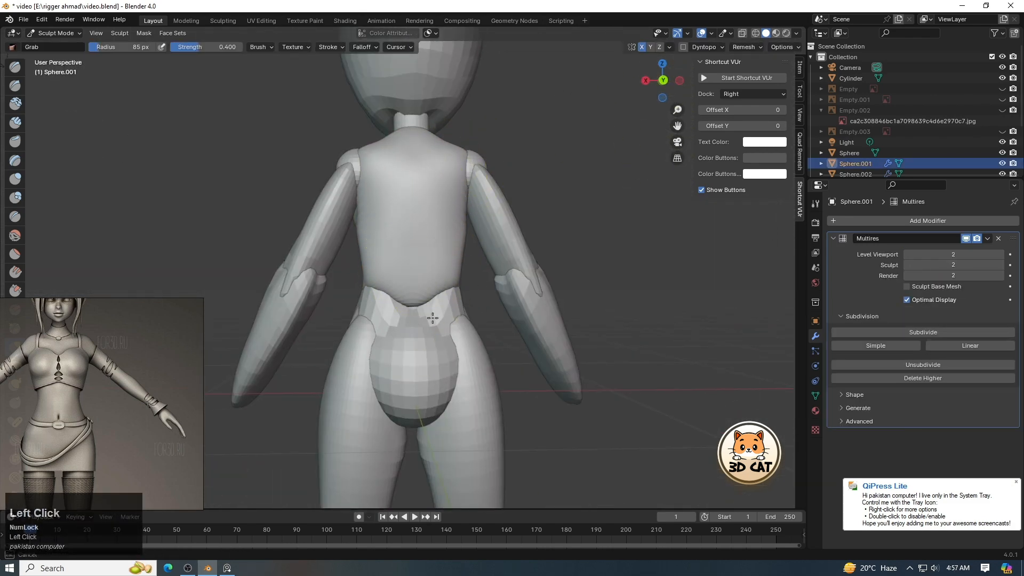
Show the front sketch reference Empty.002 through the torso with X-ray and enlarge the Grab brush to 164 px.
{"action": "left_click_drag", "start_coordinate": [677, 109], "coordinate": [678, 80]}
{"action": "left_click", "coordinate": [663, 81]}
{"action": "left_click_drag", "start_coordinate": [679, 126], "coordinate": [683, 143]}
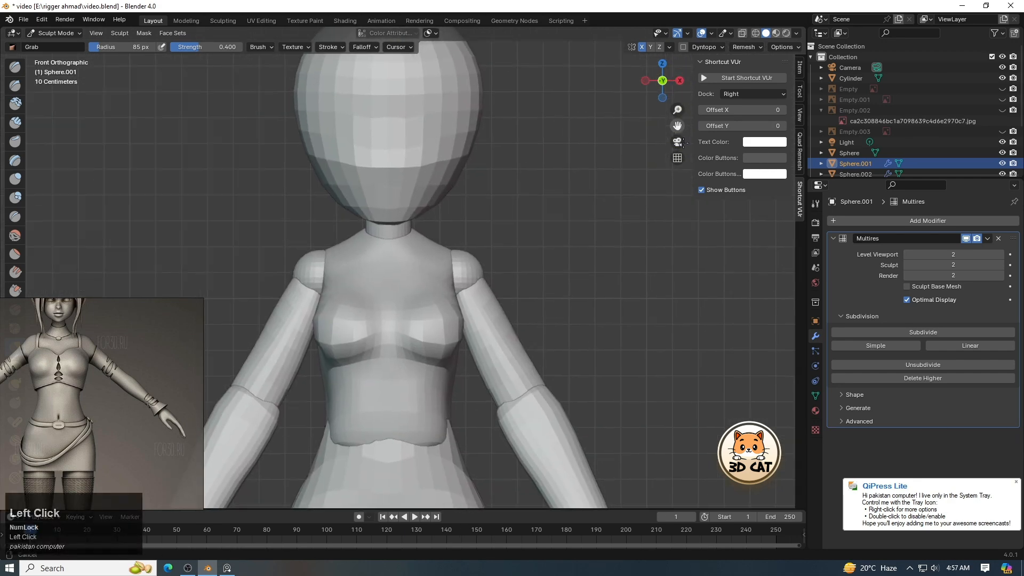
{"action": "left_click", "coordinate": [1002, 109]}
{"action": "key", "text": "alt+z"}
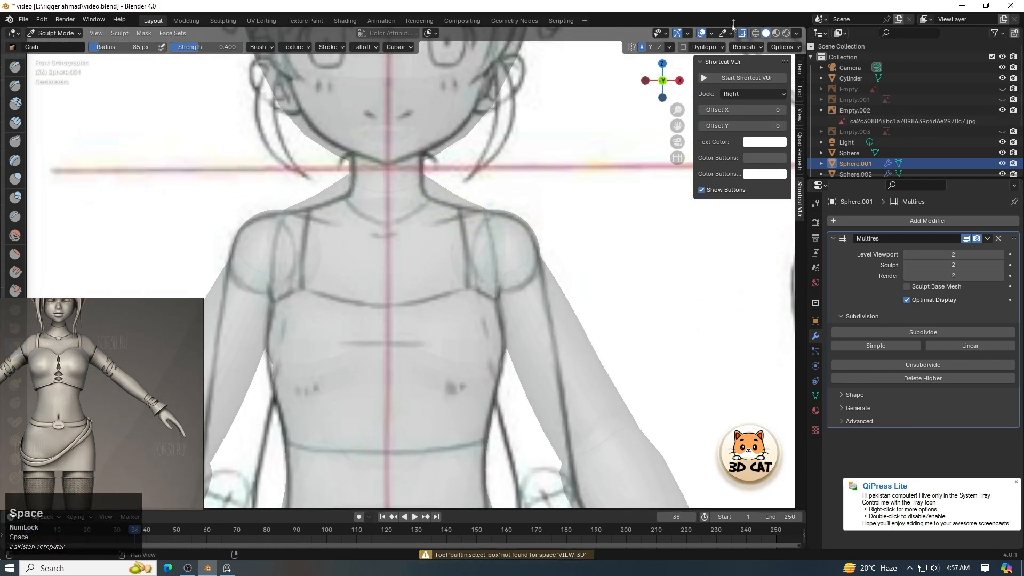
{"action": "left_click", "coordinate": [445, 217]}
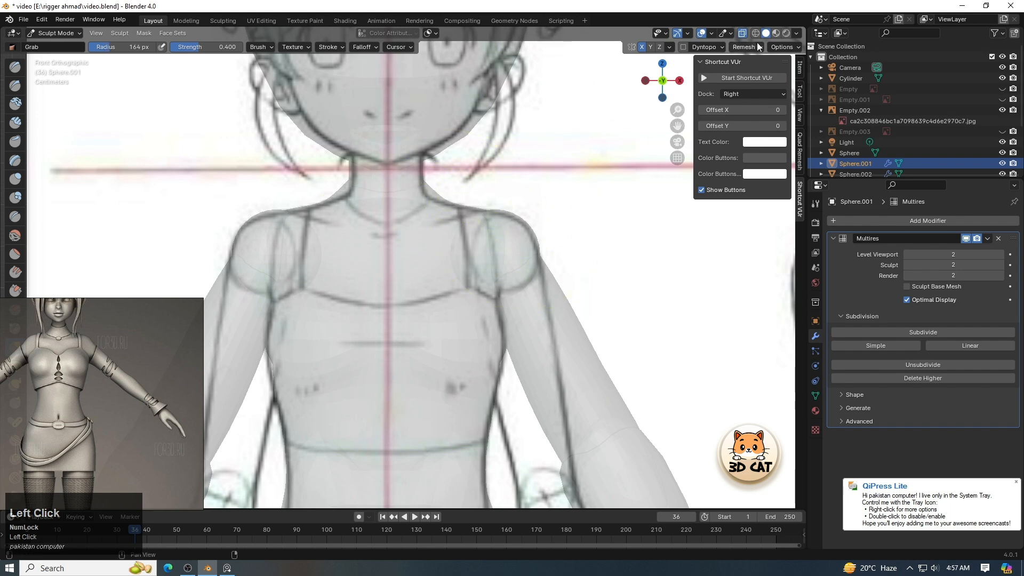
Turn off X-ray, switch sculpting to the shoulder spheres, and reshape their outer contour from the front with a Grab brush of about 123 px.
{"action": "left_click", "coordinate": [742, 33]}
{"action": "key", "text": "alt+q"}
{"action": "key", "text": "f"}
{"action": "left_click", "coordinate": [503, 234]}
{"action": "left_click_drag", "start_coordinate": [513, 225], "coordinate": [519, 221]}
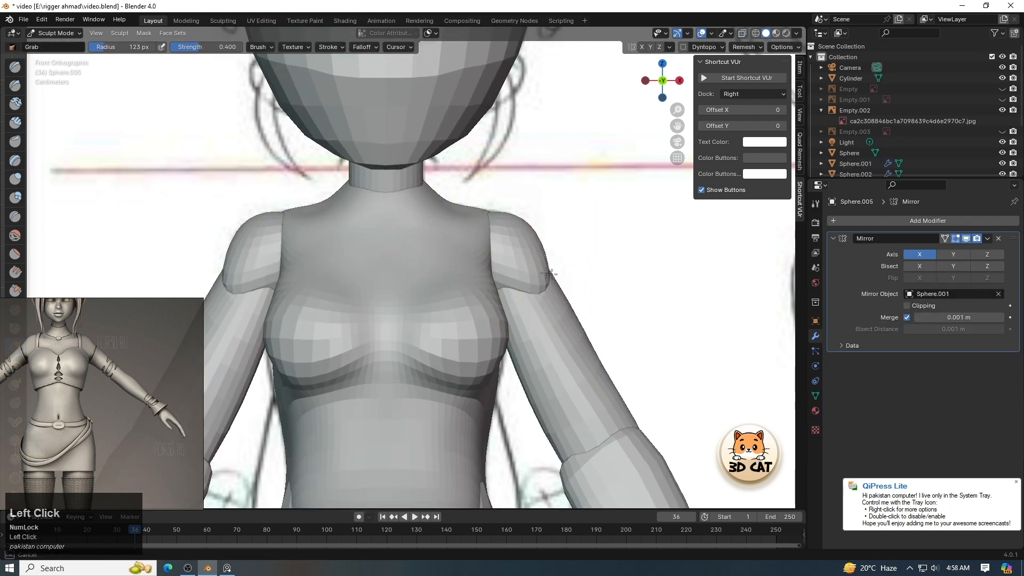
{"action": "left_click_drag", "start_coordinate": [548, 274], "coordinate": [544, 274]}
Refine the shoulder and the back of the upper arm in the right side view with a Grab brush of up to 137 px.
{"action": "scroll", "coordinate": [550, 272], "scroll_direction": "down", "scroll_amount": 7}
{"action": "scroll", "coordinate": [555, 261], "scroll_direction": "up", "scroll_amount": 1}
{"action": "left_click", "coordinate": [680, 81]}
{"action": "scroll", "coordinate": [560, 127], "scroll_direction": "up", "scroll_amount": 5}
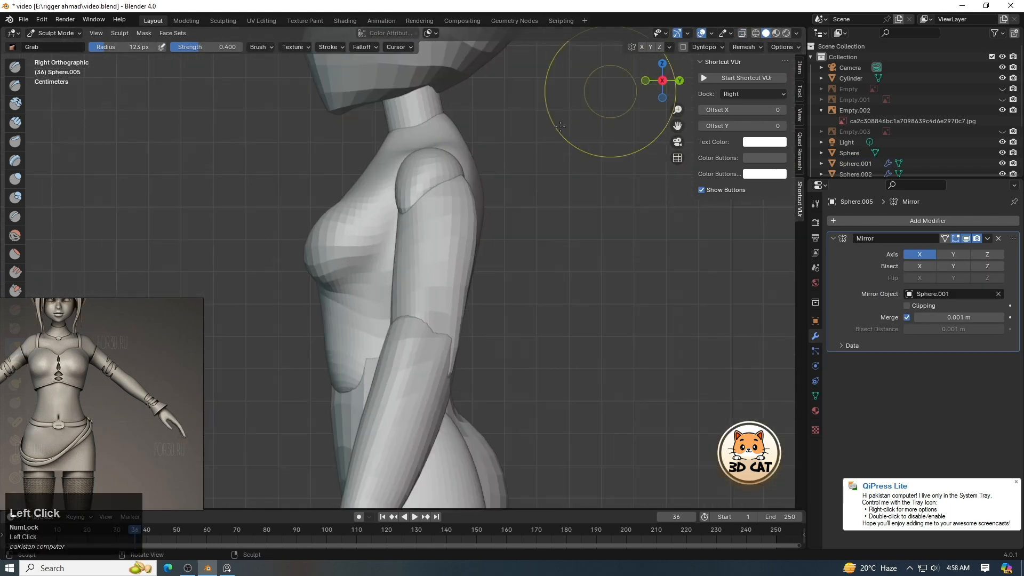
{"action": "key", "text": "f"}
{"action": "left_click", "coordinate": [451, 309]}
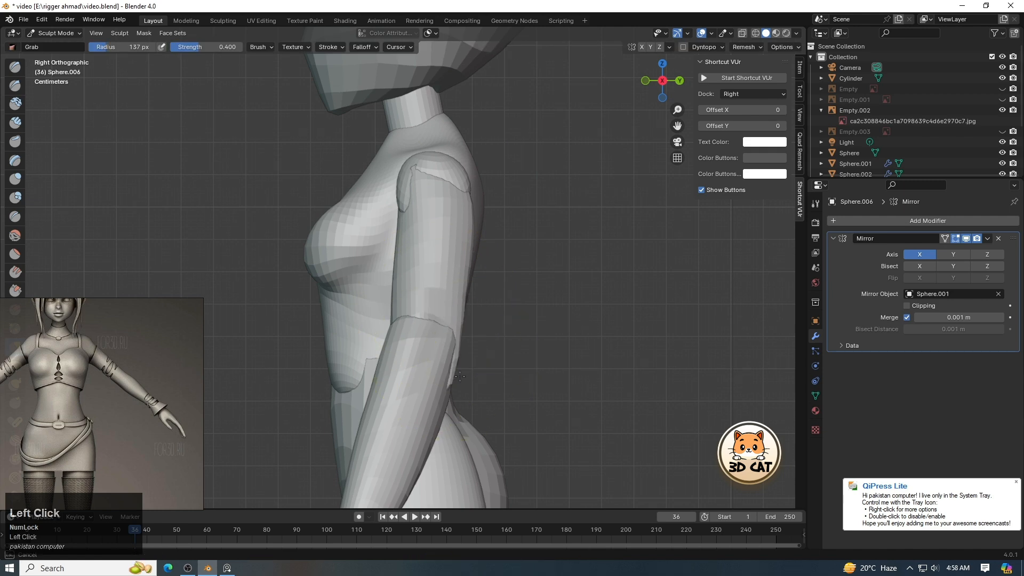
{"action": "scroll", "coordinate": [588, 313], "scroll_direction": "down", "scroll_amount": 6}
{"action": "scroll", "coordinate": [587, 313], "scroll_direction": "up", "scroll_amount": 6}
Return to Object Mode, add the forearm to the upper arm selection, and adjust the scale of the arm parts.
{"action": "key", "text": "ctrl+Tab"}
{"action": "left_click", "coordinate": [408, 359], "text": "shift"}
{"action": "key", "text": "s"}
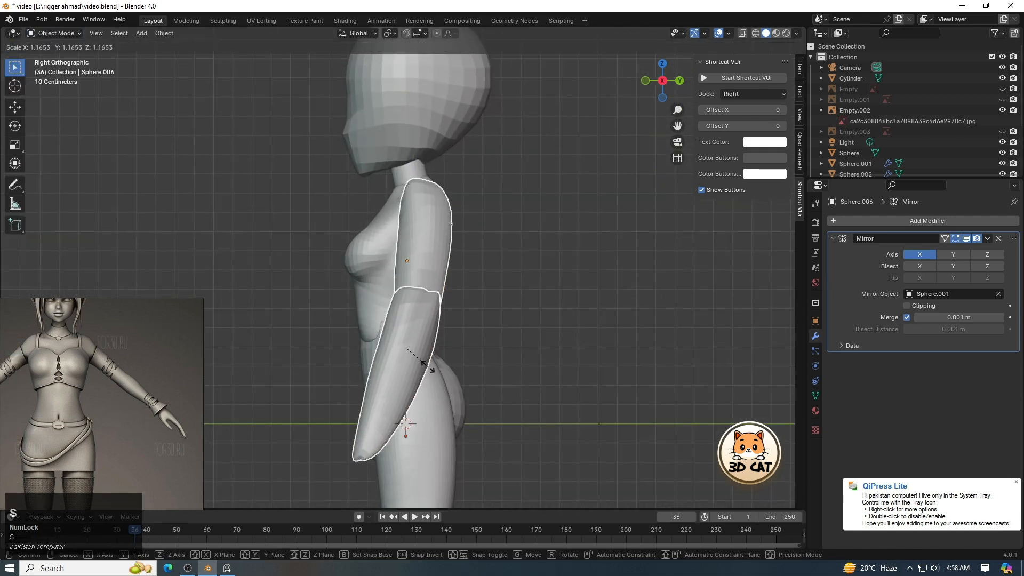
{"action": "left_click", "coordinate": [426, 324]}
{"action": "key", "text": "s"}
{"action": "left_click", "coordinate": [483, 272]}
Rotate the forearm in the side view and move it along the Y and Z axes to fit the elbow.
{"action": "scroll", "coordinate": [514, 245], "scroll_direction": "down", "scroll_amount": 3}
{"action": "scroll", "coordinate": [570, 206], "scroll_direction": "up", "scroll_amount": 3}
{"action": "middle_click_drag", "start_coordinate": [570, 206], "coordinate": [612, 105], "text": "shift"}
{"action": "key", "text": "r"}
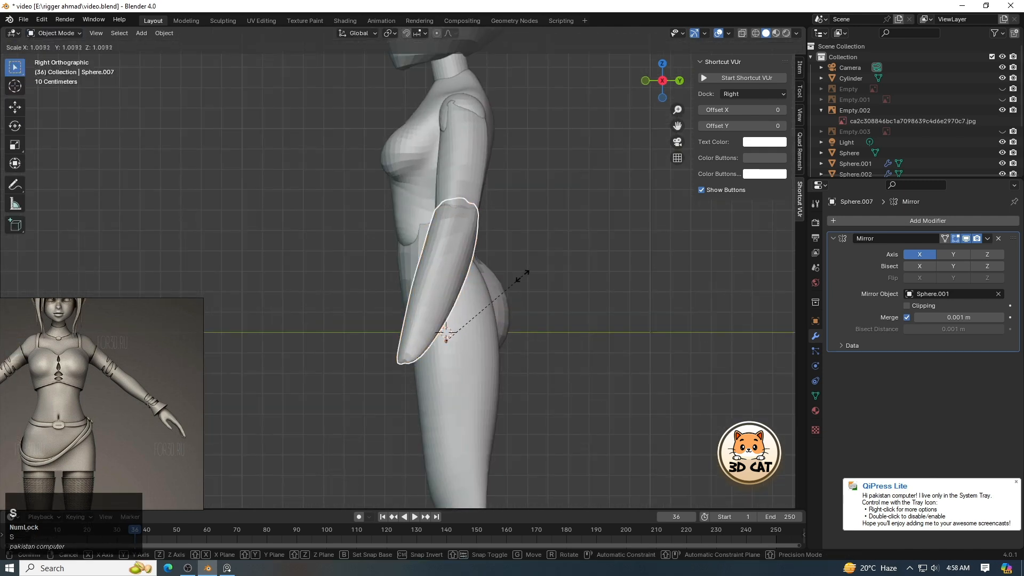
{"action": "left_click", "coordinate": [513, 288]}
{"action": "key", "text": "g"}
{"action": "key", "text": "y"}
{"action": "left_click", "coordinate": [519, 281]}
{"action": "key", "text": "g"}
{"action": "key", "text": "z"}
{"action": "left_click", "coordinate": [512, 267]}
{"action": "scroll", "coordinate": [535, 336], "scroll_direction": "down", "scroll_amount": 6}
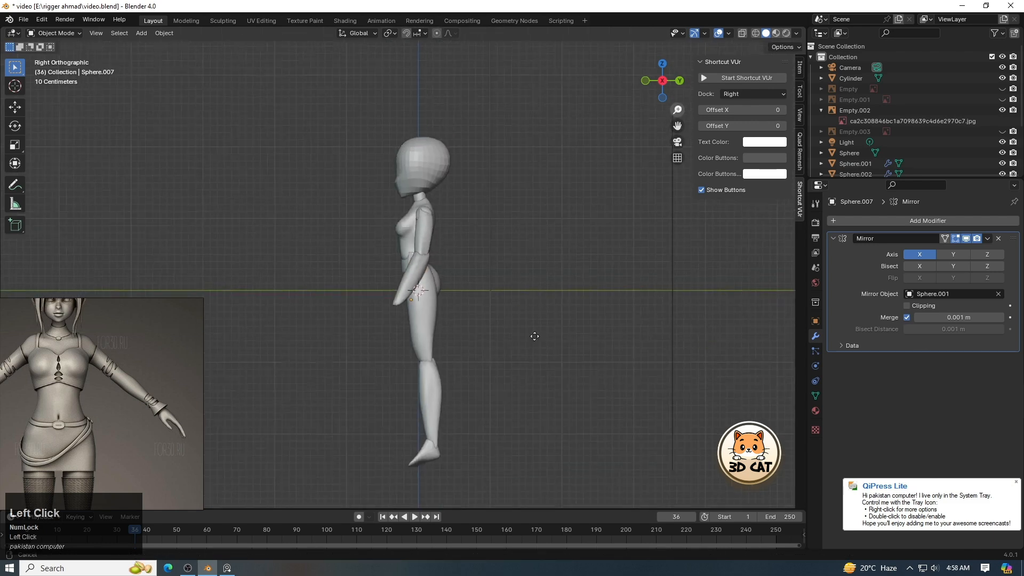
Reposition the forearms against the upper arms in the front view and switch to Sculpt Mode.
{"action": "scroll", "coordinate": [533, 320], "scroll_direction": "up", "scroll_amount": 5}
{"action": "left_click", "coordinate": [454, 212]}
{"action": "key", "text": "KP_1"}
{"action": "scroll", "coordinate": [587, 257], "scroll_direction": "up", "scroll_amount": 1}
{"action": "left_click", "coordinate": [571, 288]}
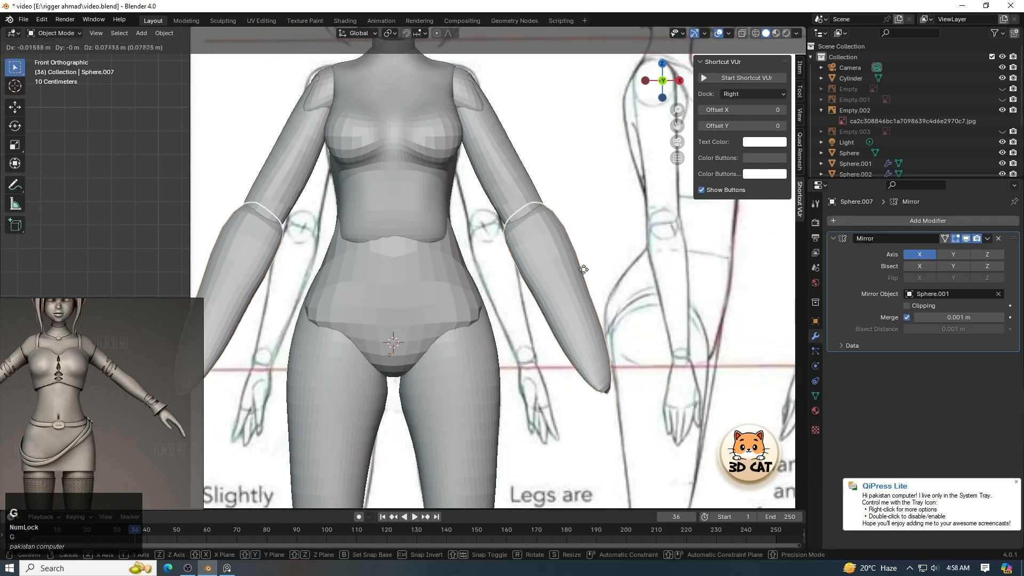
{"action": "left_click", "coordinate": [55, 33]}
{"action": "left_click", "coordinate": [69, 69]}
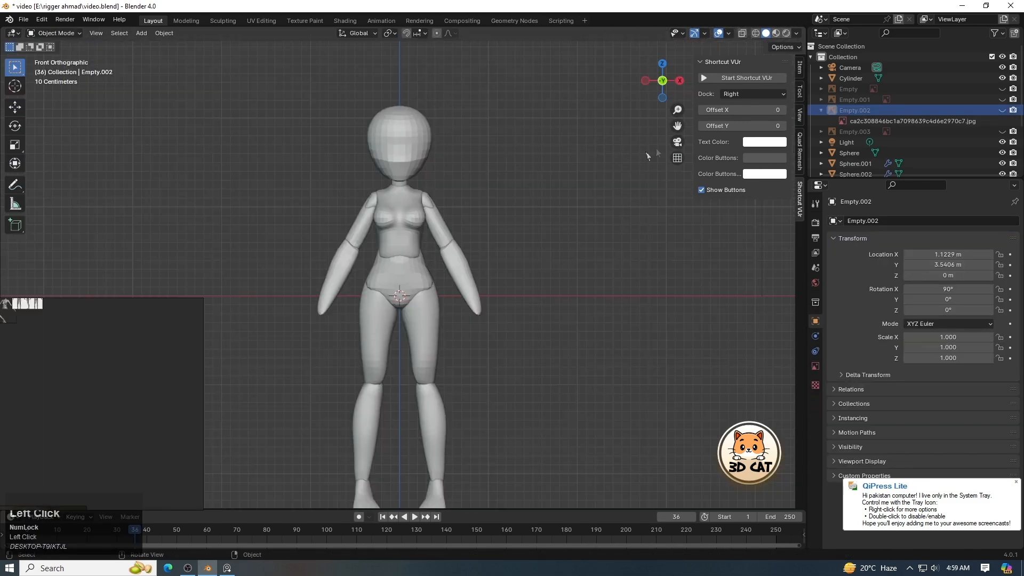
Add a Multiresolution modifier to the head sphere, subdivide it to level 1, and enter Sculpt Mode.
{"action": "mouse_move", "coordinate": [676, 125]}
{"action": "left_mouse_down"}
{"action": "mouse_move", "coordinate": [682, 81]}
{"action": "mouse_move", "coordinate": [673, 148]}
{"action": "mouse_move", "coordinate": [673, 69]}
{"action": "left_mouse_up"}
{"action": "left_click_drag", "start_coordinate": [678, 125], "coordinate": [684, 257]}
{"action": "left_click_drag", "start_coordinate": [678, 109], "coordinate": [532, 200]}
{"action": "left_click", "coordinate": [533, 202]}
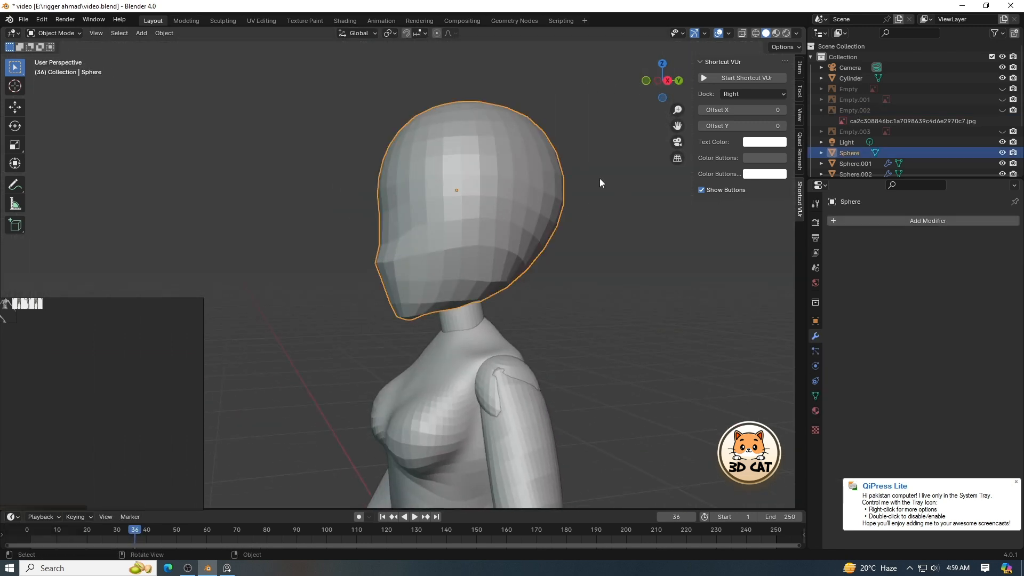
{"action": "left_click", "coordinate": [597, 142]}
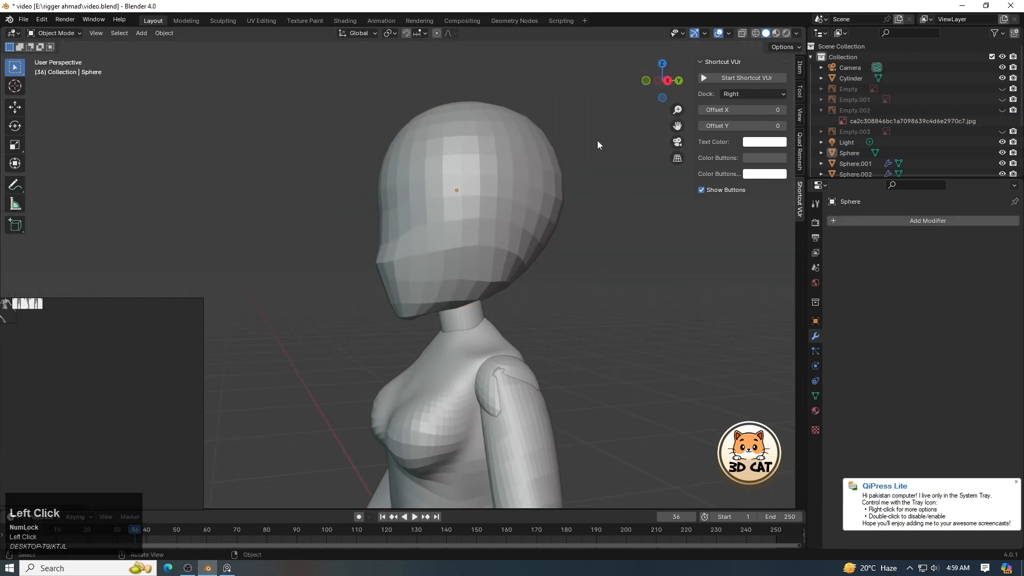
{"action": "left_click", "coordinate": [905, 222]}
{"action": "left_click", "coordinate": [919, 332]}
{"action": "left_click", "coordinate": [58, 34]}
{"action": "left_click", "coordinate": [58, 68]}
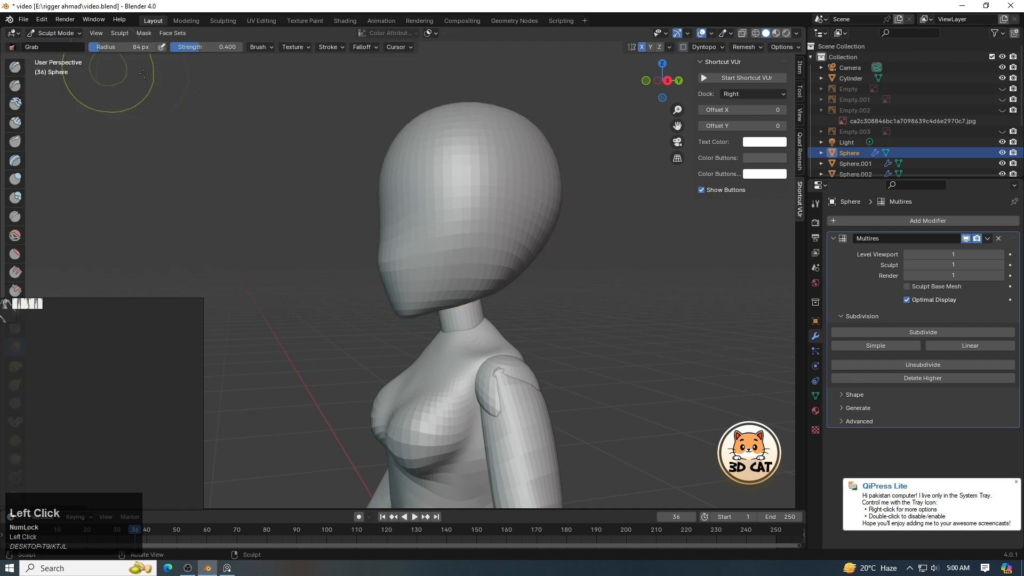
Shape the head's jaw and chin from the front and right side with Grab brushes of about 165 and 178 px.
{"action": "left_click", "coordinate": [646, 81]}
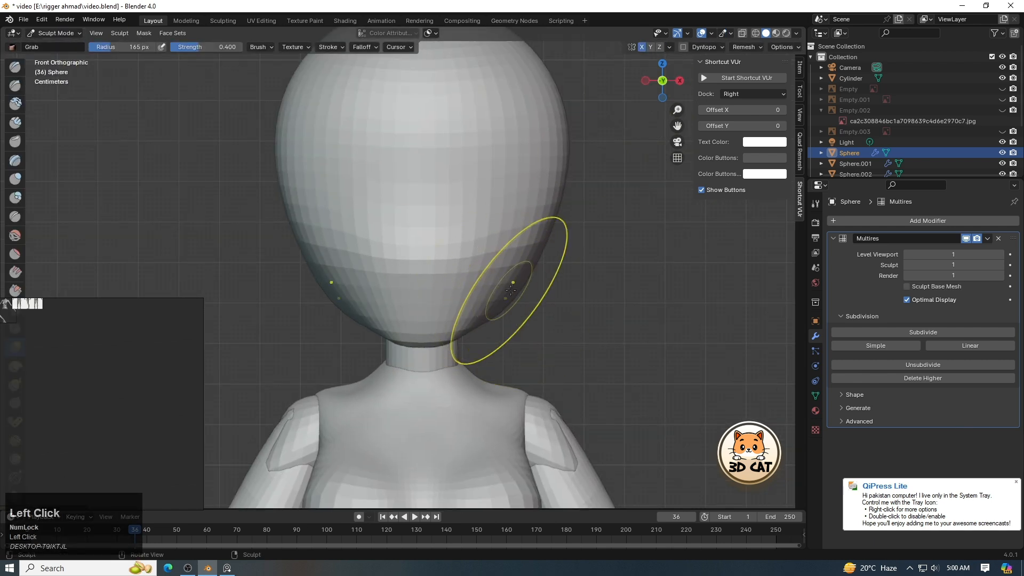
{"action": "key", "text": "KP_3"}
{"action": "scroll", "coordinate": [511, 296], "scroll_direction": "up", "scroll_amount": 2}
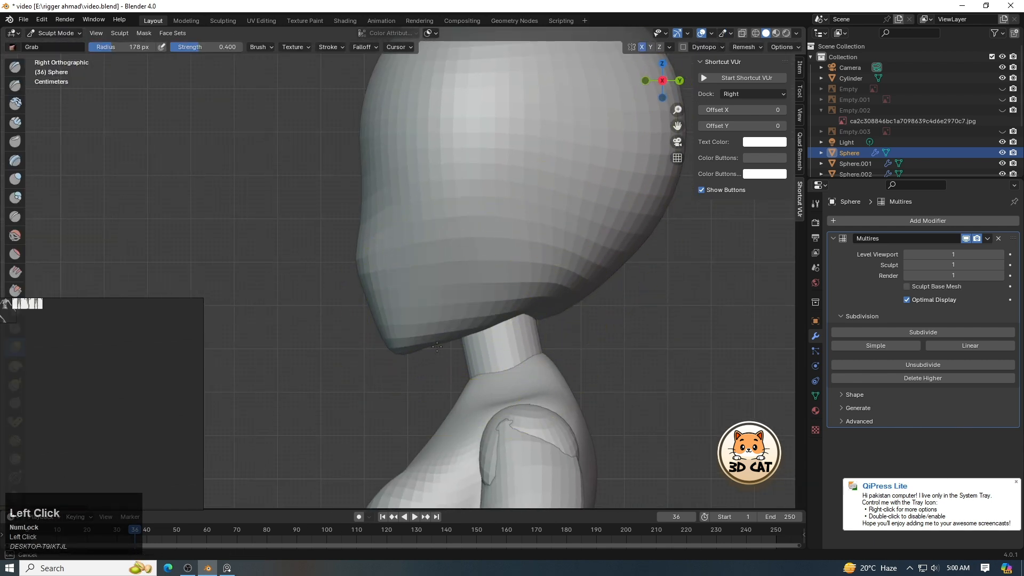
{"action": "scroll", "coordinate": [630, 125], "scroll_direction": "down", "scroll_amount": 1}
{"action": "middle_click_drag", "start_coordinate": [550, 107], "coordinate": [480, 176], "text": "shift"}
Reshape the top and back of the skull in side view with an enlarged Grab brush of at least 290 px.
{"action": "key", "text": "f"}
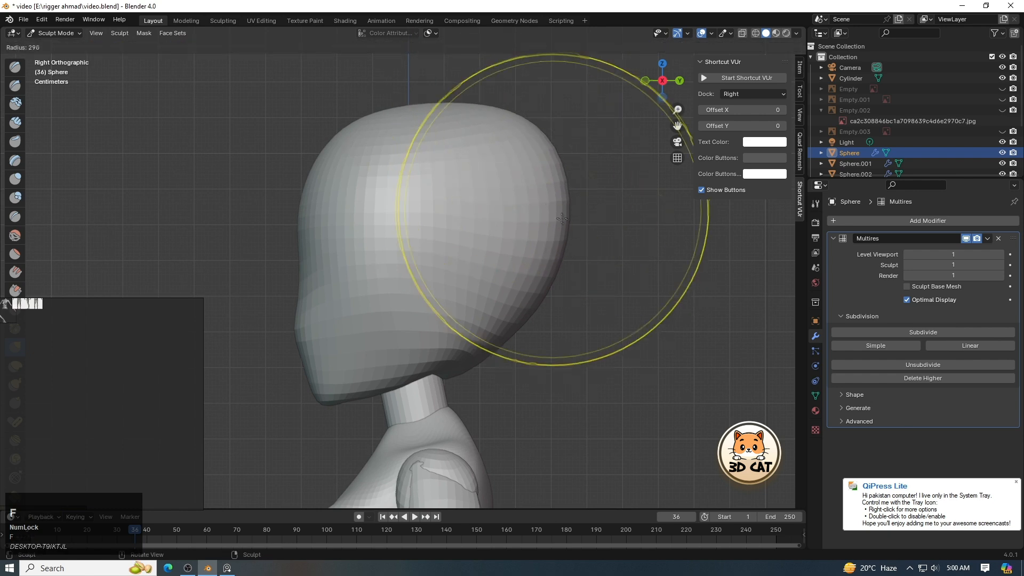
{"action": "left_click", "coordinate": [700, 210]}
{"action": "mouse_move", "coordinate": [491, 111]}
{"action": "left_mouse_down"}
{"action": "mouse_move", "coordinate": [567, 141]}
{"action": "mouse_move", "coordinate": [558, 155]}
{"action": "left_mouse_up"}
{"action": "key", "text": "f"}
{"action": "left_click", "coordinate": [446, 180]}
Pull the nose area forward from the face profile with a Grab brush of about 185 px.
{"action": "mouse_move", "coordinate": [677, 126]}
{"action": "left_mouse_down"}
{"action": "mouse_move", "coordinate": [737, 52]}
{"action": "mouse_move", "coordinate": [677, 97]}
{"action": "left_mouse_up"}
{"action": "key", "text": "f"}
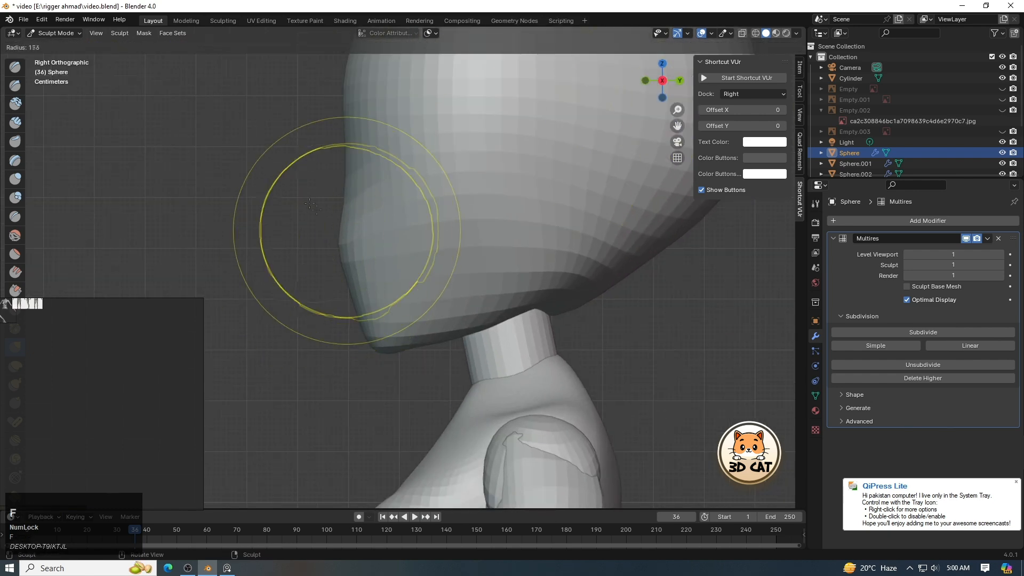
{"action": "left_click", "coordinate": [419, 233]}
{"action": "left_click_drag", "start_coordinate": [333, 236], "coordinate": [311, 224]}
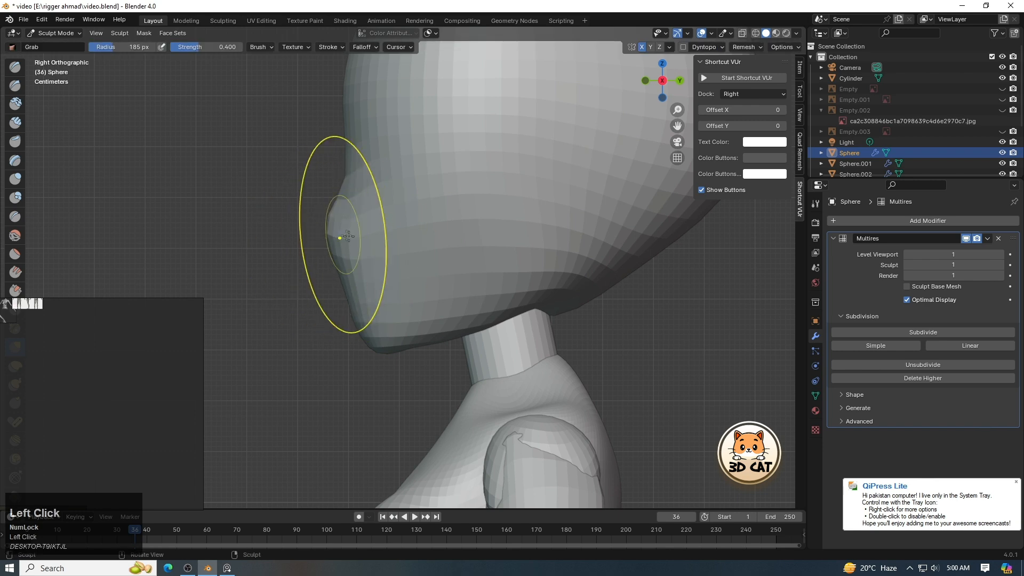
Display the side sketch reference Empty.003, keeping Empty and Empty.001 hidden, and turn on X-ray for the head.
{"action": "left_click", "coordinate": [1003, 91]}
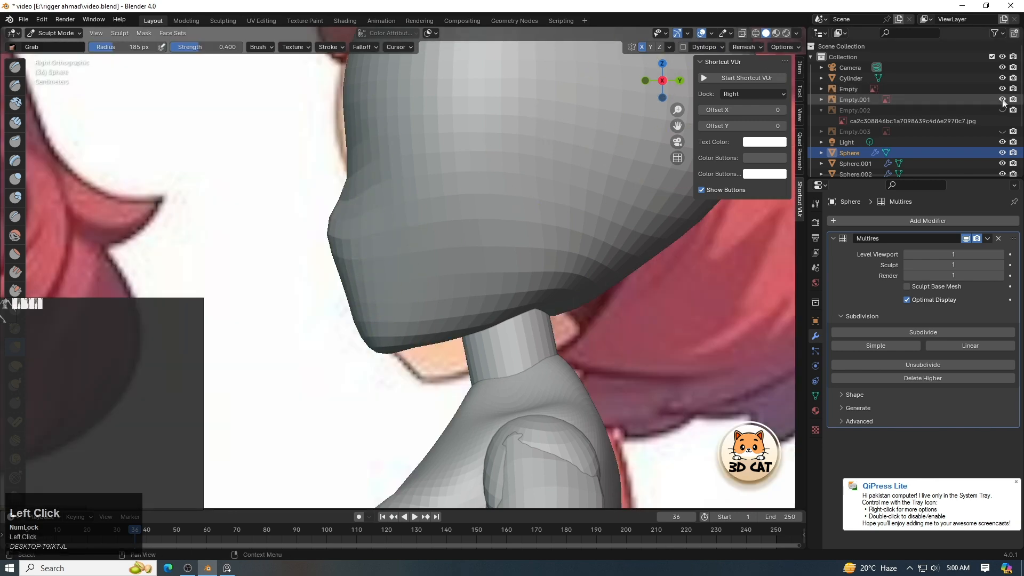
{"action": "left_click", "coordinate": [1003, 93]}
{"action": "left_click", "coordinate": [1002, 132]}
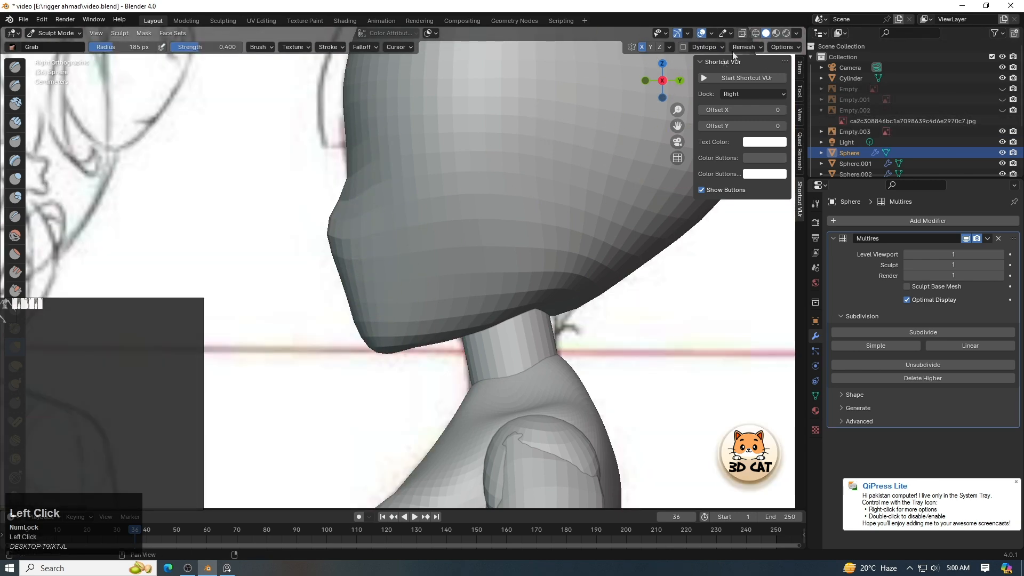
{"action": "left_click", "coordinate": [742, 33]}
Fit the nose, face profile and chin to the side sketch with Grab brushes of about 127 and 160 px.
{"action": "key", "text": "f"}
{"action": "left_click", "coordinate": [388, 257]}
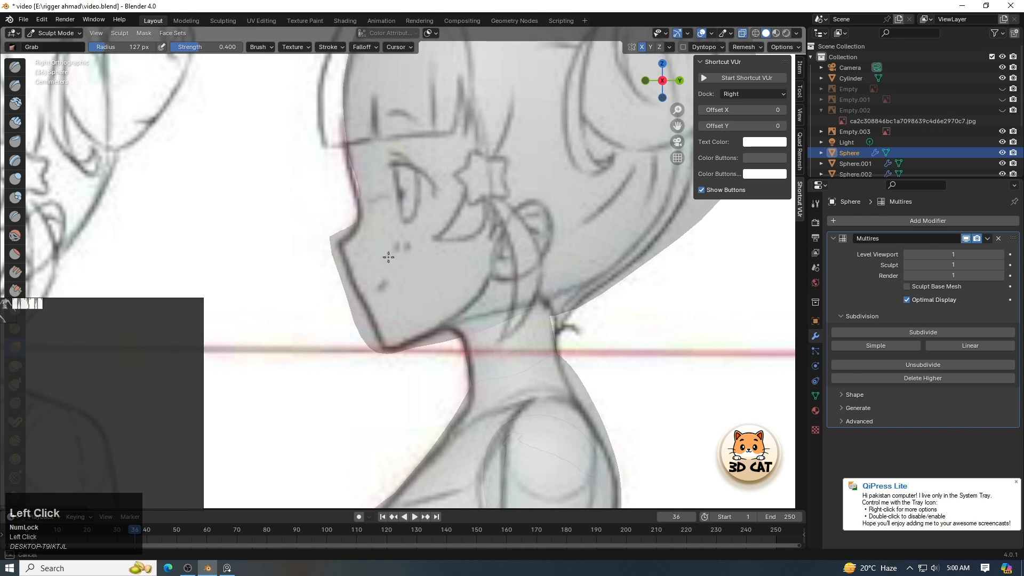
{"action": "left_click", "coordinate": [404, 332]}
{"action": "key", "text": "f"}
{"action": "left_click", "coordinate": [347, 256]}
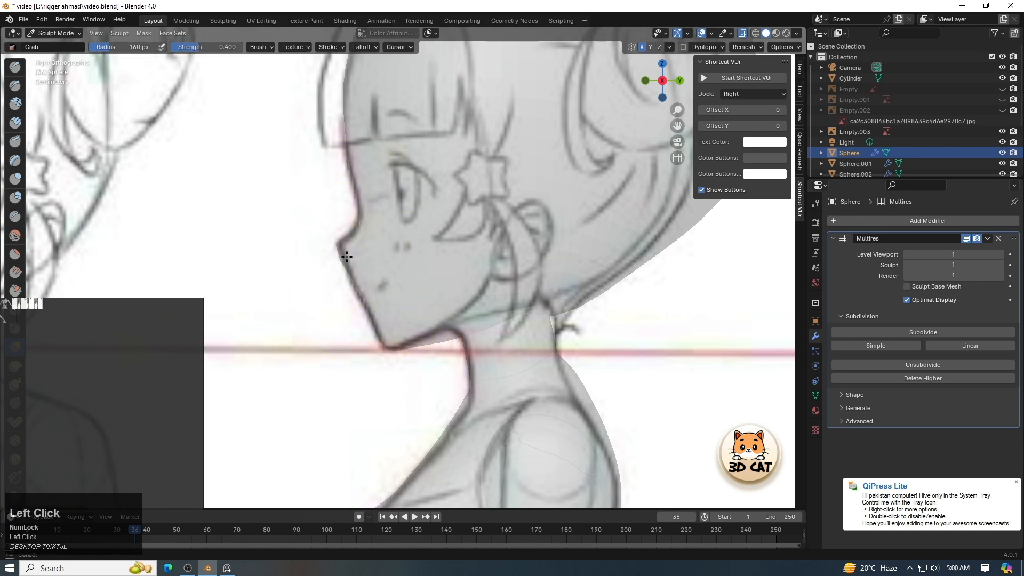
{"action": "key", "text": "f"}
{"action": "left_click", "coordinate": [427, 295]}
Turn off X-ray and carve the jawline groove below the ear area with a subtracting Draw brush of 50 px.
{"action": "key", "text": "alt+z"}
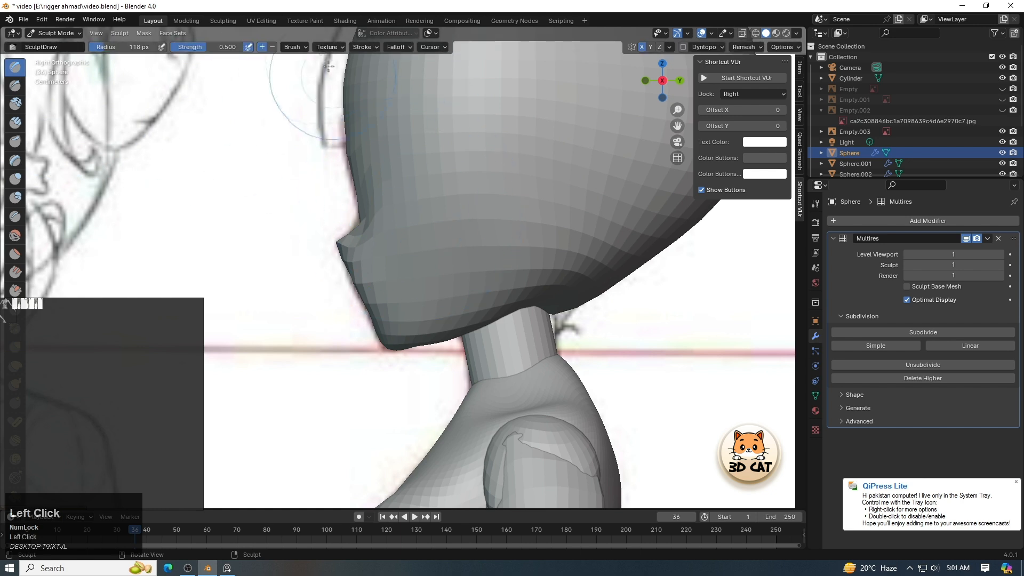
{"action": "key", "text": "f"}
{"action": "left_click", "coordinate": [502, 304]}
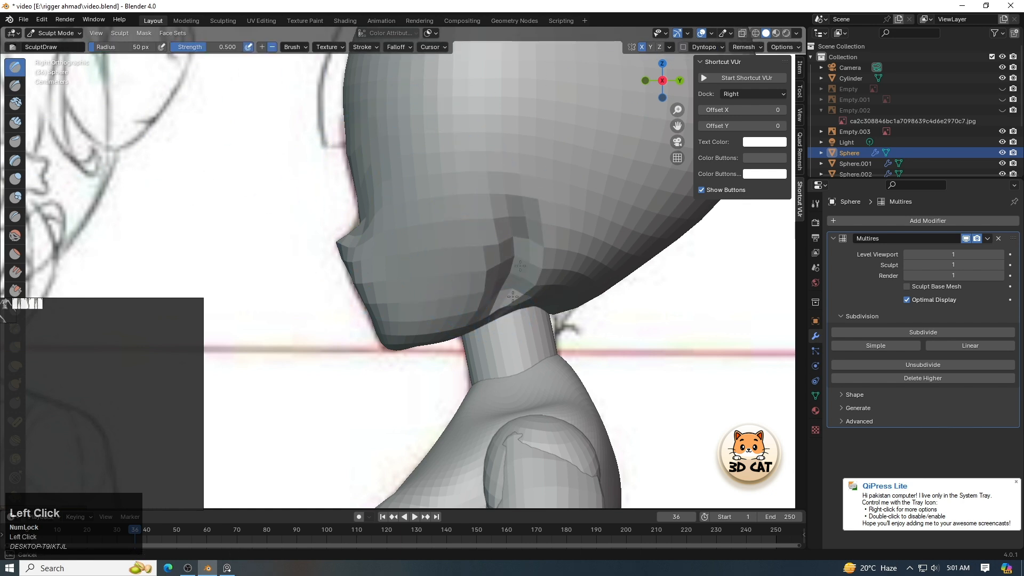
Adjust the skull base behind the neck with a Grab brush of about 129 px and smooth the jaw groove at 161 px.
{"action": "key", "text": "g"}
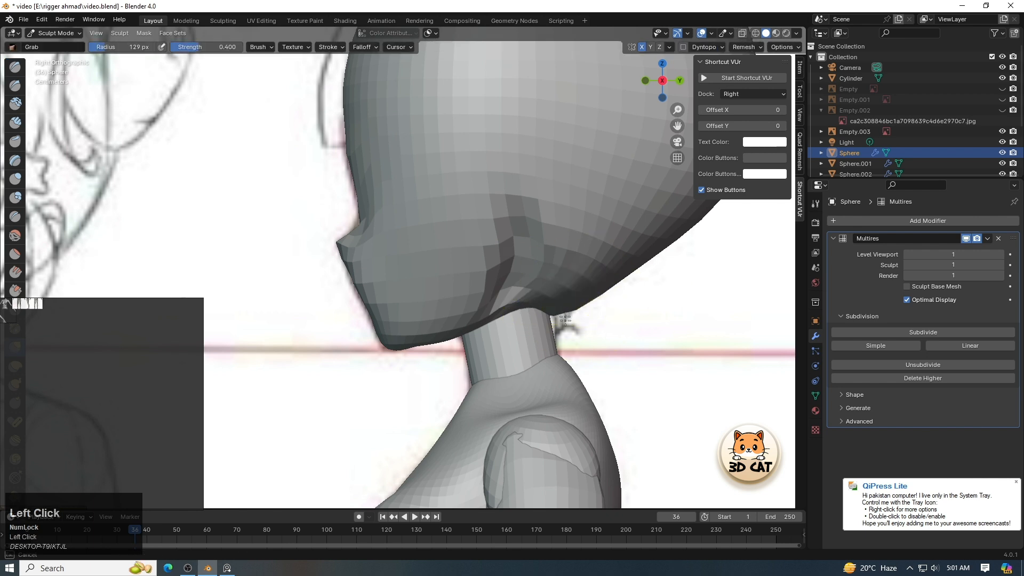
{"action": "left_click_drag", "start_coordinate": [567, 275], "coordinate": [563, 313]}
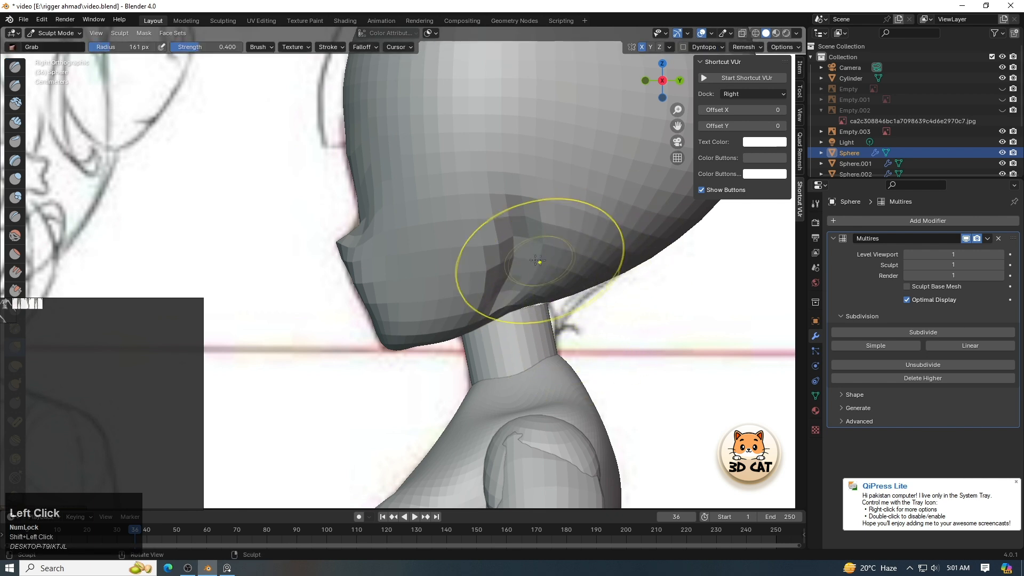
{"action": "left_click_drag", "start_coordinate": [500, 290], "coordinate": [514, 244]}
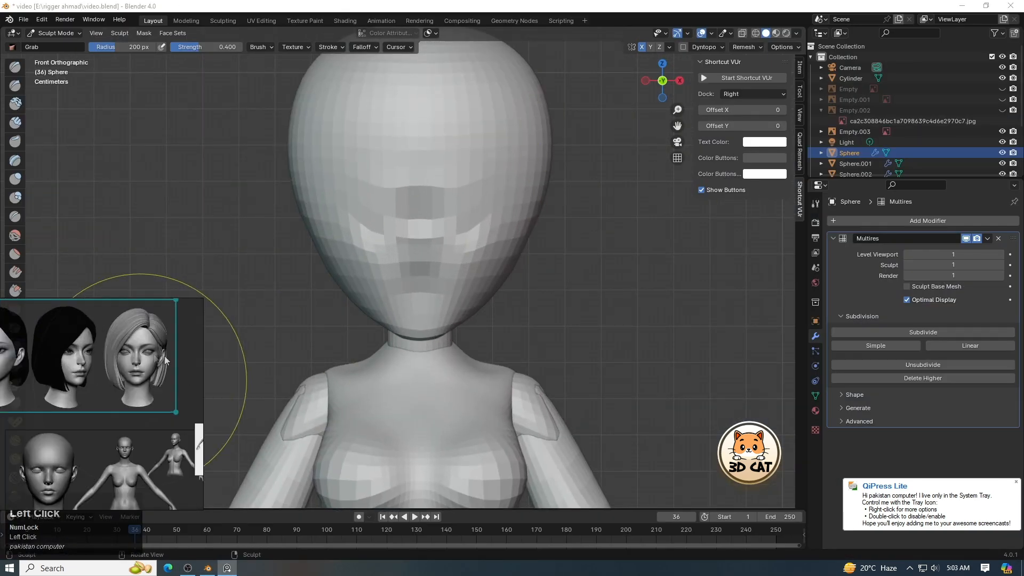
Show the front sketch Empty.002 through the head and fit the chin and head outline with Grab brushes of 296 to 415 px.
{"action": "left_click_drag", "start_coordinate": [661, 81], "coordinate": [655, 80]}
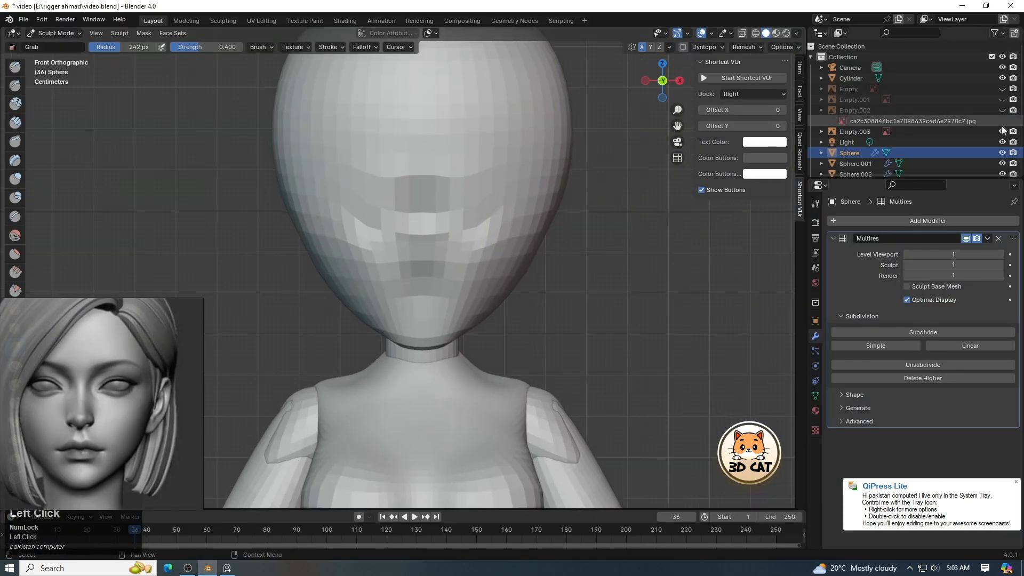
{"action": "left_click", "coordinate": [1003, 110]}
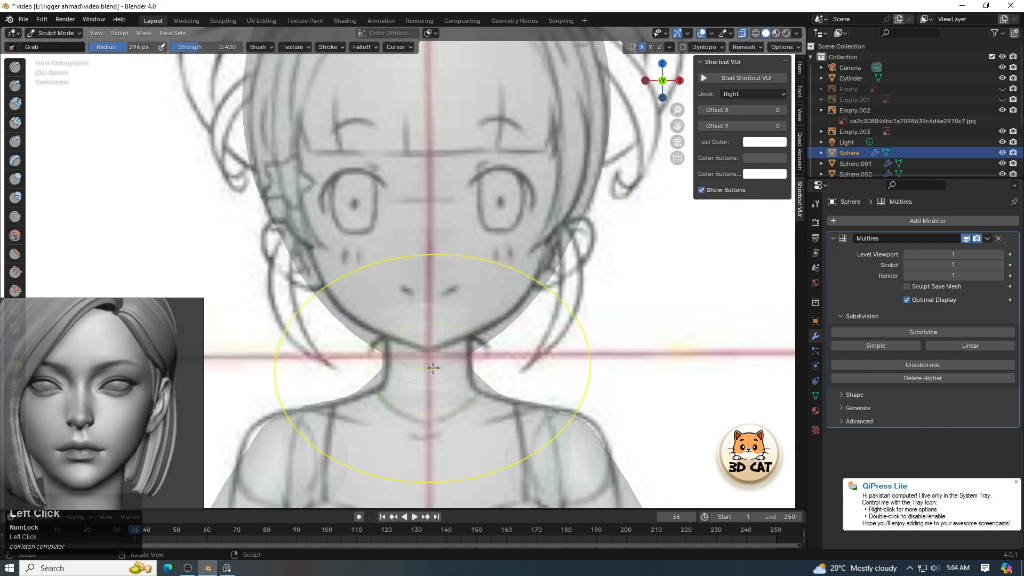
{"action": "left_click", "coordinate": [448, 318]}
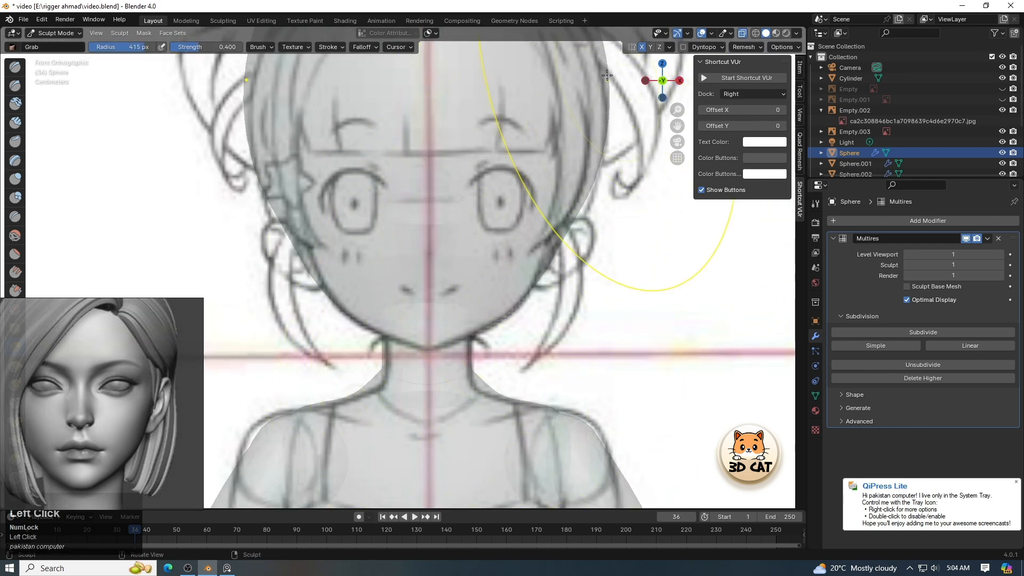
Turn off X-ray, switch to Clay Strips, smooth the front of the face at about 190 px, and reduce the brush to 128 px.
{"action": "key", "text": "alt+z"}
{"action": "key", "text": "c"}
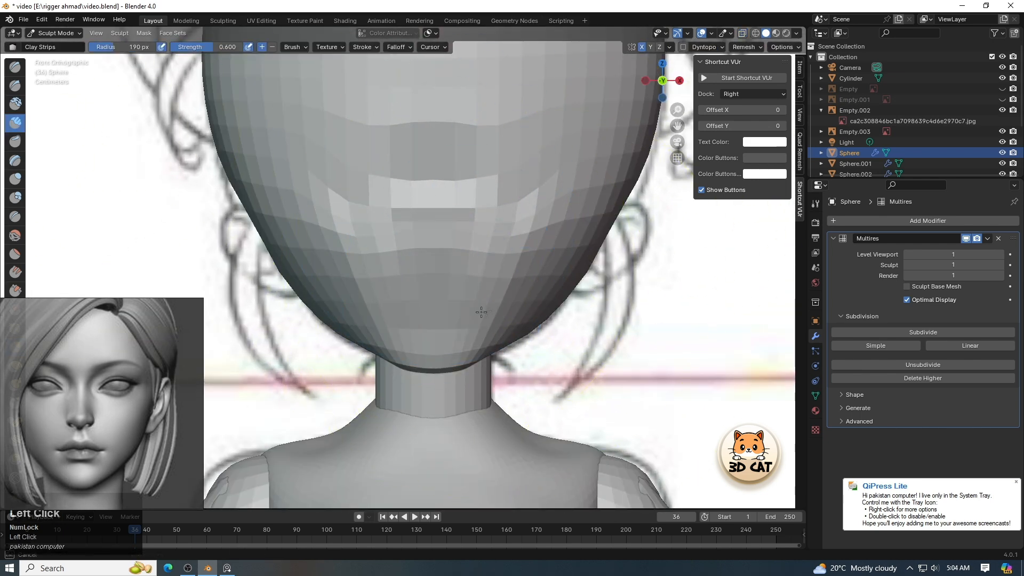
{"action": "mouse_move", "coordinate": [481, 312]}
{"action": "left_mouse_down", "text": "shift"}
{"action": "mouse_move", "coordinate": [476, 158]}
{"action": "mouse_move", "coordinate": [432, 225]}
{"action": "left_mouse_up", "text": "shift"}
{"action": "key", "text": "f"}
{"action": "left_click", "coordinate": [430, 322]}
{"action": "left_click_drag", "start_coordinate": [678, 110], "coordinate": [662, 133]}
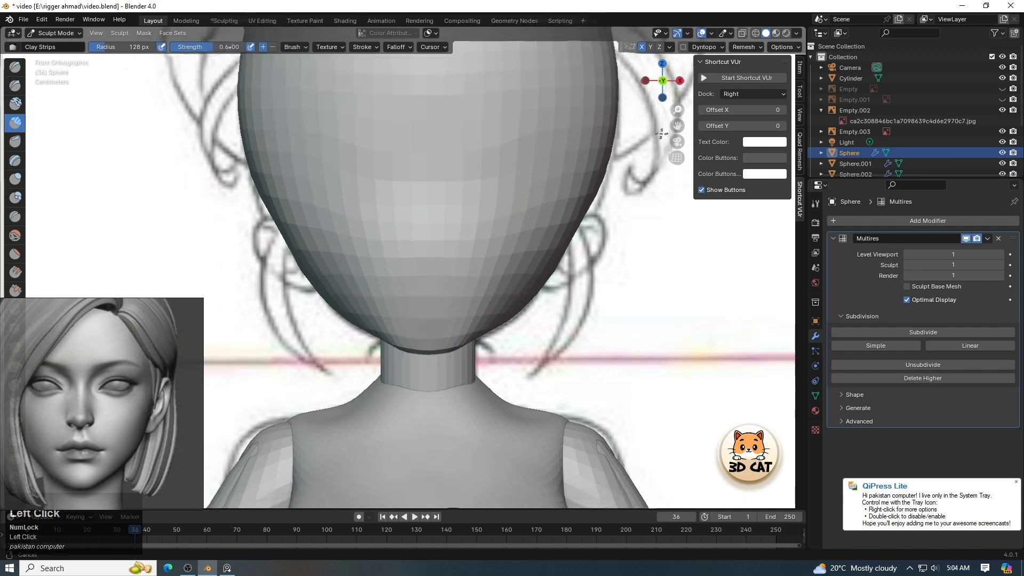
Subdivide the head's Multiresolution modifier to level 2 and inspect the head from another angle.
{"action": "mouse_move", "coordinate": [662, 81]}
{"action": "left_mouse_down"}
{"action": "mouse_move", "coordinate": [554, 62]}
{"action": "mouse_move", "coordinate": [614, 69]}
{"action": "mouse_move", "coordinate": [602, 58]}
{"action": "left_mouse_up"}
{"action": "left_click", "coordinate": [924, 333]}
{"action": "left_click", "coordinate": [645, 81]}
{"action": "mouse_move", "coordinate": [678, 110]}
{"action": "left_mouse_down"}
{"action": "mouse_move", "coordinate": [675, 123]}
{"action": "mouse_move", "coordinate": [676, 101]}
{"action": "left_mouse_up"}
Check the eye placement against the front sketch and carve the eye sockets with a subtracting Clay Strips brush of about 60 px.
{"action": "key", "text": "f"}
{"action": "left_click", "coordinate": [446, 320]}
{"action": "left_click", "coordinate": [743, 33]}
{"action": "left_click_drag", "start_coordinate": [678, 126], "coordinate": [677, 167]}
{"action": "left_click", "coordinate": [755, 33]}
{"action": "left_click_drag", "start_coordinate": [539, 213], "coordinate": [494, 192]}
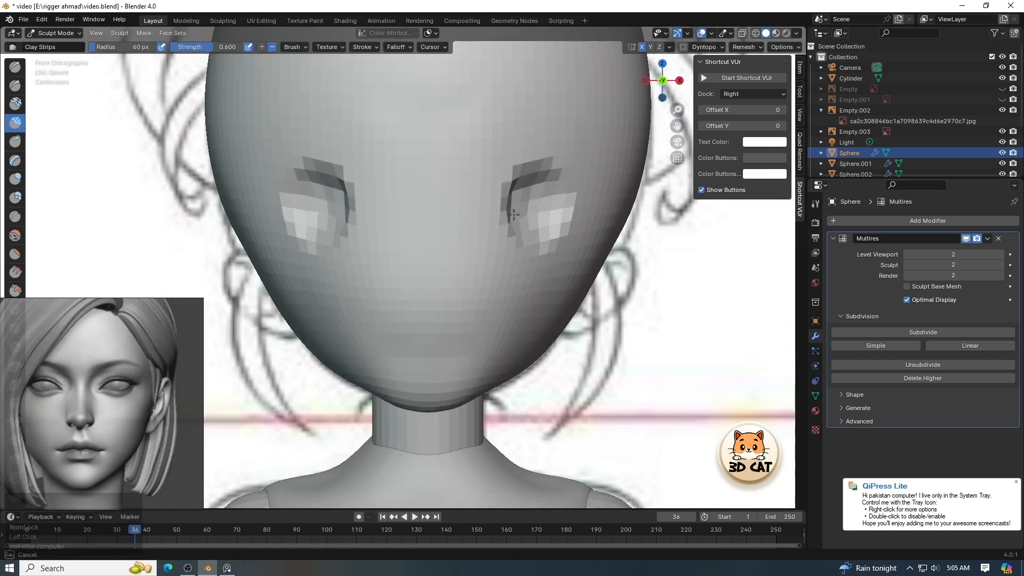
Reshape the eye sockets against the front sketch with a Grab brush of about 92 px and refine the chin at 141 px.
{"action": "key", "text": "f"}
{"action": "left_click", "coordinate": [517, 175]}
{"action": "key", "text": "alt+z"}
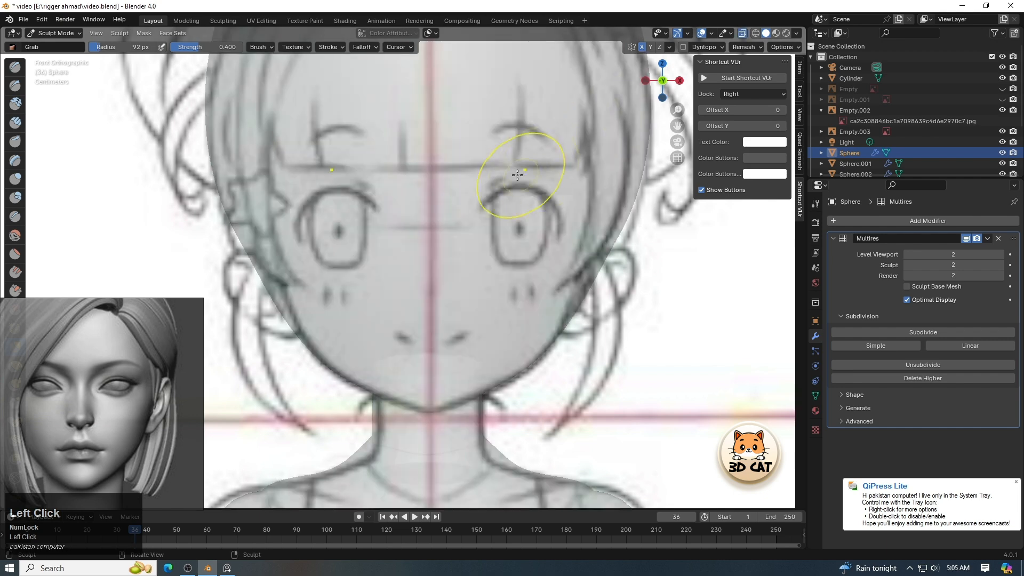
{"action": "key", "text": "alt+z"}
{"action": "scroll", "coordinate": [544, 164], "scroll_direction": "down", "scroll_amount": 4}
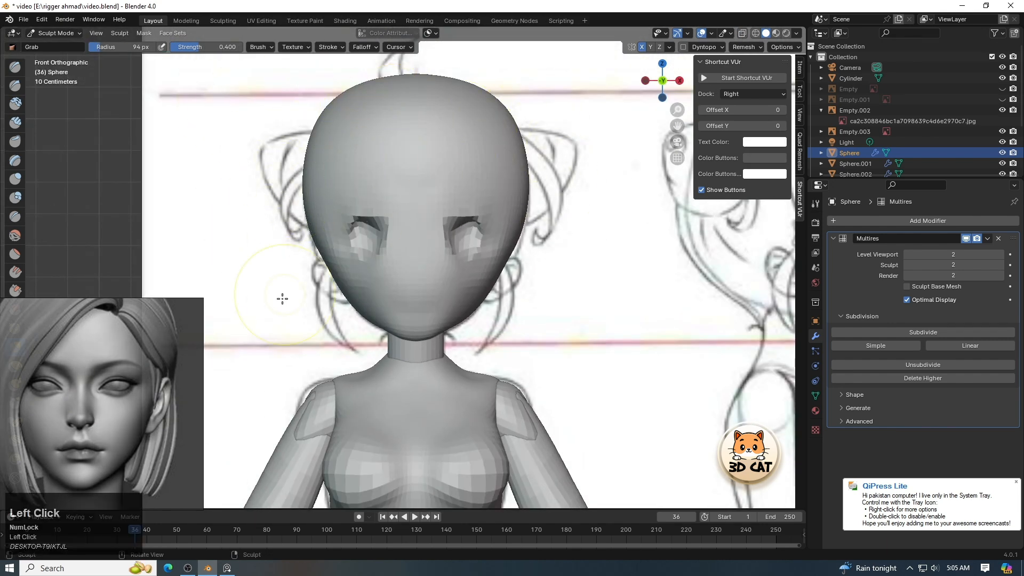
{"action": "scroll", "coordinate": [283, 298], "scroll_direction": "up", "scroll_amount": 3}
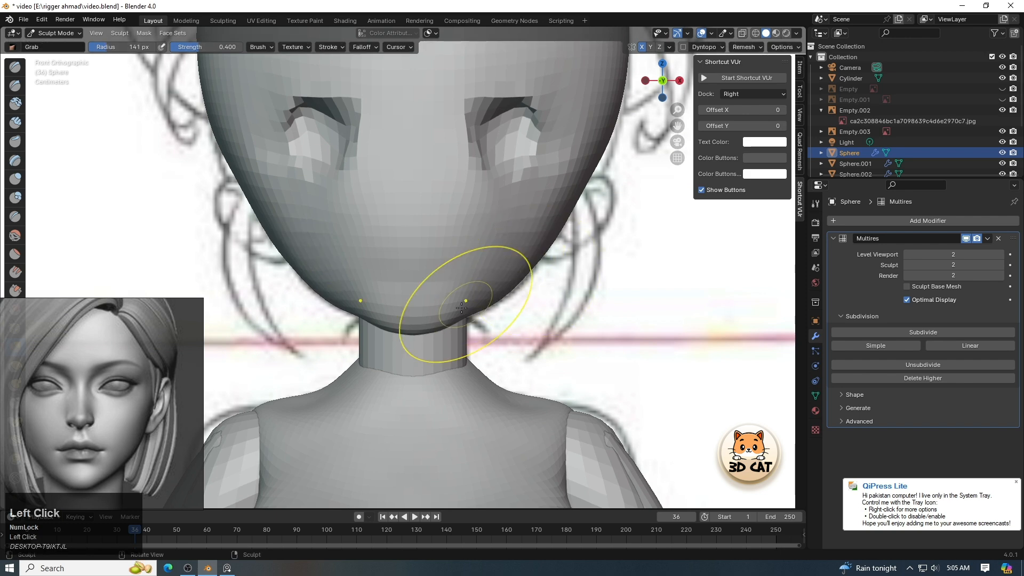
{"action": "middle_click_drag", "start_coordinate": [493, 290], "coordinate": [490, 387], "text": "shift"}
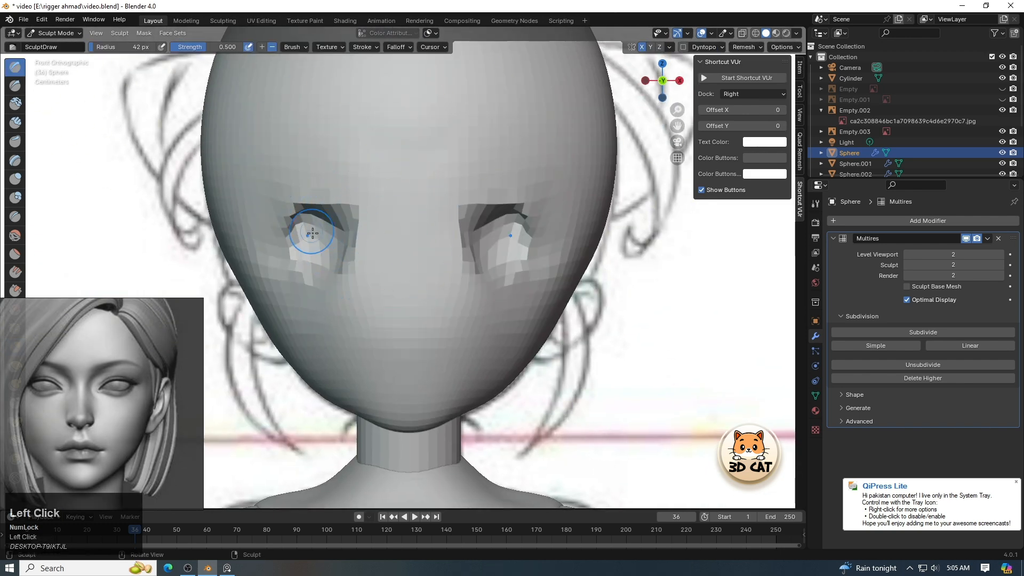
Reshape the upper and outer rims of the eye sockets with a Grab brush of about 95 px, reducing it to 77 px.
{"action": "scroll", "coordinate": [319, 256], "scroll_direction": "down", "scroll_amount": 4}
{"action": "scroll", "coordinate": [487, 256], "scroll_direction": "up", "scroll_amount": 5}
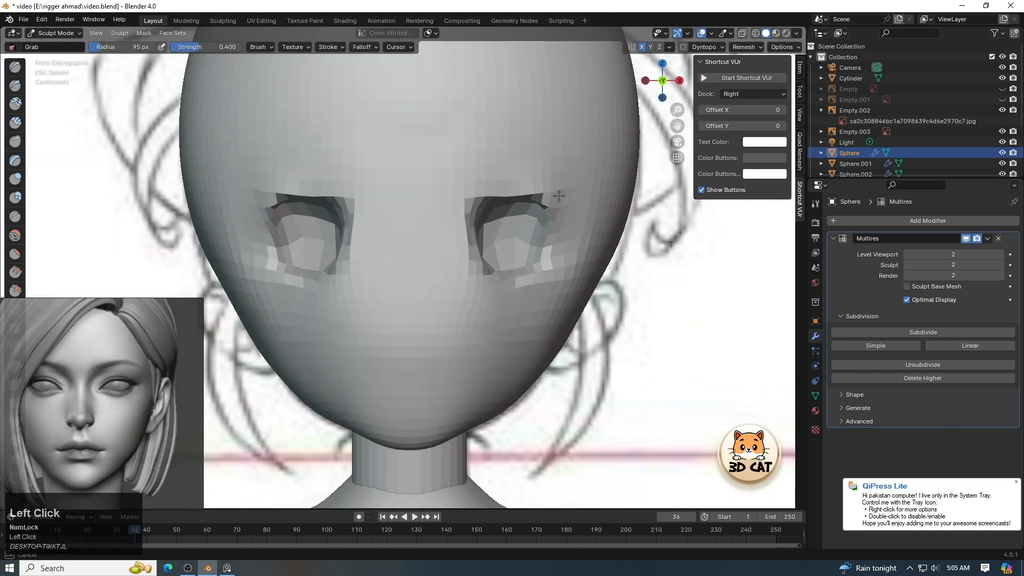
{"action": "scroll", "coordinate": [516, 272], "scroll_direction": "down", "scroll_amount": 4}
{"action": "scroll", "coordinate": [362, 275], "scroll_direction": "up", "scroll_amount": 4}
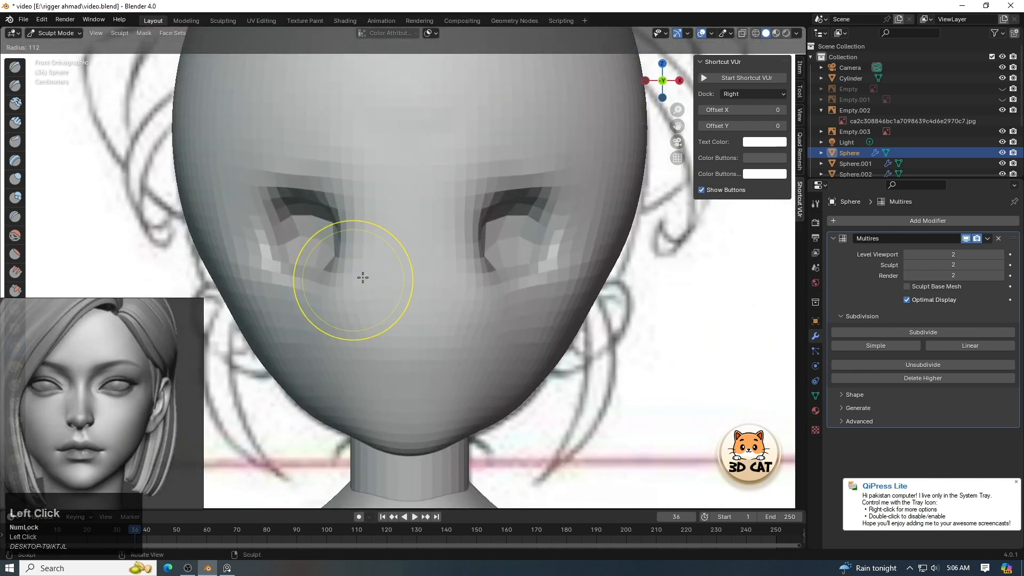
{"action": "middle_click_drag", "start_coordinate": [362, 275], "coordinate": [328, 272]}
{"action": "key", "text": "f"}
{"action": "left_click", "coordinate": [313, 272]}
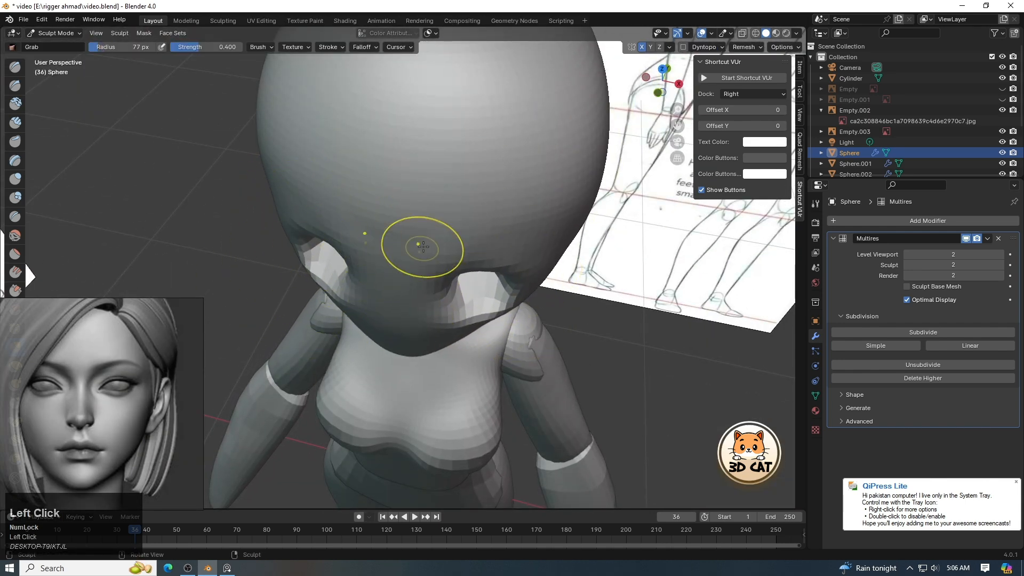
Adjust the cheeks and widen the eye sockets from the front with a Grab brush of about 102 to 136 px.
{"action": "key", "text": "KP_1"}
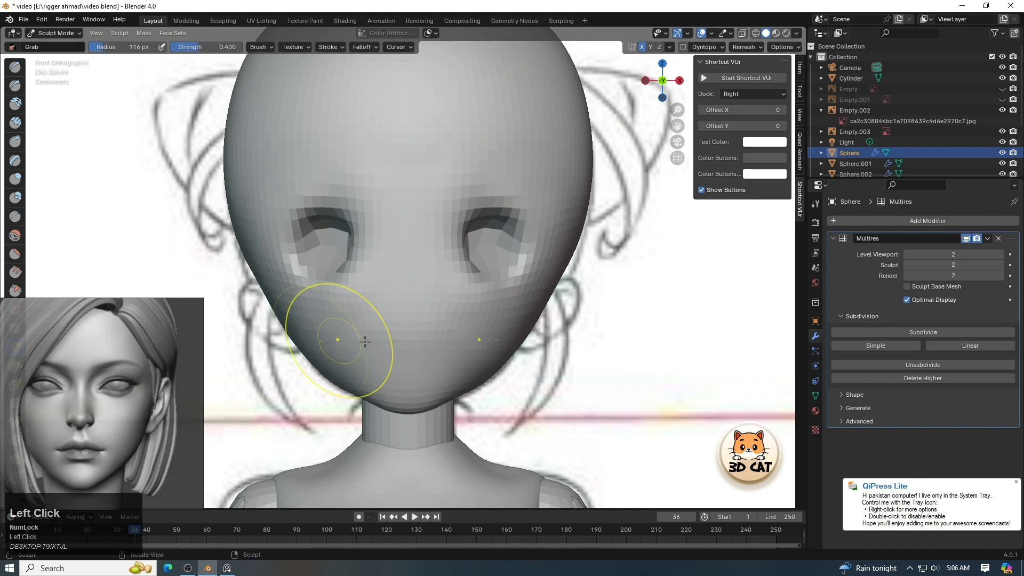
{"action": "middle_click_drag", "start_coordinate": [670, 139], "coordinate": [503, 206], "text": "ctrl"}
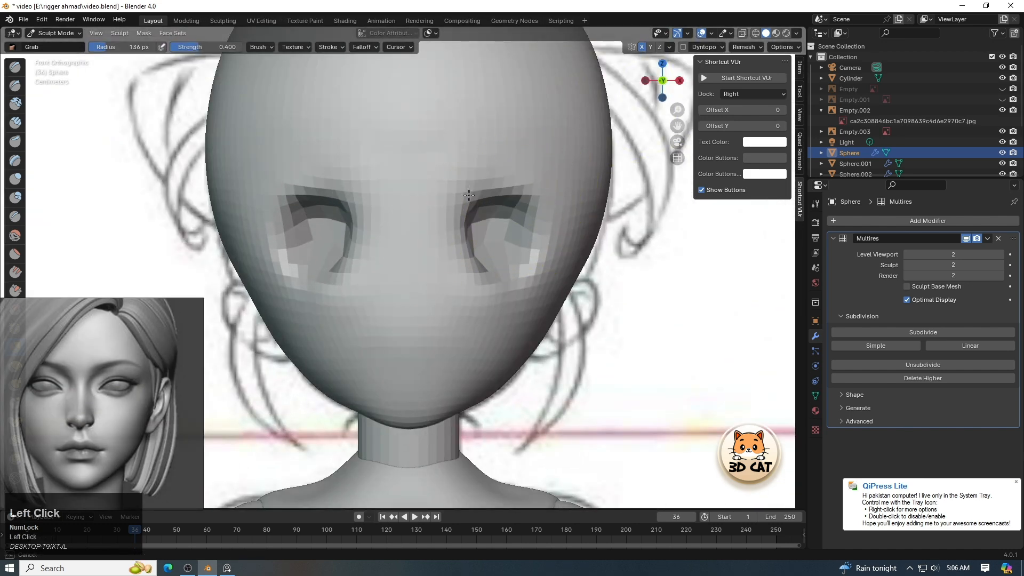
{"action": "mouse_move", "coordinate": [676, 109]}
{"action": "left_mouse_down"}
{"action": "mouse_move", "coordinate": [592, 345]}
{"action": "mouse_move", "coordinate": [590, 102]}
{"action": "left_mouse_up"}
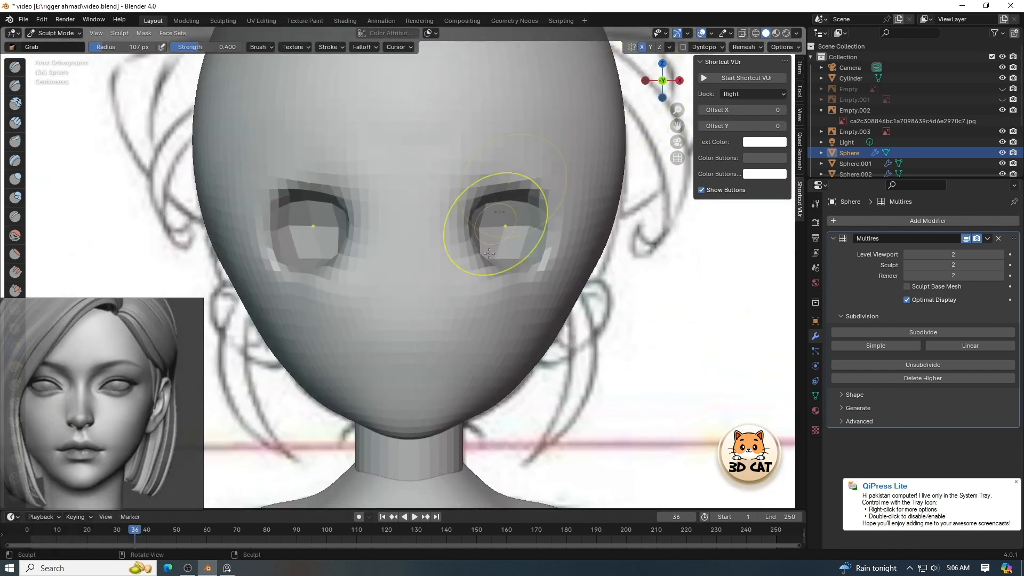
{"action": "left_click_drag", "start_coordinate": [507, 270], "coordinate": [508, 255]}
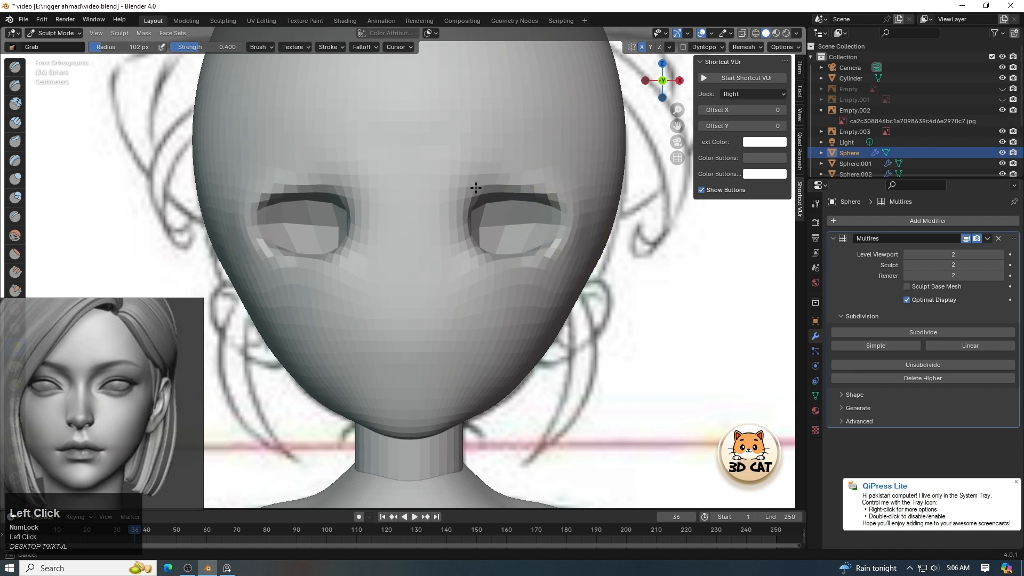
Check the face against the front sketch and carve grooves beside the nose bridge and under the eyes with a 38 to 62 px Draw brush.
{"action": "scroll", "coordinate": [605, 203], "scroll_direction": "down", "scroll_amount": 6}
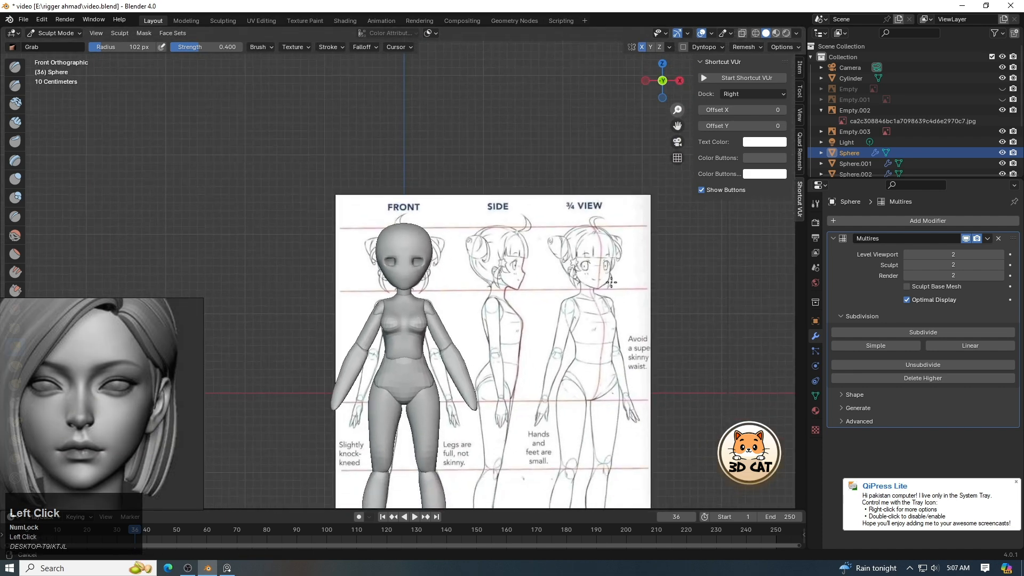
{"action": "scroll", "coordinate": [587, 205], "scroll_direction": "up", "scroll_amount": 7}
{"action": "key", "text": "x"}
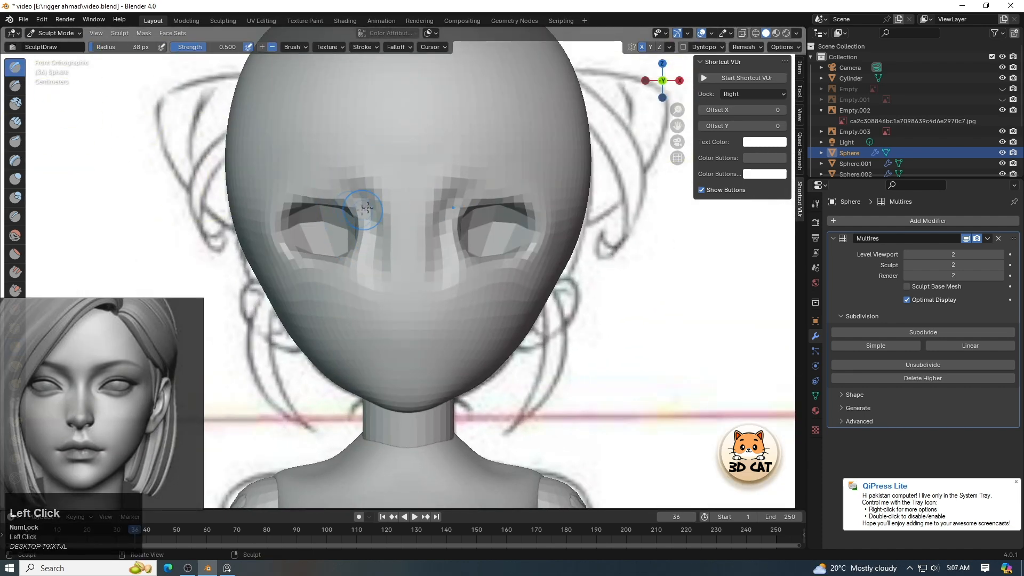
{"action": "mouse_move", "coordinate": [368, 208]}
{"action": "left_mouse_down"}
{"action": "mouse_move", "coordinate": [377, 270]}
{"action": "mouse_move", "coordinate": [375, 249]}
{"action": "left_mouse_up"}
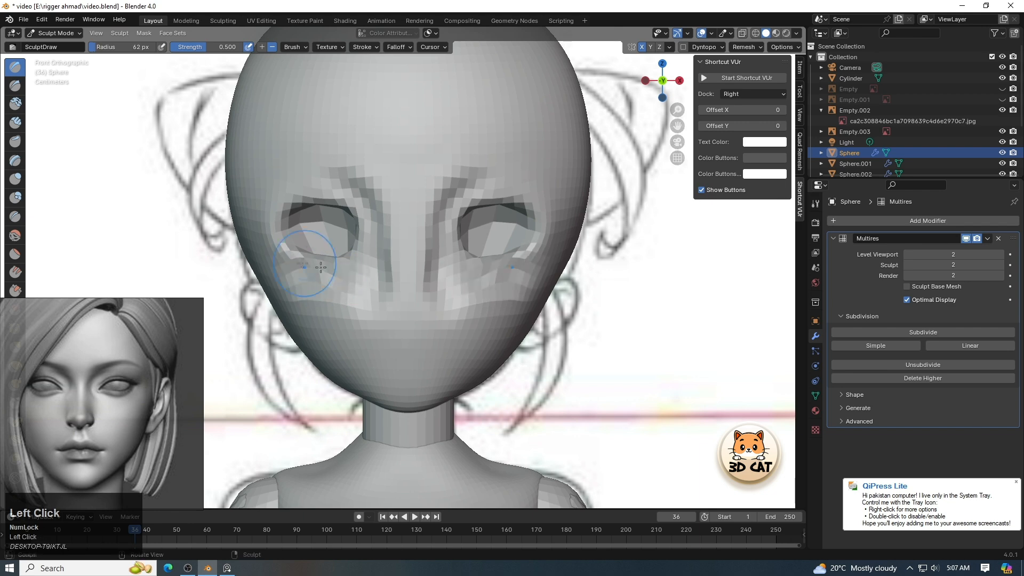
{"action": "left_click_drag", "start_coordinate": [474, 269], "coordinate": [489, 275]}
Refine the sides of the nose bridge and the upper eye sockets with a Draw brush of about 55 px.
{"action": "left_click", "coordinate": [188, 568]}
{"action": "left_click", "coordinate": [187, 568]}
{"action": "key", "text": "f"}
{"action": "left_click", "coordinate": [442, 221]}
{"action": "left_click_drag", "start_coordinate": [443, 221], "coordinate": [446, 253]}
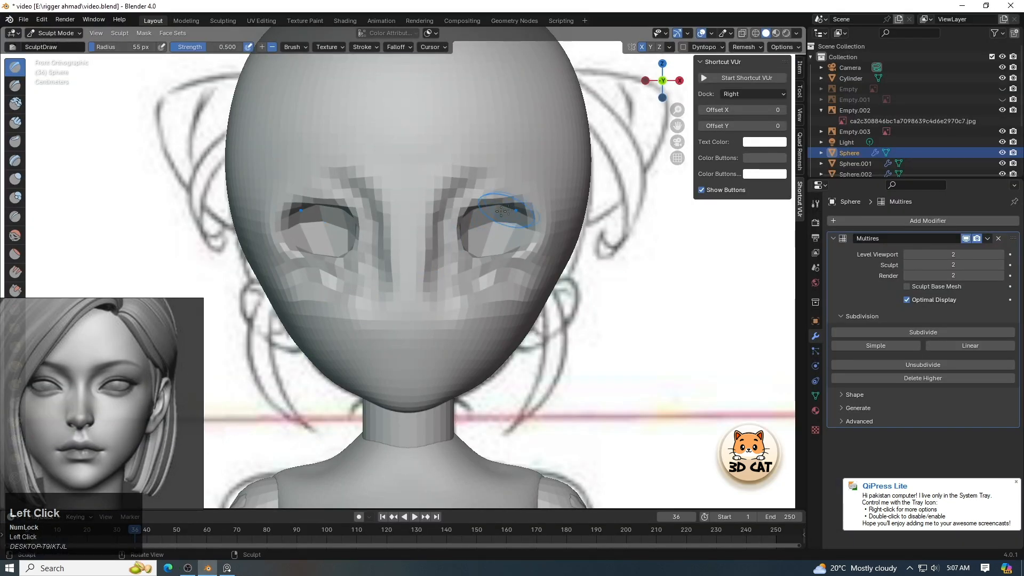
{"action": "left_click_drag", "start_coordinate": [516, 209], "coordinate": [529, 217], "text": "ctrl"}
Paint a mask around both eye sockets with a brush of about 43 px and raise the face reference image.
{"action": "key", "text": "m"}
{"action": "mouse_move", "coordinate": [453, 192]}
{"action": "left_mouse_down"}
{"action": "mouse_move", "coordinate": [446, 251]}
{"action": "mouse_move", "coordinate": [512, 193]}
{"action": "left_mouse_up"}
{"action": "mouse_move", "coordinate": [101, 400]}
{"action": "right_mouse_down"}
{"action": "mouse_move", "coordinate": [231, 271]}
{"action": "mouse_move", "coordinate": [104, 349]}
{"action": "right_mouse_up"}
{"action": "key", "text": "f"}
{"action": "left_click", "coordinate": [479, 208]}
{"action": "mouse_move", "coordinate": [453, 201]}
{"action": "left_mouse_down"}
{"action": "mouse_move", "coordinate": [488, 191]}
{"action": "mouse_move", "coordinate": [470, 259]}
{"action": "mouse_move", "coordinate": [520, 240]}
{"action": "left_mouse_up"}
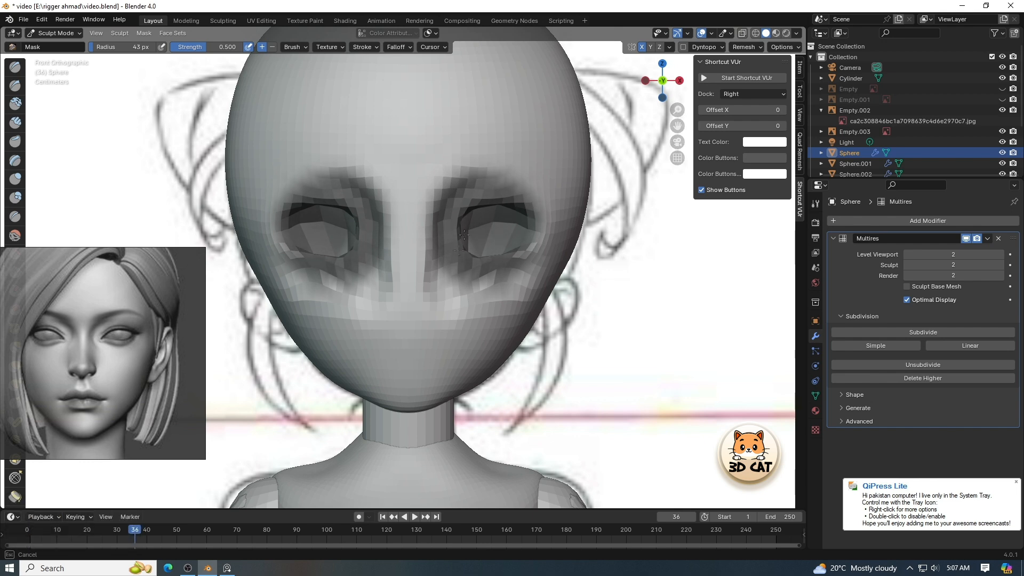
Subdivide the head's Multiresolution modifier to level 3 and extend the mask around the eyes and across the nose bridge at 62 px.
{"action": "left_click", "coordinate": [923, 332]}
{"action": "left_click_drag", "start_coordinate": [309, 202], "coordinate": [303, 251]}
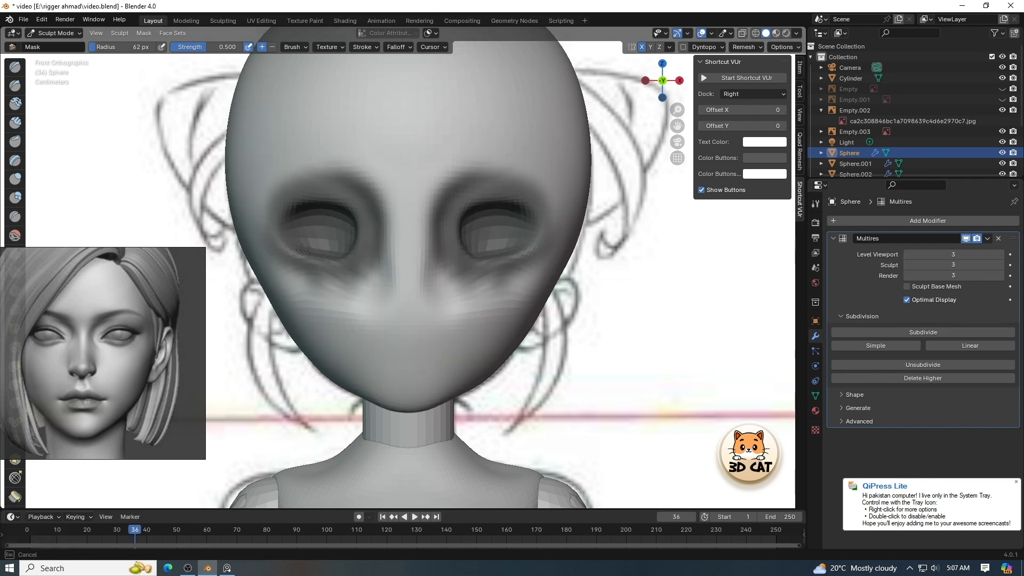
{"action": "left_click_drag", "start_coordinate": [364, 213], "coordinate": [348, 268]}
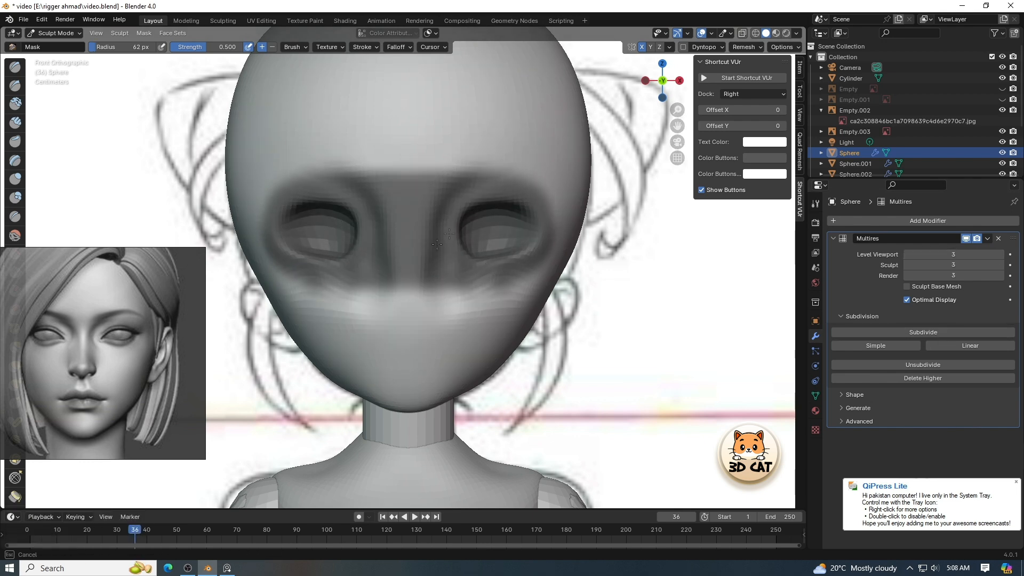
{"action": "left_click_drag", "start_coordinate": [437, 244], "coordinate": [421, 237]}
Invert the mask and pull the outer eye sockets into shape from an angled view with a Grab brush of about 95 to 118 px.
{"action": "key", "text": "ctrl+i"}
{"action": "middle_click_drag", "start_coordinate": [496, 229], "coordinate": [422, 233]}
{"action": "key", "text": "g"}
{"action": "key", "text": "f"}
{"action": "left_click", "coordinate": [472, 233]}
{"action": "key", "text": "f"}
{"action": "left_click", "coordinate": [514, 257]}
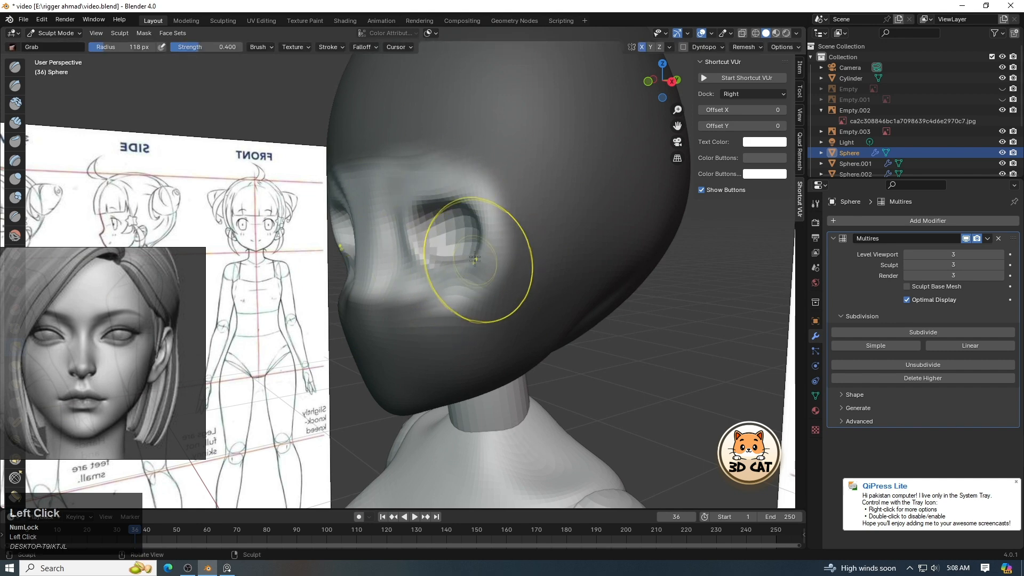
{"action": "key", "text": "f"}
{"action": "left_click", "coordinate": [502, 212]}
{"action": "left_click_drag", "start_coordinate": [490, 214], "coordinate": [469, 201]}
{"action": "key", "text": "KP_1"}
{"action": "scroll", "coordinate": [432, 249], "scroll_direction": "up", "scroll_amount": 1}
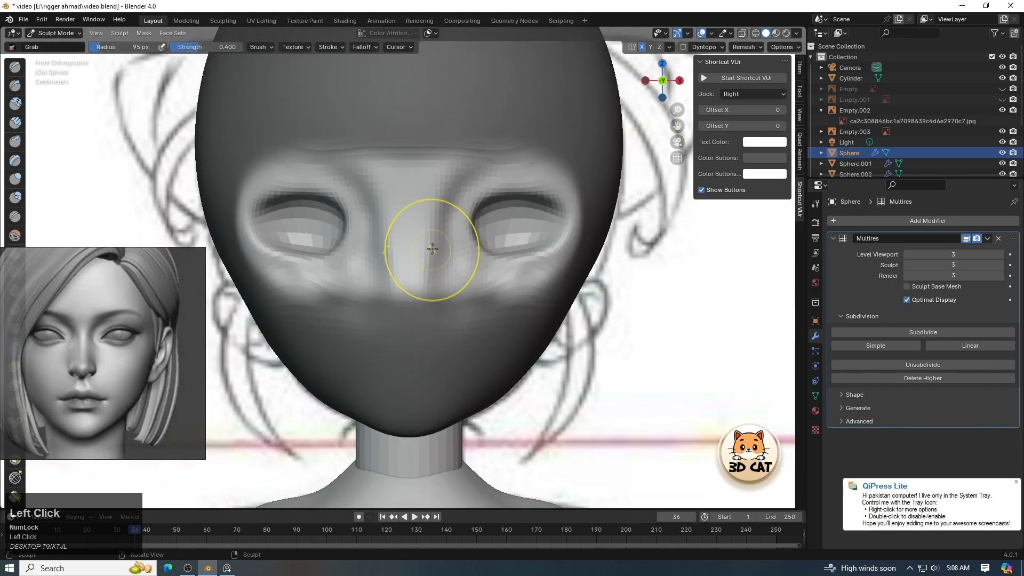
Smooth the unmasked area around the eyes and nose bridge, clear the mask, and smooth its borders into the face.
{"action": "mouse_move", "coordinate": [433, 249]}
{"action": "left_mouse_down", "text": "shift"}
{"action": "mouse_move", "coordinate": [421, 263]}
{"action": "mouse_move", "coordinate": [560, 206]}
{"action": "left_mouse_up", "text": "shift"}
{"action": "scroll", "coordinate": [613, 160], "scroll_direction": "down", "scroll_amount": 5}
{"action": "scroll", "coordinate": [674, 105], "scroll_direction": "up", "scroll_amount": 4}
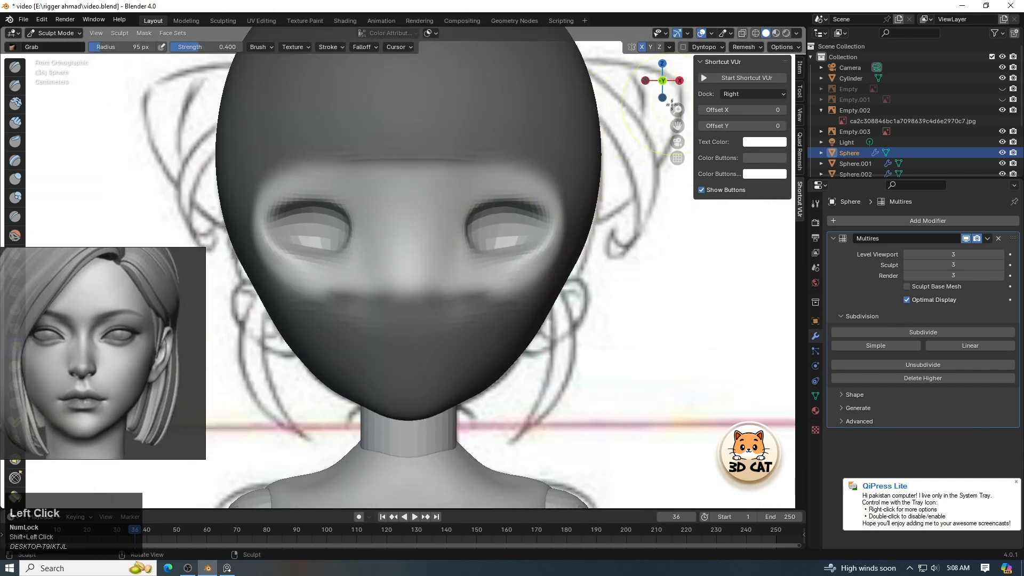
{"action": "key", "text": "alt+m"}
{"action": "scroll", "coordinate": [549, 142], "scroll_direction": "up", "scroll_amount": 1}
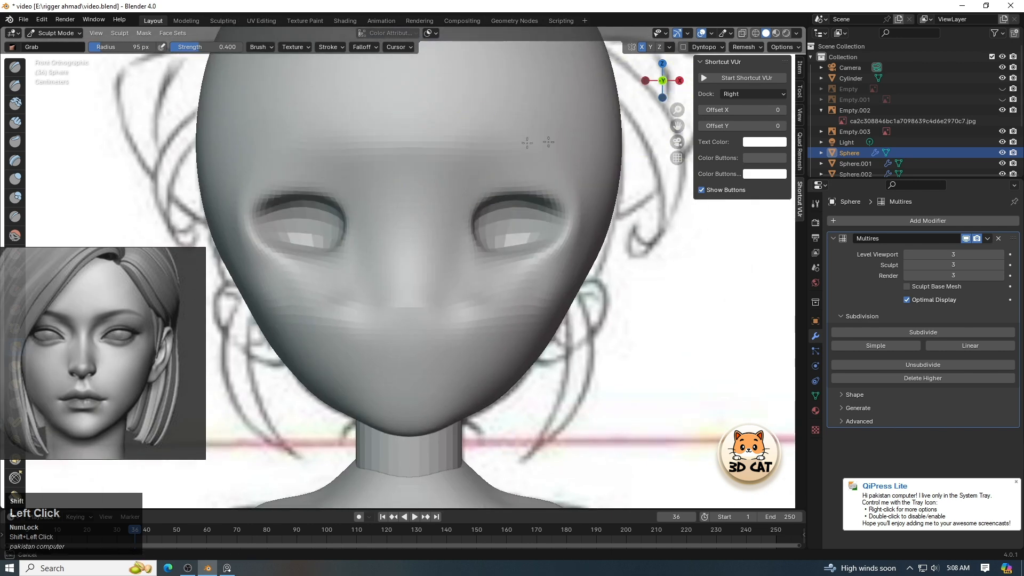
{"action": "scroll", "coordinate": [411, 194], "scroll_direction": "up", "scroll_amount": 1}
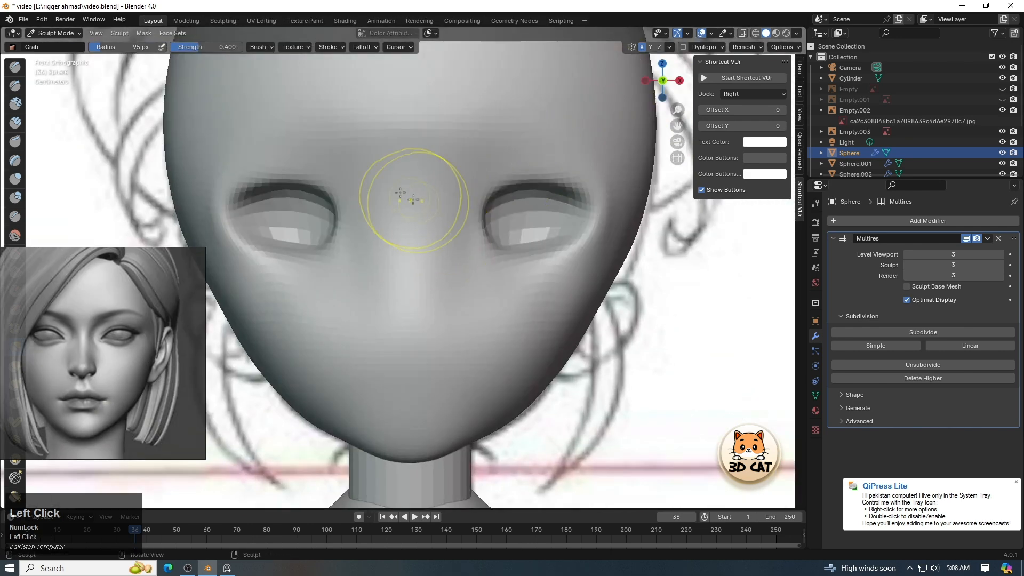
Mask a nose shape down the middle of the face with a 33 px brush and invert the mask.
{"action": "key", "text": "m"}
{"action": "mouse_move", "coordinate": [400, 262]}
{"action": "left_mouse_down"}
{"action": "mouse_move", "coordinate": [411, 326]}
{"action": "mouse_move", "coordinate": [430, 202]}
{"action": "left_mouse_up"}
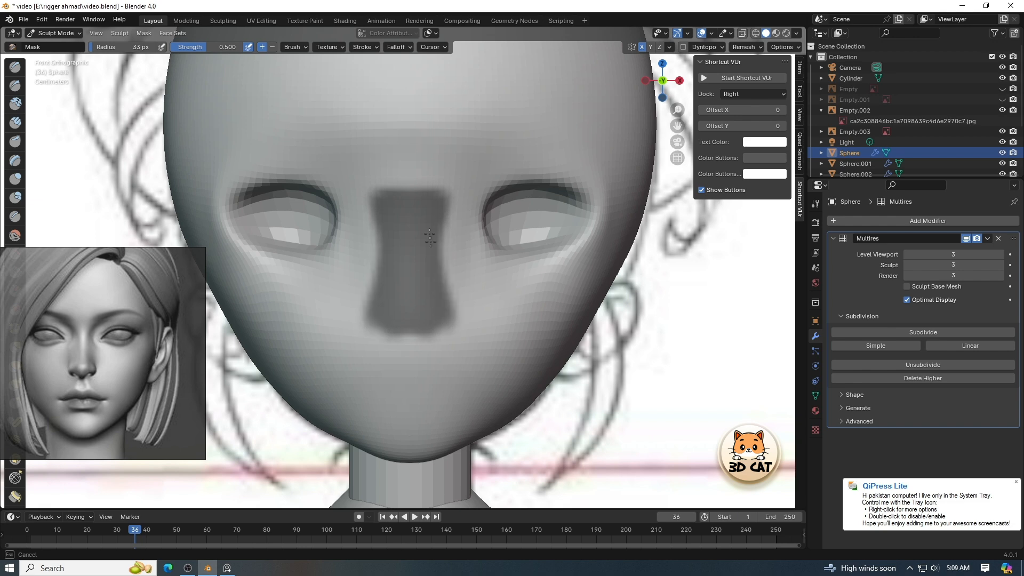
{"action": "key", "text": "ctrl+i"}
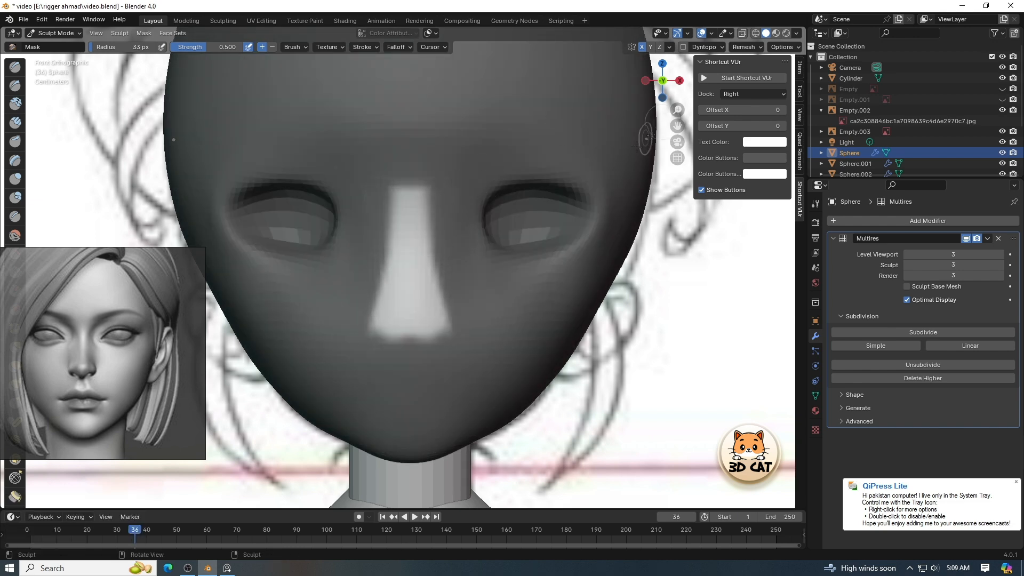
Pull the nose forward in the right side view with a 95 px Grab brush and check it from the front.
{"action": "left_click", "coordinate": [679, 80]}
{"action": "left_click_drag", "start_coordinate": [343, 289], "coordinate": [327, 291]}
{"action": "mouse_move", "coordinate": [327, 290]}
{"action": "left_mouse_down"}
{"action": "mouse_move", "coordinate": [319, 243]}
{"action": "mouse_move", "coordinate": [323, 298]}
{"action": "mouse_move", "coordinate": [340, 298]}
{"action": "left_mouse_up"}
{"action": "key", "text": "f"}
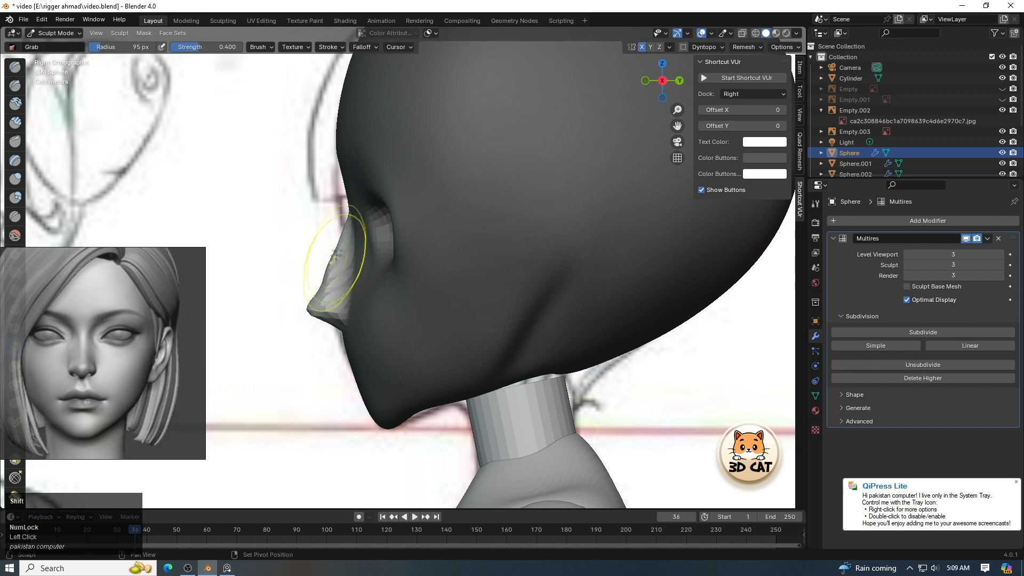
{"action": "key", "text": "KP_1"}
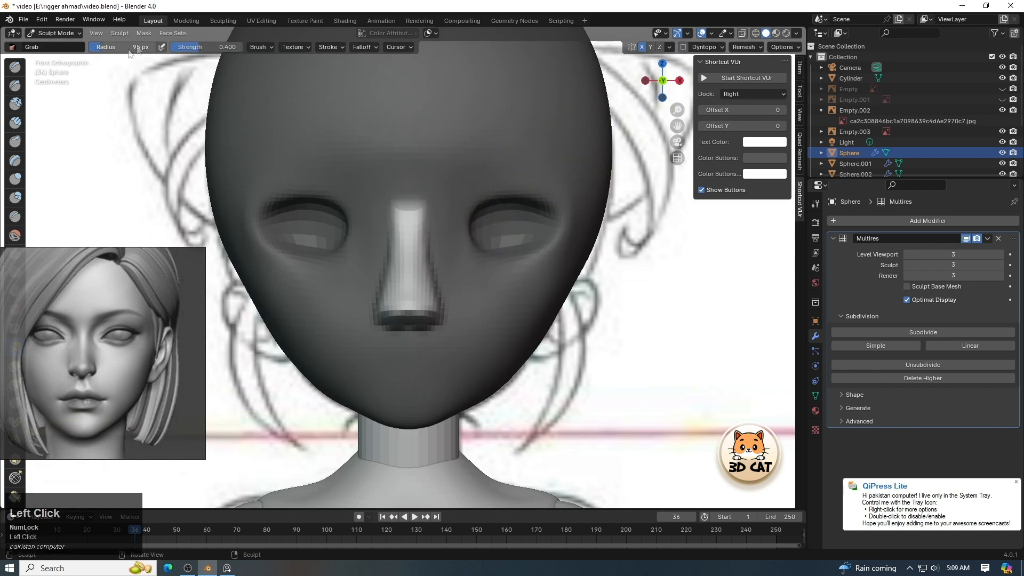
Clear the mask and blend the nose bridge into the brows with a Clay Strips brush of about 33 to 71 px.
{"action": "scroll", "coordinate": [648, 136], "scroll_direction": "down", "scroll_amount": 7}
{"action": "scroll", "coordinate": [533, 137], "scroll_direction": "up", "scroll_amount": 6}
{"action": "key", "text": "f"}
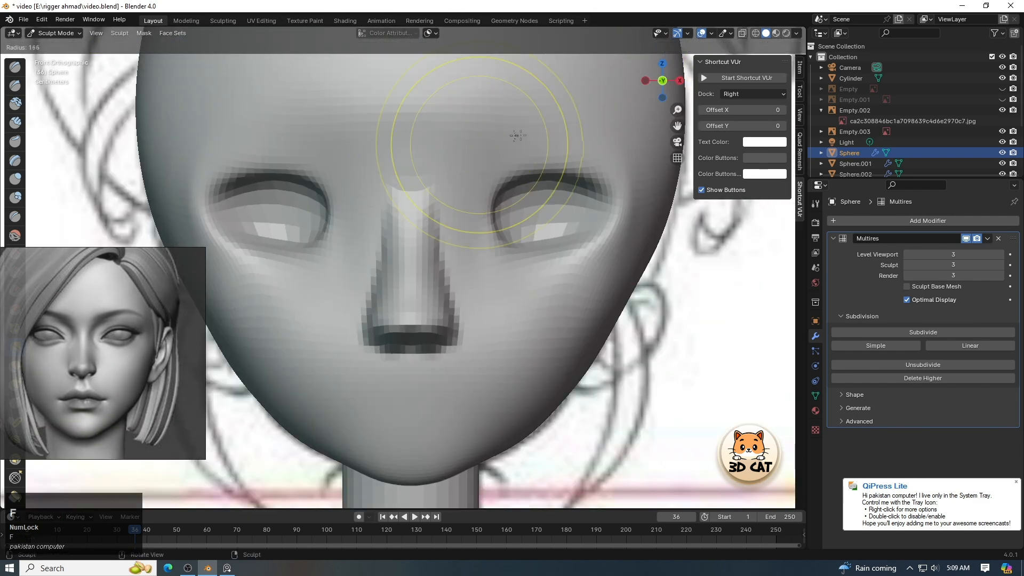
{"action": "left_click", "coordinate": [519, 137]}
{"action": "scroll", "coordinate": [460, 160], "scroll_direction": "down", "scroll_amount": 1}
{"action": "key", "text": "c"}
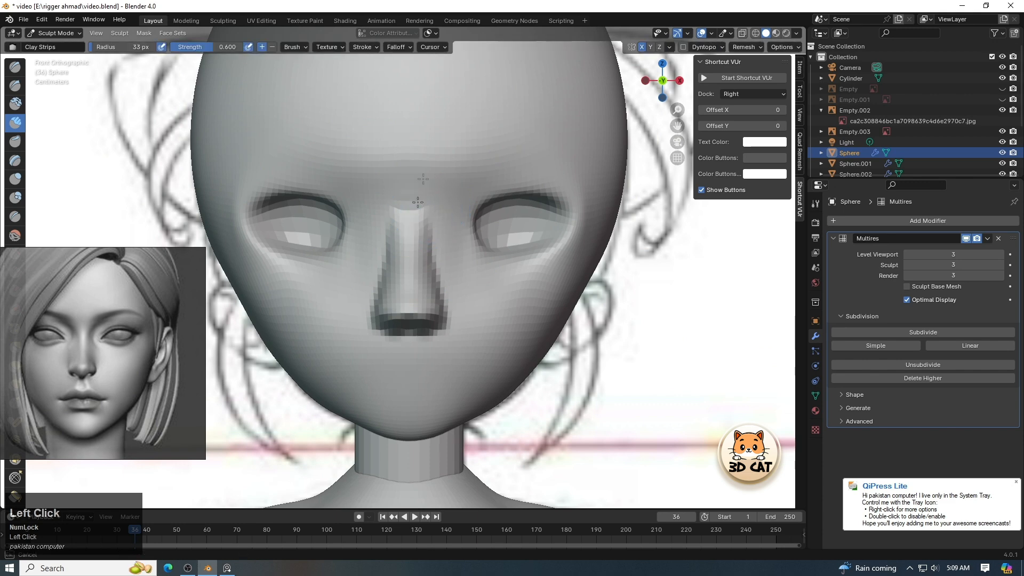
{"action": "mouse_move", "coordinate": [414, 203]}
{"action": "left_mouse_down"}
{"action": "mouse_move", "coordinate": [570, 155]}
{"action": "mouse_move", "coordinate": [542, 137]}
{"action": "mouse_move", "coordinate": [509, 151]}
{"action": "left_mouse_up"}
{"action": "scroll", "coordinate": [672, 155], "scroll_direction": "down", "scroll_amount": 2}
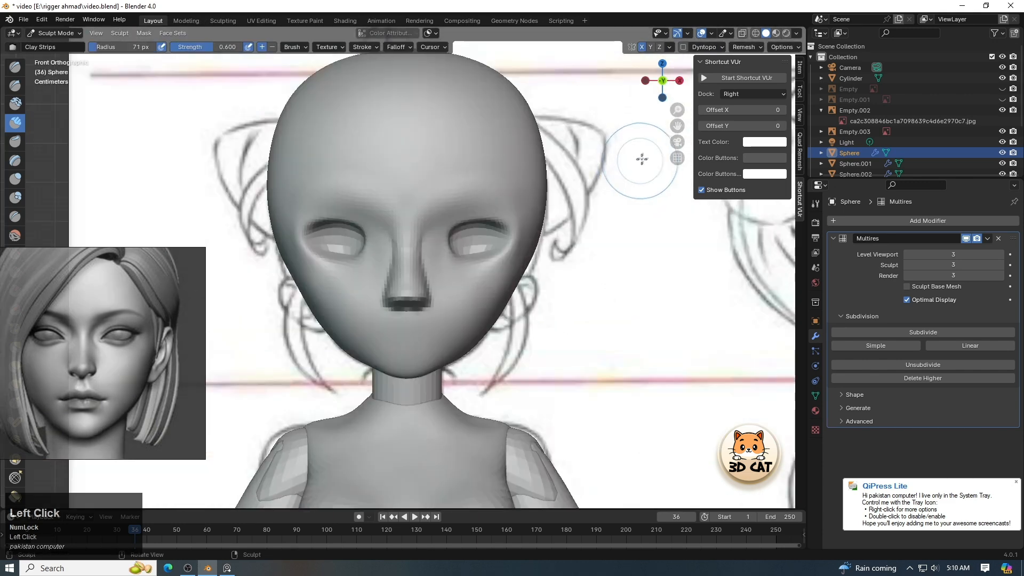
Enlarge the eye sockets by pulling their upper and lower edges with a Grab brush of about 122 px.
{"action": "scroll", "coordinate": [672, 155], "scroll_direction": "up", "scroll_amount": 2}
{"action": "key", "text": "g"}
{"action": "key", "text": "f"}
{"action": "mouse_move", "coordinate": [507, 198]}
{"action": "left_mouse_down"}
{"action": "mouse_move", "coordinate": [510, 189]}
{"action": "mouse_move", "coordinate": [470, 199]}
{"action": "left_mouse_up"}
{"action": "left_click", "coordinate": [559, 192]}
{"action": "left_click_drag", "start_coordinate": [513, 235], "coordinate": [530, 253]}
{"action": "mouse_move", "coordinate": [515, 198]}
{"action": "left_mouse_down"}
{"action": "mouse_move", "coordinate": [504, 188]}
{"action": "mouse_move", "coordinate": [549, 183]}
{"action": "left_mouse_up"}
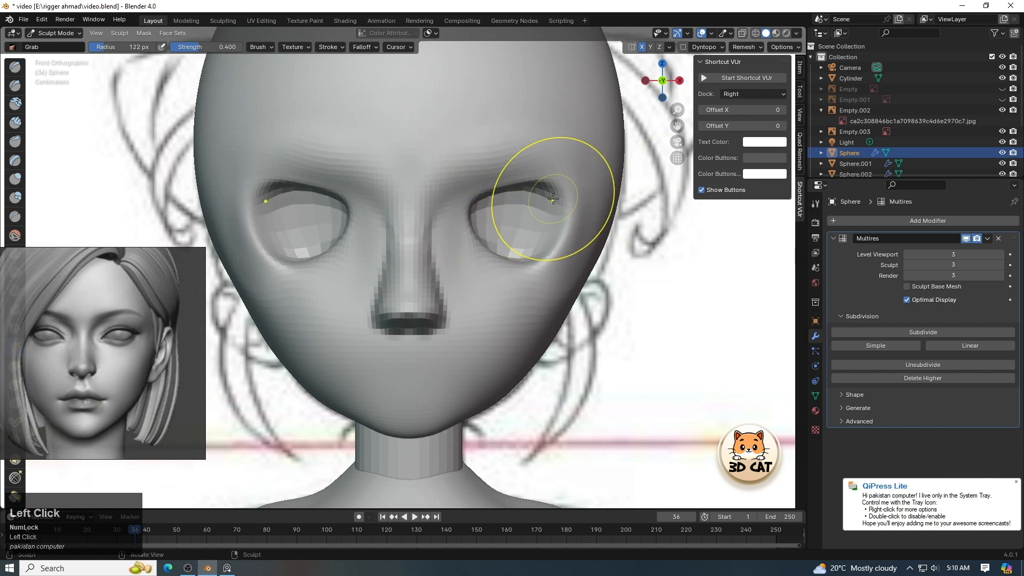
{"action": "left_click_drag", "start_coordinate": [533, 243], "coordinate": [530, 257]}
Raise the middle of the nose base and draw the inner eye corners toward the nose with a Grab brush of about 126 px.
{"action": "scroll", "coordinate": [686, 107], "scroll_direction": "down", "scroll_amount": 5}
{"action": "scroll", "coordinate": [687, 107], "scroll_direction": "up", "scroll_amount": 6}
{"action": "scroll", "coordinate": [687, 107], "scroll_direction": "up", "scroll_amount": 1}
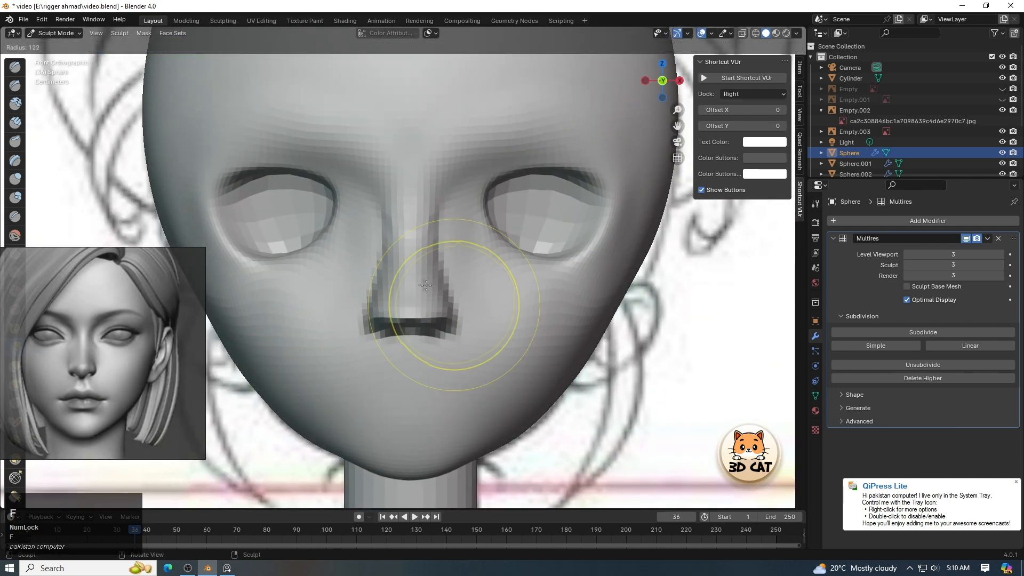
{"action": "left_click_drag", "start_coordinate": [411, 308], "coordinate": [453, 317]}
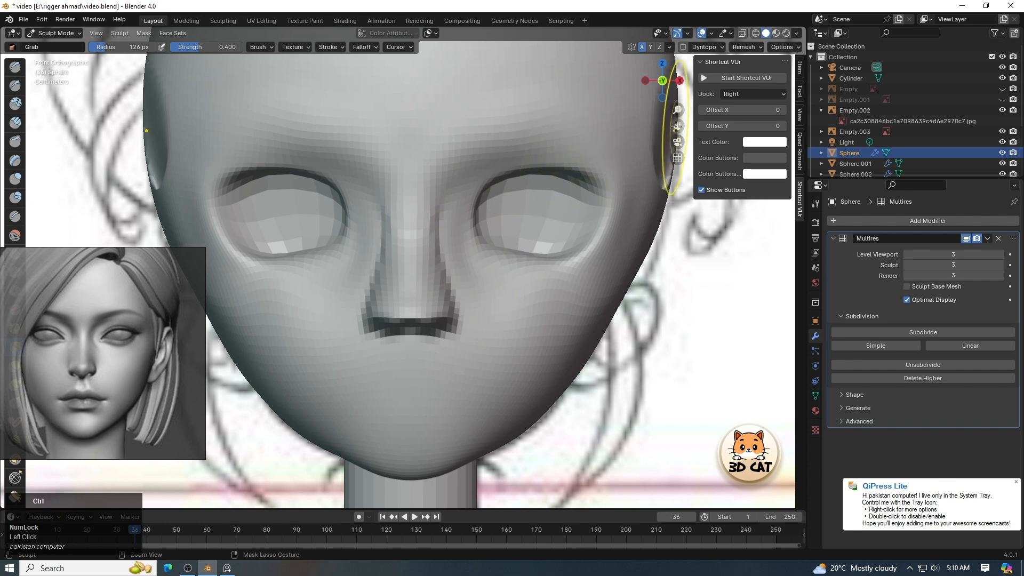
Hide the reference images Empty.002 and Empty.003, return to Object Mode, and deselect the head.
{"action": "scroll", "coordinate": [677, 125], "scroll_direction": "down", "scroll_amount": 6}
{"action": "left_click_drag", "start_coordinate": [677, 125], "coordinate": [683, 65]}
{"action": "mouse_move", "coordinate": [678, 110]}
{"action": "left_mouse_down"}
{"action": "mouse_move", "coordinate": [677, 128]}
{"action": "mouse_move", "coordinate": [677, 103]}
{"action": "left_mouse_up"}
{"action": "left_click_drag", "start_coordinate": [678, 125], "coordinate": [680, 84]}
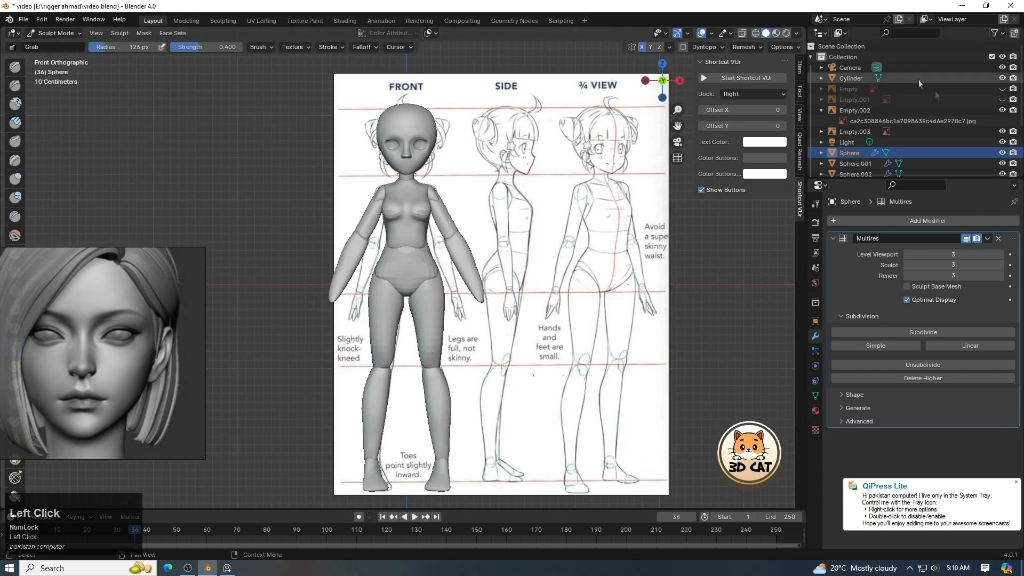
{"action": "left_click", "coordinate": [1003, 132]}
{"action": "left_click", "coordinate": [1002, 110]}
{"action": "mouse_move", "coordinate": [678, 126]}
{"action": "left_mouse_down"}
{"action": "mouse_move", "coordinate": [680, 84]}
{"action": "mouse_move", "coordinate": [666, 121]}
{"action": "left_mouse_up"}
{"action": "left_click", "coordinate": [56, 33]}
{"action": "left_click", "coordinate": [56, 46]}
{"action": "left_click", "coordinate": [584, 108]}
Browse the reference board and bring the patterned-stocking legs image into close view.
{"action": "key", "text": "z"}
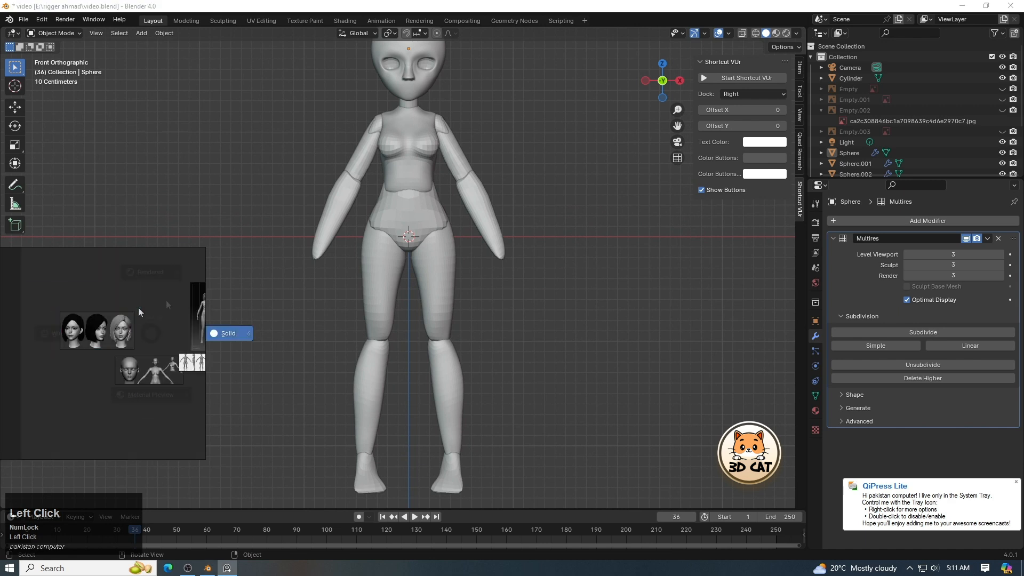
{"action": "left_click", "coordinate": [150, 369]}
{"action": "scroll", "coordinate": [27, 341], "scroll_direction": "down", "scroll_amount": 3}
{"action": "scroll", "coordinate": [145, 324], "scroll_direction": "up", "scroll_amount": 6}
{"action": "left_click", "coordinate": [142, 340]}
{"action": "scroll", "coordinate": [91, 368], "scroll_direction": "down", "scroll_amount": 4}
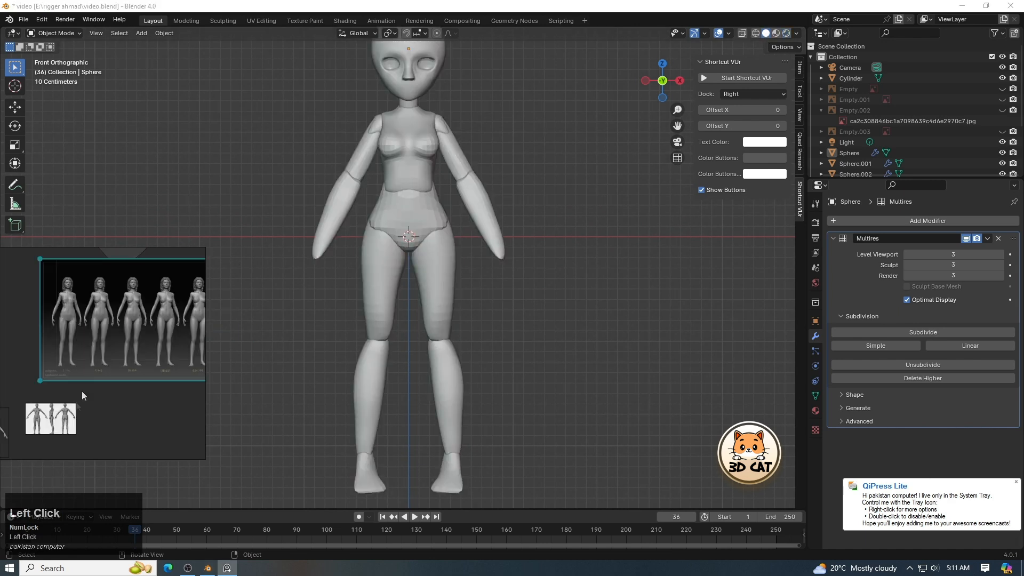
{"action": "scroll", "coordinate": [111, 396], "scroll_direction": "up", "scroll_amount": 8}
{"action": "scroll", "coordinate": [111, 396], "scroll_direction": "down", "scroll_amount": 10}
{"action": "scroll", "coordinate": [97, 429], "scroll_direction": "up", "scroll_amount": 8}
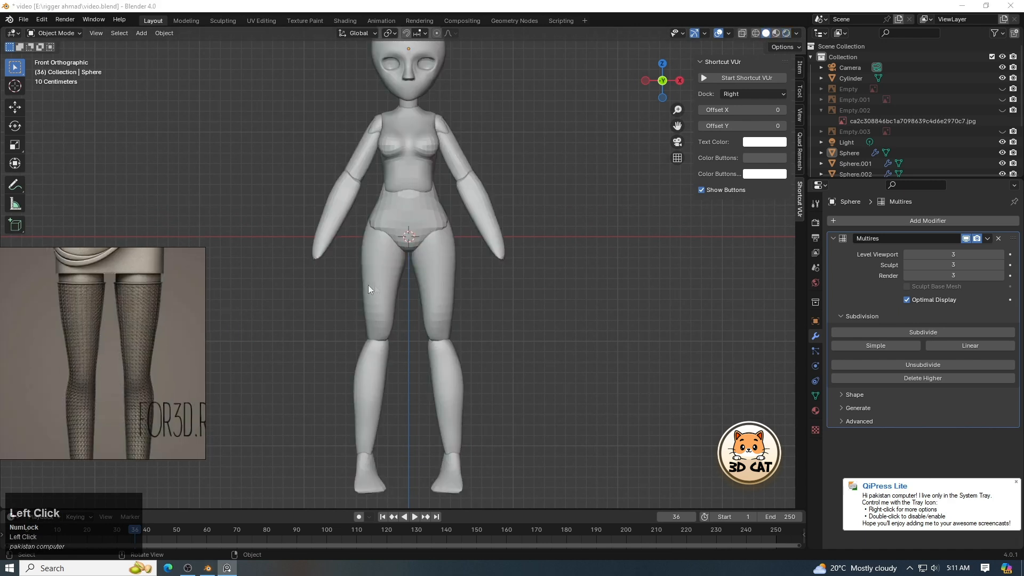
Select the thigh mesh and put it in Sculpt Mode.
{"action": "left_click", "coordinate": [368, 286]}
{"action": "left_click_drag", "start_coordinate": [678, 126], "coordinate": [635, 83]}
{"action": "left_click", "coordinate": [55, 33]}
{"action": "left_click", "coordinate": [54, 67]}
Fill out the thighs down toward the knees with an Inflate/Deflate brush of about 120 px.
{"action": "mouse_move", "coordinate": [525, 239]}
{"action": "left_mouse_down"}
{"action": "mouse_move", "coordinate": [526, 295]}
{"action": "mouse_move", "coordinate": [526, 267]}
{"action": "left_mouse_up"}
{"action": "left_click_drag", "start_coordinate": [555, 189], "coordinate": [542, 184]}
{"action": "left_click_drag", "start_coordinate": [677, 126], "coordinate": [659, 273]}
{"action": "key", "text": "bracketright"}
{"action": "key", "text": "bracketright"}
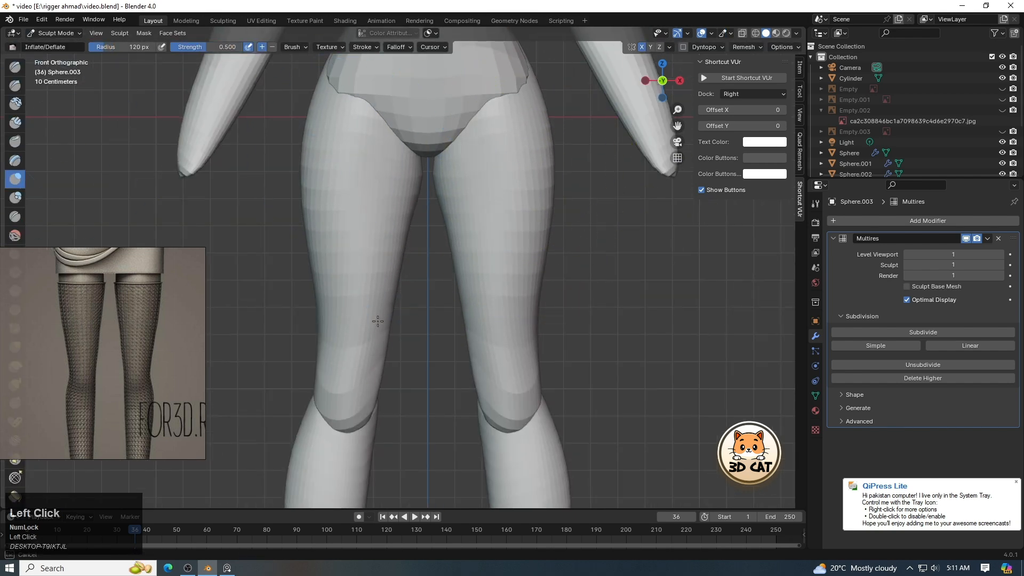
{"action": "left_click_drag", "start_coordinate": [678, 109], "coordinate": [671, 88]}
{"action": "left_click_drag", "start_coordinate": [677, 126], "coordinate": [675, 28]}
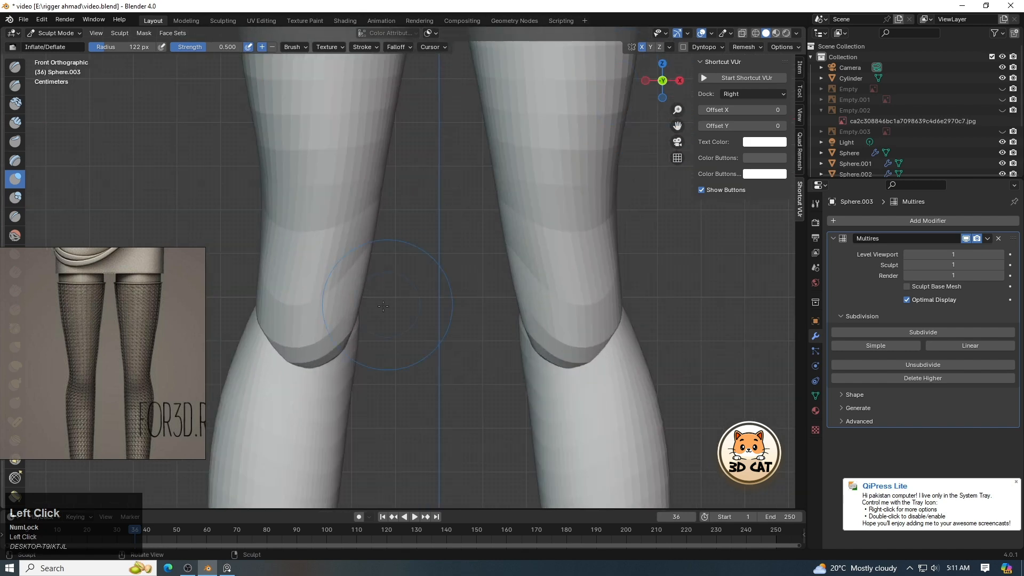
Reduce the radius, switch Inflate/Deflate to subtract, and slim the sides of the lower thighs just above the knees.
{"action": "key", "text": "bracketleft"}
{"action": "key", "text": "bracketleft"}
{"action": "left_click", "coordinate": [273, 47]}
{"action": "left_click_drag", "start_coordinate": [347, 285], "coordinate": [344, 257]}
{"action": "left_click_drag", "start_coordinate": [280, 262], "coordinate": [276, 293]}
{"action": "mouse_move", "coordinate": [604, 280]}
{"action": "left_mouse_down"}
{"action": "mouse_move", "coordinate": [594, 251]}
{"action": "mouse_move", "coordinate": [626, 291]}
{"action": "left_mouse_up"}
Adjust the knee ends of the thighs with an enlarged Grab brush.
{"action": "key", "text": "g"}
{"action": "key", "text": "bracketright"}
{"action": "key", "text": "bracketright"}
{"action": "key", "text": "bracketright"}
{"action": "key", "text": "bracketright"}
{"action": "key", "text": "bracketright"}
{"action": "left_click_drag", "start_coordinate": [586, 335], "coordinate": [592, 342]}
Switch sculpting to the lower legs and swell the calves with an Inflate/Deflate brush of about 68 px, following the leg reference.
{"action": "mouse_move", "coordinate": [677, 111]}
{"action": "left_mouse_down"}
{"action": "mouse_move", "coordinate": [676, 155]}
{"action": "mouse_move", "coordinate": [677, 59]}
{"action": "mouse_move", "coordinate": [677, 96]}
{"action": "left_mouse_up"}
{"action": "scroll", "coordinate": [178, 384], "scroll_direction": "down", "scroll_amount": 3}
{"action": "left_click_drag", "start_coordinate": [181, 400], "coordinate": [178, 347], "text": "alt"}
{"action": "left_click", "coordinate": [329, 322]}
{"action": "key", "text": "alt+q"}
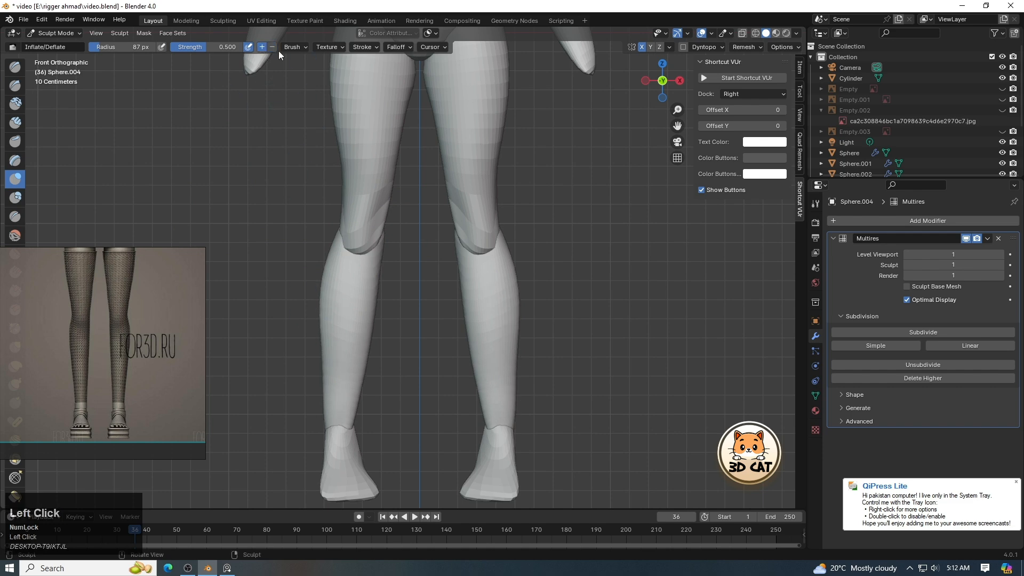
{"action": "left_click_drag", "start_coordinate": [347, 343], "coordinate": [339, 368]}
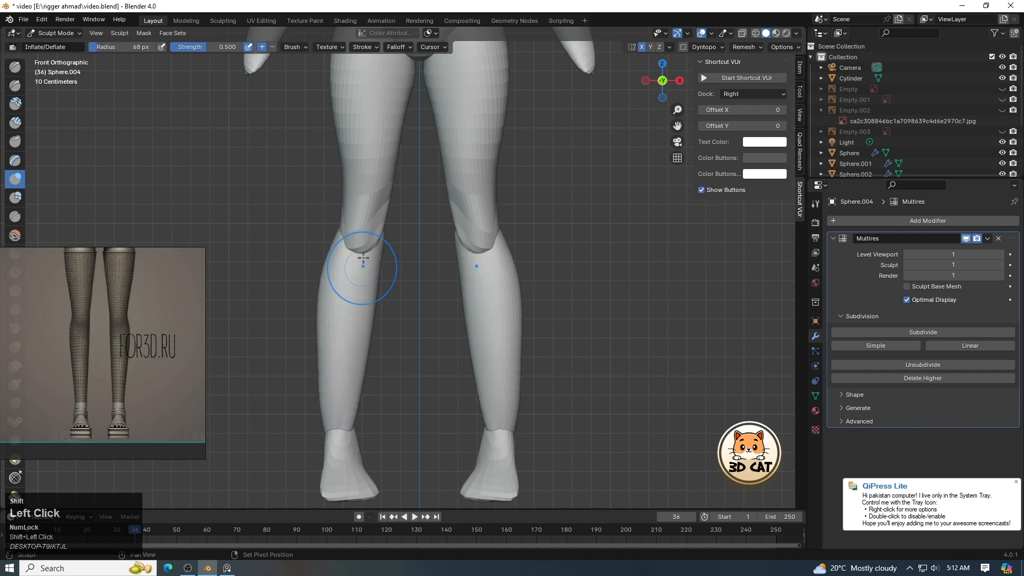
Reshape the back of the upper calf in side view with the Grab brush and set its radius to 182 px.
{"action": "left_click_drag", "start_coordinate": [668, 86], "coordinate": [579, 89]}
{"action": "left_click", "coordinate": [663, 81]}
{"action": "left_click_drag", "start_coordinate": [678, 110], "coordinate": [678, 74]}
{"action": "key", "text": "g"}
{"action": "left_click_drag", "start_coordinate": [516, 188], "coordinate": [440, 204]}
{"action": "left_click_drag", "start_coordinate": [678, 110], "coordinate": [678, 122]}
{"action": "key", "text": "f"}
{"action": "left_click", "coordinate": [471, 351]}
Bring the side-view leg image on the reference board into close view.
{"action": "key", "text": "z"}
{"action": "left_click_drag", "start_coordinate": [137, 348], "coordinate": [139, 339]}
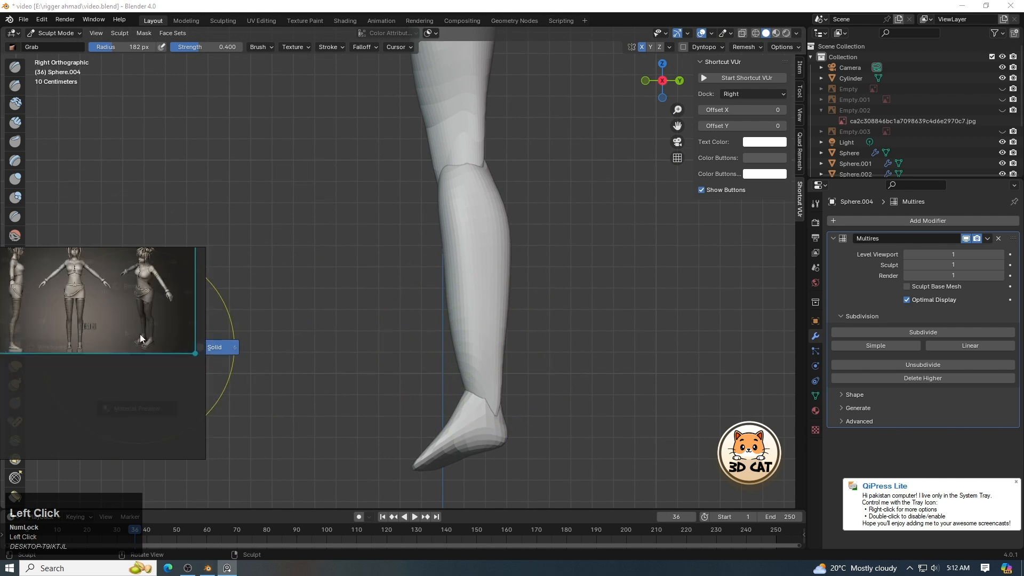
{"action": "scroll", "coordinate": [140, 339], "scroll_direction": "down", "scroll_amount": 5}
{"action": "left_click", "coordinate": [139, 336]}
{"action": "scroll", "coordinate": [160, 347], "scroll_direction": "up", "scroll_amount": 6}
{"action": "left_click", "coordinate": [461, 315]}
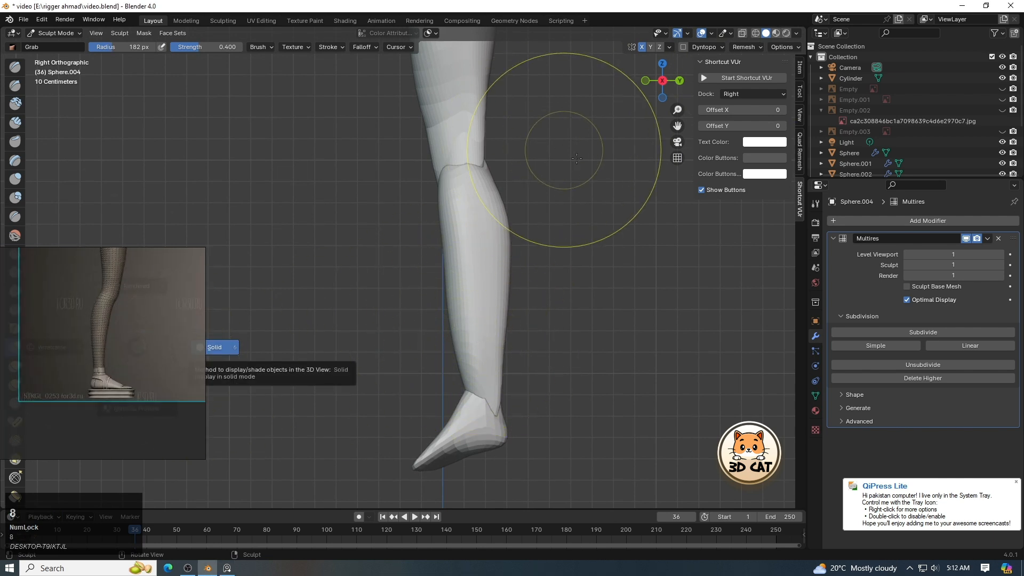
Pull the front and back contours of the lower leg into the reference's side-view curve with the Grab brush.
{"action": "key", "text": "f"}
{"action": "left_click", "coordinate": [419, 320]}
{"action": "left_click_drag", "start_coordinate": [446, 321], "coordinate": [484, 323]}
{"action": "key", "text": "f"}
{"action": "mouse_move", "coordinate": [461, 278]}
{"action": "left_mouse_down"}
{"action": "mouse_move", "coordinate": [510, 258]}
{"action": "mouse_move", "coordinate": [472, 340]}
{"action": "left_mouse_up"}
{"action": "left_click", "coordinate": [503, 261]}
Adjust the lower calves around the ankles from behind with a Grab brush of about 116 px.
{"action": "middle_click_drag", "start_coordinate": [497, 373], "coordinate": [386, 411]}
{"action": "key", "text": "f"}
{"action": "left_click", "coordinate": [373, 384]}
{"action": "left_click_drag", "start_coordinate": [330, 382], "coordinate": [338, 378]}
{"action": "key", "text": "f"}
{"action": "left_click", "coordinate": [333, 361]}
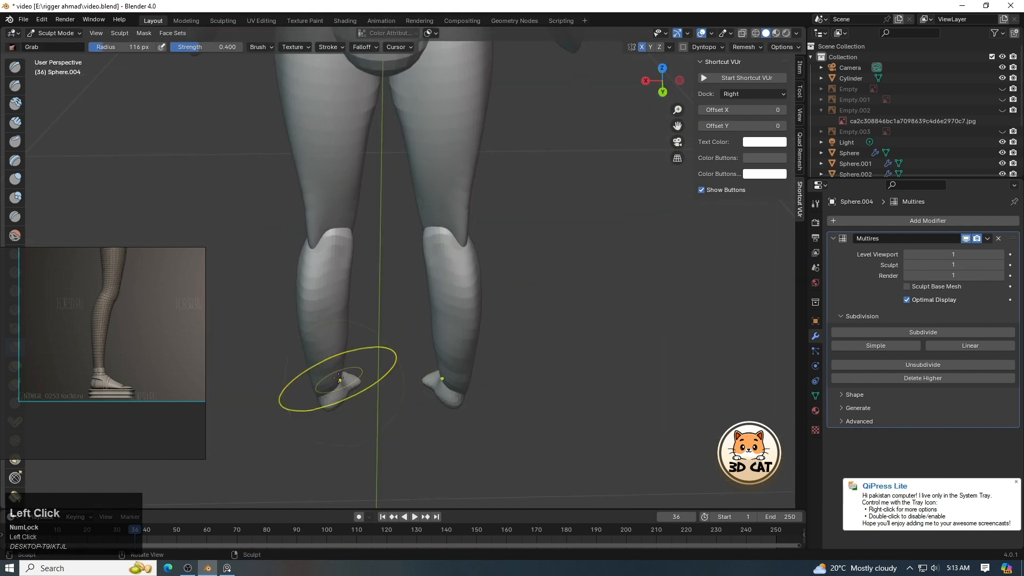
Push the lower calves outward above the ankles in front view with a Grab brush of about 136 px.
{"action": "key", "text": "KP_1"}
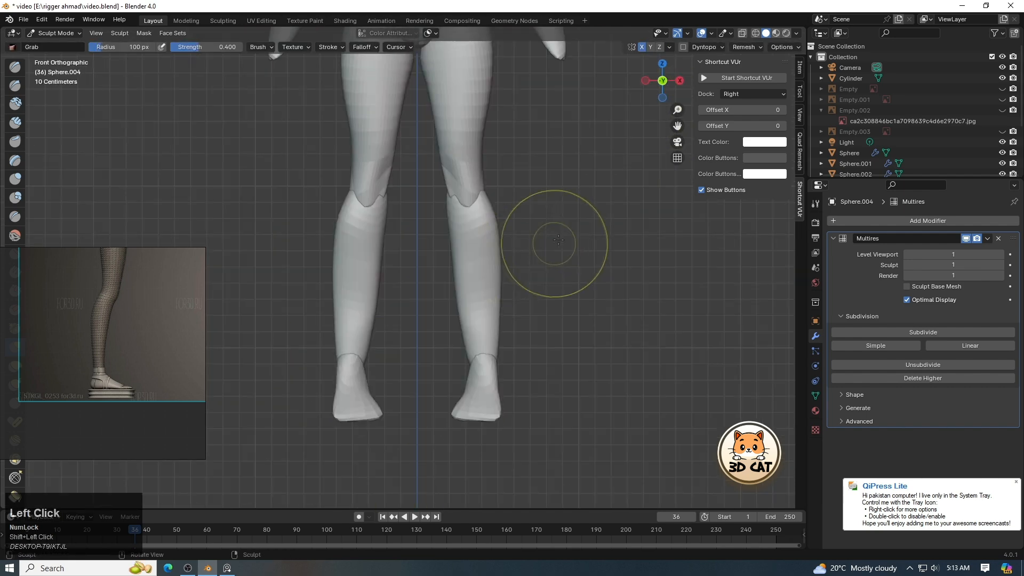
{"action": "middle_click_drag", "start_coordinate": [496, 339], "coordinate": [482, 294], "text": "ctrl"}
{"action": "key", "text": "f"}
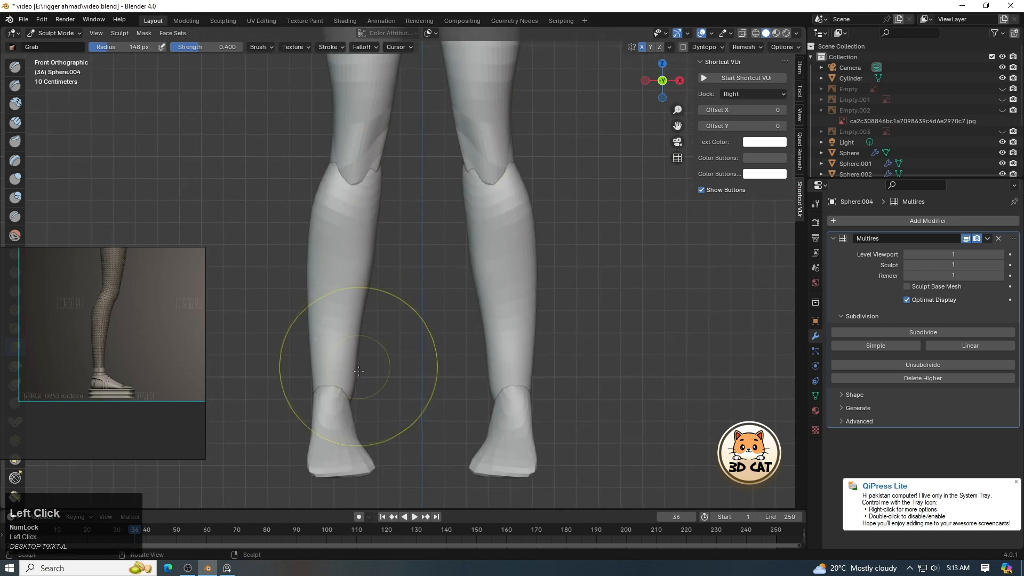
{"action": "left_click", "coordinate": [426, 358]}
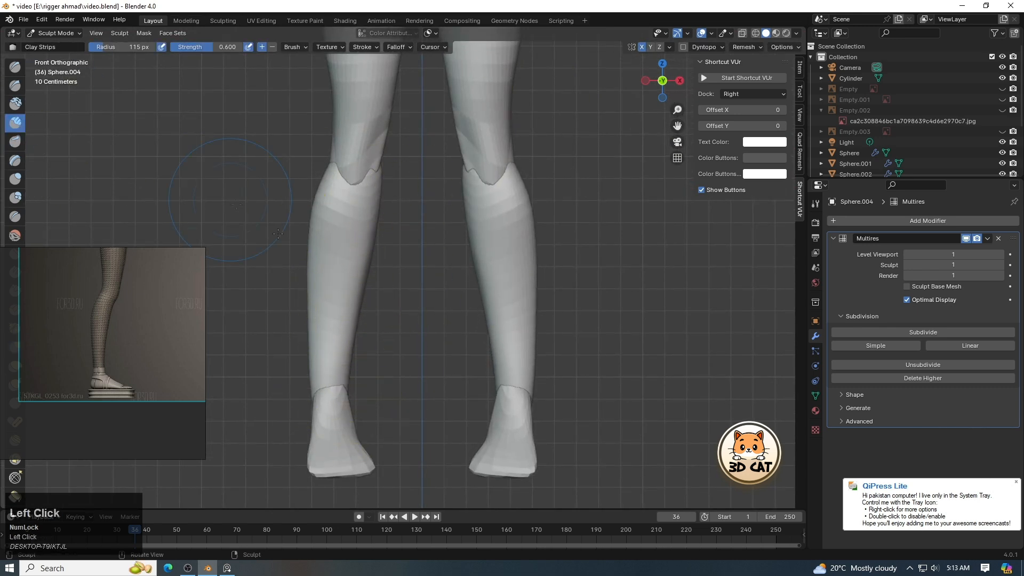
{"action": "key", "text": "g"}
{"action": "left_click_drag", "start_coordinate": [340, 374], "coordinate": [333, 364]}
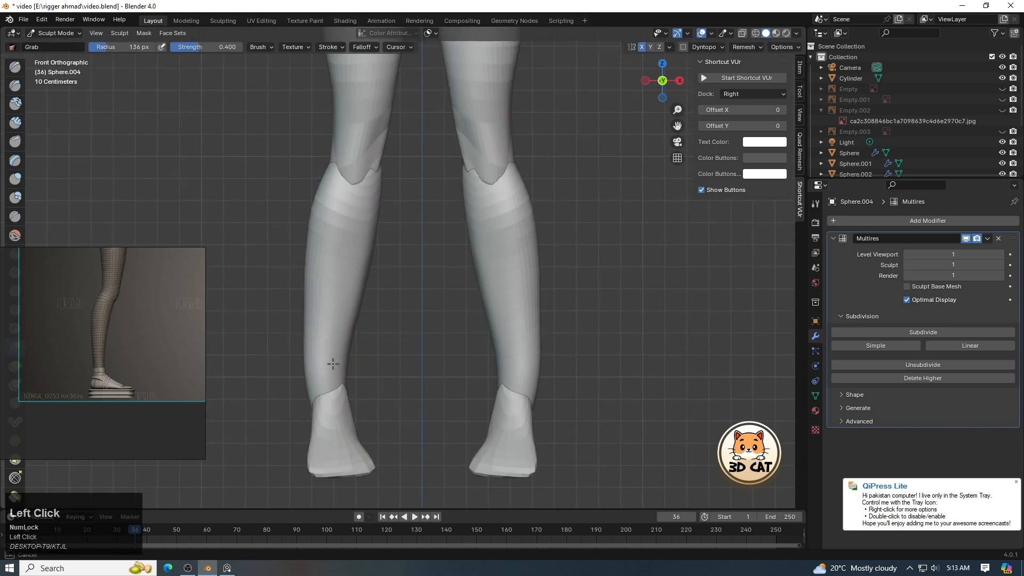
Switch sculpting to the feet and fill out their fronts and ankles with an Inflate/Deflate brush of about 87 px.
{"action": "mouse_move", "coordinate": [678, 109]}
{"action": "left_mouse_down"}
{"action": "mouse_move", "coordinate": [654, 199]}
{"action": "mouse_move", "coordinate": [629, 58]}
{"action": "mouse_move", "coordinate": [643, 163]}
{"action": "mouse_move", "coordinate": [635, 190]}
{"action": "mouse_move", "coordinate": [681, 51]}
{"action": "mouse_move", "coordinate": [696, 61]}
{"action": "left_mouse_up"}
{"action": "key", "text": "f"}
{"action": "left_click", "coordinate": [607, 158]}
{"action": "mouse_move", "coordinate": [678, 109]}
{"action": "left_mouse_down"}
{"action": "mouse_move", "coordinate": [635, 42]}
{"action": "mouse_move", "coordinate": [659, 72]}
{"action": "left_mouse_up"}
{"action": "key", "text": "alt+q"}
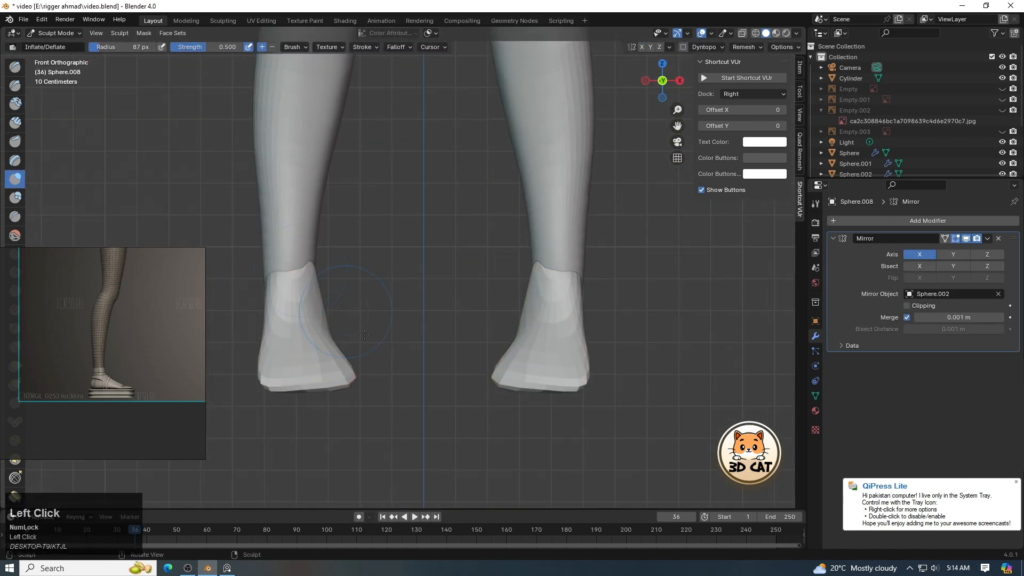
{"action": "left_click_drag", "start_coordinate": [506, 370], "coordinate": [564, 366]}
{"action": "left_click_drag", "start_coordinate": [574, 275], "coordinate": [580, 278]}
Apply the upper arms' Mirror modifier and set their Multires modifier to level 1 for viewport, sculpt and render.
{"action": "mouse_move", "coordinate": [677, 110]}
{"action": "left_mouse_down"}
{"action": "mouse_move", "coordinate": [661, 144]}
{"action": "mouse_move", "coordinate": [666, 278]}
{"action": "mouse_move", "coordinate": [660, 160]}
{"action": "left_mouse_up"}
{"action": "left_click_drag", "start_coordinate": [677, 126], "coordinate": [677, 241]}
{"action": "mouse_move", "coordinate": [677, 109]}
{"action": "left_mouse_down"}
{"action": "mouse_move", "coordinate": [646, 64]}
{"action": "mouse_move", "coordinate": [685, 210]}
{"action": "left_mouse_up"}
{"action": "left_click_drag", "start_coordinate": [678, 109], "coordinate": [654, 66]}
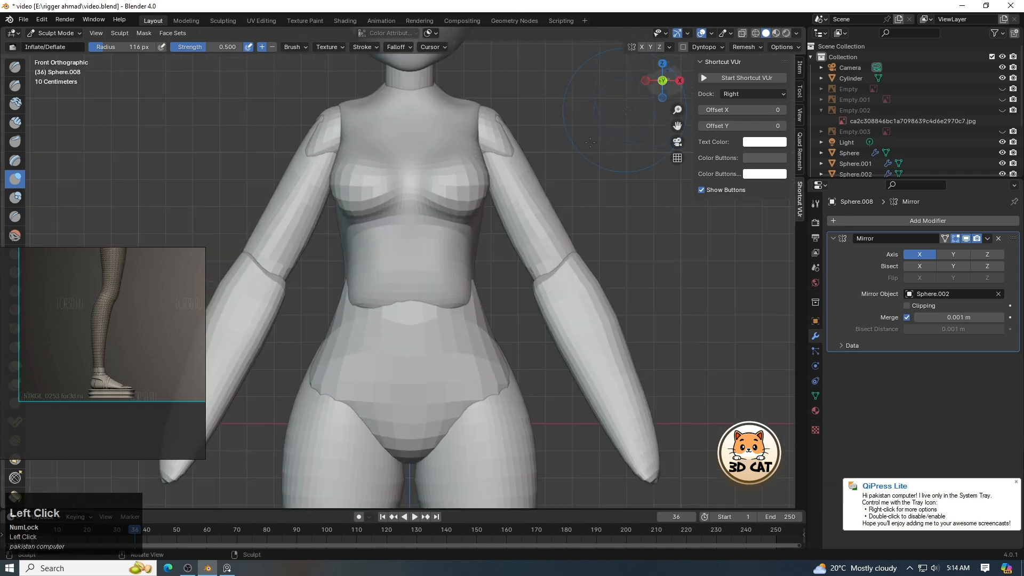
{"action": "left_click", "coordinate": [987, 242]}
{"action": "left_click", "coordinate": [961, 252]}
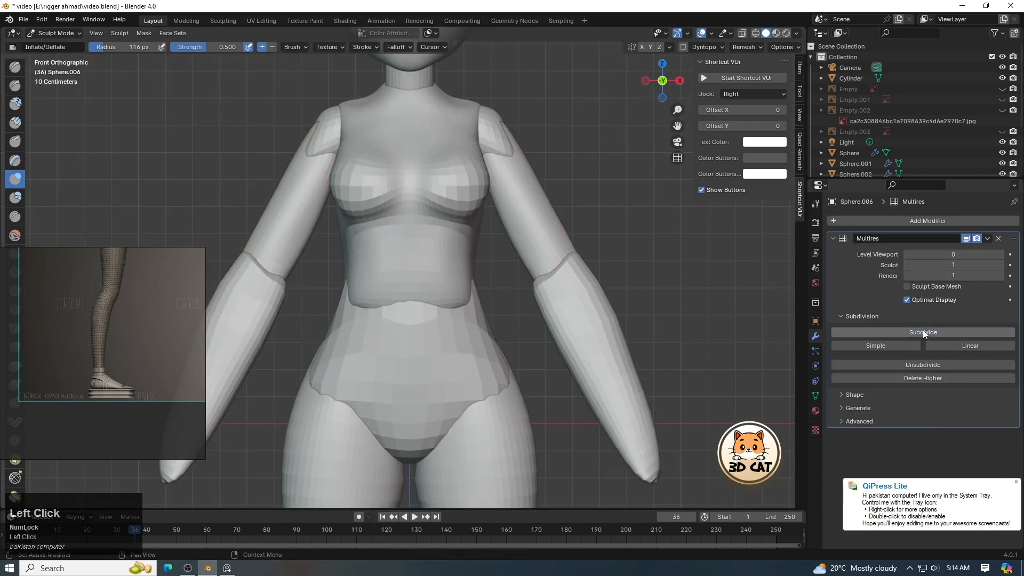
{"action": "left_click", "coordinate": [908, 255]}
{"action": "left_click", "coordinate": [908, 266]}
{"action": "left_click", "coordinate": [908, 276]}
Bring the arm reference image into close view and fill out the shoulder caps with an Inflate/Deflate brush of about 101 px.
{"action": "left_click_drag", "start_coordinate": [677, 126], "coordinate": [693, 187]}
{"action": "left_click_drag", "start_coordinate": [677, 109], "coordinate": [674, 96]}
{"action": "scroll", "coordinate": [115, 360], "scroll_direction": "down", "scroll_amount": 6}
{"action": "left_click_drag", "start_coordinate": [198, 310], "coordinate": [137, 381]}
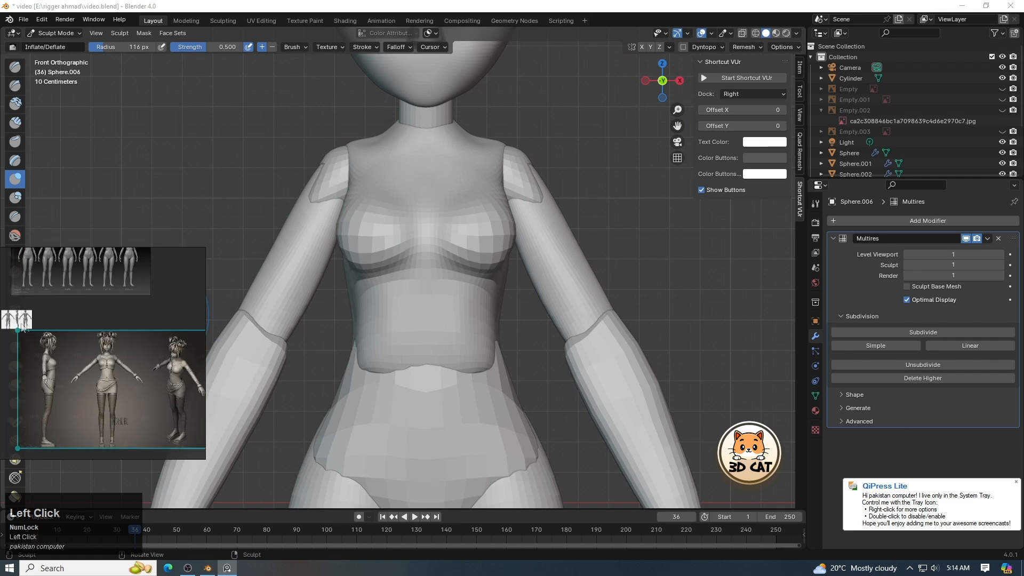
{"action": "scroll", "coordinate": [22, 327], "scroll_direction": "up", "scroll_amount": 8}
{"action": "scroll", "coordinate": [67, 335], "scroll_direction": "down", "scroll_amount": 10}
{"action": "scroll", "coordinate": [67, 335], "scroll_direction": "up", "scroll_amount": 8}
{"action": "middle_click_drag", "start_coordinate": [478, 206], "coordinate": [479, 200], "text": "ctrl"}
{"action": "left_click", "coordinate": [522, 168], "text": "alt"}
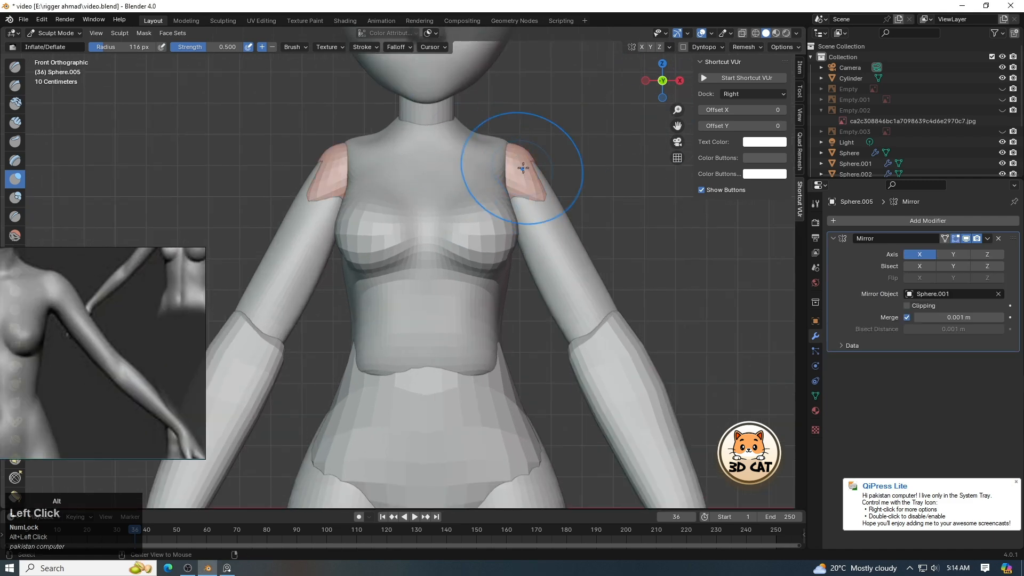
{"action": "middle_click_drag", "start_coordinate": [332, 176], "coordinate": [574, 173]}
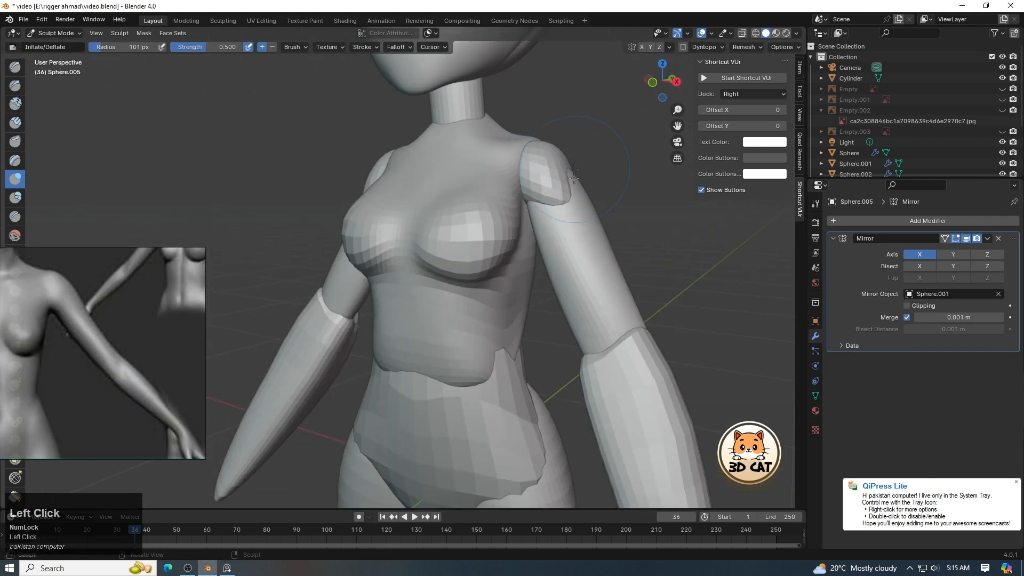
Switch sculpting to the upper arms with the Grab brush, and cycle them through Object Mode back into Sculpt Mode.
{"action": "key", "text": "KP_1"}
{"action": "left_click", "coordinate": [563, 293], "text": "alt"}
{"action": "key", "text": "g"}
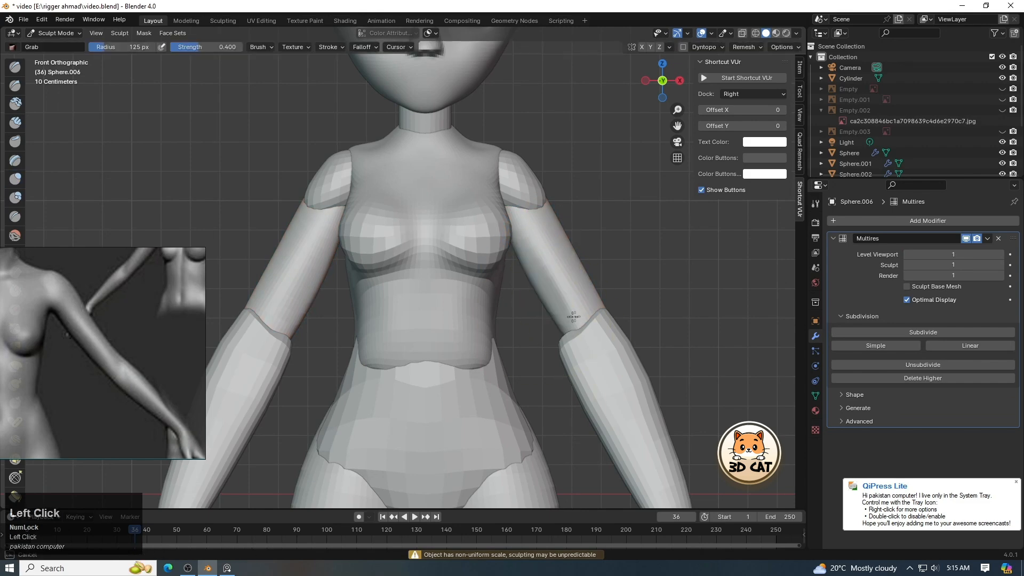
{"action": "left_click", "coordinate": [56, 33]}
{"action": "left_click", "coordinate": [65, 45]}
{"action": "left_click", "coordinate": [56, 33]}
{"action": "left_click", "coordinate": [60, 68]}
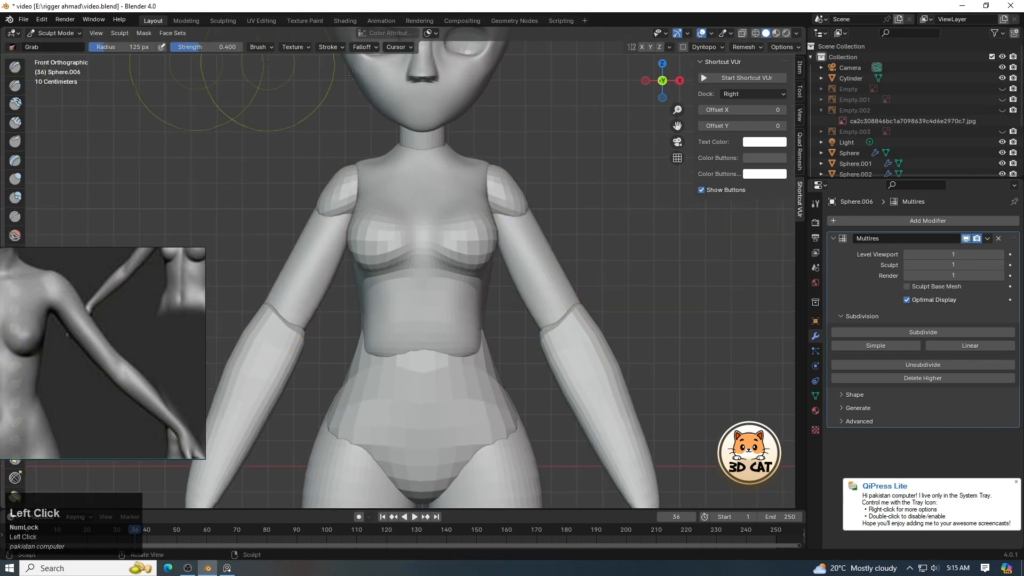
Pull the upper arms' elbow ends outward with a Grab brush of about 144 px and undo the last stroke.
{"action": "mouse_move", "coordinate": [591, 192]}
{"action": "middle_mouse_down", "text": "ctrl"}
{"action": "mouse_move", "coordinate": [592, 374]}
{"action": "mouse_move", "coordinate": [591, 224]}
{"action": "middle_mouse_up", "text": "ctrl"}
{"action": "key", "text": "f"}
{"action": "left_click", "coordinate": [579, 314]}
{"action": "left_click_drag", "start_coordinate": [576, 320], "coordinate": [597, 345]}
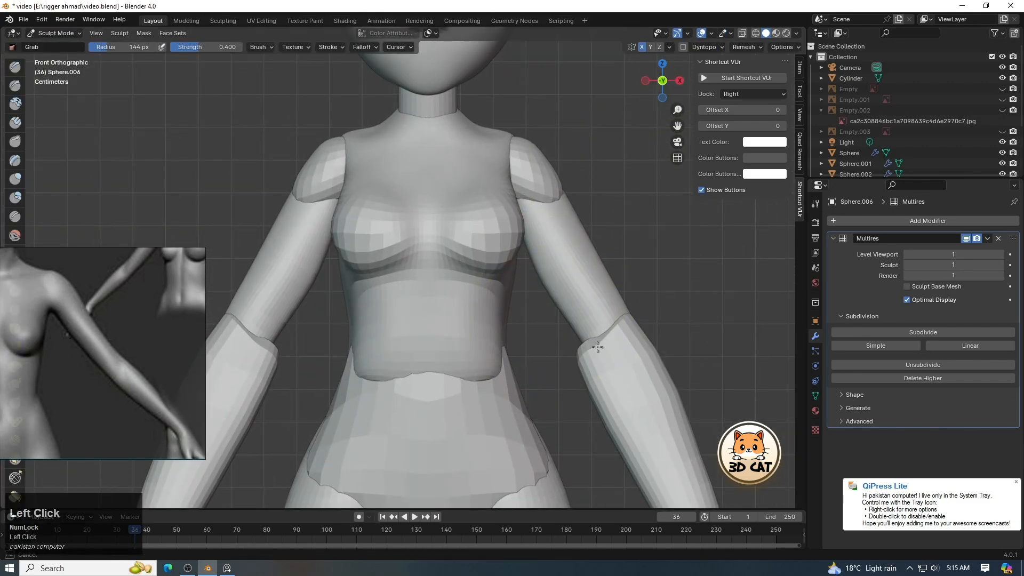
{"action": "left_click_drag", "start_coordinate": [559, 304], "coordinate": [578, 314]}
{"action": "key", "text": "ctrl+z"}
Refine the inner and outer contours of the upper arms above the elbows with a resized Grab brush.
{"action": "key", "text": "f"}
{"action": "left_click", "coordinate": [668, 287]}
{"action": "left_click_drag", "start_coordinate": [635, 299], "coordinate": [625, 306]}
{"action": "key", "text": "f"}
{"action": "left_click", "coordinate": [604, 305]}
{"action": "mouse_move", "coordinate": [604, 253]}
{"action": "left_mouse_down"}
{"action": "mouse_move", "coordinate": [594, 245]}
{"action": "mouse_move", "coordinate": [589, 271]}
{"action": "mouse_move", "coordinate": [556, 288]}
{"action": "left_mouse_up"}
Shape the outer upper arms just below the shoulder caps with a Grab brush of about 105 px.
{"action": "mouse_move", "coordinate": [571, 288]}
{"action": "middle_mouse_down", "text": "ctrl"}
{"action": "mouse_move", "coordinate": [601, 487]}
{"action": "mouse_move", "coordinate": [629, 115]}
{"action": "middle_mouse_up", "text": "ctrl"}
{"action": "key", "text": "f"}
{"action": "left_click", "coordinate": [558, 215]}
{"action": "left_click_drag", "start_coordinate": [555, 217], "coordinate": [562, 213]}
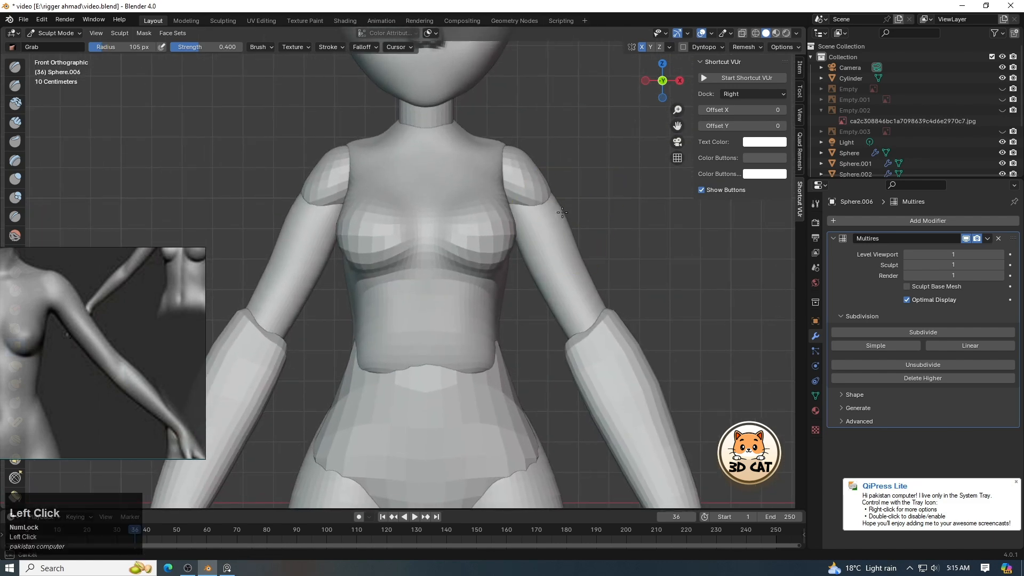
{"action": "left_click_drag", "start_coordinate": [538, 158], "coordinate": [545, 159]}
Add volume to the upper arms with the Inflate/Deflate brush from the front and side, moving the reference window clear of the arm.
{"action": "left_click", "coordinate": [15, 160]}
{"action": "left_click", "coordinate": [15, 180]}
{"action": "mouse_move", "coordinate": [328, 219]}
{"action": "left_mouse_down"}
{"action": "mouse_move", "coordinate": [313, 243]}
{"action": "mouse_move", "coordinate": [327, 241]}
{"action": "left_mouse_up"}
{"action": "left_click_drag", "start_coordinate": [663, 87], "coordinate": [427, 88]}
{"action": "right_click_drag", "start_coordinate": [162, 331], "coordinate": [63, 332]}
{"action": "left_click_drag", "start_coordinate": [261, 181], "coordinate": [250, 213]}
Even out the side of the upper arms with a Flatten/Contrast brush of about 104 px.
{"action": "right_click_drag", "start_coordinate": [63, 332], "coordinate": [63, 356]}
{"action": "left_click", "coordinate": [15, 254]}
{"action": "mouse_move", "coordinate": [249, 192]}
{"action": "left_mouse_down"}
{"action": "mouse_move", "coordinate": [256, 174]}
{"action": "mouse_move", "coordinate": [201, 278]}
{"action": "left_mouse_up"}
{"action": "left_click", "coordinate": [663, 81]}
{"action": "scroll", "coordinate": [421, 240], "scroll_direction": "down", "scroll_amount": 4}
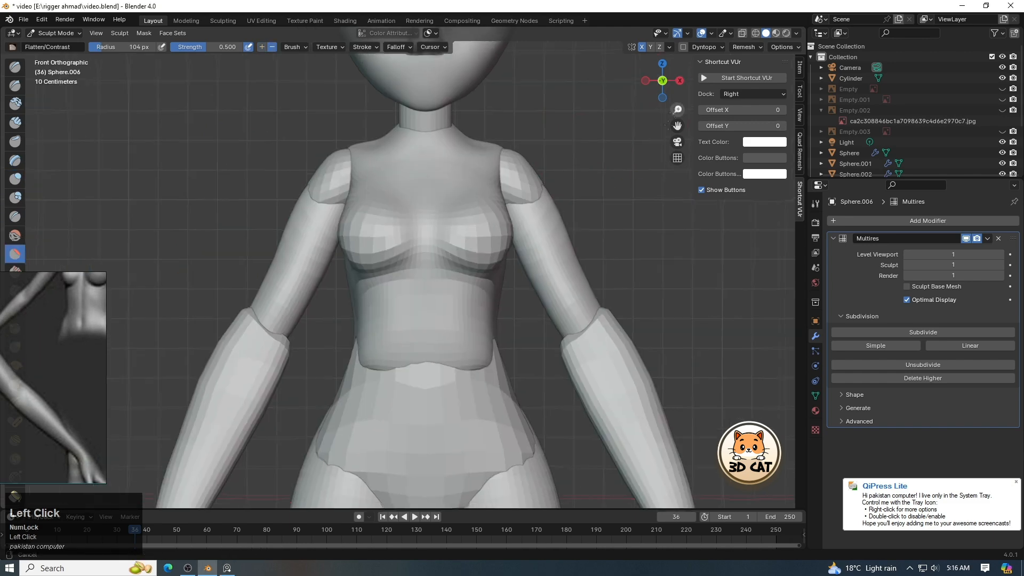
Switch sculpting to the forearms and pull their elbow ends up over the upper arms with the Grab brush, following the arm reference.
{"action": "key", "text": "alt+q"}
{"action": "scroll", "coordinate": [120, 348], "scroll_direction": "down", "scroll_amount": 4}
{"action": "right_click_drag", "start_coordinate": [72, 375], "coordinate": [164, 328]}
{"action": "scroll", "coordinate": [149, 309], "scroll_direction": "up", "scroll_amount": 5}
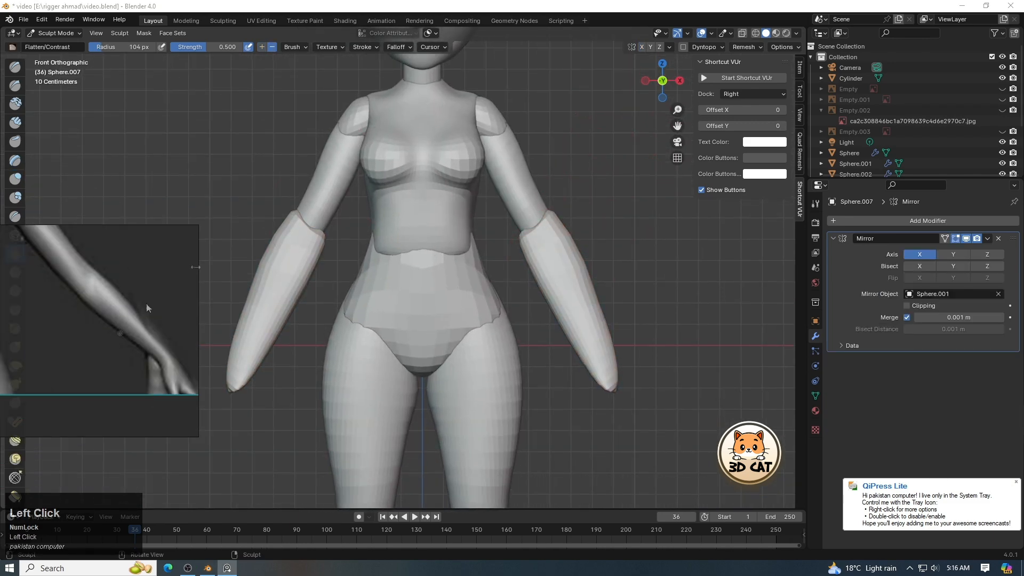
{"action": "left_click", "coordinate": [320, 257]}
{"action": "key", "text": "g"}
{"action": "left_click_drag", "start_coordinate": [525, 186], "coordinate": [523, 182]}
{"action": "key", "text": "f"}
{"action": "left_click", "coordinate": [606, 224]}
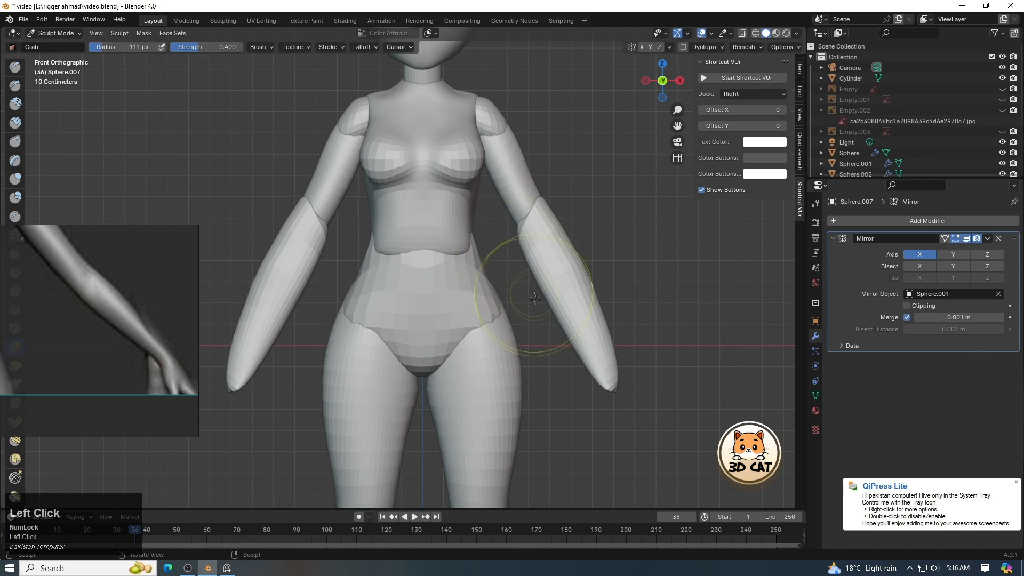
Narrow the forearms toward the wrists and adjust their outer contour with a Grab brush of about 113 px.
{"action": "left_click_drag", "start_coordinate": [553, 321], "coordinate": [567, 315]}
{"action": "key", "text": "f"}
{"action": "left_click", "coordinate": [661, 340]}
{"action": "left_click_drag", "start_coordinate": [619, 341], "coordinate": [611, 340]}
{"action": "key", "text": "f"}
{"action": "left_click", "coordinate": [601, 306]}
{"action": "left_click_drag", "start_coordinate": [587, 281], "coordinate": [580, 283]}
{"action": "scroll", "coordinate": [555, 276], "scroll_direction": "down", "scroll_amount": 5}
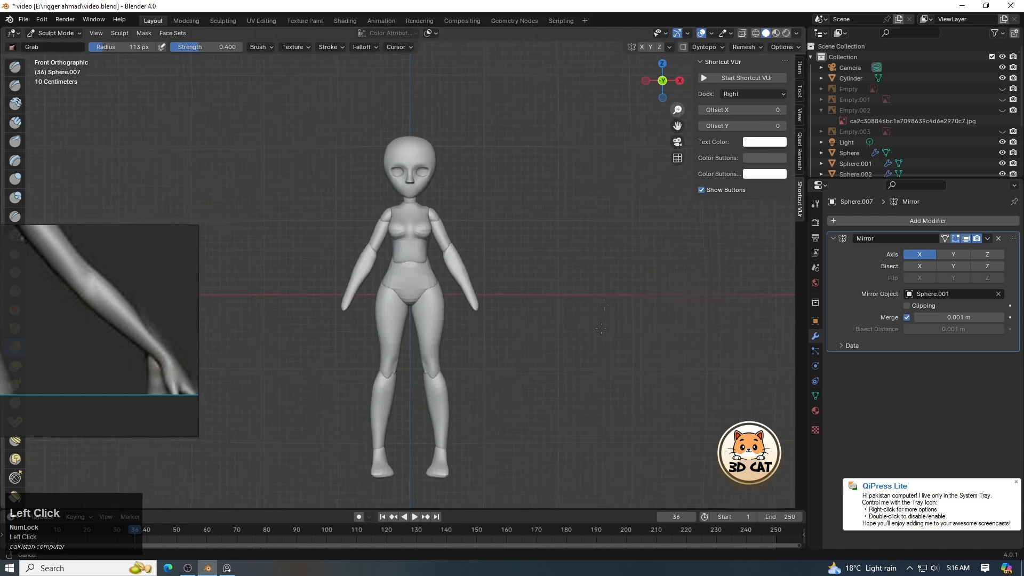
Shape the forearms' elbow ends from the front and back with the Grab brush, reducing its radius to 71 px.
{"action": "scroll", "coordinate": [523, 268], "scroll_direction": "up", "scroll_amount": 5}
{"action": "left_click_drag", "start_coordinate": [527, 210], "coordinate": [531, 212]}
{"action": "left_click_drag", "start_coordinate": [661, 81], "coordinate": [422, 86]}
{"action": "key", "text": "f"}
{"action": "left_click", "coordinate": [517, 256]}
{"action": "left_click", "coordinate": [662, 81]}
{"action": "key", "text": "f"}
{"action": "left_click", "coordinate": [507, 233]}
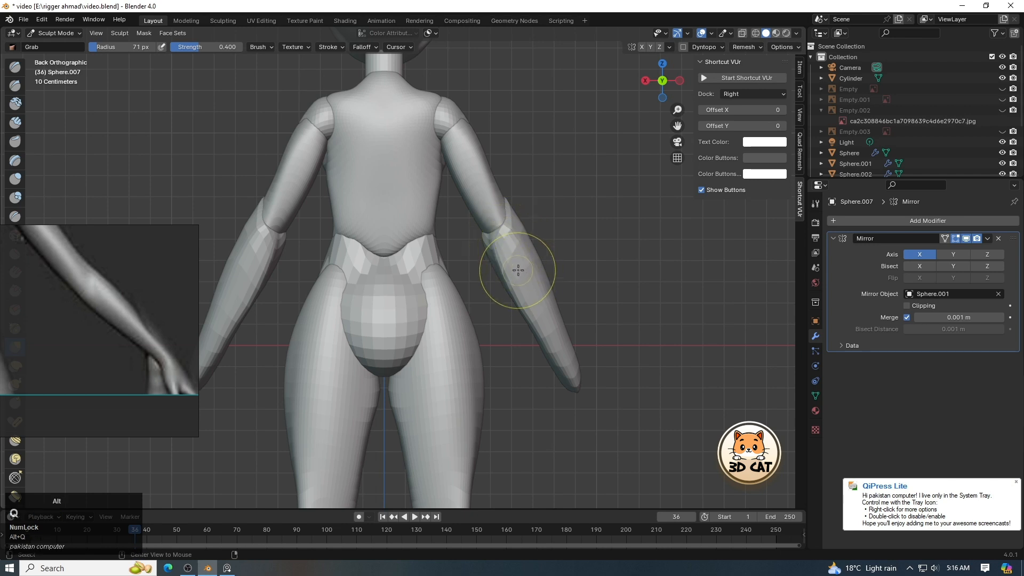
{"action": "left_click_drag", "start_coordinate": [677, 109], "coordinate": [479, 203]}
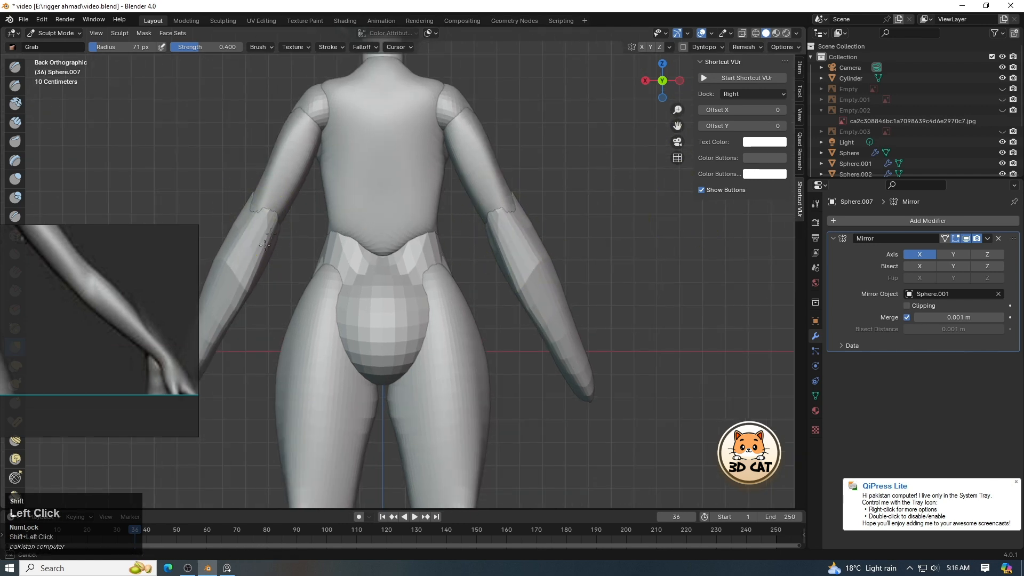
Switch sculpting to the hips, smooth the buttocks, and bring the rear-view body image on the reference board into close view.
{"action": "left_click_drag", "start_coordinate": [678, 109], "coordinate": [625, 277]}
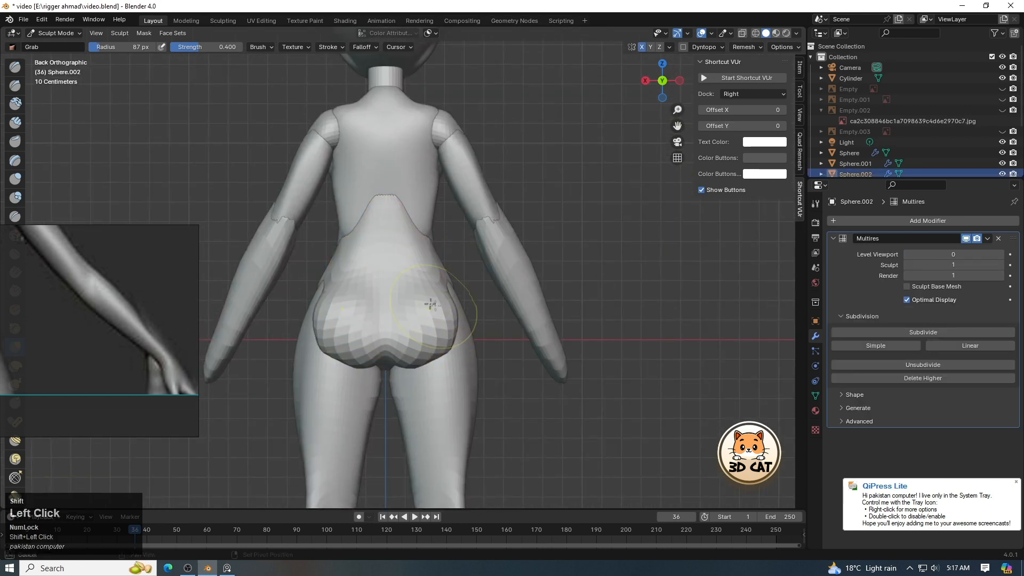
{"action": "left_click_drag", "start_coordinate": [431, 305], "coordinate": [407, 319], "text": "shift"}
{"action": "scroll", "coordinate": [131, 324], "scroll_direction": "down", "scroll_amount": 10}
{"action": "mouse_move", "coordinate": [186, 365]}
{"action": "middle_mouse_down"}
{"action": "mouse_move", "coordinate": [136, 335]}
{"action": "mouse_move", "coordinate": [89, 335]}
{"action": "middle_mouse_up"}
{"action": "scroll", "coordinate": [110, 316], "scroll_direction": "up", "scroll_amount": 8}
{"action": "left_click", "coordinate": [110, 316]}
Sculpt the lower back with the Draw brush and widen and lower the buttocks with a Grab brush of about 90 px.
{"action": "left_click", "coordinate": [596, 205]}
{"action": "mouse_move", "coordinate": [443, 240]}
{"action": "middle_mouse_down", "text": "ctrl"}
{"action": "mouse_move", "coordinate": [424, 299]}
{"action": "mouse_move", "coordinate": [416, 238]}
{"action": "middle_mouse_up", "text": "ctrl"}
{"action": "key", "text": "x"}
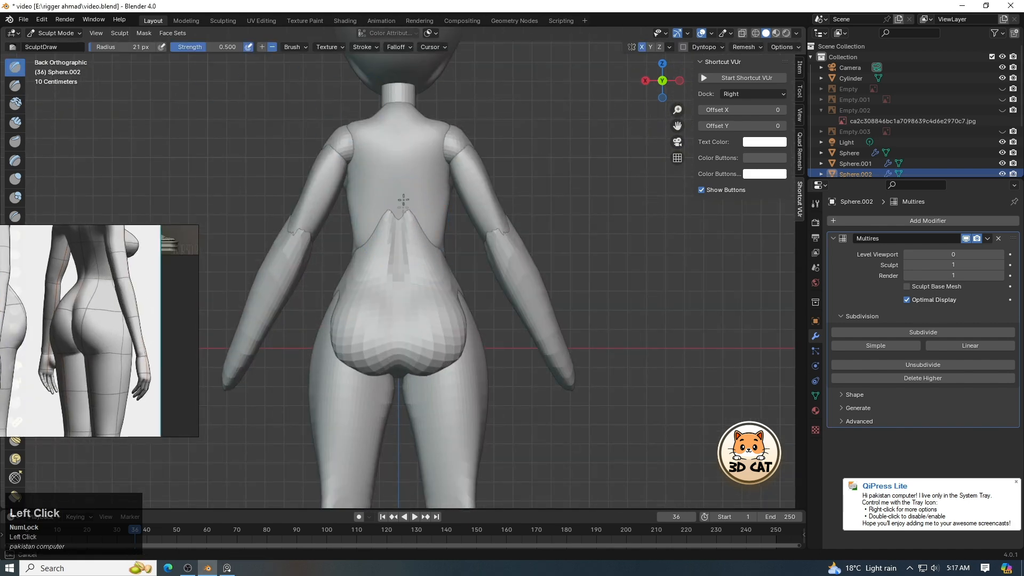
{"action": "left_click_drag", "start_coordinate": [399, 349], "coordinate": [406, 338]}
{"action": "mouse_move", "coordinate": [419, 314]}
{"action": "middle_mouse_down", "text": "ctrl"}
{"action": "mouse_move", "coordinate": [420, 378]}
{"action": "mouse_move", "coordinate": [429, 325]}
{"action": "middle_mouse_up", "text": "ctrl"}
{"action": "key", "text": "g"}
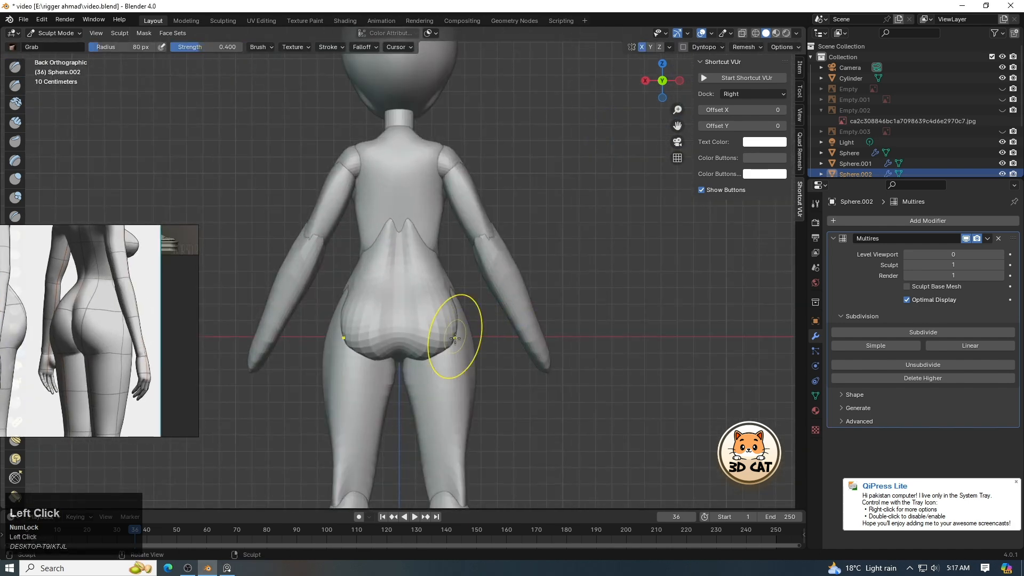
{"action": "left_click_drag", "start_coordinate": [450, 342], "coordinate": [453, 356]}
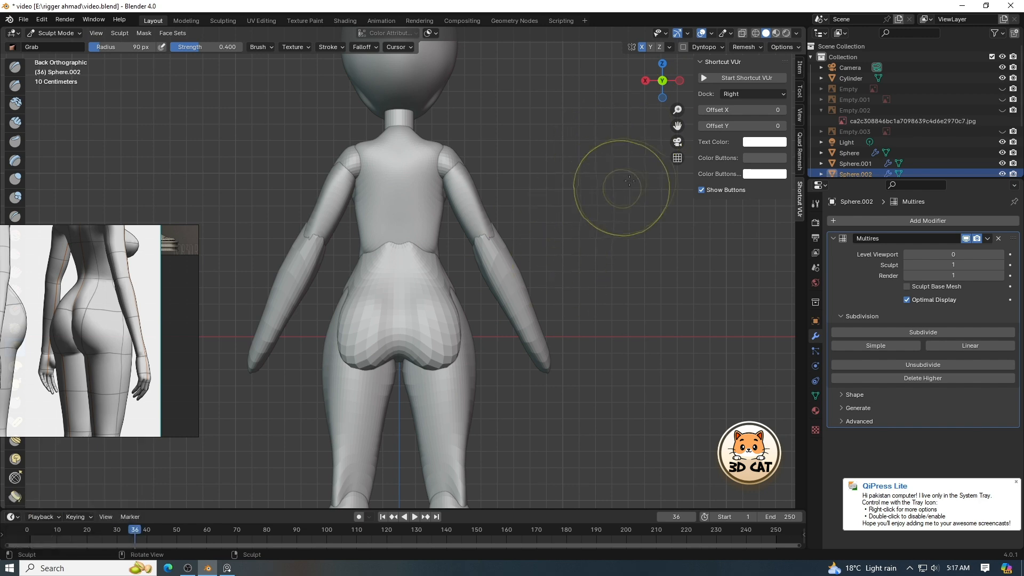
Switch sculpting to the thighs and adjust their inner and outer contours from behind with a Grab brush of about 127 px.
{"action": "mouse_move", "coordinate": [623, 190]}
{"action": "middle_mouse_down", "text": "ctrl"}
{"action": "mouse_move", "coordinate": [613, 288]}
{"action": "mouse_move", "coordinate": [602, 176]}
{"action": "middle_mouse_up", "text": "ctrl"}
{"action": "middle_click_drag", "start_coordinate": [667, 205], "coordinate": [693, 59], "text": "shift"}
{"action": "middle_click_drag", "start_coordinate": [640, 160], "coordinate": [635, 123], "text": "ctrl"}
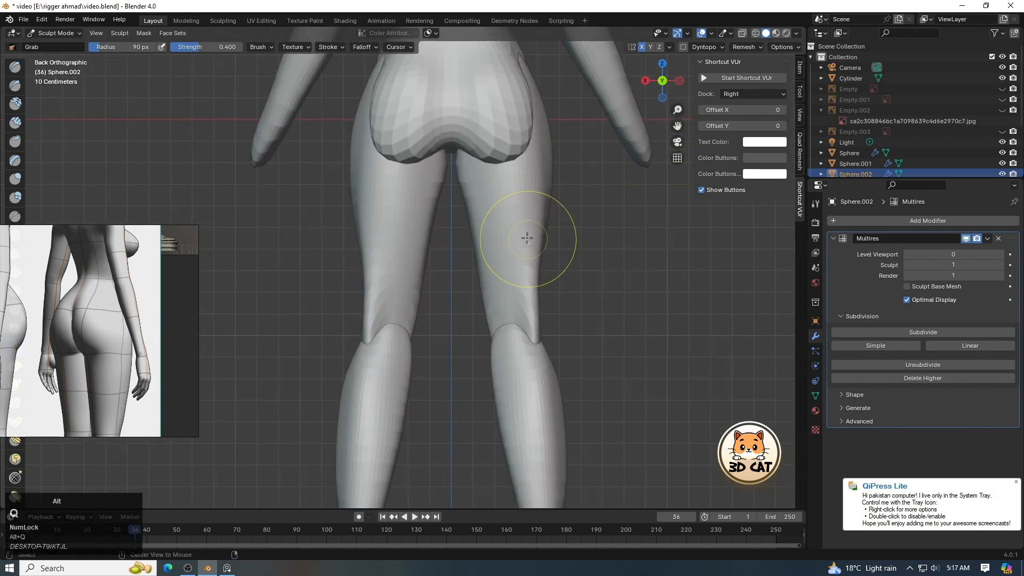
{"action": "key", "text": "alt+q"}
{"action": "key", "text": "i"}
{"action": "mouse_move", "coordinate": [423, 259]}
{"action": "left_mouse_down"}
{"action": "mouse_move", "coordinate": [380, 272]}
{"action": "mouse_move", "coordinate": [378, 343]}
{"action": "mouse_move", "coordinate": [389, 331]}
{"action": "left_mouse_up"}
{"action": "key", "text": "g"}
{"action": "key", "text": "f"}
{"action": "left_click", "coordinate": [387, 130]}
{"action": "key", "text": "f"}
{"action": "left_click", "coordinate": [374, 139]}
{"action": "left_click_drag", "start_coordinate": [358, 172], "coordinate": [350, 174]}
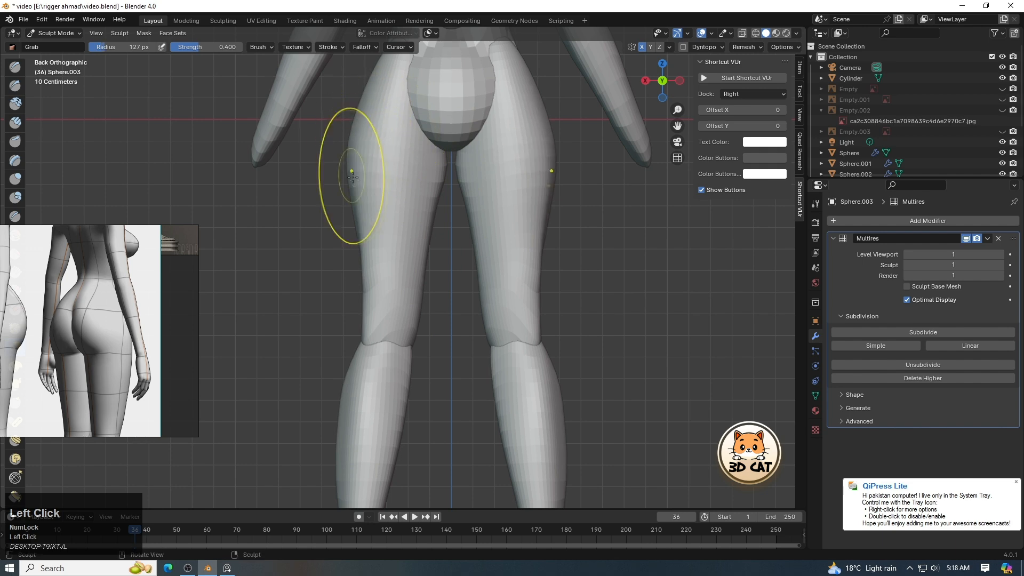
{"action": "middle_click_drag", "start_coordinate": [526, 112], "coordinate": [517, 145], "text": "ctrl"}
{"action": "left_click_drag", "start_coordinate": [426, 182], "coordinate": [430, 179]}
Examine the upper chest from the front and bring the neck and collarbone image on the reference board into close view.
{"action": "mouse_move", "coordinate": [557, 176]}
{"action": "middle_mouse_down", "text": "ctrl"}
{"action": "mouse_move", "coordinate": [568, 293]}
{"action": "mouse_move", "coordinate": [542, 288]}
{"action": "mouse_move", "coordinate": [576, 213]}
{"action": "middle_mouse_up", "text": "ctrl"}
{"action": "key", "text": "KP_1"}
{"action": "middle_click_drag", "start_coordinate": [659, 116], "coordinate": [660, 127], "text": "ctrl"}
{"action": "left_click_drag", "start_coordinate": [661, 127], "coordinate": [663, 115]}
{"action": "left_click_drag", "start_coordinate": [677, 126], "coordinate": [681, 80]}
{"action": "left_click_drag", "start_coordinate": [678, 126], "coordinate": [718, 102]}
{"action": "left_click_drag", "start_coordinate": [677, 110], "coordinate": [683, 75]}
{"action": "key", "text": "z"}
{"action": "mouse_move", "coordinate": [134, 277]}
{"action": "left_mouse_down"}
{"action": "mouse_move", "coordinate": [152, 258]}
{"action": "mouse_move", "coordinate": [216, 305]}
{"action": "left_mouse_up"}
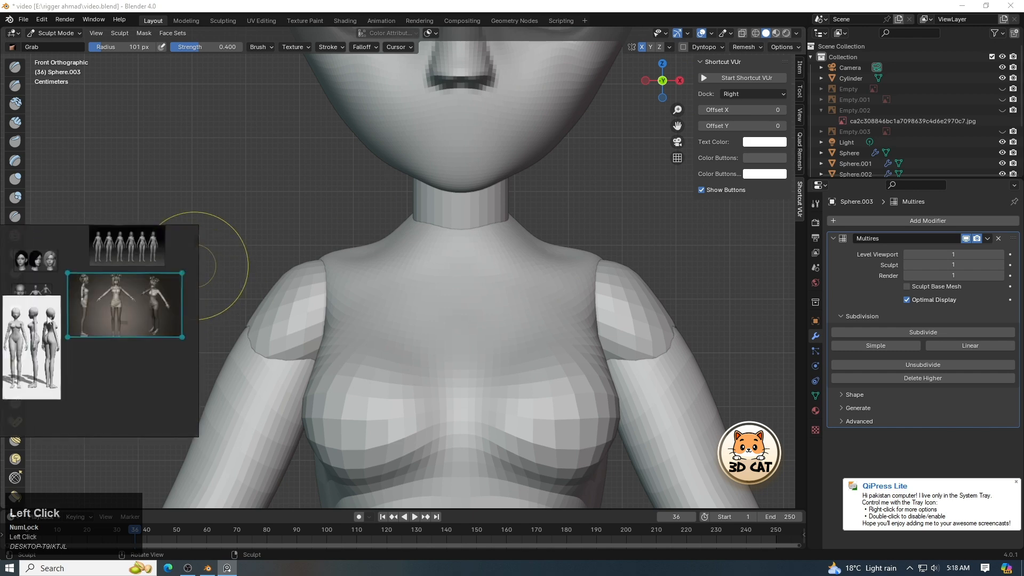
{"action": "mouse_move", "coordinate": [40, 266]}
{"action": "left_mouse_down"}
{"action": "mouse_move", "coordinate": [112, 268]}
{"action": "mouse_move", "coordinate": [118, 288]}
{"action": "left_mouse_up"}
{"action": "left_click", "coordinate": [523, 272]}
Switch sculpting to the torso, raise a collarbone ridge with the Draw brush at 55 px and 0.710 strength, and smooth the shoulders.
{"action": "left_click_drag", "start_coordinate": [678, 110], "coordinate": [677, 100]}
{"action": "left_click", "coordinate": [15, 67]}
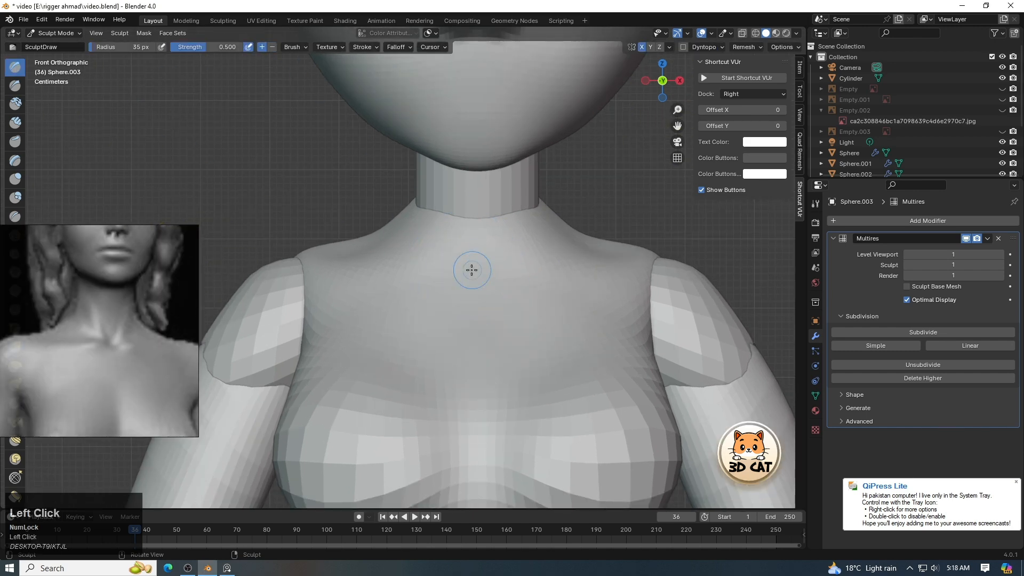
{"action": "key", "text": "alt+q"}
{"action": "left_click_drag", "start_coordinate": [495, 277], "coordinate": [576, 261]}
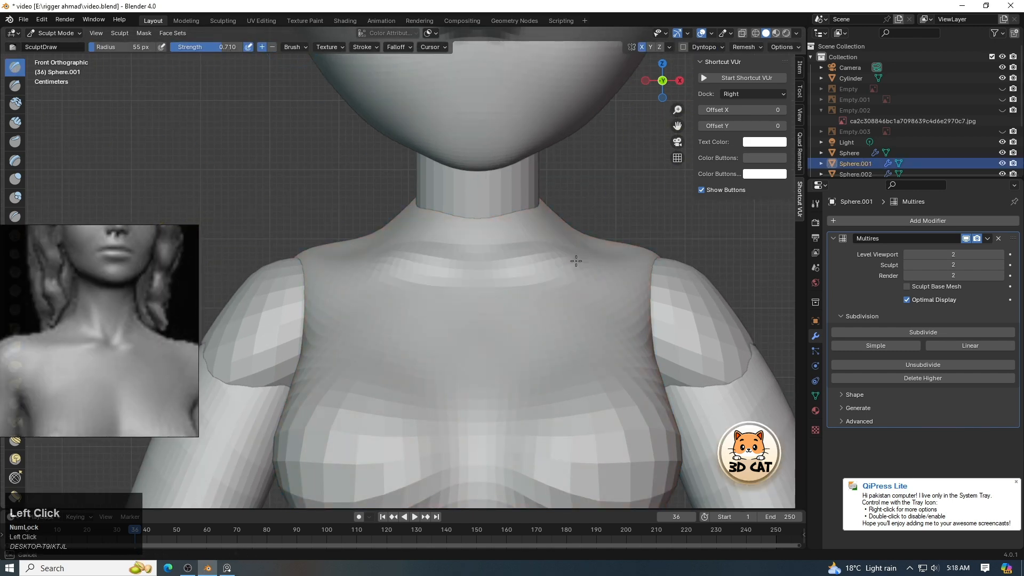
{"action": "key", "text": "g"}
{"action": "mouse_move", "coordinate": [601, 218]}
{"action": "left_mouse_down", "text": "shift"}
{"action": "mouse_move", "coordinate": [533, 244]}
{"action": "mouse_move", "coordinate": [597, 274]}
{"action": "left_mouse_up", "text": "shift"}
Soften the collarbone ridge and redraw both collarbones across the upper chest with the Draw brush, following the reference.
{"action": "mouse_move", "coordinate": [678, 110]}
{"action": "left_mouse_down"}
{"action": "mouse_move", "coordinate": [677, 159]}
{"action": "mouse_move", "coordinate": [678, 124]}
{"action": "left_mouse_up"}
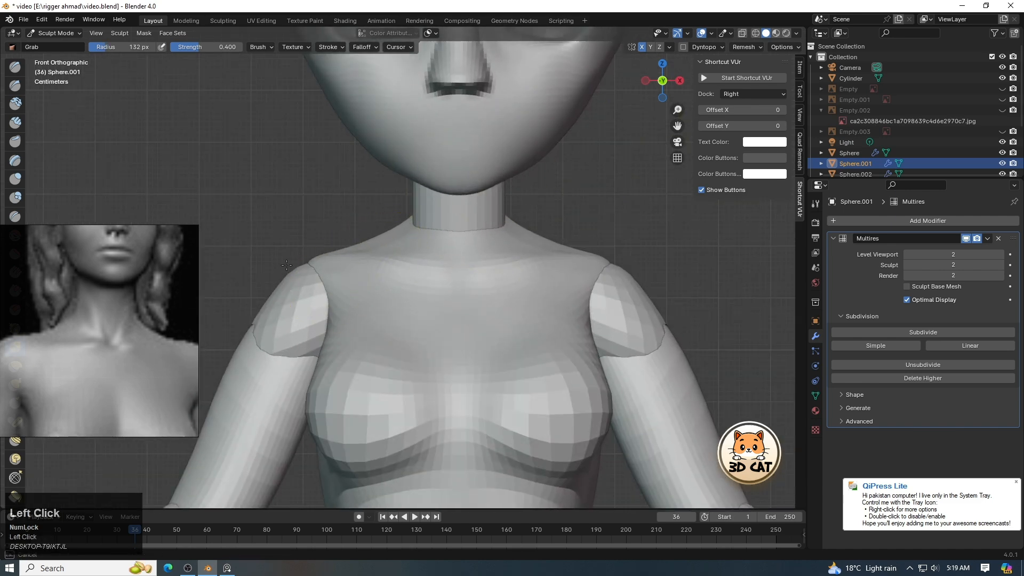
{"action": "left_click_drag", "start_coordinate": [509, 279], "coordinate": [501, 306]}
{"action": "key", "text": "f"}
{"action": "left_click", "coordinate": [528, 299]}
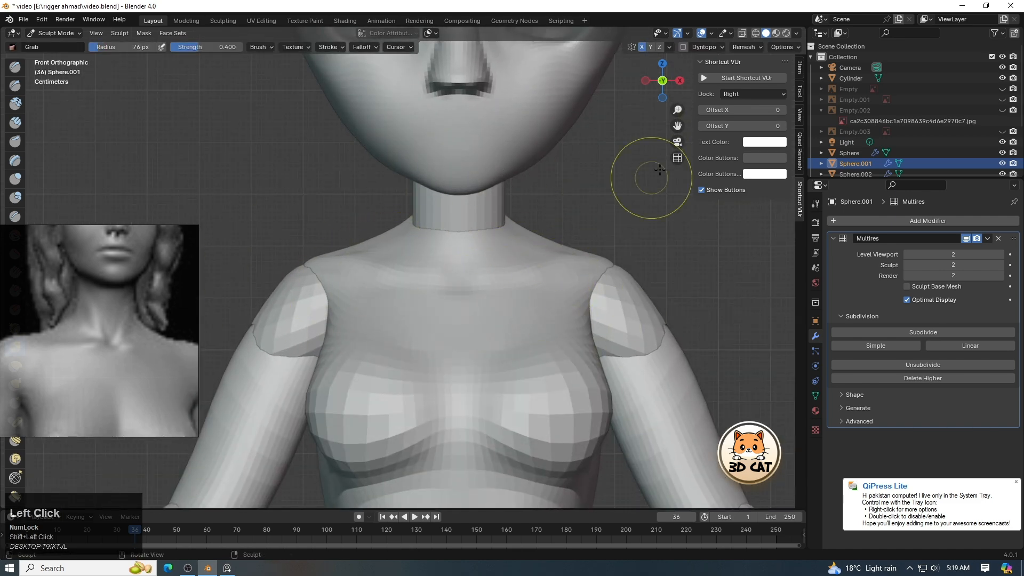
{"action": "mouse_move", "coordinate": [678, 110]}
{"action": "left_mouse_down"}
{"action": "mouse_move", "coordinate": [677, 124]}
{"action": "mouse_move", "coordinate": [677, 113]}
{"action": "left_mouse_up"}
{"action": "key", "text": "x"}
{"action": "key", "text": "g"}
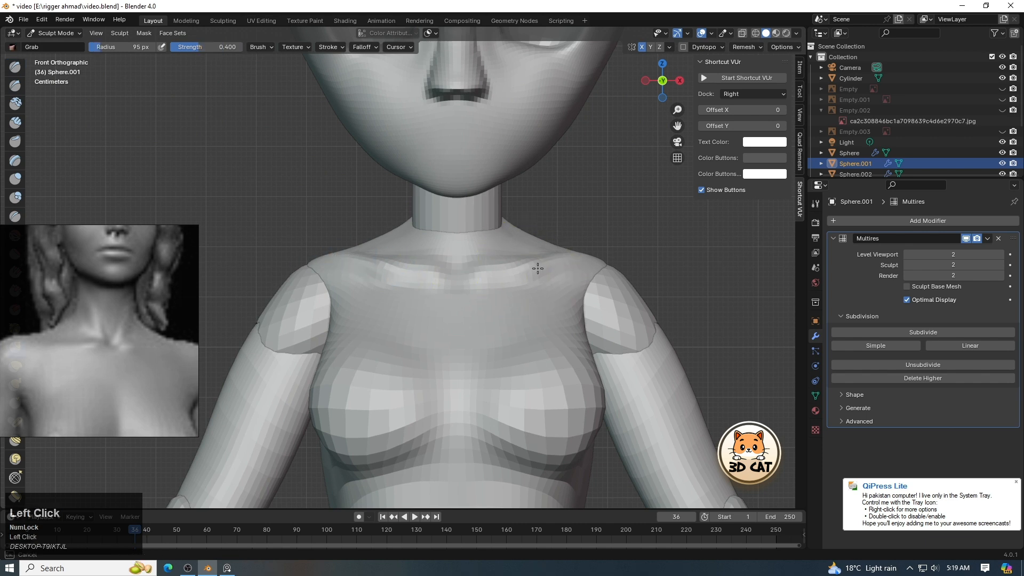
Shape the notch between the collarbones and pull the neck's base upward with Grab brushes of about 72 and 104 px.
{"action": "key", "text": "f"}
{"action": "left_click", "coordinate": [475, 258]}
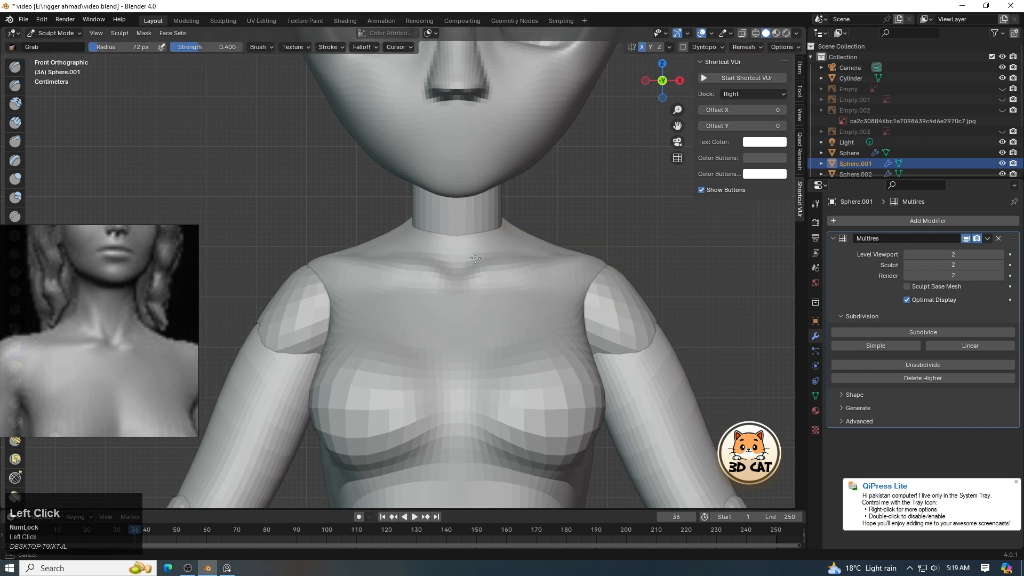
{"action": "key", "text": "f"}
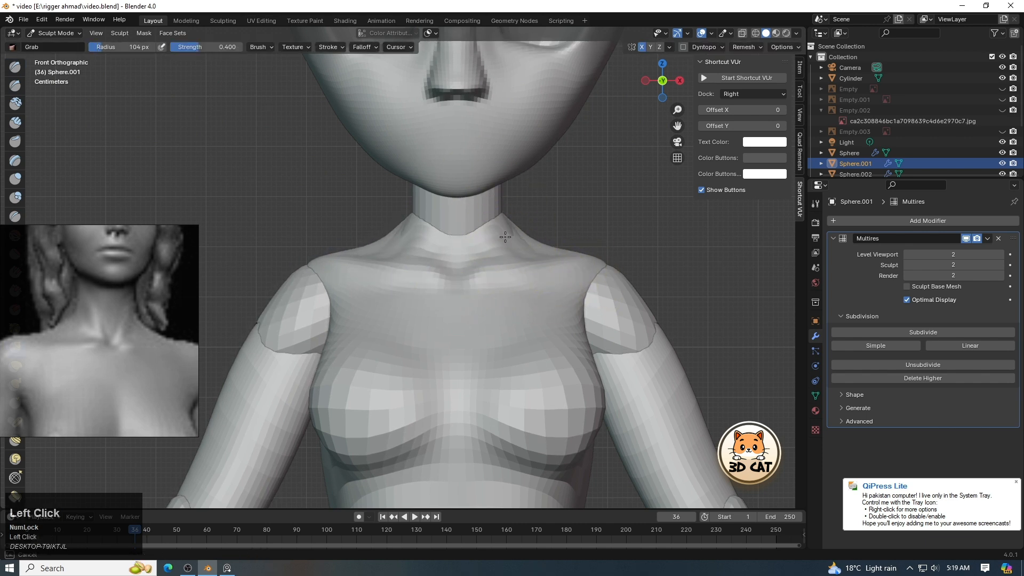
{"action": "left_click", "coordinate": [490, 240]}
Return to Object Mode, select the hips and set their Multires viewport level to 1.
{"action": "left_click_drag", "start_coordinate": [678, 109], "coordinate": [684, 99]}
{"action": "left_click_drag", "start_coordinate": [678, 126], "coordinate": [665, 153]}
{"action": "left_click", "coordinate": [56, 33]}
{"action": "left_click", "coordinate": [56, 47]}
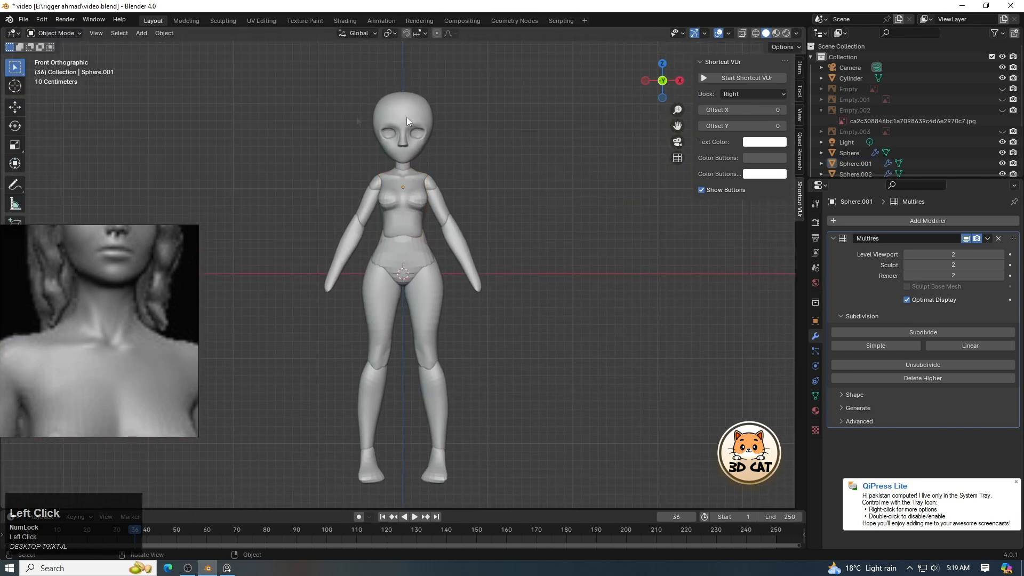
{"action": "left_click_drag", "start_coordinate": [678, 109], "coordinate": [676, 125]}
{"action": "left_click", "coordinate": [404, 235]}
{"action": "left_click", "coordinate": [1001, 255]}
{"action": "scroll", "coordinate": [640, 160], "scroll_direction": "down", "scroll_amount": 6}
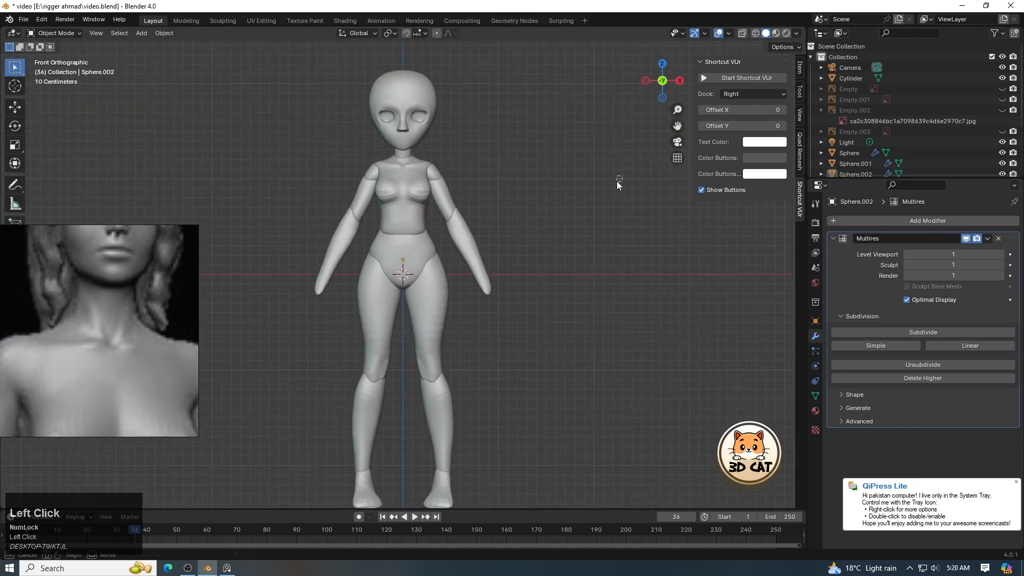
Apply smooth shading to the hips and the lower legs.
{"action": "right_click", "coordinate": [419, 251]}
{"action": "left_click", "coordinate": [420, 252]}
{"action": "left_click", "coordinate": [418, 360]}
{"action": "right_click", "coordinate": [417, 360]}
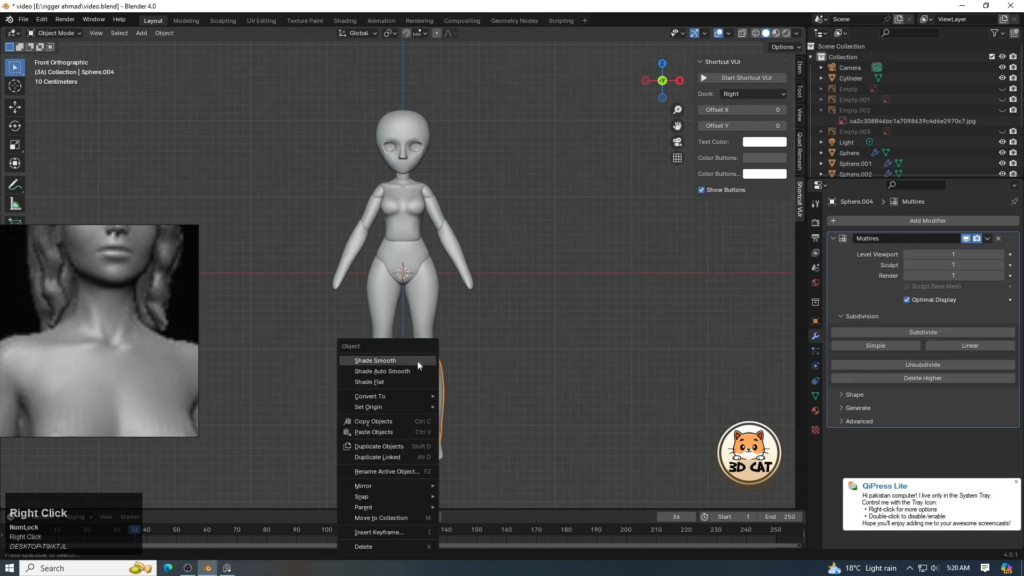
{"action": "left_click", "coordinate": [417, 362]}
{"action": "left_click", "coordinate": [608, 158]}
Check the figure from the side, select the foot and switch to Sculpt Mode.
{"action": "left_click_drag", "start_coordinate": [678, 126], "coordinate": [684, 98]}
{"action": "left_click_drag", "start_coordinate": [678, 110], "coordinate": [593, 120]}
{"action": "left_click", "coordinate": [656, 85]}
{"action": "left_click_drag", "start_coordinate": [678, 89], "coordinate": [566, 181]}
{"action": "left_click", "coordinate": [663, 81]}
{"action": "left_click_drag", "start_coordinate": [678, 109], "coordinate": [677, 96]}
{"action": "left_click_drag", "start_coordinate": [677, 126], "coordinate": [687, 38]}
{"action": "left_click", "coordinate": [467, 417]}
{"action": "left_click", "coordinate": [680, 81]}
{"action": "left_click", "coordinate": [669, 166]}
{"action": "left_click_drag", "start_coordinate": [678, 109], "coordinate": [677, 97]}
{"action": "left_click_drag", "start_coordinate": [677, 126], "coordinate": [668, 70]}
{"action": "left_click", "coordinate": [445, 420]}
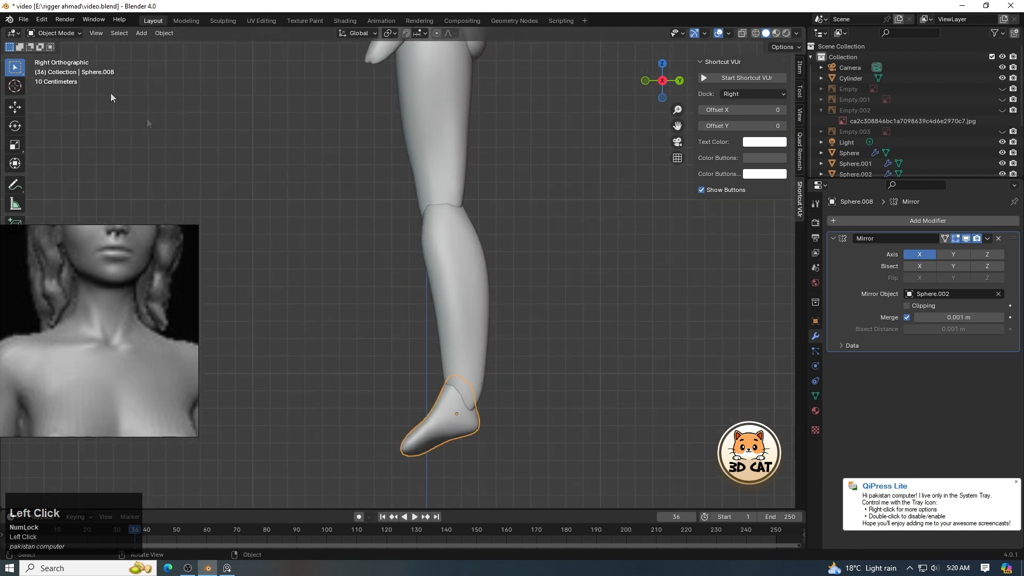
{"action": "left_click", "coordinate": [54, 33]}
{"action": "left_click", "coordinate": [56, 68]}
Raise and lengthen the toes and fill out the heel from the side with a Grab brush of about 76 px.
{"action": "mouse_move", "coordinate": [411, 447]}
{"action": "left_mouse_down"}
{"action": "mouse_move", "coordinate": [396, 427]}
{"action": "mouse_move", "coordinate": [416, 451]}
{"action": "mouse_move", "coordinate": [417, 431]}
{"action": "left_mouse_up"}
{"action": "left_click_drag", "start_coordinate": [126, 47], "coordinate": [121, 47]}
{"action": "left_click_drag", "start_coordinate": [426, 413], "coordinate": [421, 405]}
{"action": "left_click_drag", "start_coordinate": [480, 417], "coordinate": [501, 421]}
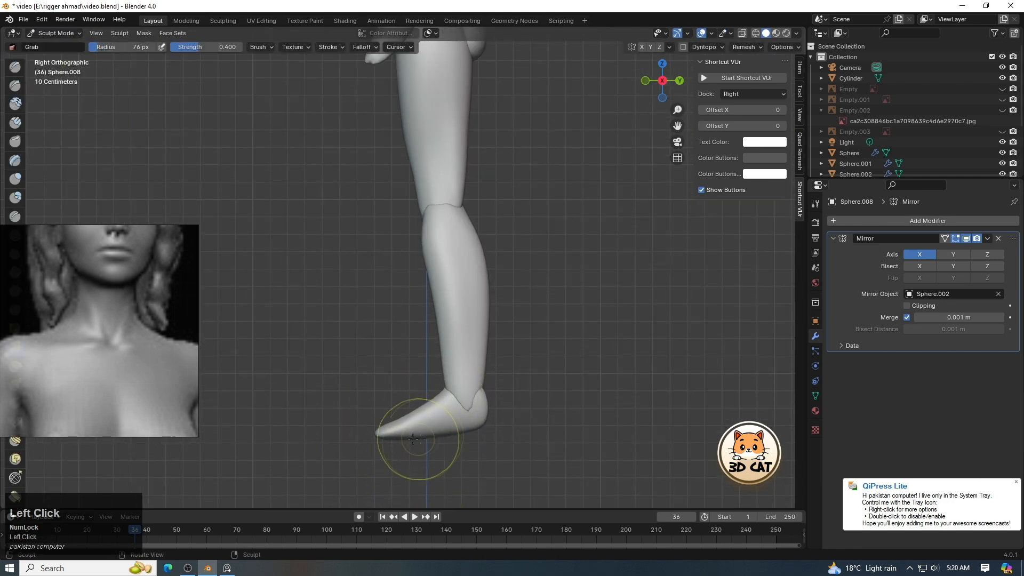
Rotate the foot in Object Mode so its sole lies flat on the ground.
{"action": "left_click", "coordinate": [55, 33]}
{"action": "left_click", "coordinate": [56, 47]}
{"action": "key", "text": "r"}
{"action": "left_click", "coordinate": [499, 406]}
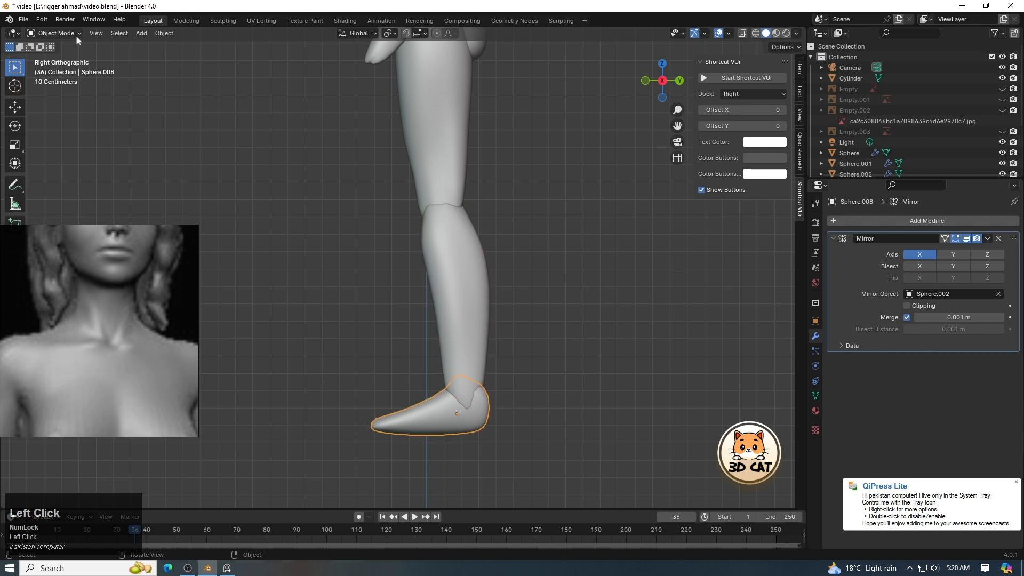
Sculpt the feet's heels and outer contours from behind and in front, using Grab brush radii from about 58 to 80 px.
{"action": "left_click", "coordinate": [76, 34]}
{"action": "left_click", "coordinate": [56, 68]}
{"action": "mouse_move", "coordinate": [663, 80]}
{"action": "left_mouse_down"}
{"action": "mouse_move", "coordinate": [560, 78]}
{"action": "mouse_move", "coordinate": [549, 158]}
{"action": "left_mouse_up"}
{"action": "left_click_drag", "start_coordinate": [126, 47], "coordinate": [119, 47]}
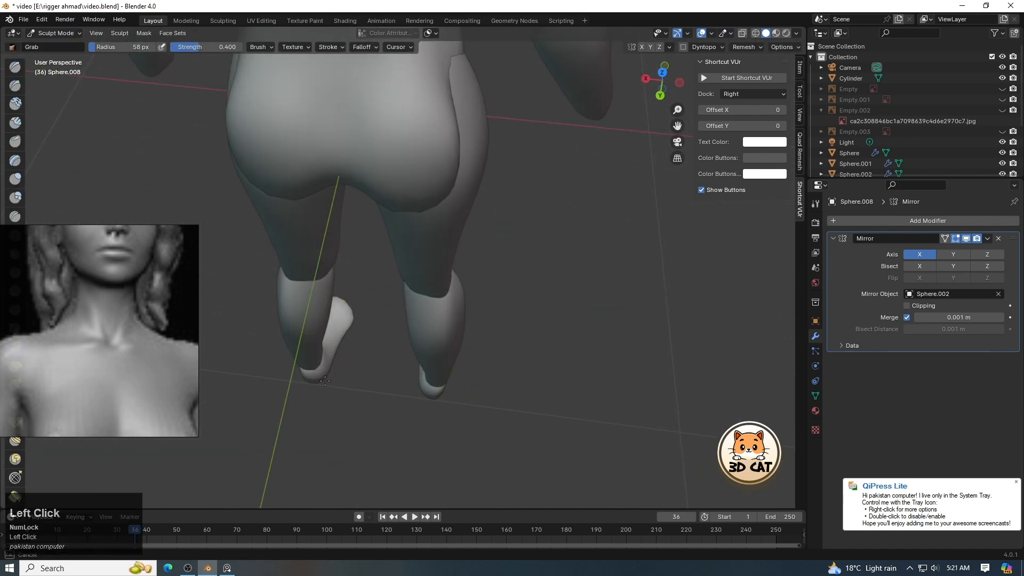
{"action": "key", "text": "KP_1"}
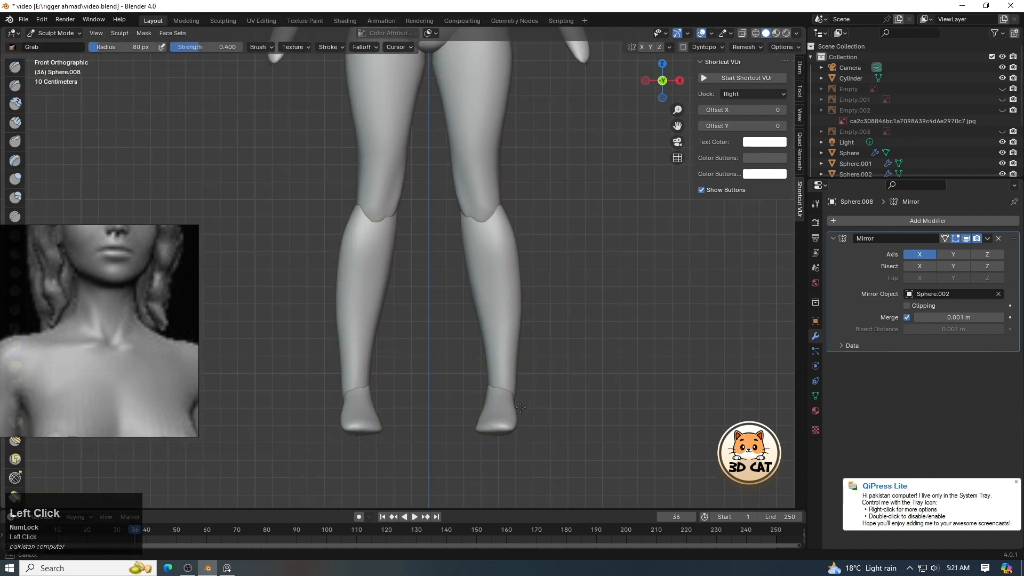
{"action": "middle_click_drag", "start_coordinate": [520, 407], "coordinate": [458, 389]}
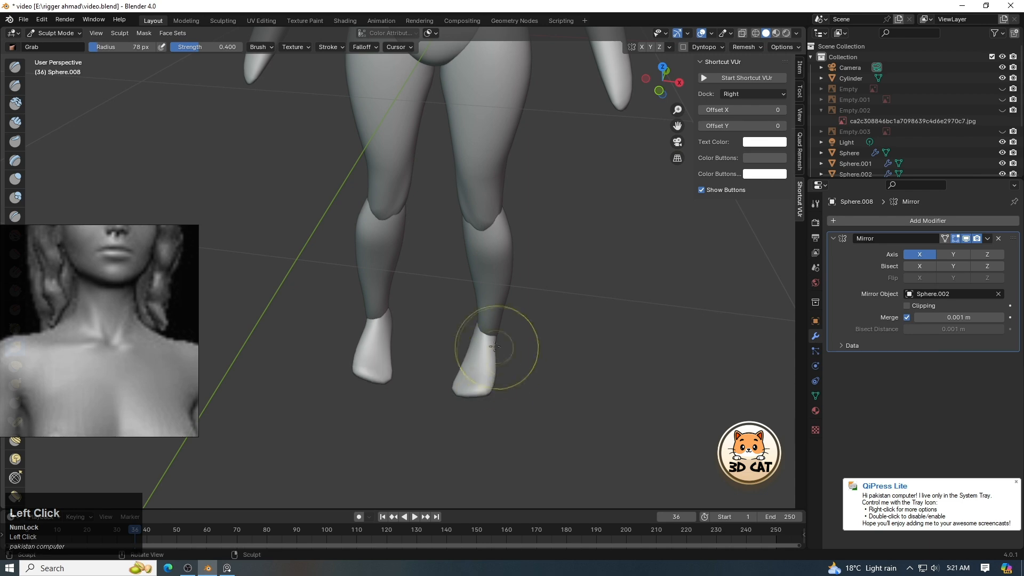
{"action": "key", "text": "KP_1"}
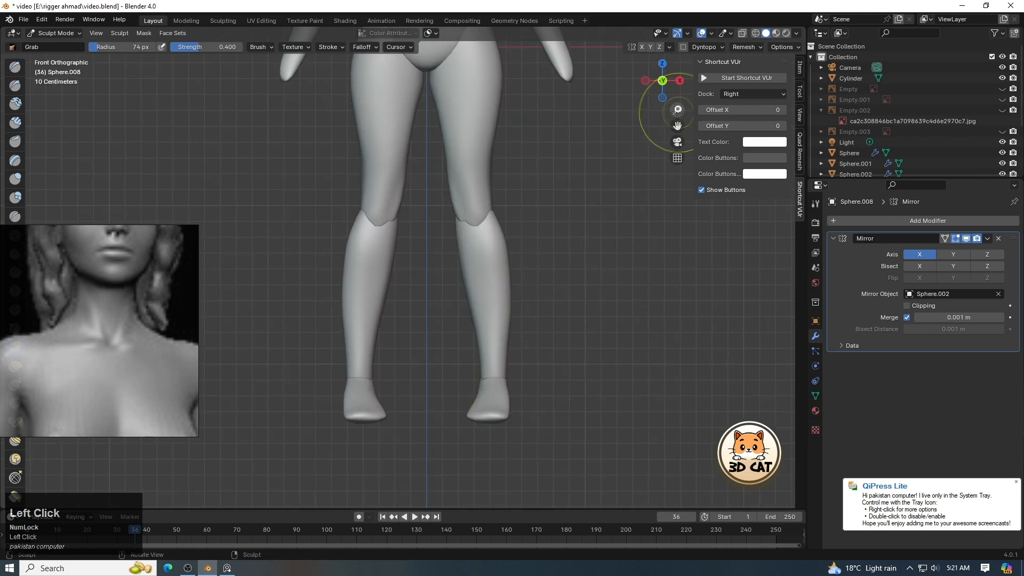
Finish sculpting the feet and enter Sculpt Mode on the head.
{"action": "left_click_drag", "start_coordinate": [678, 112], "coordinate": [678, 155]}
{"action": "mouse_move", "coordinate": [678, 125]}
{"action": "left_mouse_down"}
{"action": "mouse_move", "coordinate": [678, 232]}
{"action": "mouse_move", "coordinate": [678, 125]}
{"action": "left_mouse_up"}
{"action": "left_click", "coordinate": [76, 34]}
{"action": "left_click", "coordinate": [58, 46]}
{"action": "left_click", "coordinate": [187, 568]}
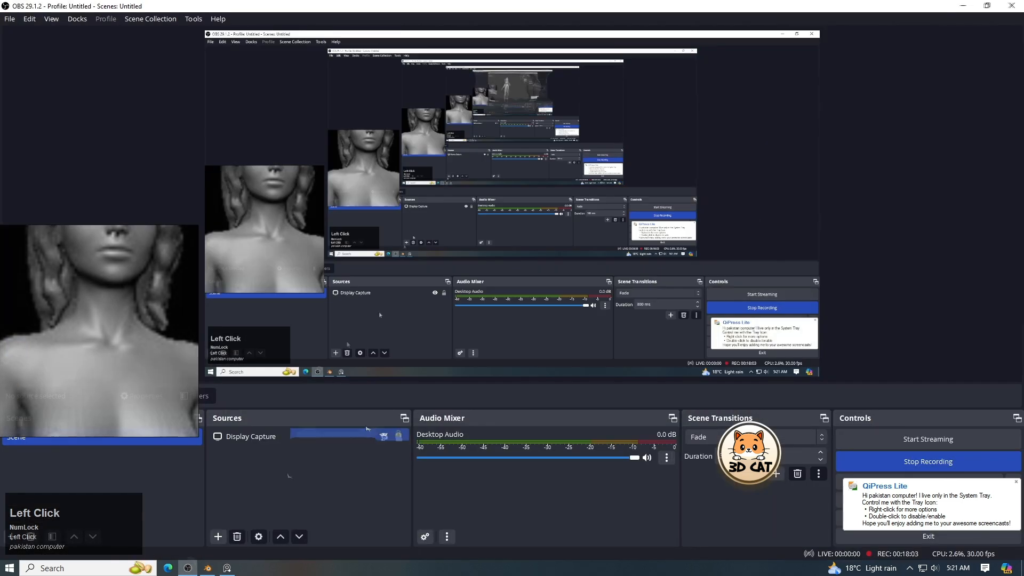
{"action": "left_click", "coordinate": [208, 567]}
{"action": "left_click", "coordinate": [60, 33]}
{"action": "left_click", "coordinate": [59, 67]}
Round out the head's outline from the top view with Grab brushes of about 230 and 203 px.
{"action": "key", "text": "KP_7"}
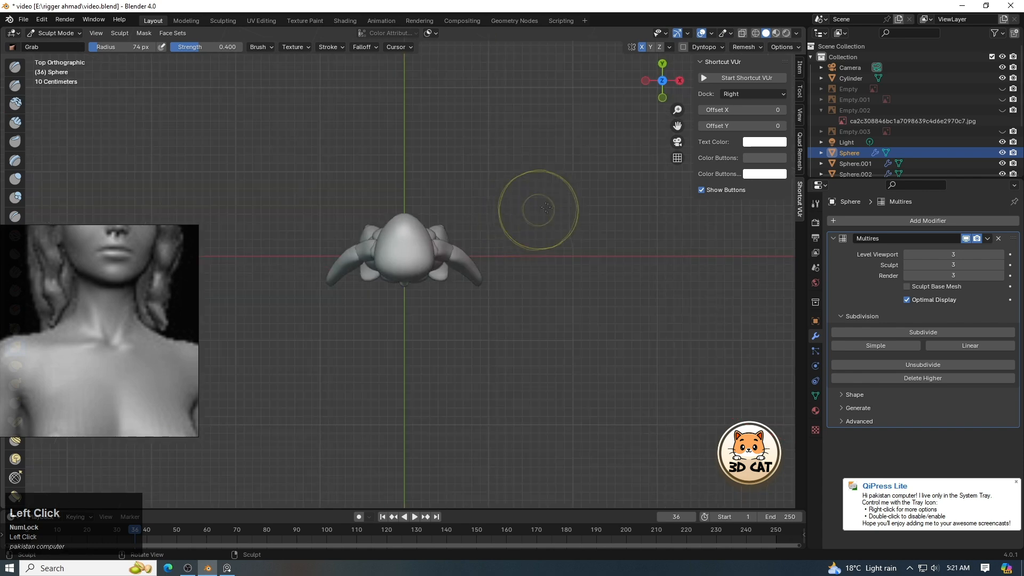
{"action": "left_click_drag", "start_coordinate": [677, 109], "coordinate": [678, 70]}
{"action": "left_click_drag", "start_coordinate": [676, 127], "coordinate": [679, 196]}
{"action": "left_click_drag", "start_coordinate": [678, 110], "coordinate": [677, 73]}
{"action": "key", "text": "f"}
{"action": "left_click", "coordinate": [622, 255]}
{"action": "left_click_drag", "start_coordinate": [503, 251], "coordinate": [531, 224]}
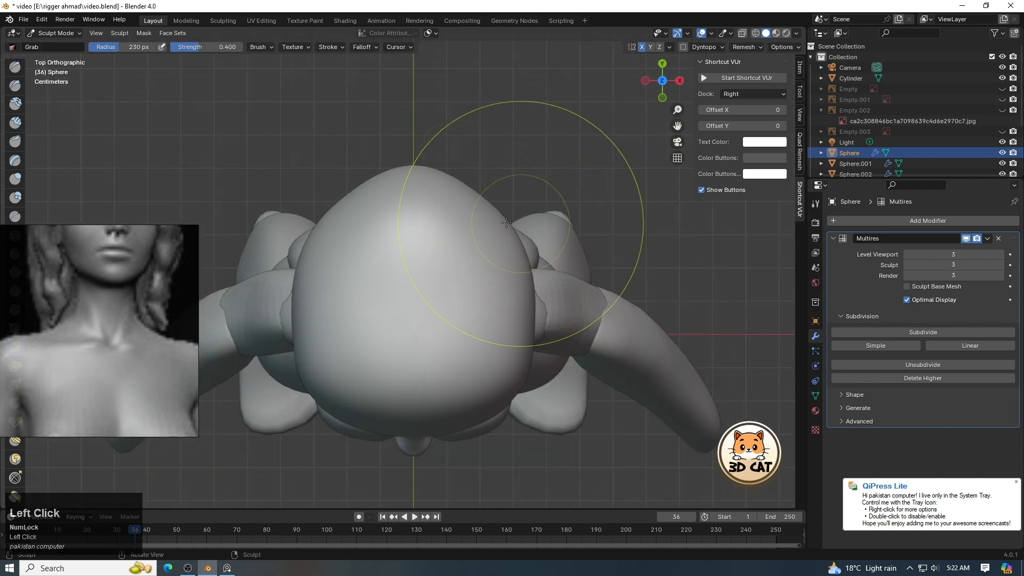
{"action": "left_click_drag", "start_coordinate": [467, 174], "coordinate": [461, 183]}
{"action": "left_click_drag", "start_coordinate": [313, 257], "coordinate": [304, 248]}
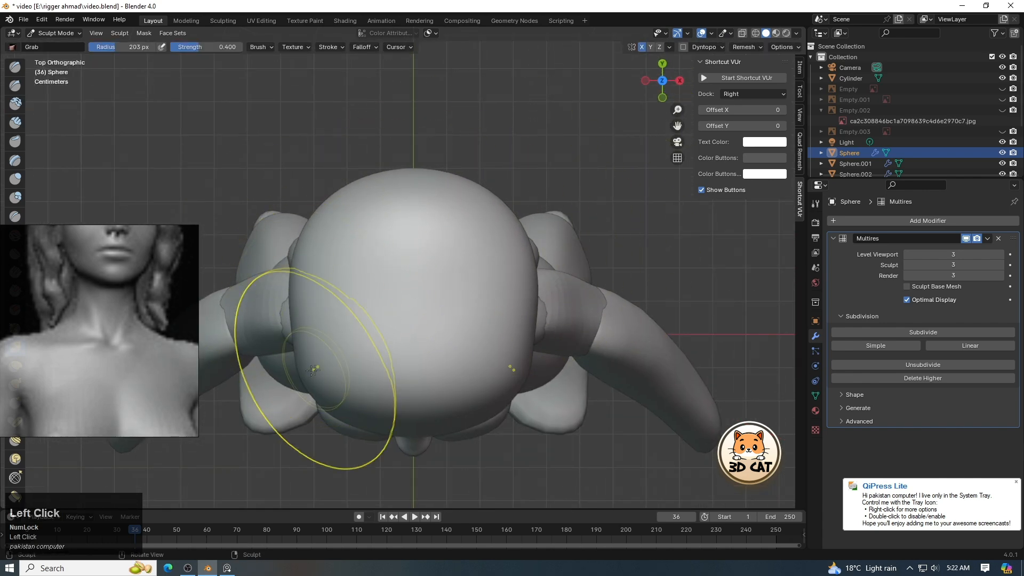
{"action": "left_click_drag", "start_coordinate": [315, 370], "coordinate": [328, 372]}
Widen the sides of the head from above with a Grab brush of about 171 px and smooth its top.
{"action": "key", "text": "f"}
{"action": "left_click", "coordinate": [414, 376]}
{"action": "key", "text": "f"}
{"action": "left_click", "coordinate": [599, 347]}
{"action": "left_click_drag", "start_coordinate": [528, 315], "coordinate": [541, 310]}
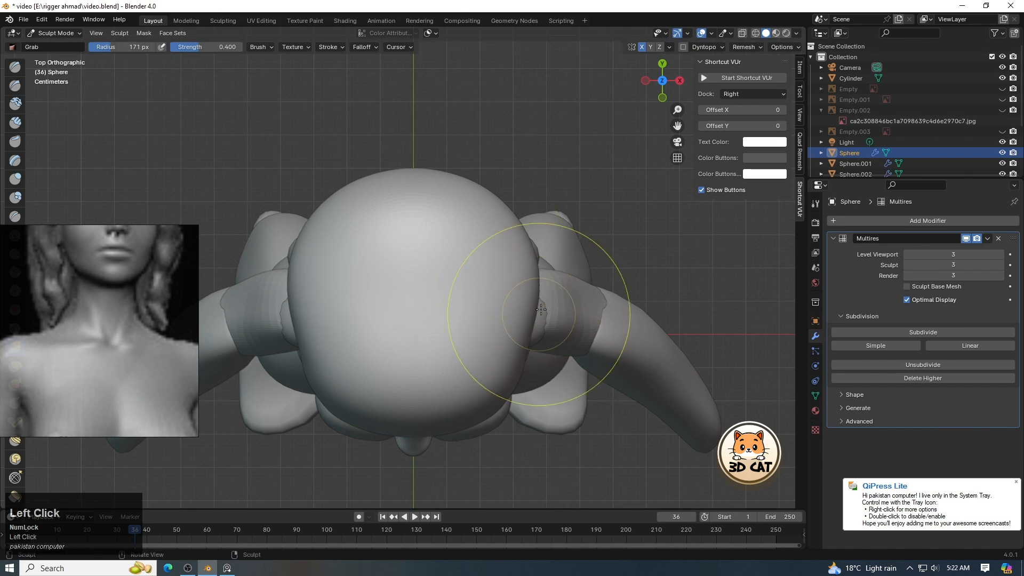
{"action": "left_click_drag", "start_coordinate": [448, 232], "coordinate": [448, 240], "text": "shift"}
Narrow the temples and adjust the cheeks from the front view with a Grab brush of about 156 px.
{"action": "key", "text": "KP_1"}
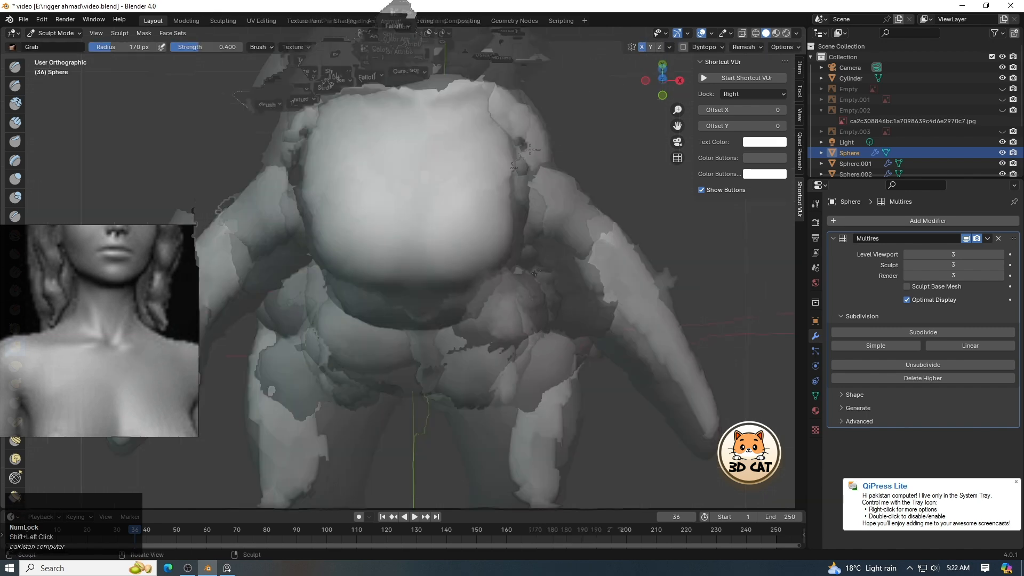
{"action": "mouse_move", "coordinate": [677, 126]}
{"action": "left_mouse_down"}
{"action": "mouse_move", "coordinate": [648, 383]}
{"action": "mouse_move", "coordinate": [678, 182]}
{"action": "mouse_move", "coordinate": [680, 355]}
{"action": "mouse_move", "coordinate": [677, 95]}
{"action": "left_mouse_up"}
{"action": "key", "text": "f"}
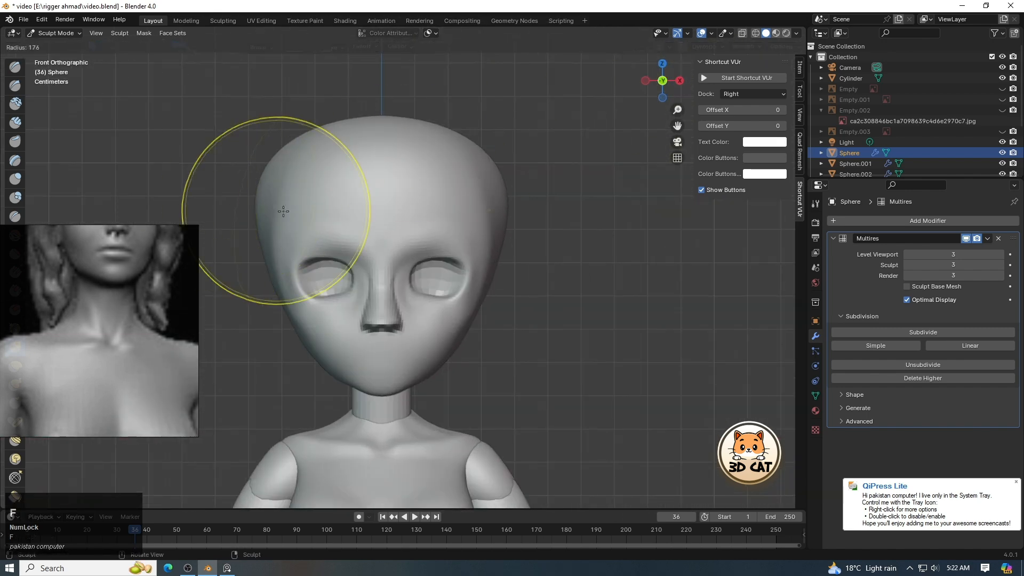
{"action": "left_click", "coordinate": [359, 210]}
{"action": "left_click_drag", "start_coordinate": [285, 280], "coordinate": [293, 284]}
{"action": "left_click_drag", "start_coordinate": [303, 322], "coordinate": [309, 325]}
{"action": "left_click_drag", "start_coordinate": [254, 193], "coordinate": [277, 192]}
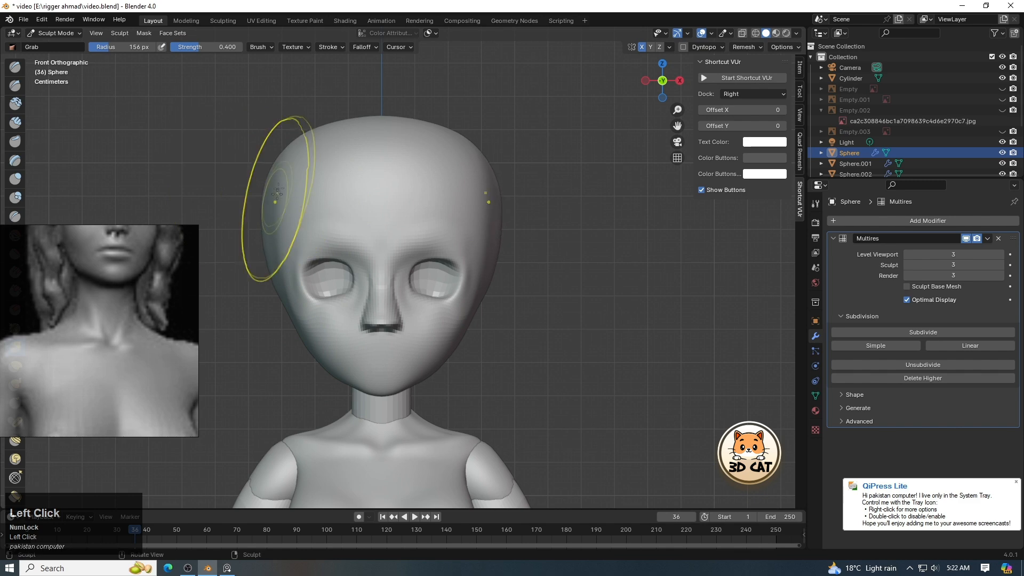
Smooth the sides of the head from the front with a brush reduced to 110 px and check the whole figure's proportions.
{"action": "left_click_drag", "start_coordinate": [677, 110], "coordinate": [677, 115]}
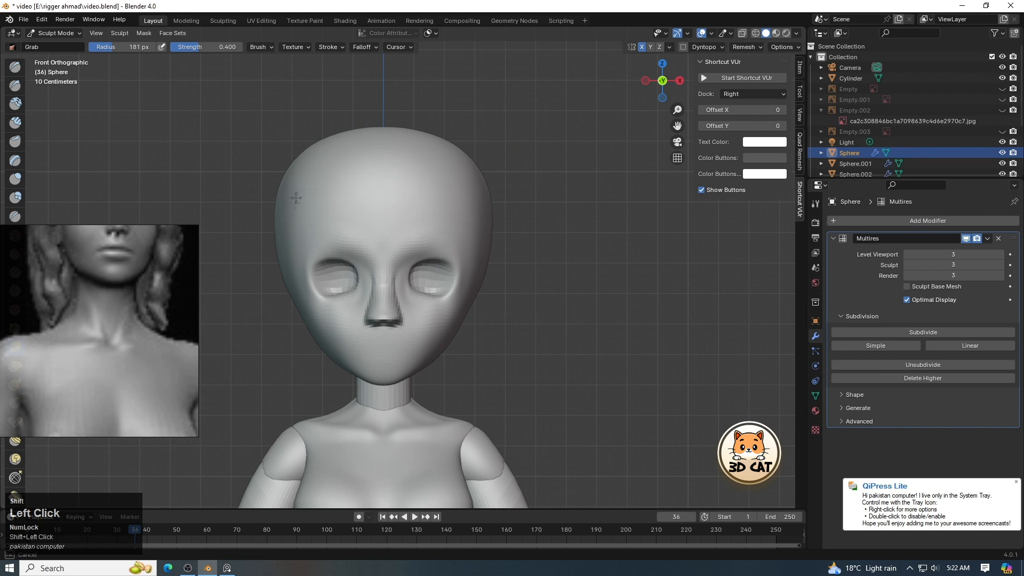
{"action": "key", "text": "f"}
{"action": "left_click", "coordinate": [282, 212]}
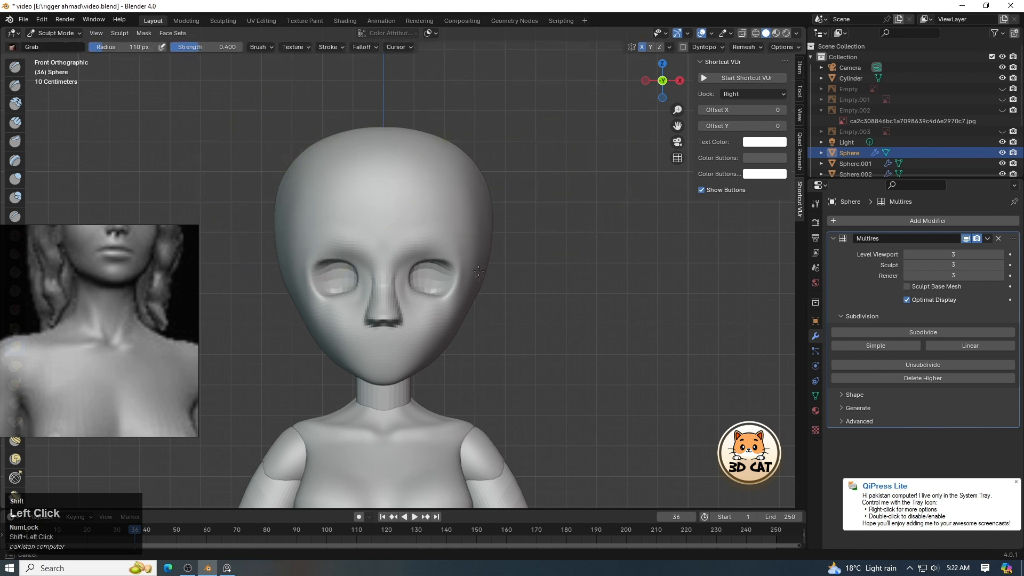
{"action": "left_click_drag", "start_coordinate": [679, 112], "coordinate": [679, 251]}
{"action": "left_click_drag", "start_coordinate": [673, 123], "coordinate": [704, 61]}
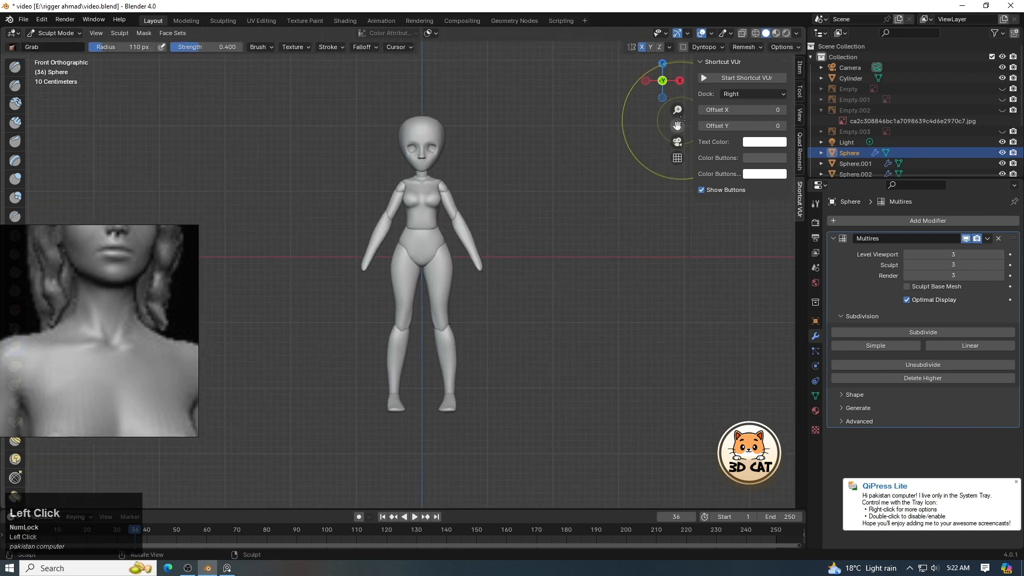
{"action": "key", "text": "ctrl+Tab"}
{"action": "left_click", "coordinate": [194, 94]}
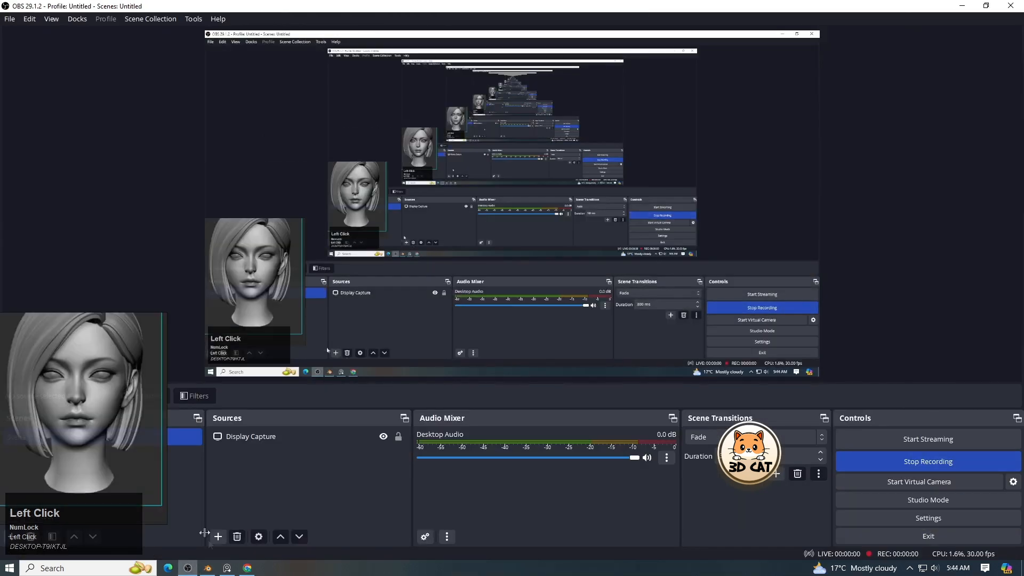
Switch to Blender and apply the Mirror modifiers on the upper arms and forearms.
{"action": "left_click", "coordinate": [208, 569]}
{"action": "left_click", "coordinate": [460, 214]}
{"action": "left_click", "coordinate": [987, 238]}
{"action": "left_click", "coordinate": [937, 250]}
{"action": "left_click", "coordinate": [478, 247]}
{"action": "left_click", "coordinate": [986, 239]}
{"action": "left_click", "coordinate": [938, 249]}
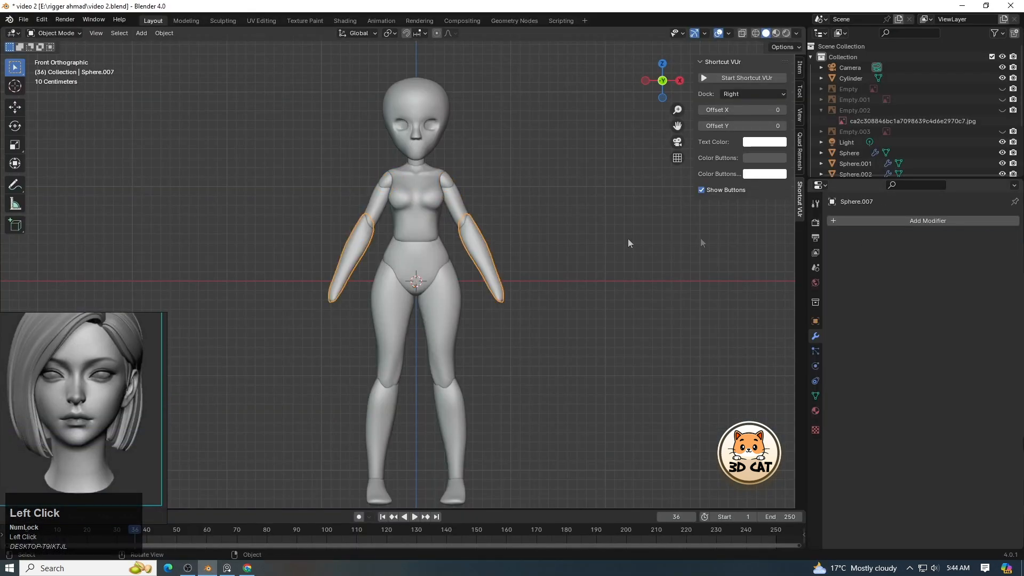
Apply the modifiers on the hips and the torso.
{"action": "left_click", "coordinate": [419, 256]}
{"action": "left_click", "coordinate": [988, 240]}
{"action": "left_click", "coordinate": [938, 250]}
{"action": "left_click", "coordinate": [416, 208]}
{"action": "left_click", "coordinate": [988, 240]}
{"action": "left_click", "coordinate": [937, 250]}
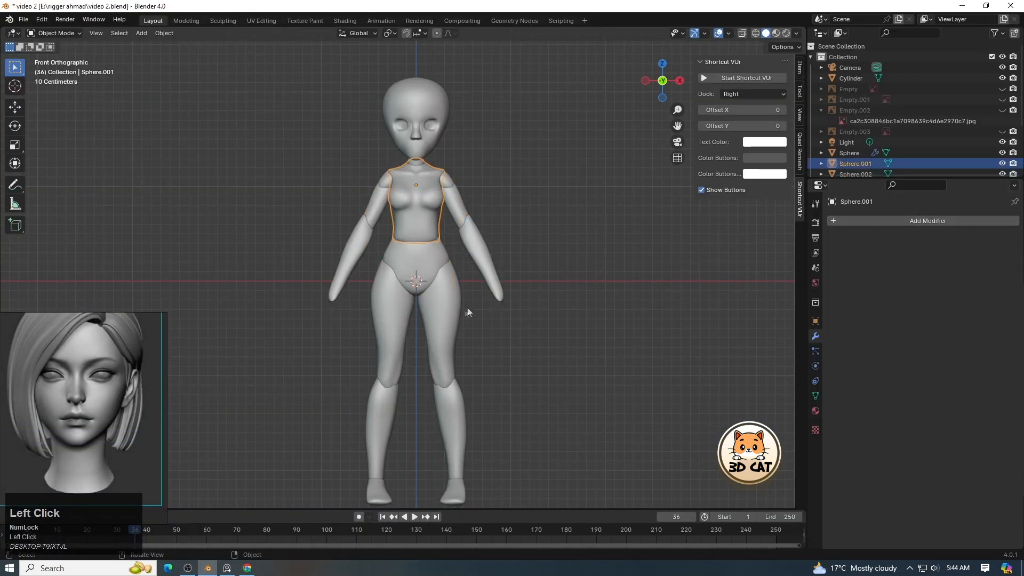
Apply the Mirror modifiers on the thighs, lower legs and feet.
{"action": "left_click", "coordinate": [453, 326]}
{"action": "left_click", "coordinate": [988, 239]}
{"action": "left_click", "coordinate": [937, 249]}
{"action": "left_click", "coordinate": [457, 412]}
{"action": "left_click", "coordinate": [988, 240]}
{"action": "left_click", "coordinate": [937, 250]}
{"action": "left_click", "coordinate": [458, 494]}
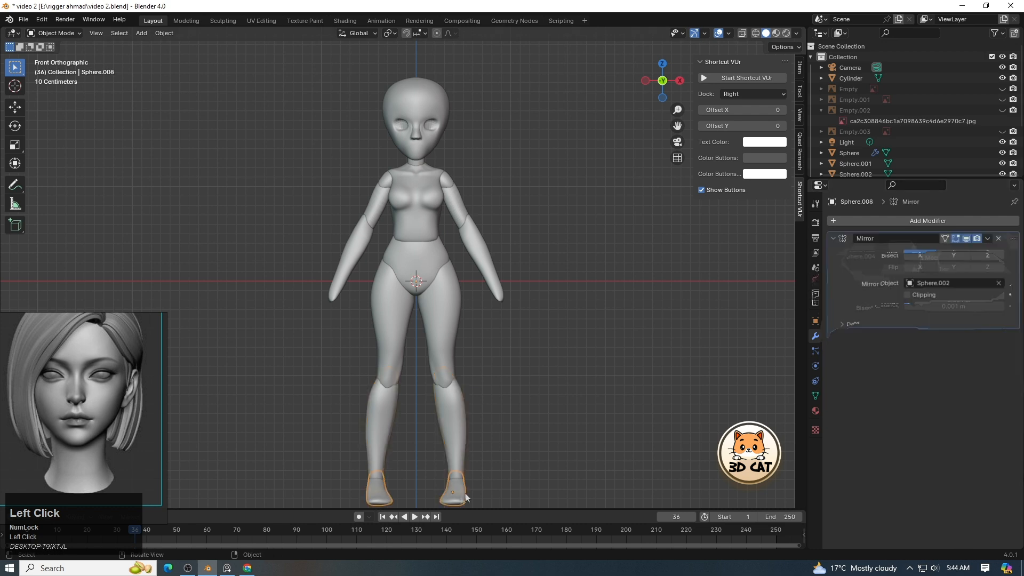
{"action": "left_click", "coordinate": [988, 240]}
{"action": "left_click", "coordinate": [938, 250]}
Join the torso, arms, hips, thighs, lower legs and feet into one body object.
{"action": "left_click", "coordinate": [461, 195], "text": "shift"}
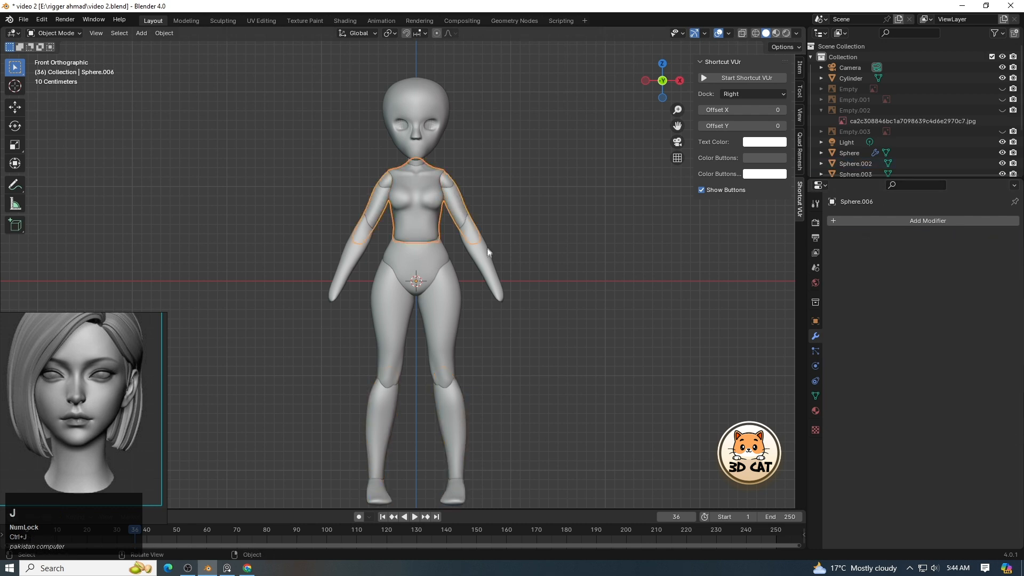
{"action": "left_click", "coordinate": [435, 258], "text": "shift"}
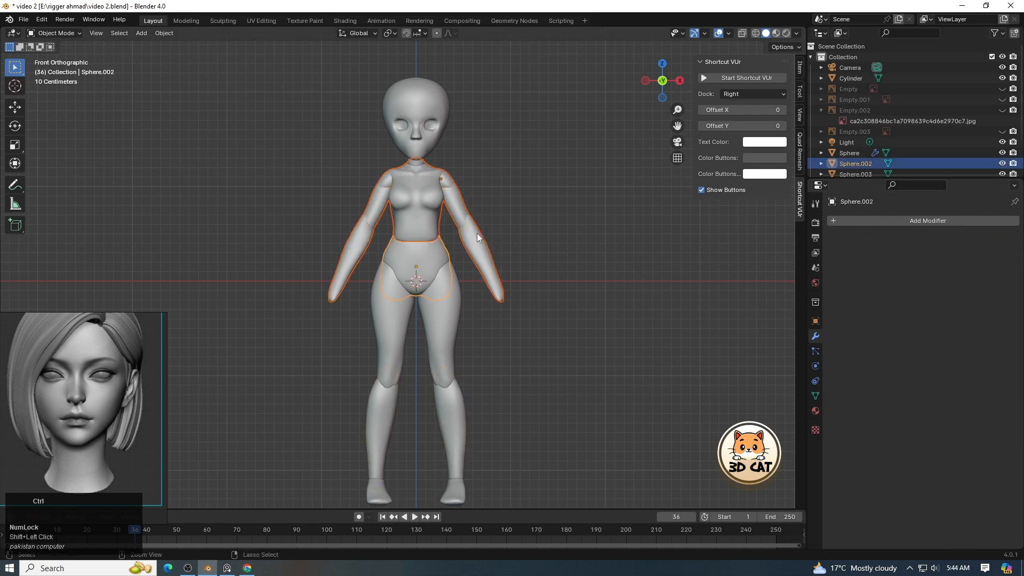
{"action": "key", "text": "ctrl+j"}
{"action": "left_click", "coordinate": [449, 307], "text": "shift"}
{"action": "key", "text": "ctrl+j"}
{"action": "left_click", "coordinate": [453, 408], "text": "shift"}
{"action": "key", "text": "ctrl+j"}
{"action": "left_click", "coordinate": [454, 493], "text": "shift"}
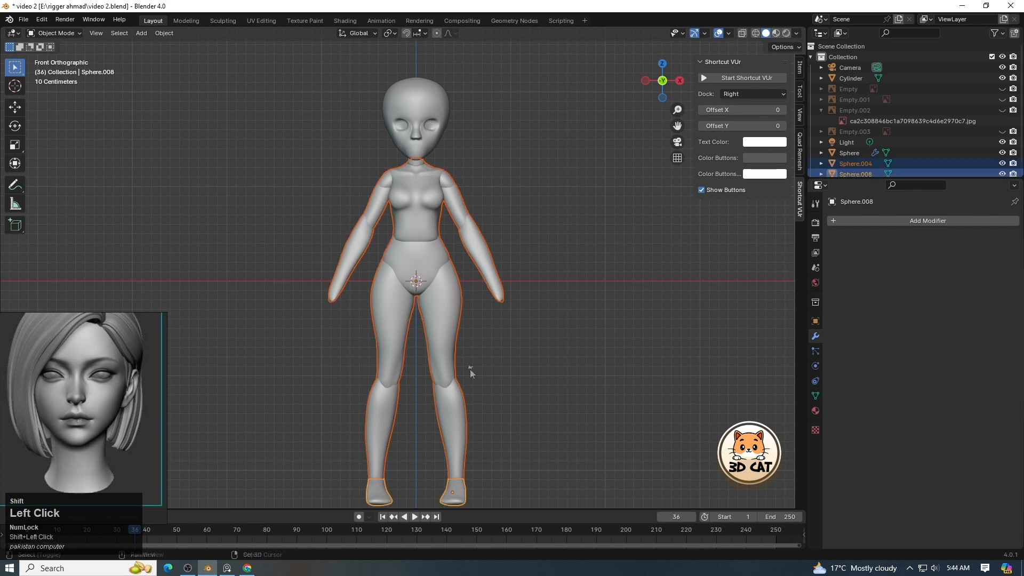
{"action": "key", "text": "ctrl+j"}
Join the neck cylinder with the combined body mesh and check the whole figure.
{"action": "left_click", "coordinate": [589, 219]}
{"action": "left_click", "coordinate": [453, 195]}
{"action": "left_click_drag", "start_coordinate": [677, 110], "coordinate": [677, 98]}
{"action": "left_click_drag", "start_coordinate": [677, 128], "coordinate": [666, 236]}
{"action": "left_click_drag", "start_coordinate": [678, 110], "coordinate": [680, 133]}
{"action": "left_click", "coordinate": [431, 167], "text": "shift"}
{"action": "left_click", "coordinate": [427, 172]}
{"action": "left_click", "coordinate": [474, 199], "text": "shift"}
{"action": "key", "text": "ctrl+j"}
{"action": "left_click", "coordinate": [576, 181]}
{"action": "left_click_drag", "start_coordinate": [677, 127], "coordinate": [684, 93]}
{"action": "left_click_drag", "start_coordinate": [678, 110], "coordinate": [683, 86]}
{"action": "left_click", "coordinate": [188, 568]}
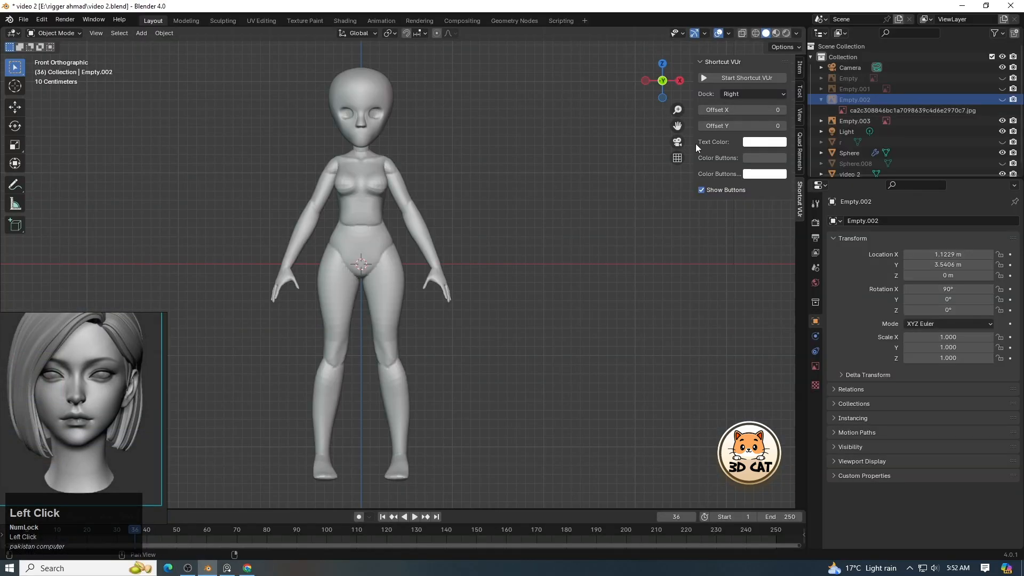
Select the body mesh, enter Sculpt Mode and enable X symmetry for sculpting.
{"action": "scroll", "coordinate": [684, 116], "scroll_direction": "up", "scroll_amount": 3}
{"action": "left_click_drag", "start_coordinate": [677, 110], "coordinate": [674, 88]}
{"action": "left_click", "coordinate": [458, 256]}
{"action": "left_click", "coordinate": [690, 133]}
{"action": "left_click", "coordinate": [406, 213]}
{"action": "left_click", "coordinate": [72, 33]}
{"action": "left_click", "coordinate": [59, 69]}
{"action": "key", "text": "z"}
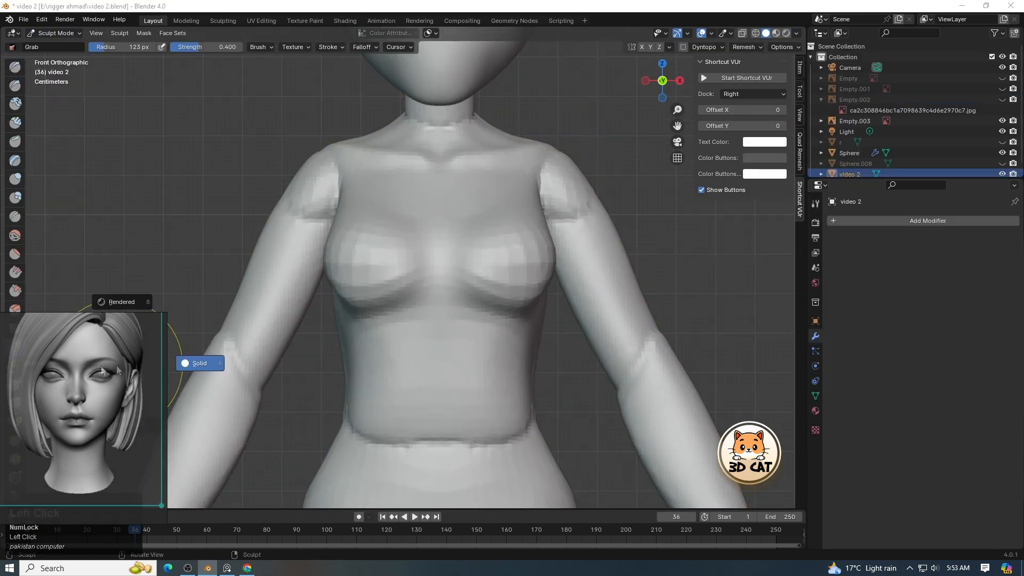
{"action": "mouse_move", "coordinate": [677, 110]}
{"action": "left_mouse_down"}
{"action": "mouse_move", "coordinate": [678, 81]}
{"action": "mouse_move", "coordinate": [695, 210]}
{"action": "left_mouse_up"}
{"action": "left_click", "coordinate": [643, 48]}
Smooth the seams where the arms and neck meet the torso with the Grab brush at about 116 and 112 px.
{"action": "left_click_drag", "start_coordinate": [613, 225], "coordinate": [638, 256]}
{"action": "left_click_drag", "start_coordinate": [374, 226], "coordinate": [309, 223], "text": "shift"}
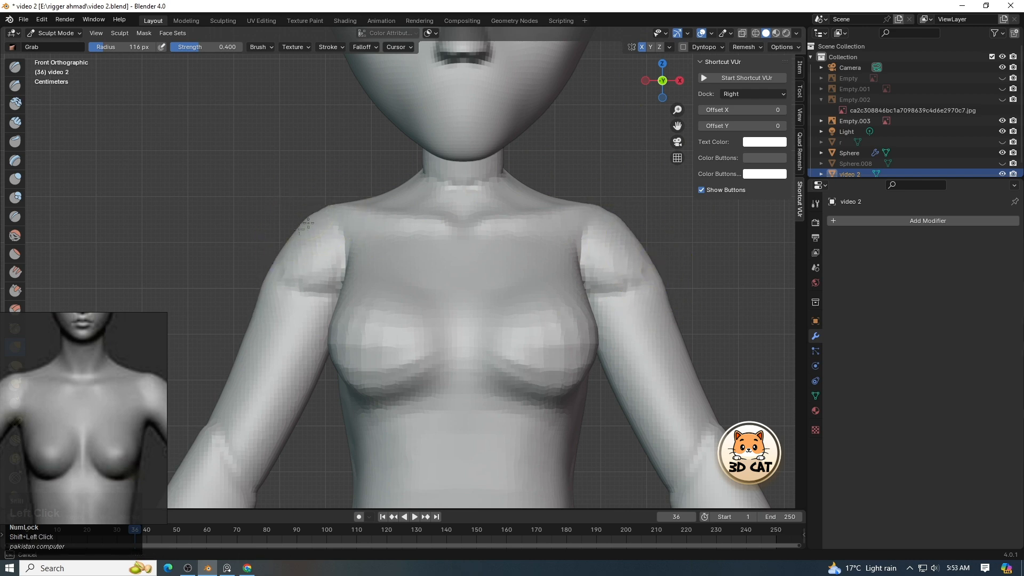
{"action": "left_click_drag", "start_coordinate": [283, 285], "coordinate": [271, 308]}
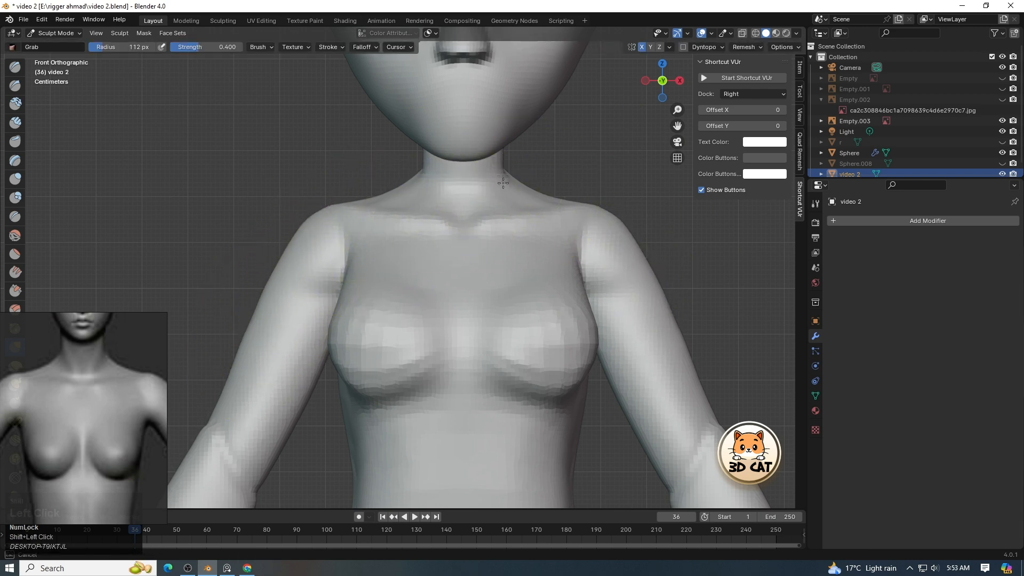
{"action": "left_click_drag", "start_coordinate": [677, 112], "coordinate": [676, 127]}
{"action": "left_click_drag", "start_coordinate": [678, 126], "coordinate": [677, 101]}
Build up the shoulders to match the arm reference using a 42 px Inflate brush.
{"action": "left_click_drag", "start_coordinate": [70, 414], "coordinate": [170, 348]}
{"action": "left_click_drag", "start_coordinate": [678, 126], "coordinate": [692, 186]}
{"action": "left_click_drag", "start_coordinate": [678, 110], "coordinate": [678, 103]}
{"action": "left_click", "coordinate": [15, 179]}
{"action": "left_click_drag", "start_coordinate": [387, 188], "coordinate": [356, 188]}
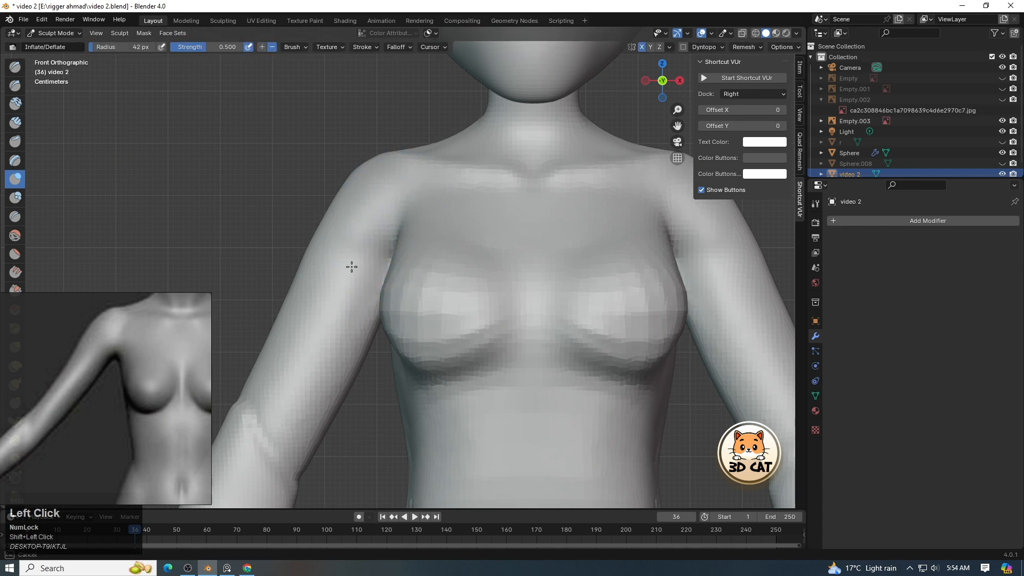
{"action": "scroll", "coordinate": [352, 267], "scroll_direction": "down", "scroll_amount": 1}
{"action": "scroll", "coordinate": [297, 310], "scroll_direction": "down", "scroll_amount": 2}
{"action": "scroll", "coordinate": [338, 381], "scroll_direction": "up", "scroll_amount": 1}
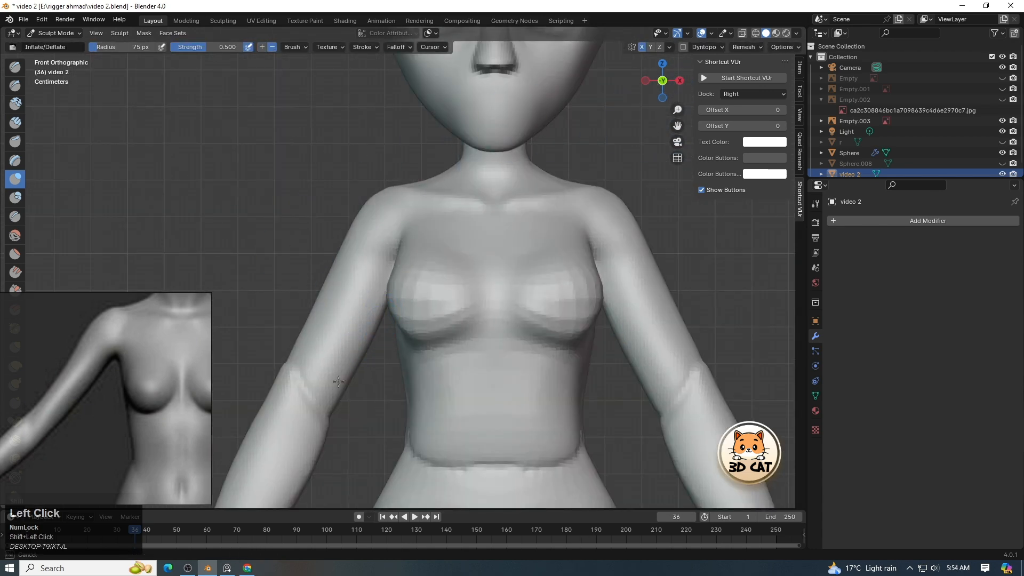
Smooth the faceted surface of the breasts and round out their upper part with the Inflate brush.
{"action": "left_click_drag", "start_coordinate": [678, 126], "coordinate": [688, 47]}
{"action": "key", "text": "f"}
{"action": "left_click_drag", "start_coordinate": [537, 228], "coordinate": [585, 213], "text": "shift"}
{"action": "left_click_drag", "start_coordinate": [678, 110], "coordinate": [677, 96]}
{"action": "key", "text": "f"}
{"action": "left_click", "coordinate": [400, 204]}
{"action": "left_click_drag", "start_coordinate": [418, 215], "coordinate": [427, 245]}
{"action": "left_click_drag", "start_coordinate": [469, 214], "coordinate": [407, 190]}
Refine the volume of the breasts with an Inflate brush of about 50 px.
{"action": "key", "text": "f"}
{"action": "left_click", "coordinate": [506, 184]}
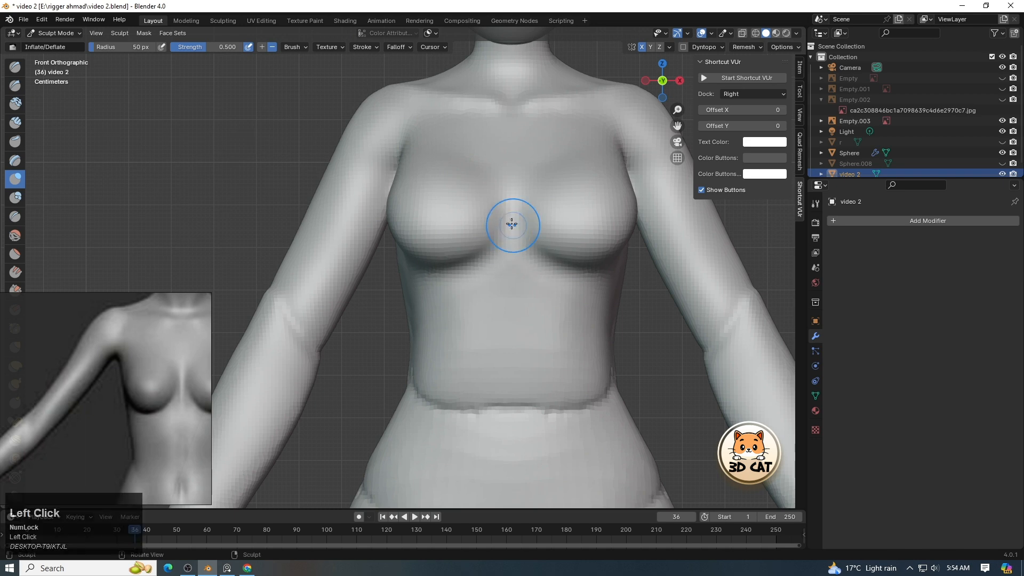
{"action": "left_click_drag", "start_coordinate": [402, 191], "coordinate": [423, 209]}
{"action": "key", "text": "f"}
{"action": "left_click", "coordinate": [463, 224]}
Smooth the waist seam between torso and hips with the Grab brush at about 98 px.
{"action": "left_click_drag", "start_coordinate": [678, 110], "coordinate": [678, 126]}
{"action": "key", "text": "g"}
{"action": "key", "text": "f"}
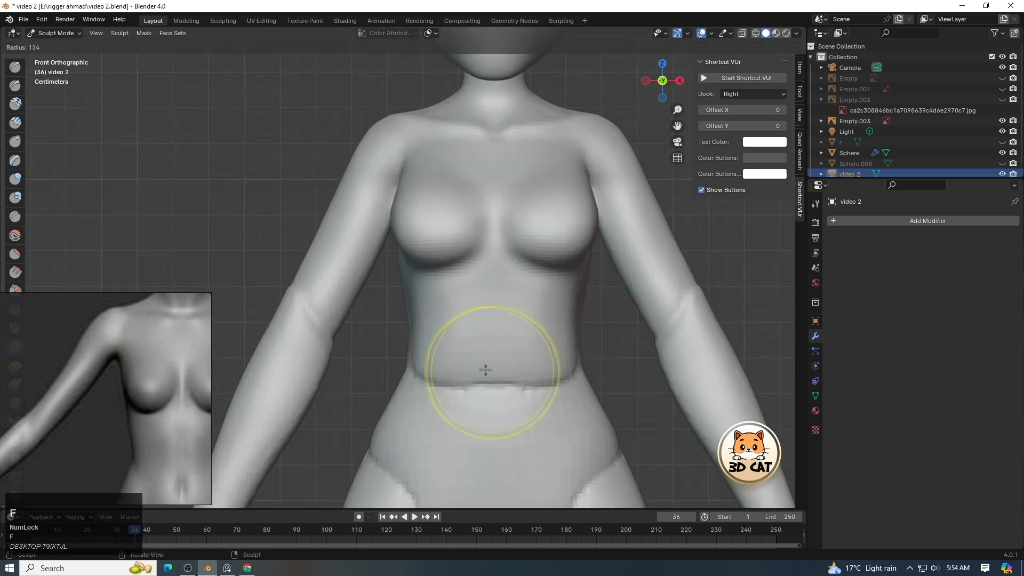
{"action": "left_click", "coordinate": [485, 371]}
{"action": "left_click", "coordinate": [190, 569]}
{"action": "left_click", "coordinate": [190, 567]}
{"action": "left_click_drag", "start_coordinate": [570, 337], "coordinate": [568, 359], "text": "shift"}
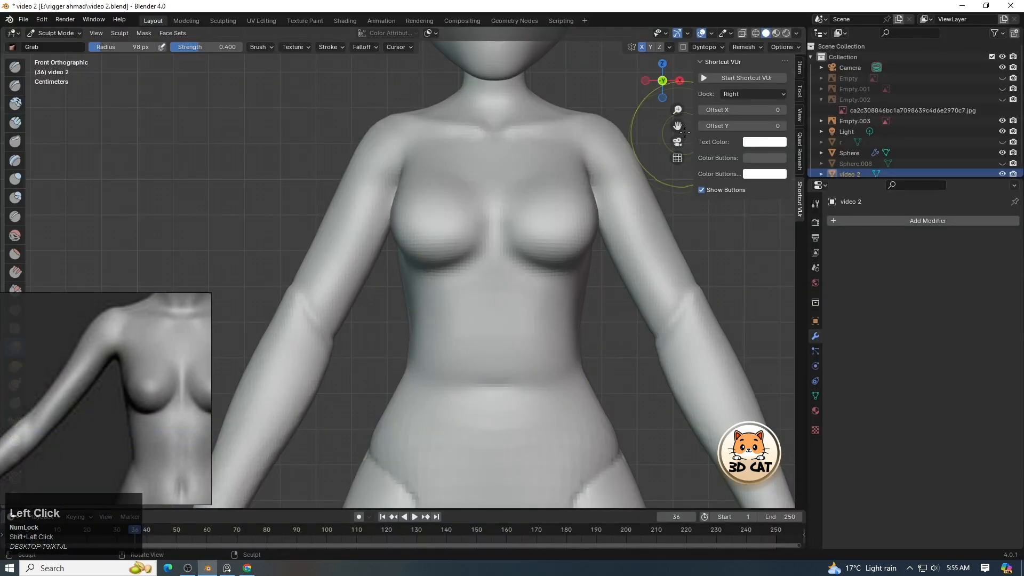
Smooth the creases between hips and thighs and the elbow seams with the Grab brush at about 118 px.
{"action": "left_click_drag", "start_coordinate": [678, 125], "coordinate": [562, 211]}
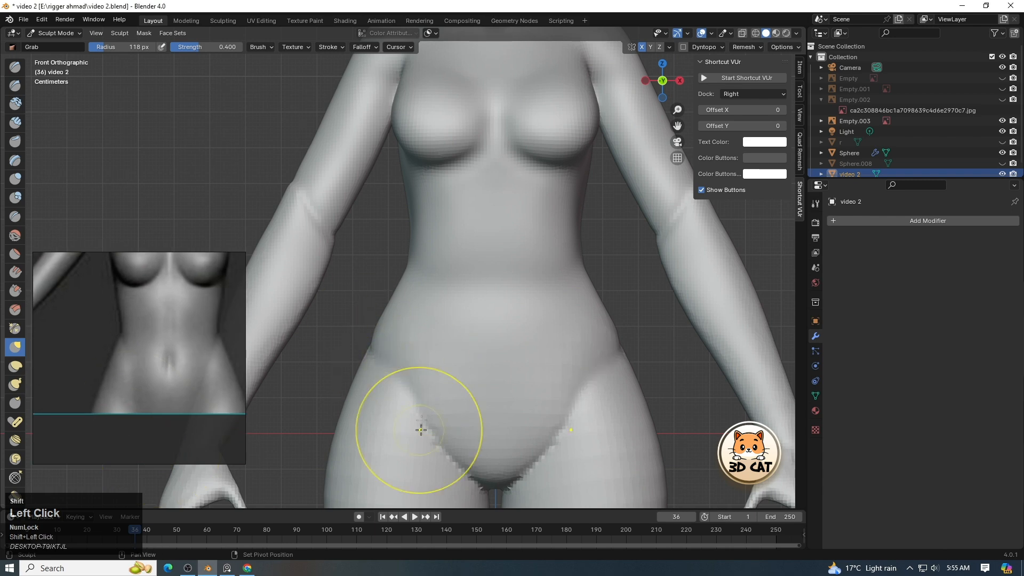
{"action": "left_click_drag", "start_coordinate": [321, 130], "coordinate": [334, 136]}
{"action": "mouse_move", "coordinate": [678, 110]}
{"action": "left_mouse_down"}
{"action": "mouse_move", "coordinate": [622, 170]}
{"action": "mouse_move", "coordinate": [673, 198]}
{"action": "mouse_move", "coordinate": [667, 64]}
{"action": "left_mouse_up"}
{"action": "key", "text": "f"}
{"action": "left_click", "coordinate": [317, 215]}
{"action": "mouse_move", "coordinate": [677, 110]}
{"action": "left_mouse_down"}
{"action": "mouse_move", "coordinate": [675, 192]}
{"action": "mouse_move", "coordinate": [675, 120]}
{"action": "left_mouse_up"}
Carve a central line down the abdomen with a 28 px Draw brush and soften it with a 72 px brush.
{"action": "left_click", "coordinate": [15, 67]}
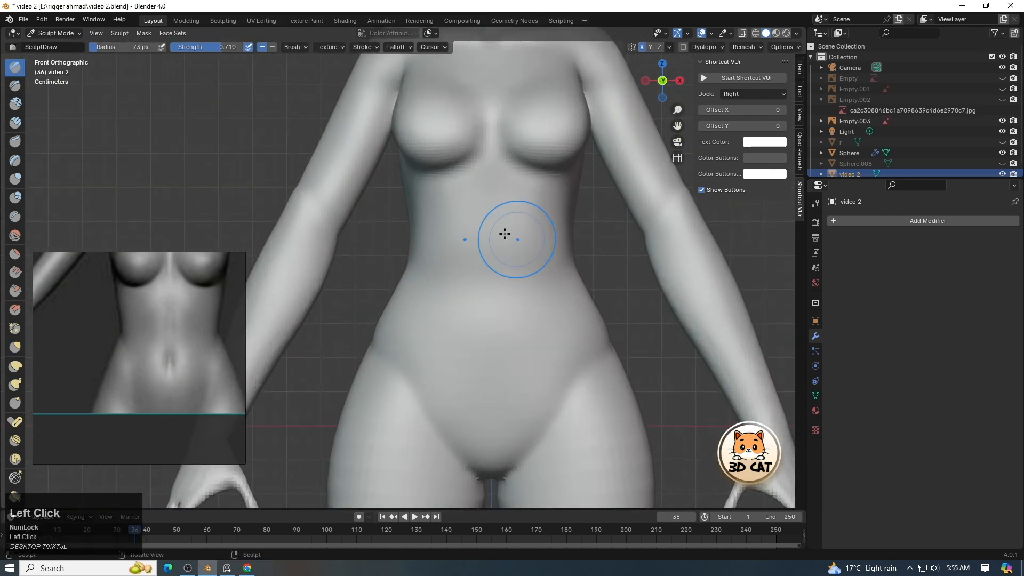
{"action": "key", "text": "f"}
{"action": "left_click", "coordinate": [486, 171]}
{"action": "left_click_drag", "start_coordinate": [492, 160], "coordinate": [493, 264]}
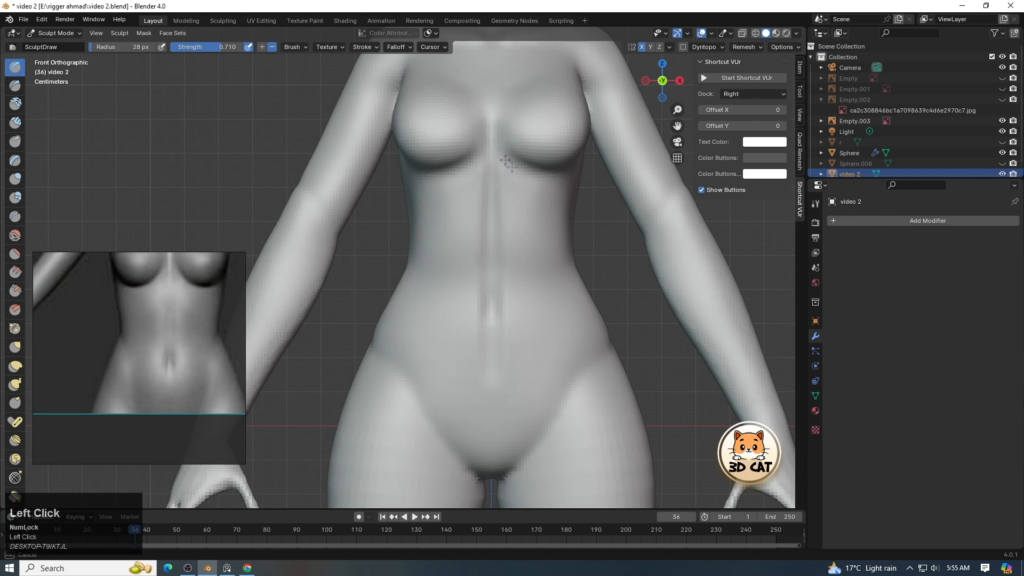
{"action": "key", "text": "f"}
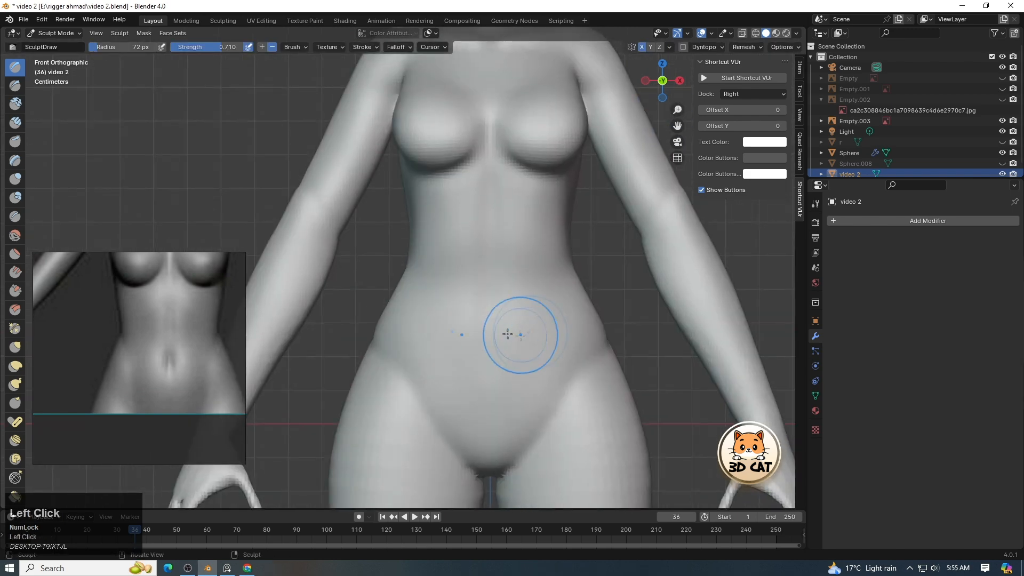
Fill out the lower belly with an Inflate brush of about 89 px.
{"action": "middle_click_drag", "start_coordinate": [507, 393], "coordinate": [489, 350], "text": "shift"}
{"action": "key", "text": "f"}
{"action": "left_click", "coordinate": [540, 310]}
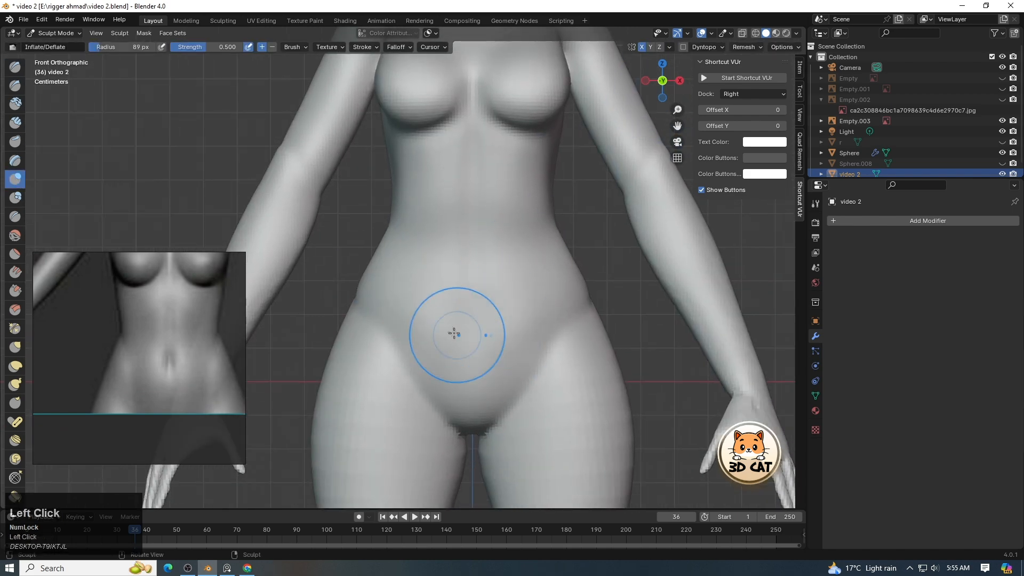
{"action": "mouse_move", "coordinate": [678, 110]}
{"action": "left_mouse_down"}
{"action": "mouse_move", "coordinate": [677, 186]}
{"action": "mouse_move", "coordinate": [677, 108]}
{"action": "left_mouse_up"}
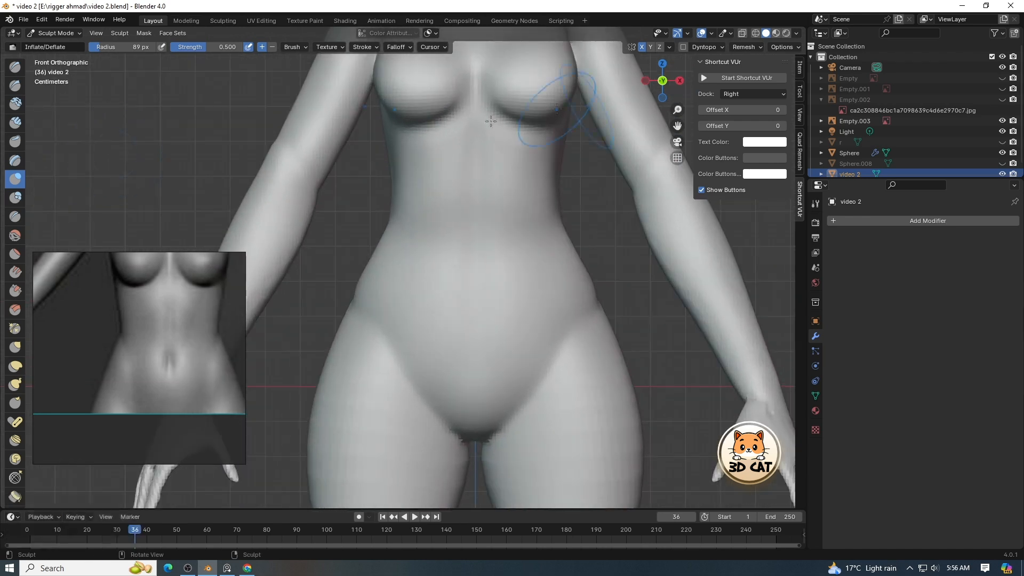
Carve the abdominal midline and the navel with a 17 px Draw brush.
{"action": "left_click", "coordinate": [15, 67]}
{"action": "key", "text": "f"}
{"action": "left_click", "coordinate": [435, 219]}
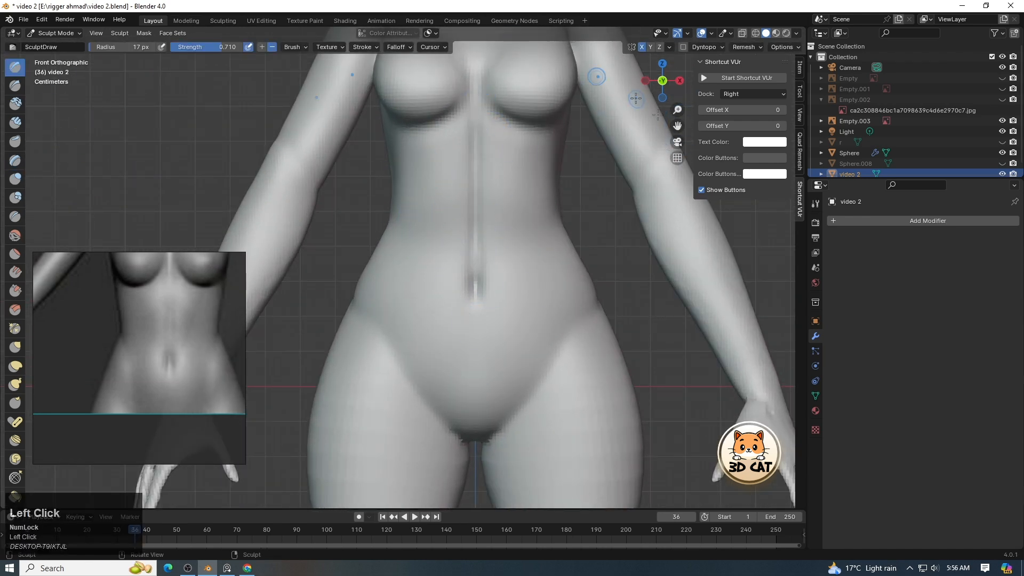
Adjust the shape of the chest and breasts with a Grab brush of about 97 px.
{"action": "middle_click_drag", "start_coordinate": [659, 114], "coordinate": [635, 214], "text": "shift"}
{"action": "key", "text": "g"}
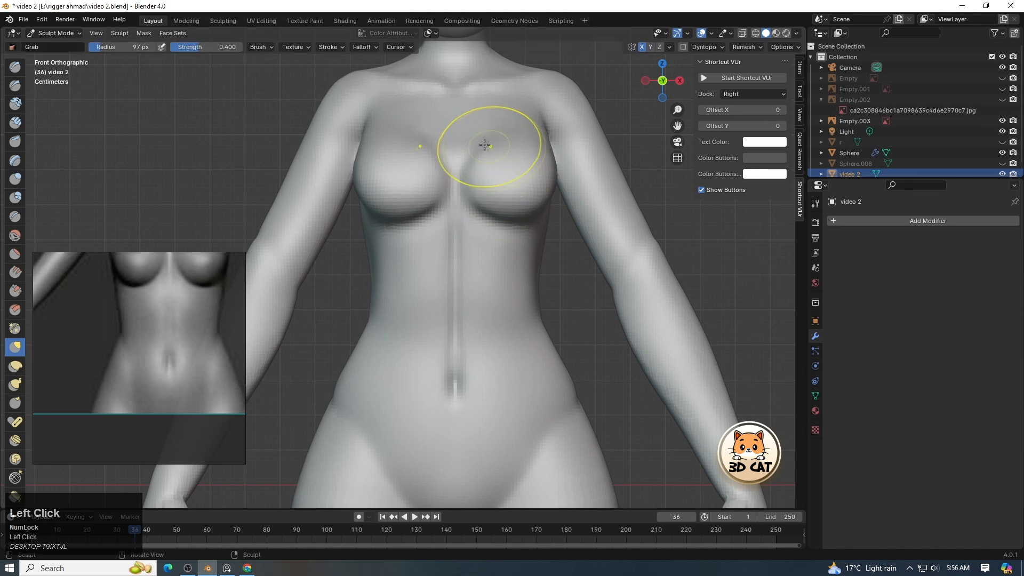
{"action": "mouse_move", "coordinate": [678, 110]}
{"action": "left_mouse_down"}
{"action": "mouse_move", "coordinate": [677, 177]}
{"action": "mouse_move", "coordinate": [687, 77]}
{"action": "left_mouse_up"}
{"action": "key", "text": "f"}
{"action": "left_click", "coordinate": [481, 155]}
Curve the outer contour of the forearms outward with a Grab brush of about 80 px and smooth them.
{"action": "mouse_move", "coordinate": [678, 110]}
{"action": "left_mouse_down"}
{"action": "mouse_move", "coordinate": [677, 85]}
{"action": "mouse_move", "coordinate": [673, 152]}
{"action": "mouse_move", "coordinate": [664, 108]}
{"action": "mouse_move", "coordinate": [664, 121]}
{"action": "left_mouse_up"}
{"action": "key", "text": "f"}
{"action": "left_click", "coordinate": [694, 205]}
{"action": "left_click_drag", "start_coordinate": [644, 180], "coordinate": [657, 176]}
{"action": "left_click_drag", "start_coordinate": [667, 230], "coordinate": [677, 234]}
{"action": "left_click_drag", "start_coordinate": [695, 285], "coordinate": [703, 286]}
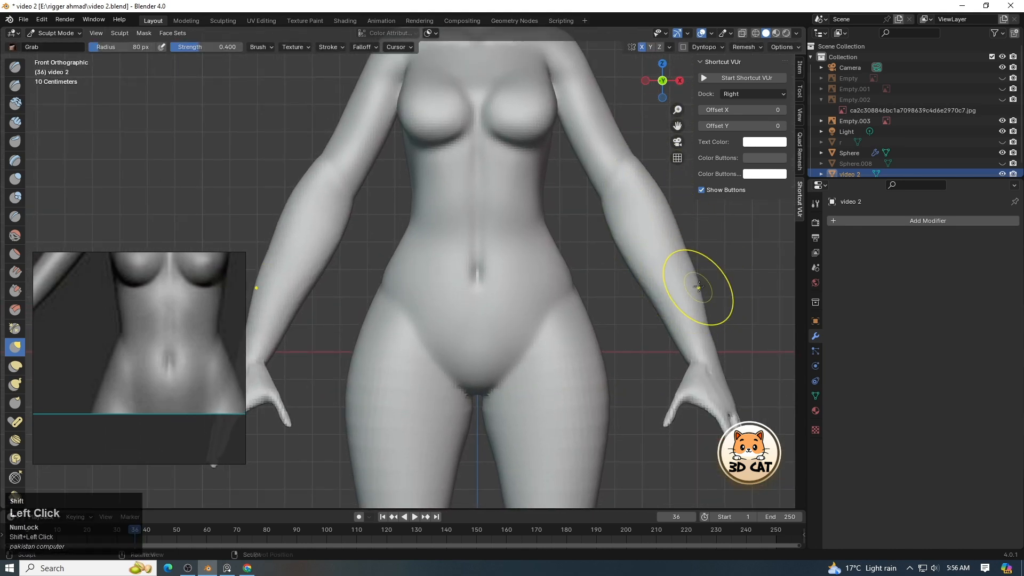
{"action": "left_click_drag", "start_coordinate": [675, 224], "coordinate": [671, 226]}
Adjust the forearms near the wrists with a Grab brush of about 51 px.
{"action": "mouse_move", "coordinate": [678, 110]}
{"action": "left_mouse_down"}
{"action": "mouse_move", "coordinate": [676, 165]}
{"action": "mouse_move", "coordinate": [676, 123]}
{"action": "left_mouse_up"}
{"action": "key", "text": "f"}
{"action": "left_click", "coordinate": [283, 341]}
{"action": "left_click_drag", "start_coordinate": [309, 304], "coordinate": [283, 297]}
Carve curved lines from the waist toward the groin with the Draw brush and adjust the hips with the Grab brush.
{"action": "mouse_move", "coordinate": [678, 110]}
{"action": "left_mouse_down"}
{"action": "mouse_move", "coordinate": [677, 170]}
{"action": "mouse_move", "coordinate": [674, 91]}
{"action": "left_mouse_up"}
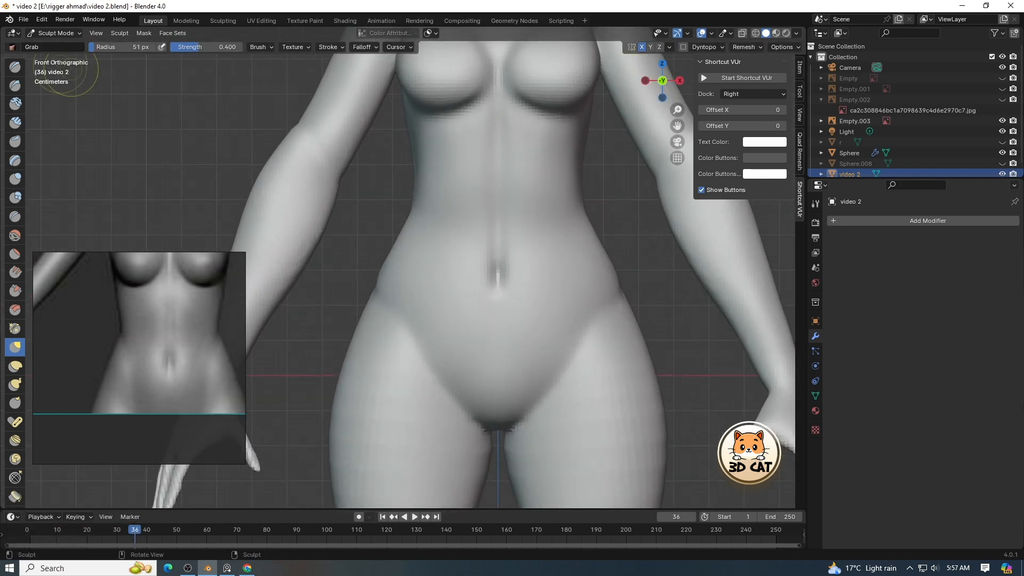
{"action": "left_click", "coordinate": [15, 67]}
{"action": "key", "text": "f"}
{"action": "left_click", "coordinate": [419, 367]}
{"action": "key", "text": "g"}
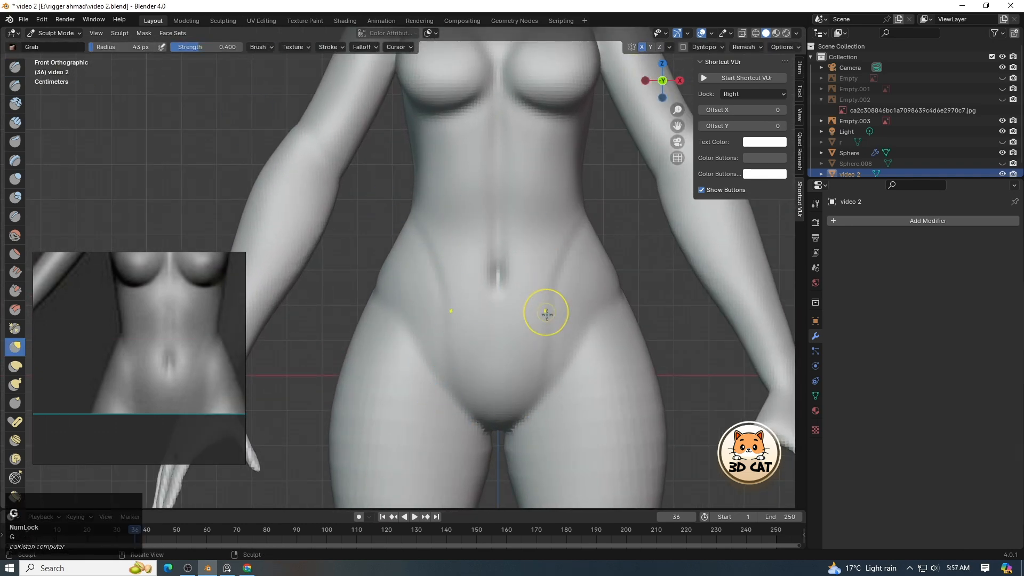
{"action": "key", "text": "f"}
{"action": "left_click", "coordinate": [628, 320]}
Fill out and smooth the lower belly and hip area with the Inflate brush at about 50 px.
{"action": "left_click_drag", "start_coordinate": [678, 110], "coordinate": [676, 120]}
{"action": "key", "text": "i"}
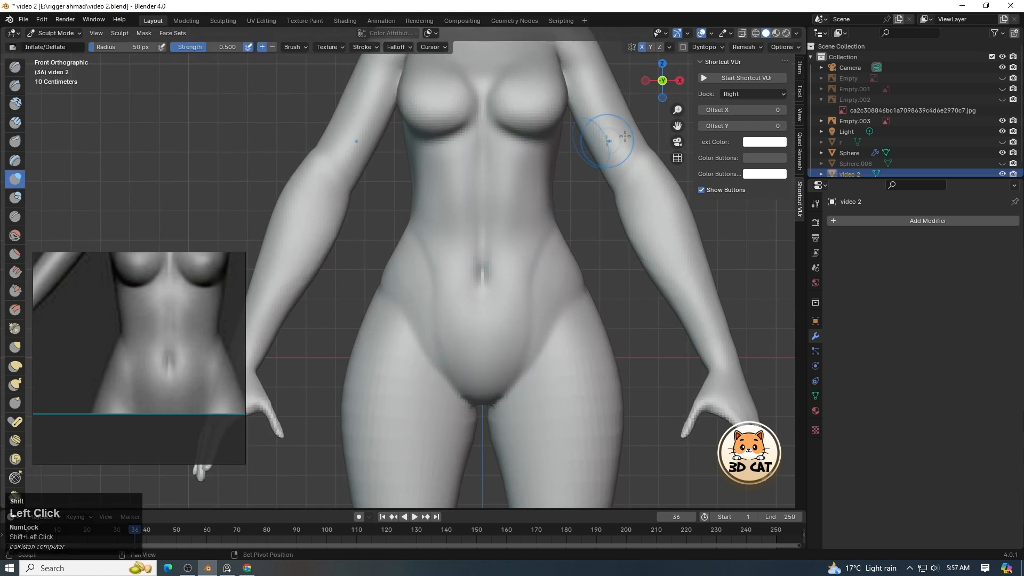
{"action": "mouse_move", "coordinate": [678, 110]}
{"action": "left_mouse_down"}
{"action": "mouse_move", "coordinate": [677, 155]}
{"action": "mouse_move", "coordinate": [674, 56]}
{"action": "left_mouse_up"}
{"action": "left_click_drag", "start_coordinate": [678, 109], "coordinate": [677, 74]}
{"action": "key", "text": "f"}
{"action": "left_click", "coordinate": [442, 221]}
Bring the leg reference into view and shape the knees with an Inflate brush of about 75 px.
{"action": "key", "text": "z"}
{"action": "mouse_move", "coordinate": [80, 341]}
{"action": "left_mouse_down"}
{"action": "mouse_move", "coordinate": [124, 308]}
{"action": "mouse_move", "coordinate": [171, 311]}
{"action": "left_mouse_up"}
{"action": "left_click_drag", "start_coordinate": [224, 346], "coordinate": [180, 284]}
{"action": "left_click_drag", "start_coordinate": [678, 110], "coordinate": [676, 144]}
{"action": "left_click_drag", "start_coordinate": [677, 126], "coordinate": [695, 33]}
{"action": "mouse_move", "coordinate": [678, 110]}
{"action": "left_mouse_down"}
{"action": "mouse_move", "coordinate": [679, 28]}
{"action": "mouse_move", "coordinate": [676, 80]}
{"action": "left_mouse_up"}
{"action": "key", "text": "f"}
{"action": "left_click", "coordinate": [401, 221]}
{"action": "mouse_move", "coordinate": [417, 207]}
{"action": "left_mouse_down"}
{"action": "mouse_move", "coordinate": [431, 235]}
{"action": "mouse_move", "coordinate": [423, 255]}
{"action": "left_mouse_up"}
{"action": "key", "text": "f"}
{"action": "left_click", "coordinate": [437, 232]}
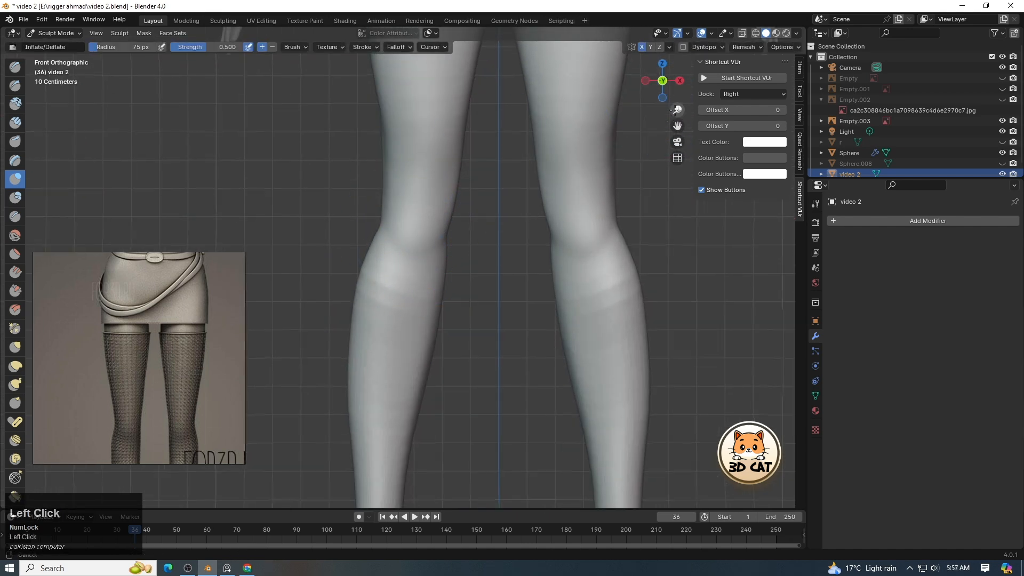
Bring the arm reference into view and carve a muscle line along the forearms with a 24 px Draw brush.
{"action": "mouse_move", "coordinate": [678, 110]}
{"action": "left_mouse_down"}
{"action": "mouse_move", "coordinate": [677, 152]}
{"action": "mouse_move", "coordinate": [677, 98]}
{"action": "left_mouse_up"}
{"action": "left_click_drag", "start_coordinate": [678, 110], "coordinate": [668, 414]}
{"action": "mouse_move", "coordinate": [677, 110]}
{"action": "left_mouse_down"}
{"action": "mouse_move", "coordinate": [678, 155]}
{"action": "mouse_move", "coordinate": [678, 101]}
{"action": "left_mouse_up"}
{"action": "middle_click_drag", "start_coordinate": [124, 304], "coordinate": [182, 342]}
{"action": "right_click_drag", "start_coordinate": [182, 342], "coordinate": [140, 327]}
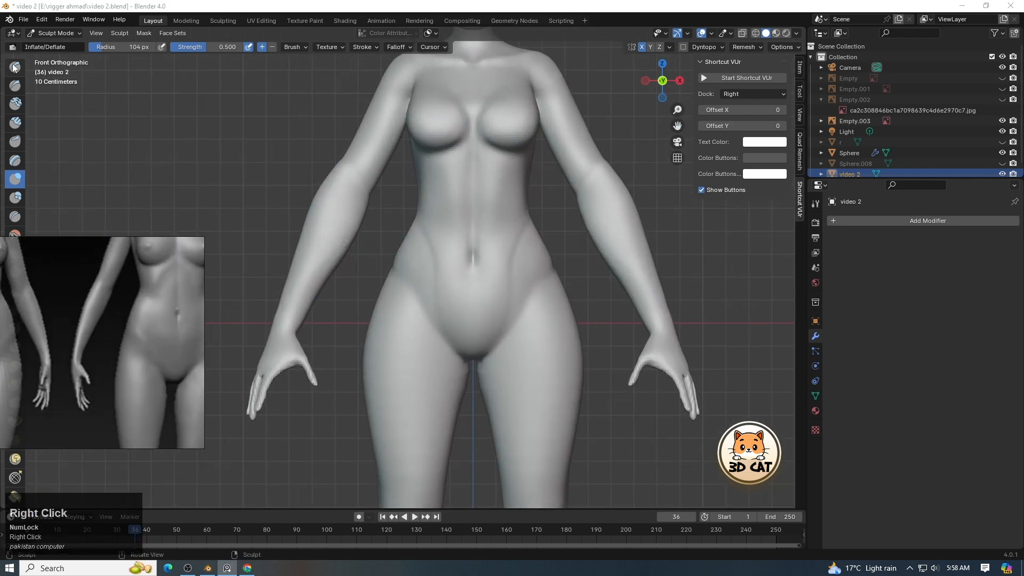
{"action": "left_click", "coordinate": [15, 67]}
{"action": "key", "text": "f"}
{"action": "left_click", "coordinate": [365, 203]}
{"action": "left_click_drag", "start_coordinate": [346, 205], "coordinate": [322, 258]}
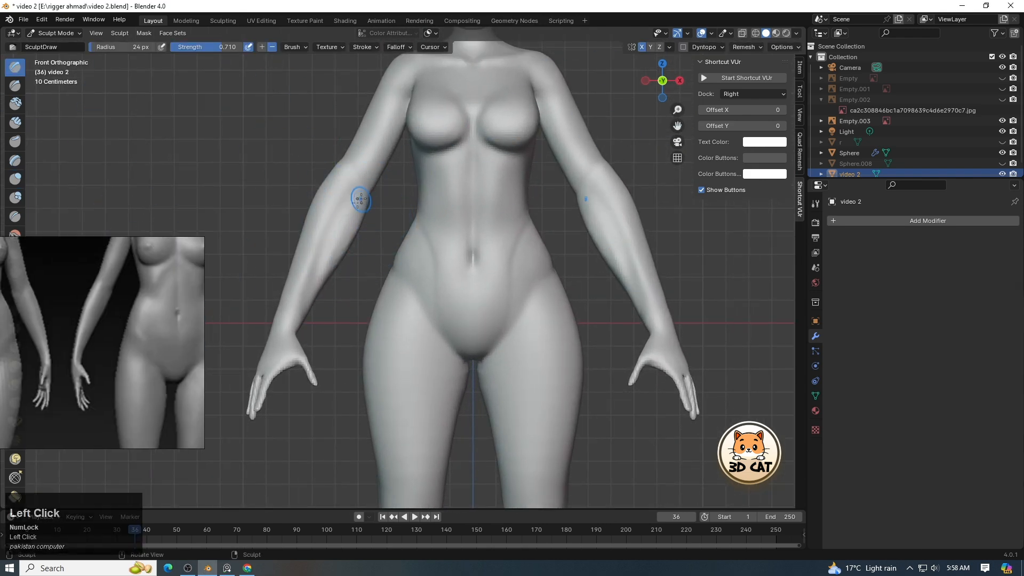
Reshape and smooth the forearm muscle lines, using a brush of about 48 px for smoothing.
{"action": "left_click_drag", "start_coordinate": [677, 126], "coordinate": [712, 124]}
{"action": "left_click_drag", "start_coordinate": [678, 110], "coordinate": [677, 98]}
{"action": "key", "text": "g"}
{"action": "key", "text": "f"}
{"action": "left_click", "coordinate": [370, 271]}
{"action": "mouse_move", "coordinate": [353, 267]}
{"action": "left_mouse_down", "text": "shift"}
{"action": "mouse_move", "coordinate": [370, 213]}
{"action": "mouse_move", "coordinate": [335, 324]}
{"action": "left_mouse_up", "text": "shift"}
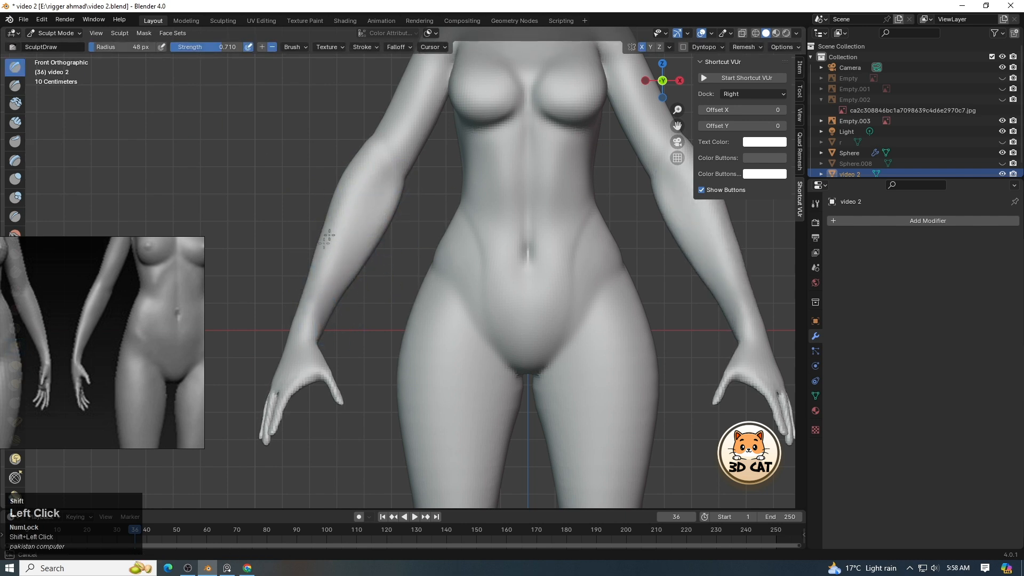
Refine and smooth the elbow and forearm contours, using the Grab brush at about 83 px.
{"action": "left_click_drag", "start_coordinate": [677, 110], "coordinate": [684, 93]}
{"action": "left_click", "coordinate": [388, 254]}
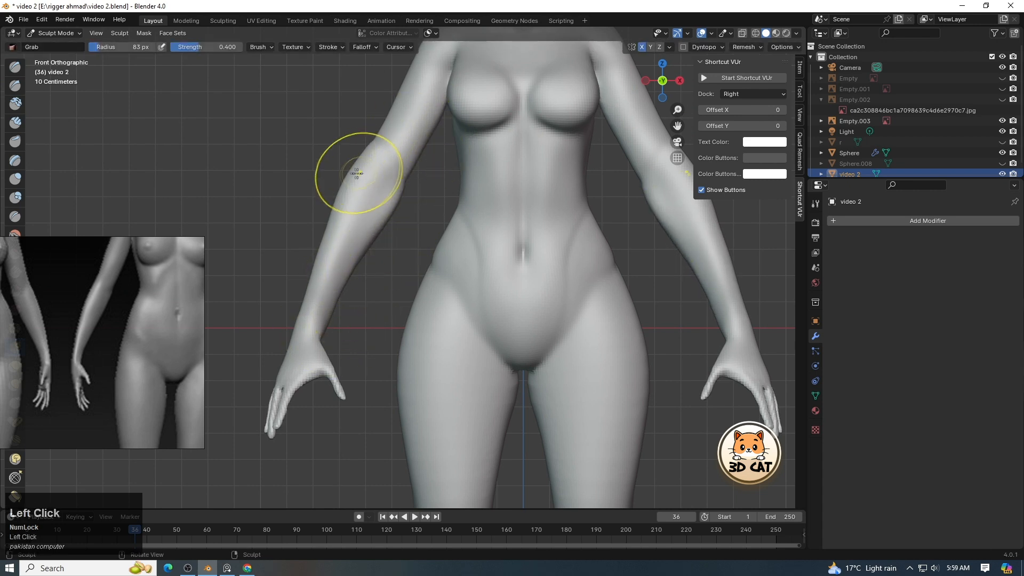
{"action": "left_click_drag", "start_coordinate": [395, 205], "coordinate": [368, 246], "text": "shift"}
{"action": "scroll", "coordinate": [368, 246], "scroll_direction": "down", "scroll_amount": 2}
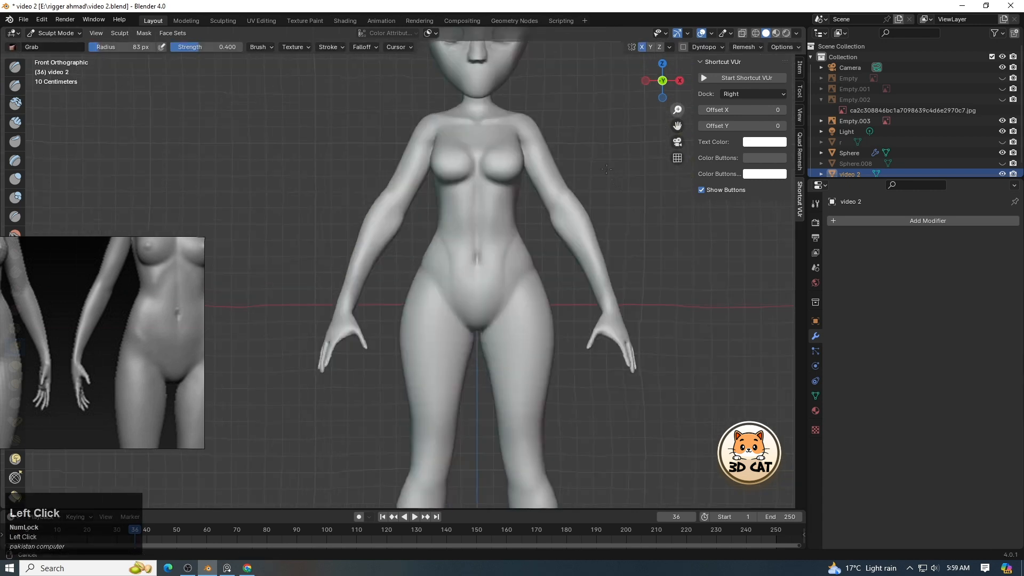
Build up both kneecaps with the Clay Strips brush at about 55 px and smooth the added clay.
{"action": "left_click_drag", "start_coordinate": [678, 109], "coordinate": [684, 85]}
{"action": "left_click_drag", "start_coordinate": [678, 126], "coordinate": [679, 84]}
{"action": "mouse_move", "coordinate": [678, 110]}
{"action": "left_mouse_down"}
{"action": "mouse_move", "coordinate": [703, 54]}
{"action": "mouse_move", "coordinate": [676, 94]}
{"action": "left_mouse_up"}
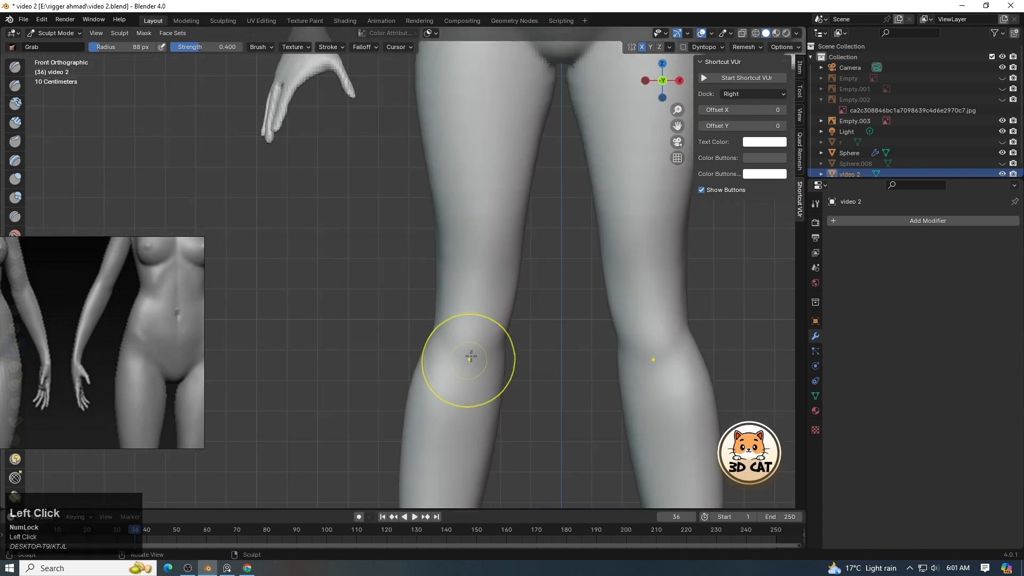
{"action": "left_click", "coordinate": [15, 122]}
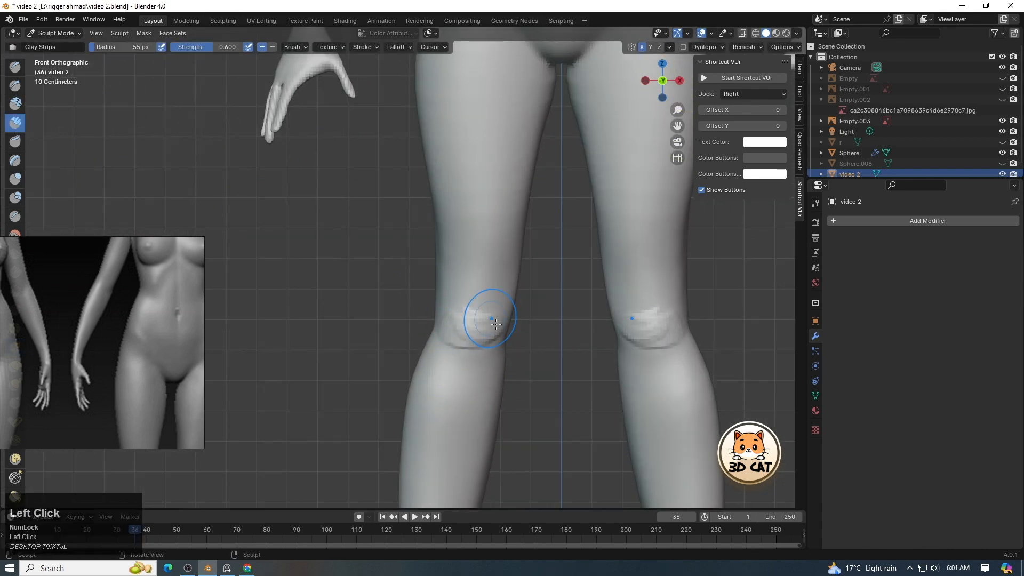
{"action": "key", "text": "f"}
{"action": "mouse_move", "coordinate": [504, 321]}
{"action": "left_mouse_down"}
{"action": "mouse_move", "coordinate": [499, 339]}
{"action": "mouse_move", "coordinate": [460, 318]}
{"action": "left_mouse_up"}
{"action": "left_click", "coordinate": [533, 329]}
Soften the transition around the kneecaps with a subtracting Draw brush, using a radius of about 86 px above the knees.
{"action": "left_click_drag", "start_coordinate": [678, 109], "coordinate": [677, 72]}
{"action": "key", "text": "x"}
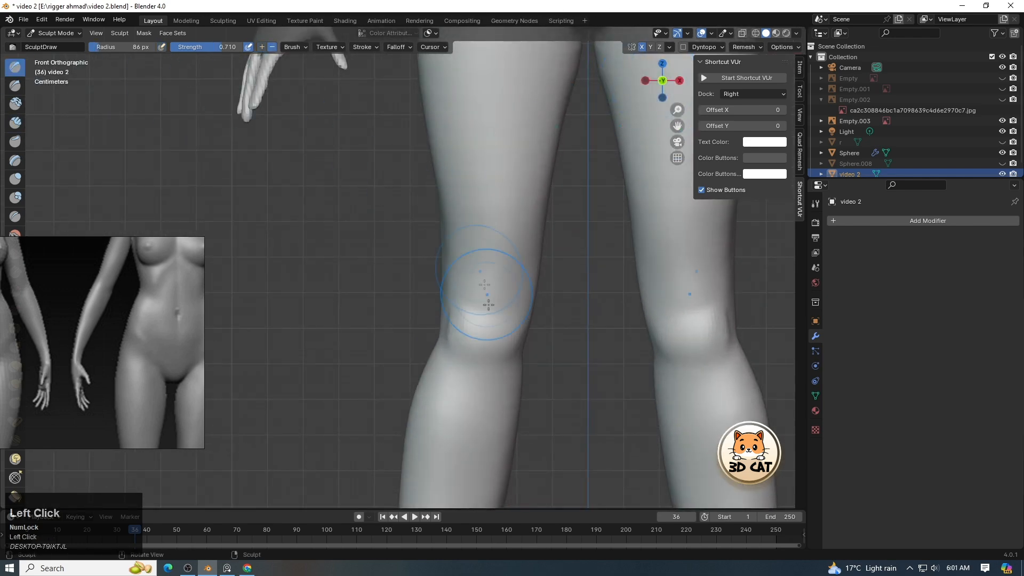
{"action": "key", "text": "f"}
{"action": "left_click", "coordinate": [500, 334]}
{"action": "key", "text": "f"}
{"action": "mouse_move", "coordinate": [508, 340]}
{"action": "left_mouse_down"}
{"action": "mouse_move", "coordinate": [465, 344]}
{"action": "mouse_move", "coordinate": [491, 327]}
{"action": "mouse_move", "coordinate": [474, 323]}
{"action": "left_mouse_up"}
{"action": "left_click", "coordinate": [502, 338]}
Carve hollows beside the kneecaps with the Draw brush and smooth them at a radius of about 62 px.
{"action": "left_click", "coordinate": [15, 122]}
{"action": "left_click_drag", "start_coordinate": [679, 116], "coordinate": [680, 124]}
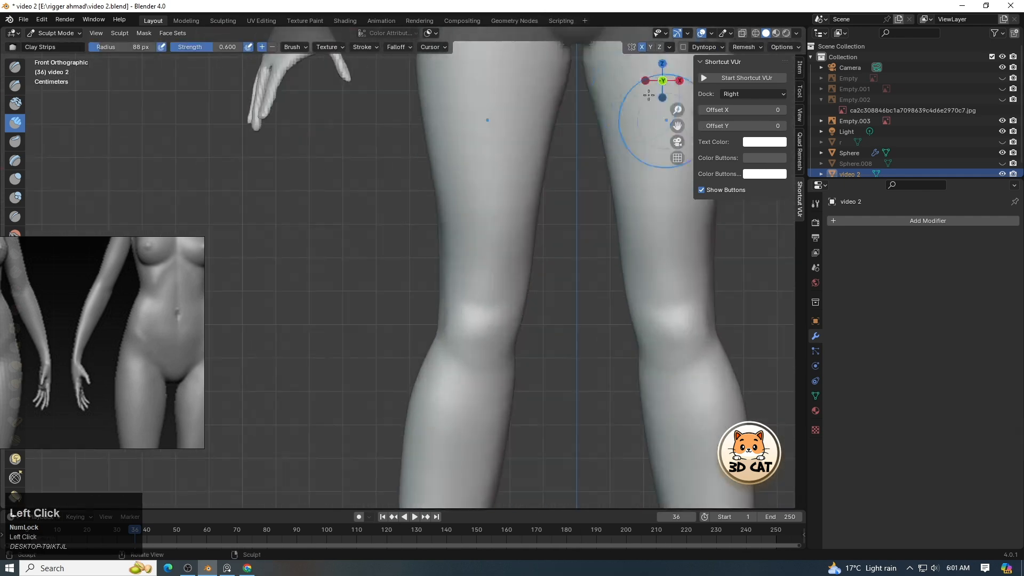
{"action": "key", "text": "x"}
{"action": "mouse_move", "coordinate": [517, 322]}
{"action": "left_mouse_down"}
{"action": "mouse_move", "coordinate": [509, 356]}
{"action": "mouse_move", "coordinate": [504, 349]}
{"action": "left_mouse_up"}
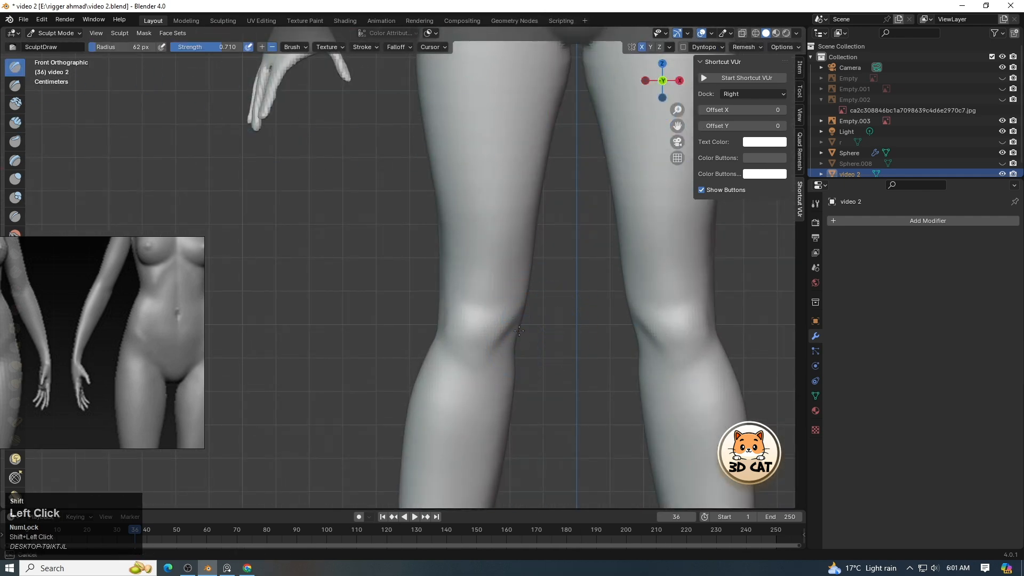
{"action": "left_click_drag", "start_coordinate": [447, 315], "coordinate": [447, 331]}
Switch the body from Sculpt Mode to Object Mode and deselect it.
{"action": "mouse_move", "coordinate": [677, 110]}
{"action": "left_mouse_down"}
{"action": "mouse_move", "coordinate": [679, 143]}
{"action": "mouse_move", "coordinate": [679, 125]}
{"action": "left_mouse_up"}
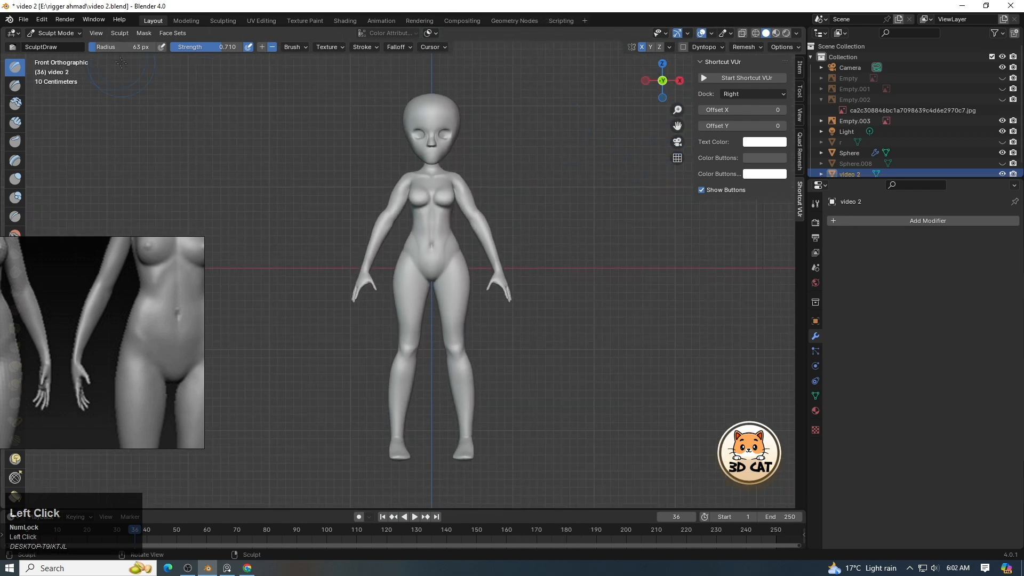
{"action": "left_click", "coordinate": [61, 33]}
{"action": "left_click", "coordinate": [58, 47]}
{"action": "left_click", "coordinate": [222, 97]}
{"action": "left_click", "coordinate": [188, 568]}
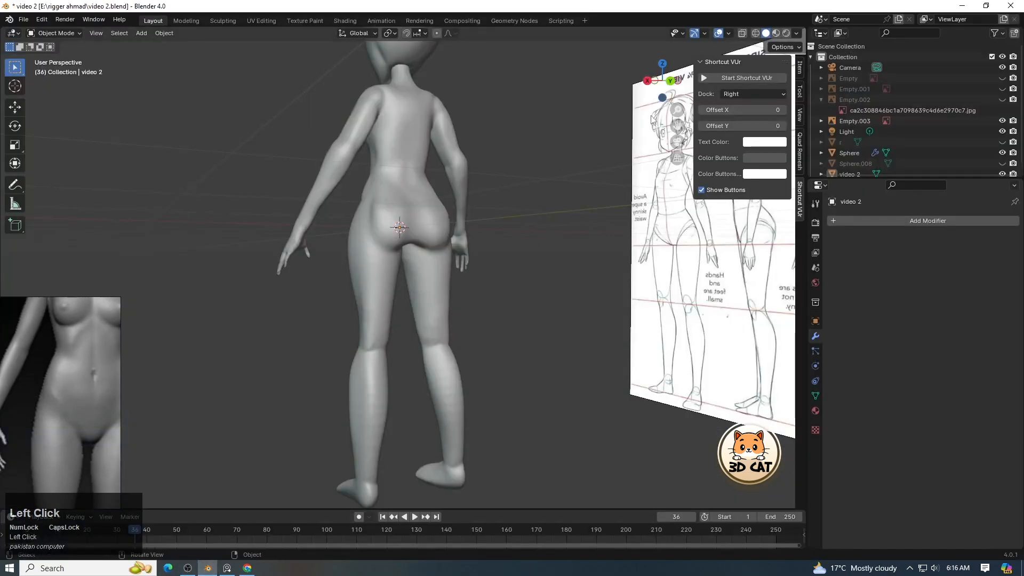
Select the body, enter Sculpt Mode, and round out and smooth the buttocks with a 134 px Inflate/Deflate brush.
{"action": "mouse_move", "coordinate": [677, 110]}
{"action": "left_mouse_down"}
{"action": "mouse_move", "coordinate": [678, 86]}
{"action": "mouse_move", "coordinate": [652, 206]}
{"action": "mouse_move", "coordinate": [677, 95]}
{"action": "left_mouse_up"}
{"action": "left_click", "coordinate": [469, 202]}
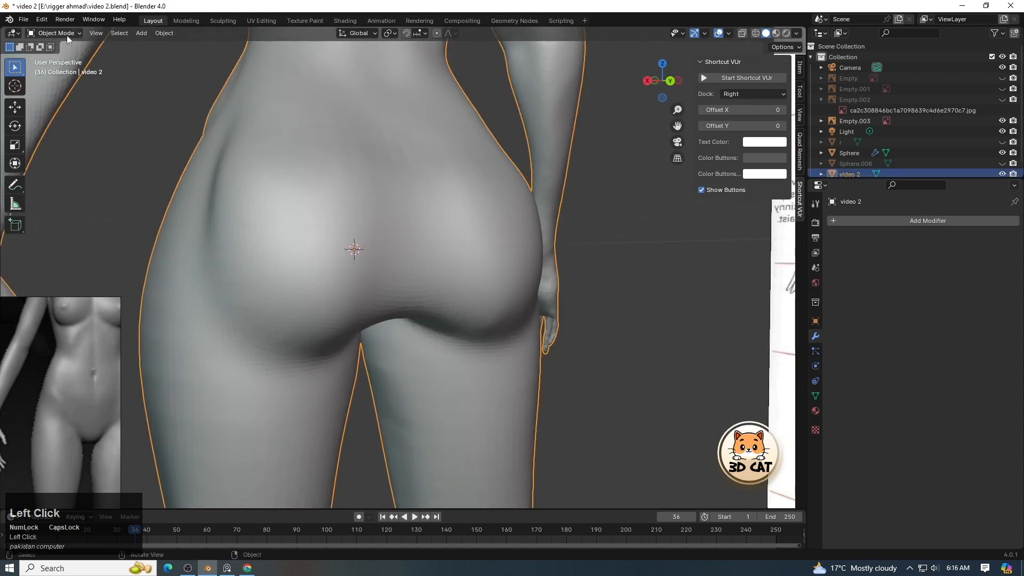
{"action": "left_click", "coordinate": [59, 69]}
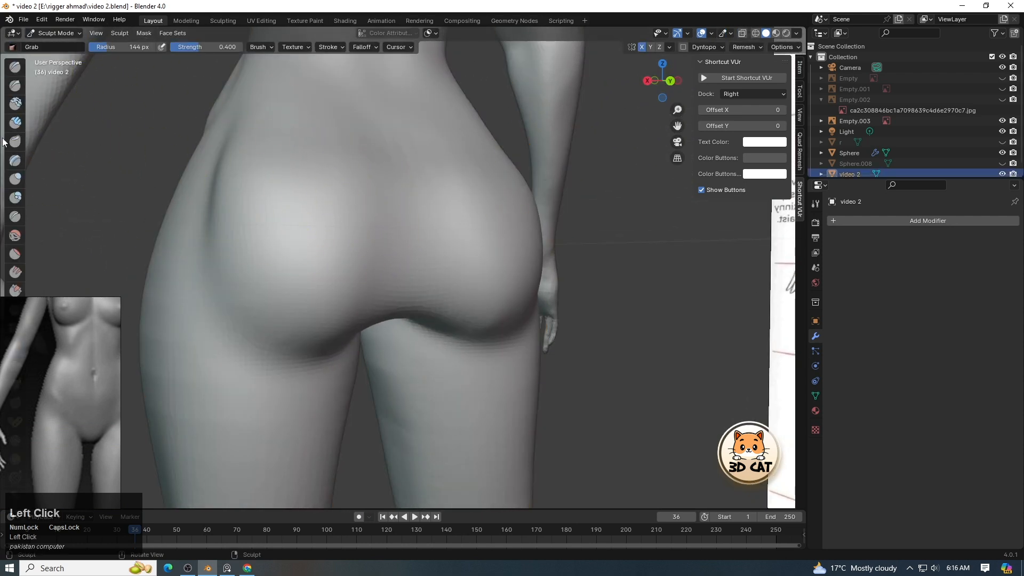
{"action": "mouse_move", "coordinate": [295, 197]}
{"action": "left_mouse_down"}
{"action": "mouse_move", "coordinate": [336, 243]}
{"action": "mouse_move", "coordinate": [359, 175]}
{"action": "left_mouse_up"}
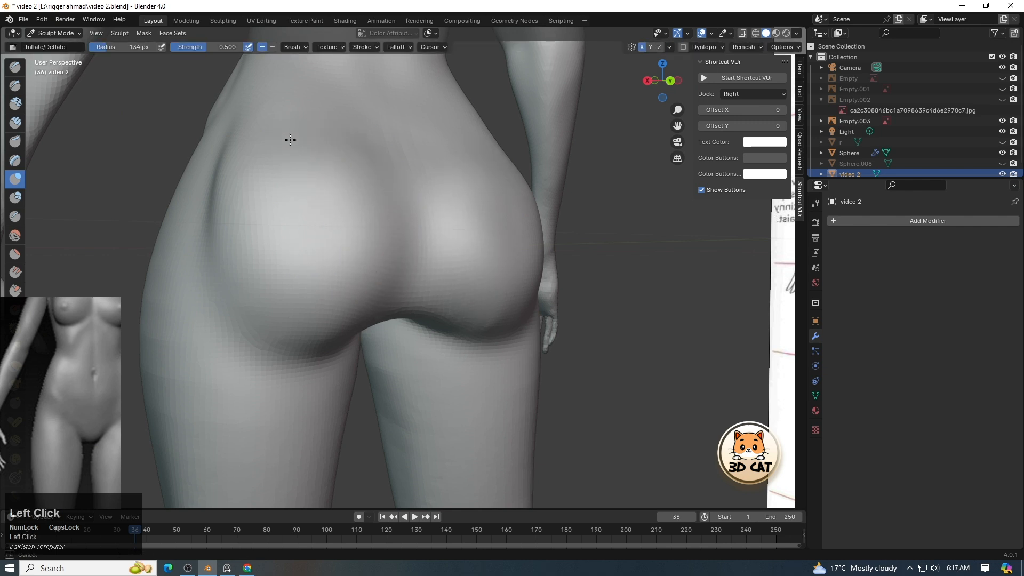
{"action": "mouse_move", "coordinate": [290, 140]}
{"action": "left_mouse_down"}
{"action": "mouse_move", "coordinate": [345, 284]}
{"action": "mouse_move", "coordinate": [320, 338]}
{"action": "mouse_move", "coordinate": [299, 350]}
{"action": "left_mouse_up"}
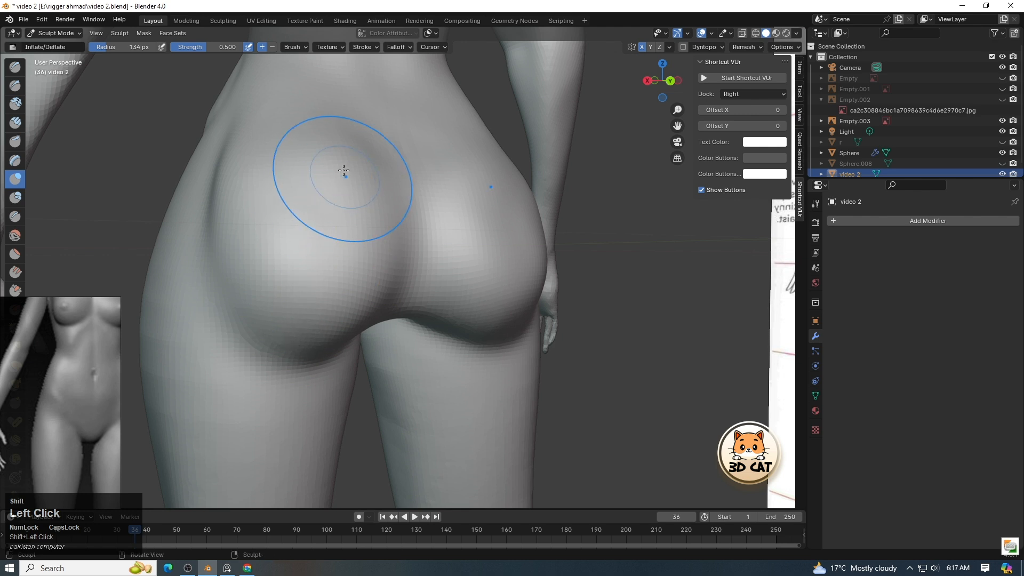
{"action": "mouse_move", "coordinate": [344, 170]}
{"action": "left_mouse_down"}
{"action": "mouse_move", "coordinate": [381, 278]}
{"action": "mouse_move", "coordinate": [405, 248]}
{"action": "left_mouse_up"}
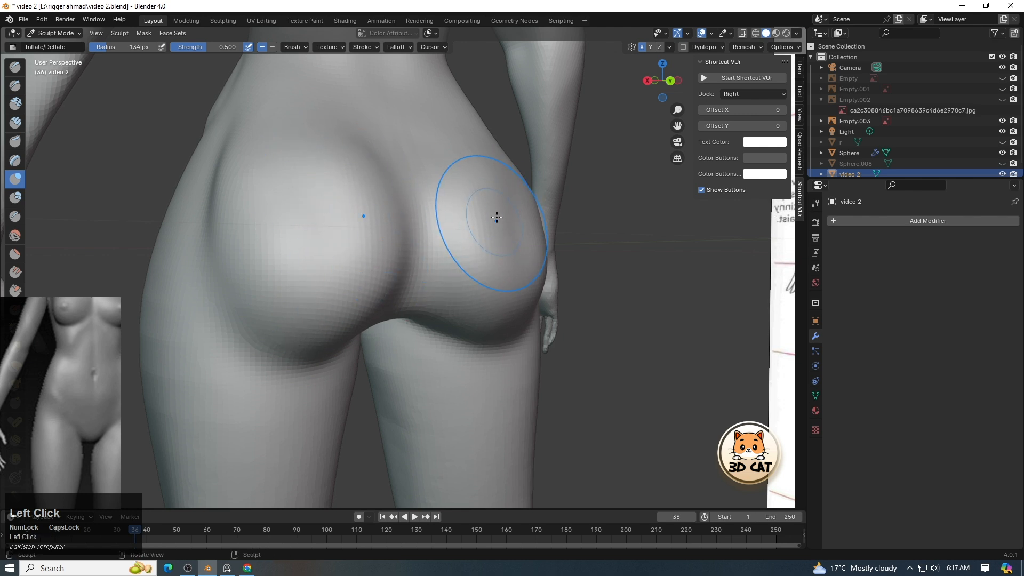
{"action": "left_click_drag", "start_coordinate": [533, 210], "coordinate": [485, 194]}
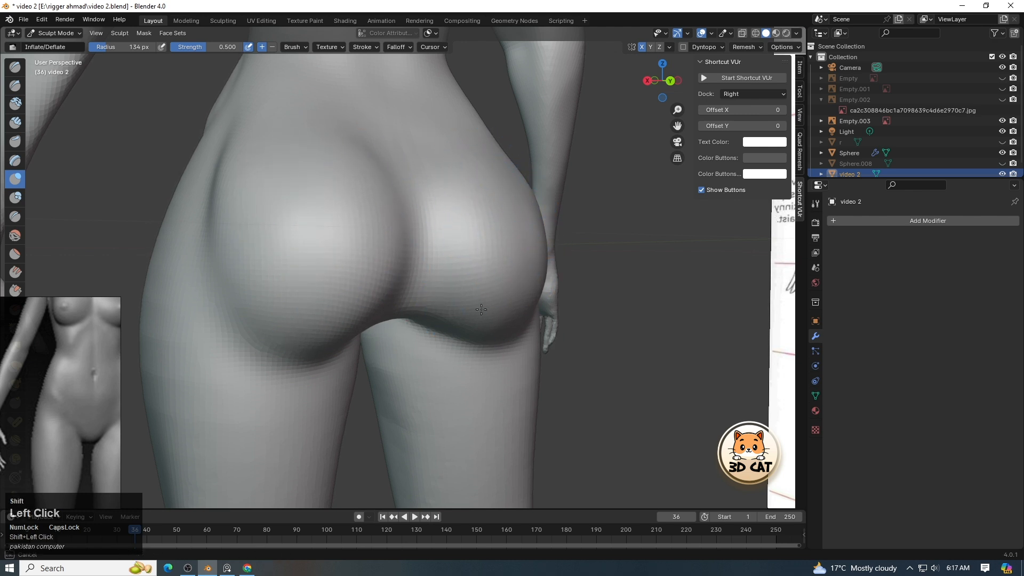
Carve hollows into the lower back above the hips with subtracting Inflate/Deflate and Draw brushes of about 66 px.
{"action": "left_click_drag", "start_coordinate": [678, 109], "coordinate": [636, 153]}
{"action": "mouse_move", "coordinate": [654, 81]}
{"action": "left_mouse_down"}
{"action": "mouse_move", "coordinate": [685, 89]}
{"action": "mouse_move", "coordinate": [693, 68]}
{"action": "left_mouse_up"}
{"action": "key", "text": "f"}
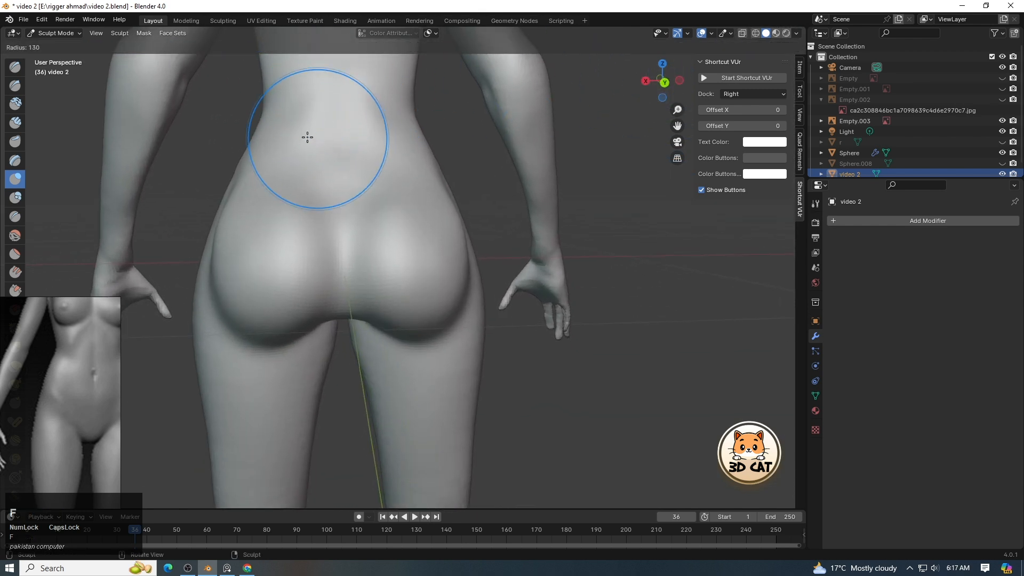
{"action": "left_click", "coordinate": [282, 127]}
{"action": "left_click", "coordinate": [272, 47]}
{"action": "key", "text": "f"}
{"action": "left_click", "coordinate": [276, 124]}
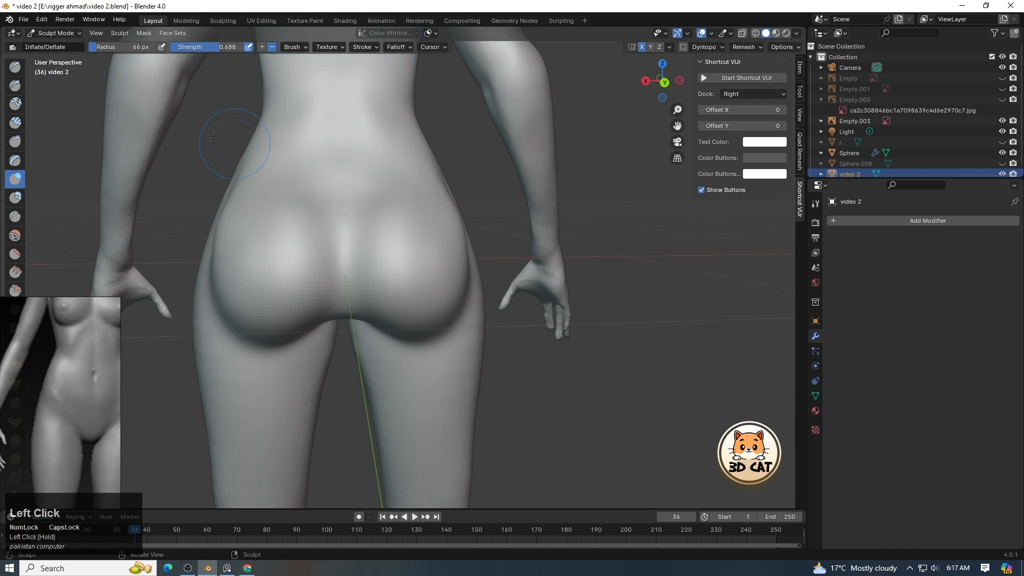
{"action": "left_click", "coordinate": [15, 67]}
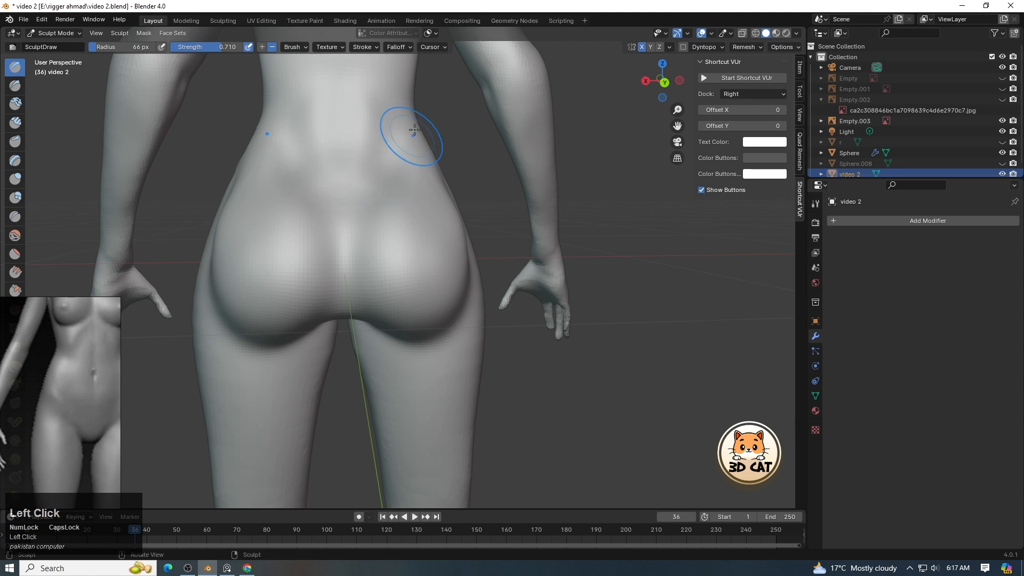
{"action": "left_click_drag", "start_coordinate": [406, 123], "coordinate": [411, 132], "text": "shift"}
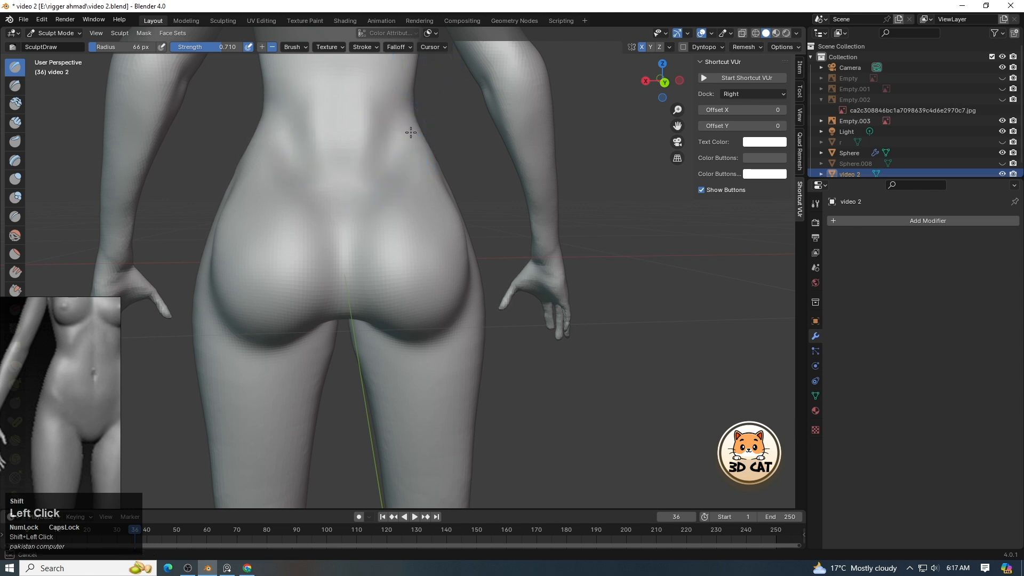
Carve the lower spine line with a 29 px Draw brush and smooth it at about 64 px.
{"action": "left_click", "coordinate": [335, 116]}
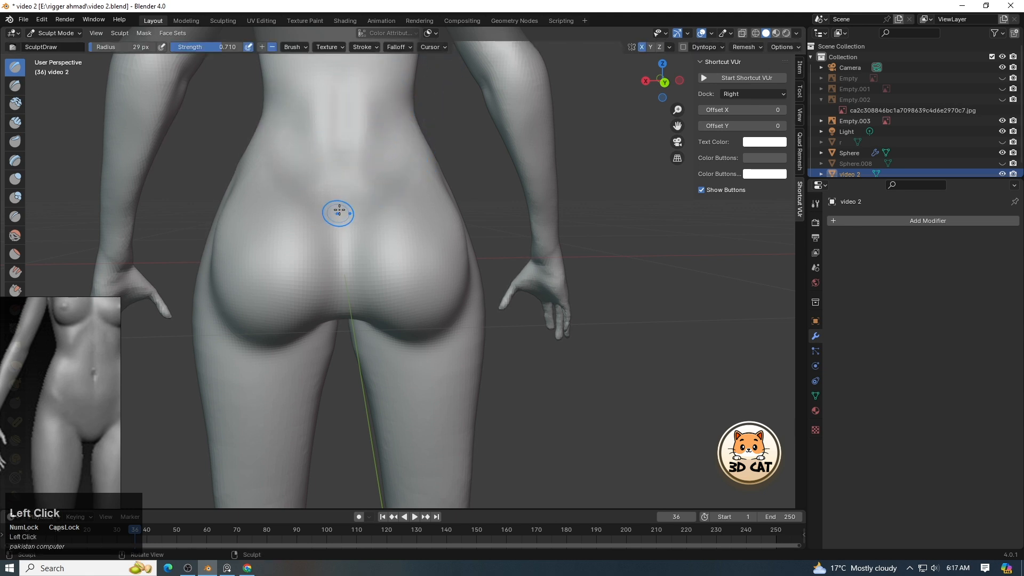
{"action": "left_click_drag", "start_coordinate": [344, 172], "coordinate": [353, 65]}
{"action": "left_click_drag", "start_coordinate": [350, 219], "coordinate": [346, 141], "text": "shift"}
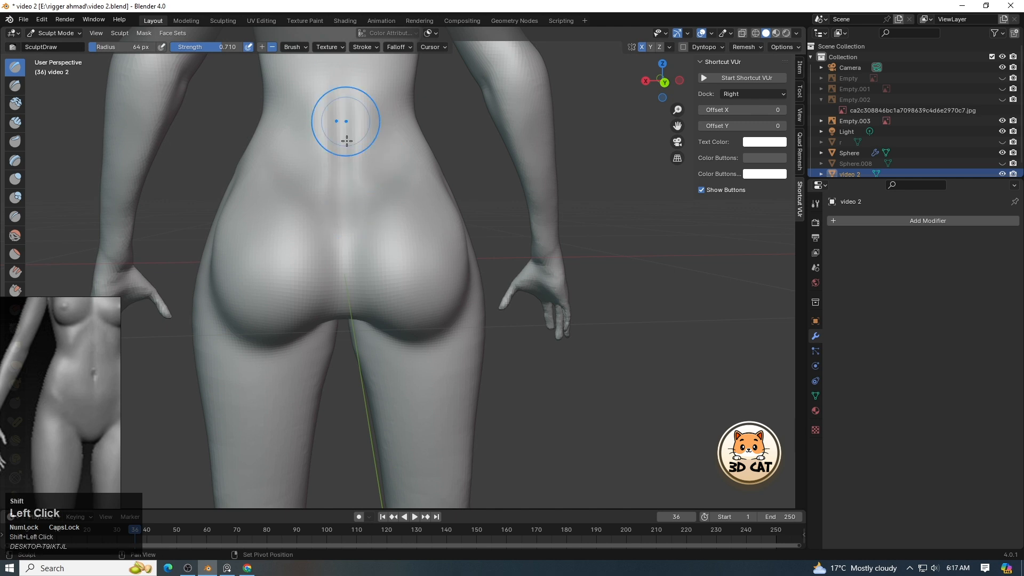
Extend the spine line up the back to the neck with a Draw brush of about 23 to 32 px, smoothing at 50 px.
{"action": "left_click_drag", "start_coordinate": [678, 126], "coordinate": [665, 301]}
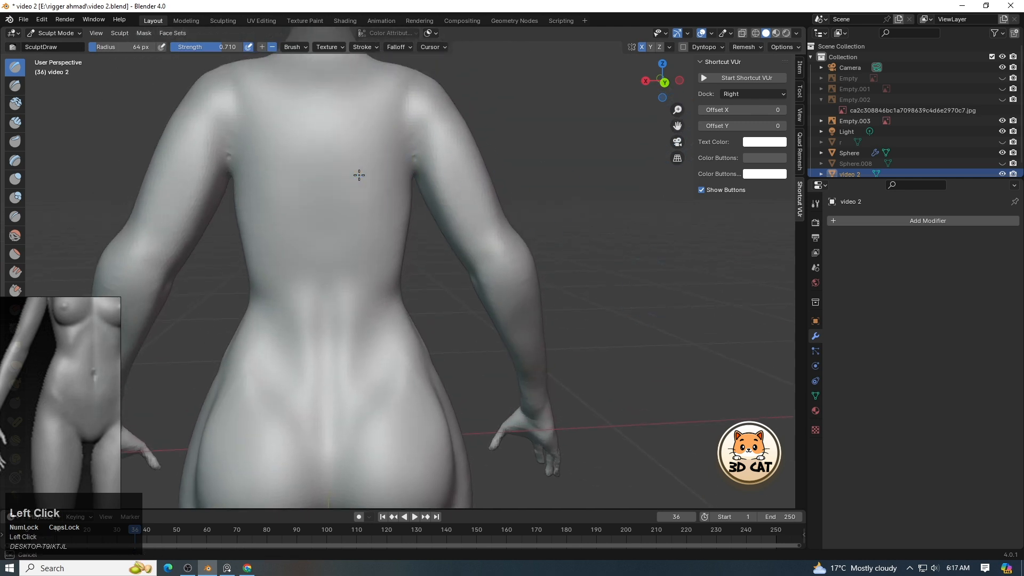
{"action": "left_click", "coordinate": [333, 284]}
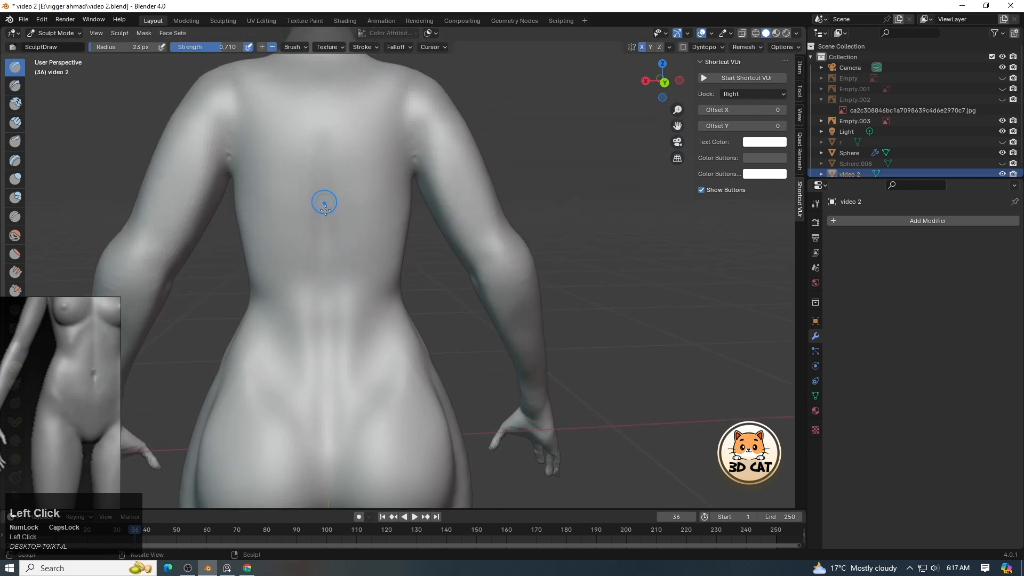
{"action": "left_click_drag", "start_coordinate": [678, 127], "coordinate": [681, 222]}
{"action": "key", "text": "f"}
{"action": "left_click", "coordinate": [367, 164]}
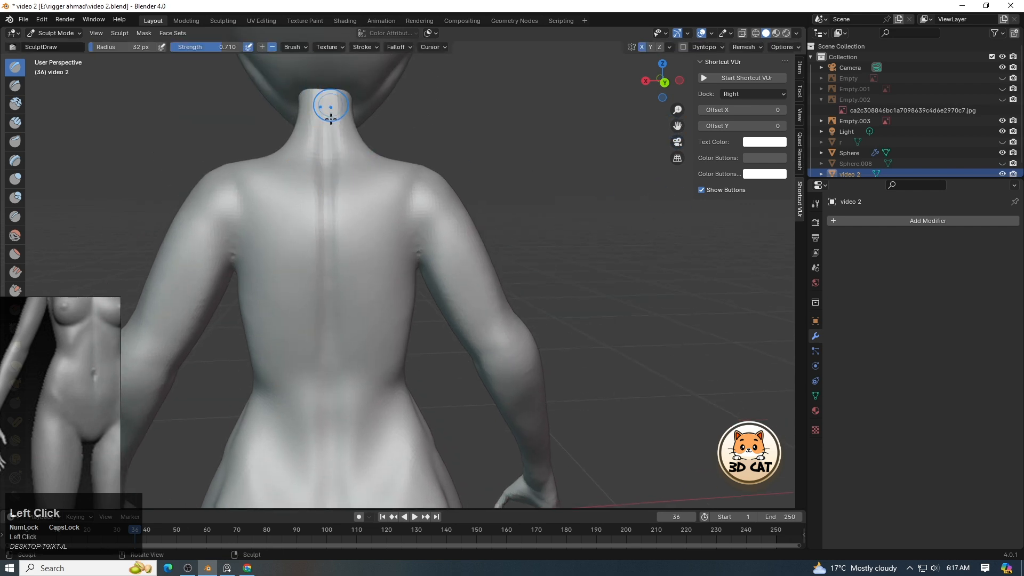
{"action": "left_click_drag", "start_coordinate": [320, 134], "coordinate": [327, 133]}
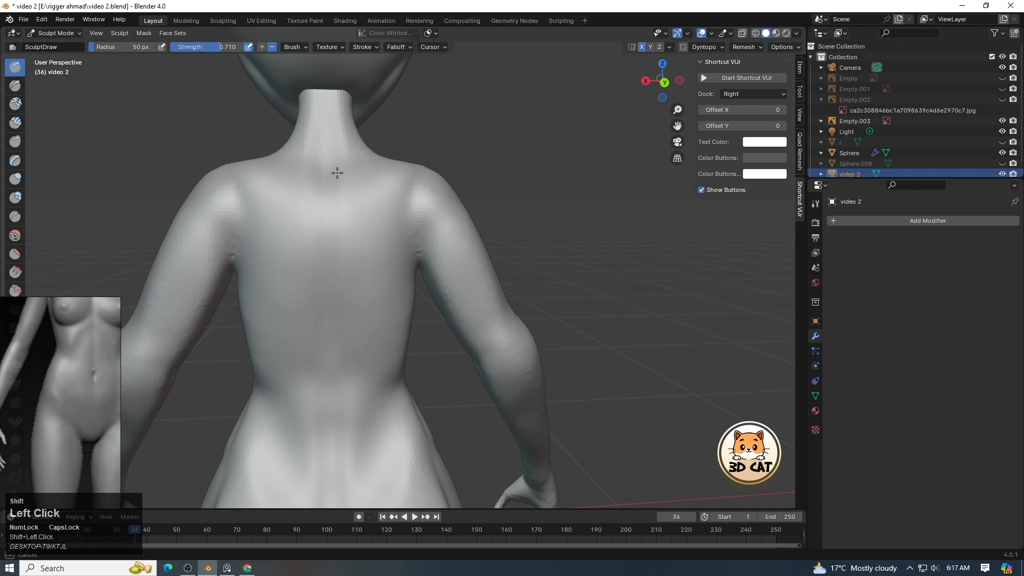
Recarve the upper spine groove with a 19 px Draw brush and soften it at about 36 px.
{"action": "mouse_move", "coordinate": [677, 109]}
{"action": "left_mouse_down"}
{"action": "mouse_move", "coordinate": [677, 191]}
{"action": "mouse_move", "coordinate": [686, 75]}
{"action": "mouse_move", "coordinate": [665, 86]}
{"action": "left_mouse_up"}
{"action": "key", "text": "f"}
{"action": "left_click", "coordinate": [344, 238]}
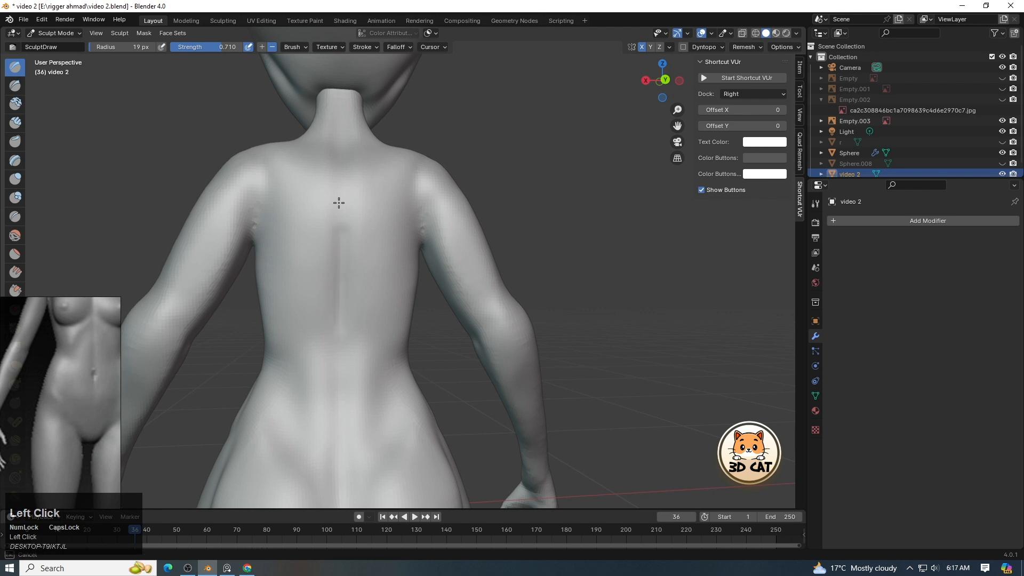
{"action": "mouse_move", "coordinate": [340, 162]}
{"action": "left_mouse_down"}
{"action": "mouse_move", "coordinate": [338, 95]}
{"action": "mouse_move", "coordinate": [350, 287]}
{"action": "left_mouse_up"}
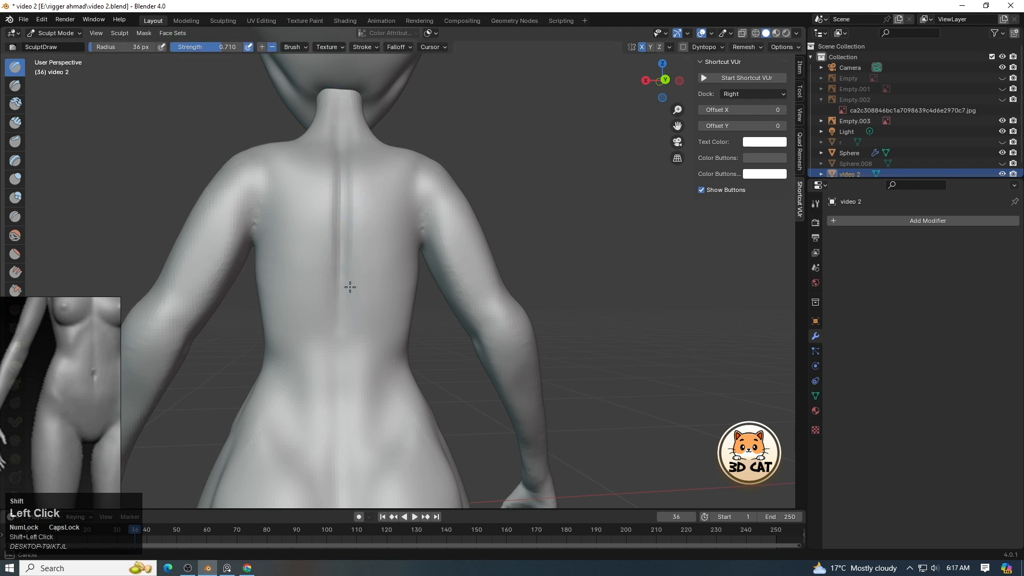
Add muscle volume behind the armpits and over the shoulder blades with the Clay Strips brush, enlarging it to 100 px.
{"action": "left_click_drag", "start_coordinate": [678, 126], "coordinate": [677, 101]}
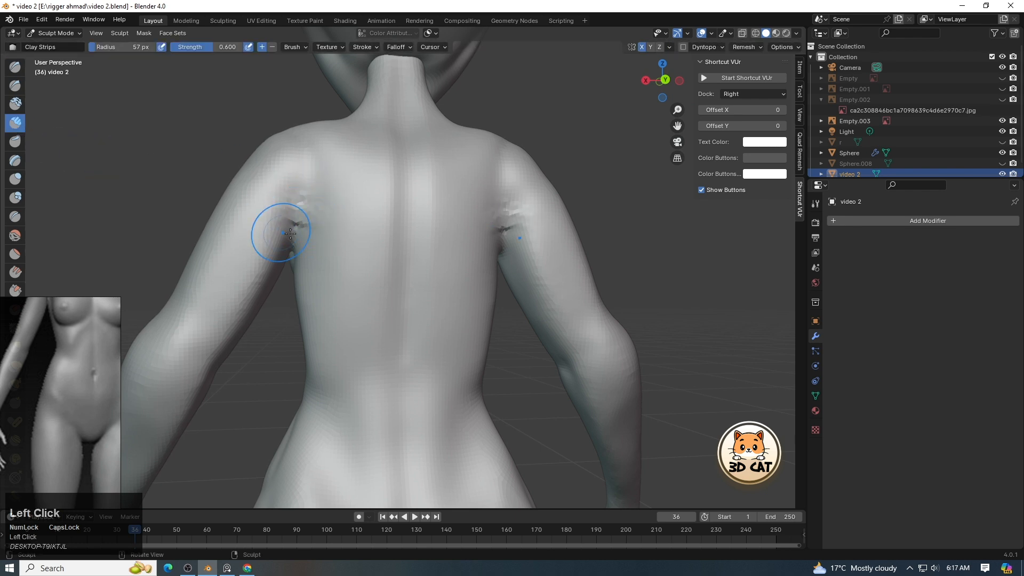
{"action": "key", "text": "f"}
{"action": "left_click", "coordinate": [318, 213]}
{"action": "left_click_drag", "start_coordinate": [288, 195], "coordinate": [325, 208]}
{"action": "left_click_drag", "start_coordinate": [299, 176], "coordinate": [276, 179]}
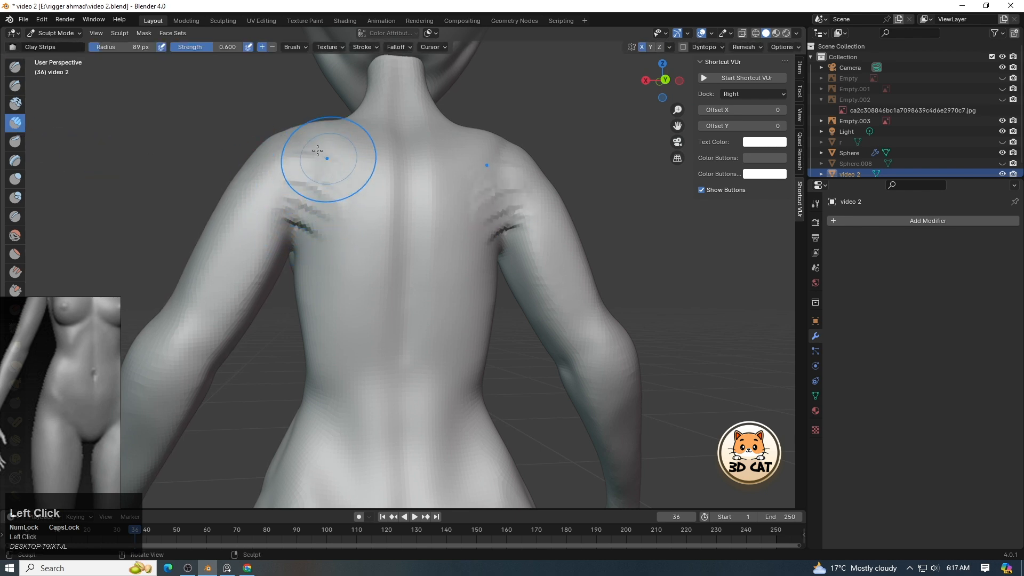
{"action": "left_click_drag", "start_coordinate": [318, 151], "coordinate": [302, 144]}
{"action": "key", "text": "f"}
{"action": "left_click", "coordinate": [300, 145]}
{"action": "key", "text": "f"}
{"action": "left_click", "coordinate": [323, 208]}
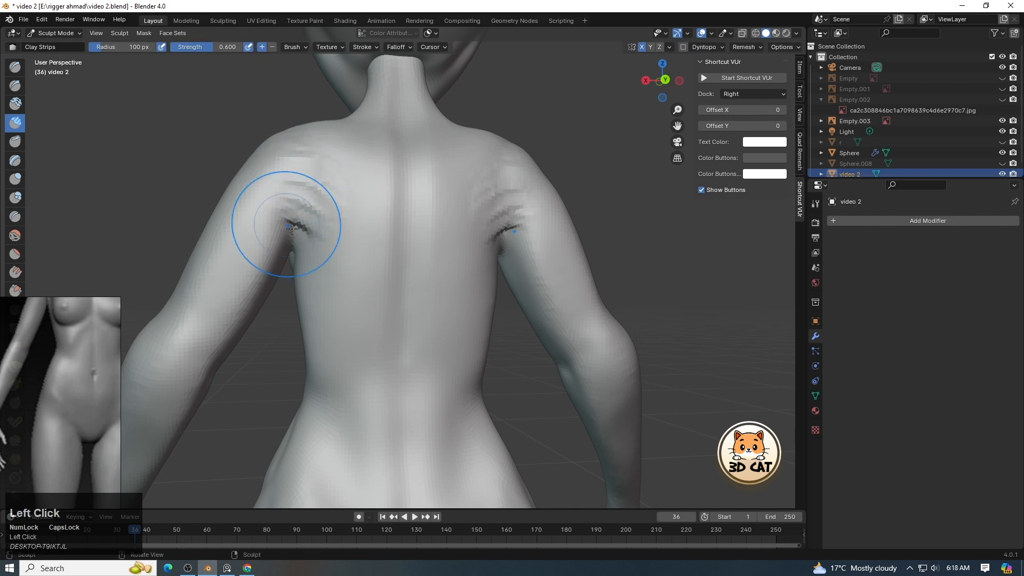
{"action": "mouse_move", "coordinate": [292, 228]}
{"action": "left_mouse_down"}
{"action": "mouse_move", "coordinate": [277, 172]}
{"action": "mouse_move", "coordinate": [338, 227]}
{"action": "mouse_move", "coordinate": [274, 192]}
{"action": "mouse_move", "coordinate": [247, 220]}
{"action": "left_mouse_up"}
Smooth the clay around the rear shoulders and armpits, finishing with a brush radius of about 95 px.
{"action": "key", "text": "f"}
{"action": "left_click", "coordinate": [257, 167]}
{"action": "key", "text": "f"}
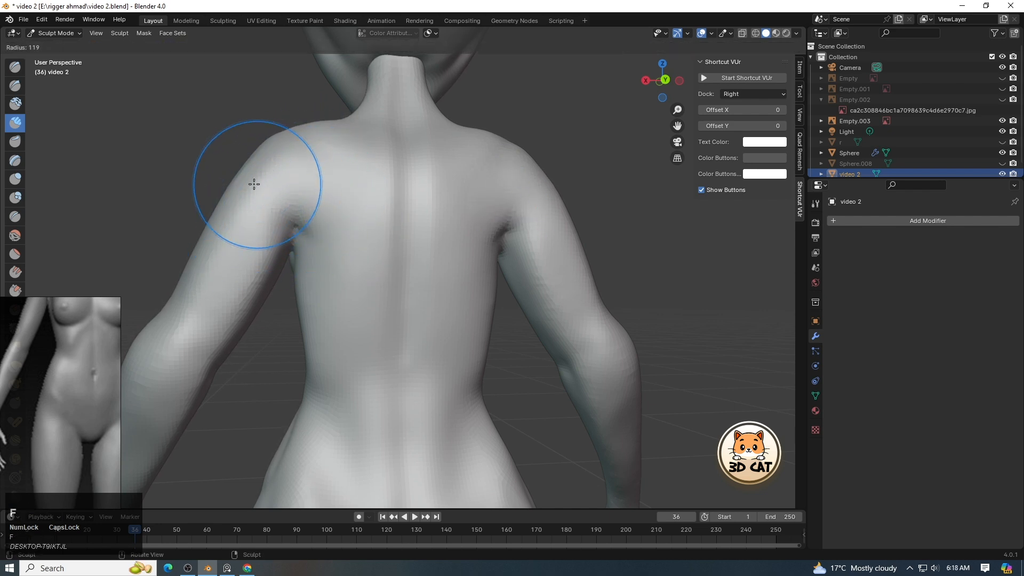
{"action": "left_click", "coordinate": [266, 171], "text": "shift"}
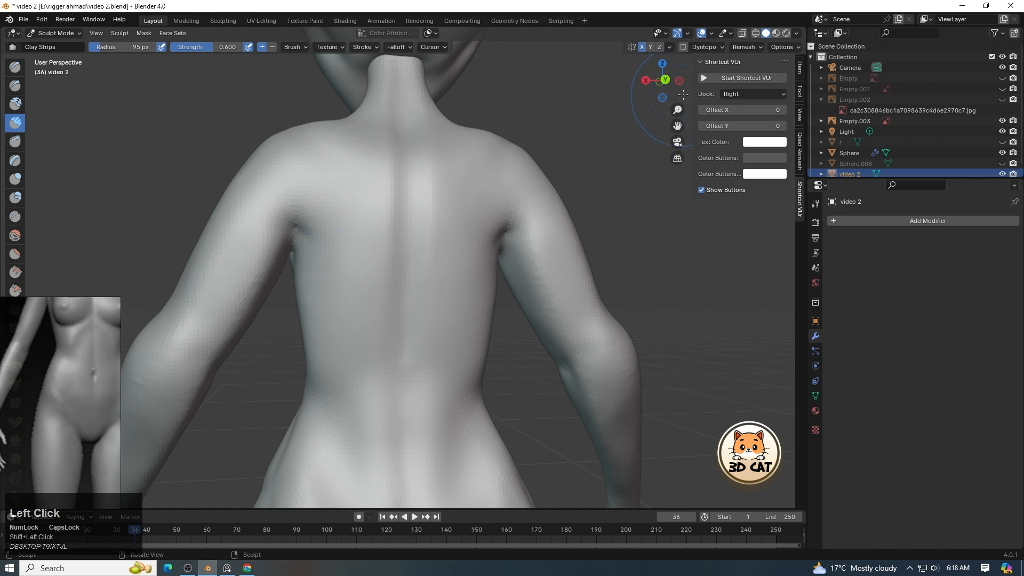
Build up the mid-back beside the spine with a 93 px Clay Strips brush, then smooth it at 104 px.
{"action": "left_click_drag", "start_coordinate": [678, 110], "coordinate": [635, 154]}
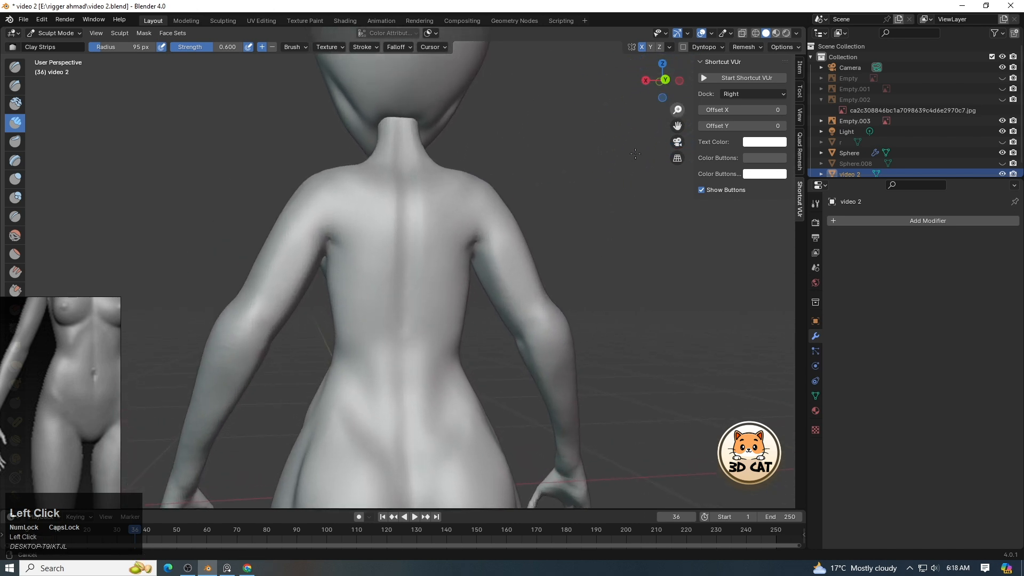
{"action": "mouse_move", "coordinate": [667, 93]}
{"action": "left_mouse_down"}
{"action": "mouse_move", "coordinate": [687, 86]}
{"action": "mouse_move", "coordinate": [675, 80]}
{"action": "left_mouse_up"}
{"action": "scroll", "coordinate": [407, 263], "scroll_direction": "up", "scroll_amount": 2}
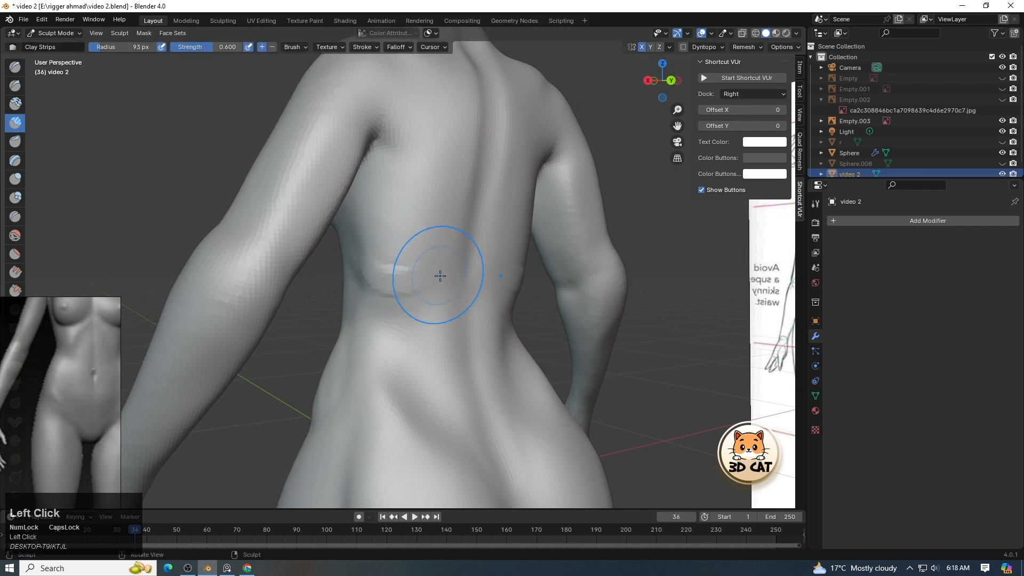
{"action": "left_click_drag", "start_coordinate": [440, 275], "coordinate": [369, 250]}
{"action": "left_click_drag", "start_coordinate": [443, 238], "coordinate": [457, 190]}
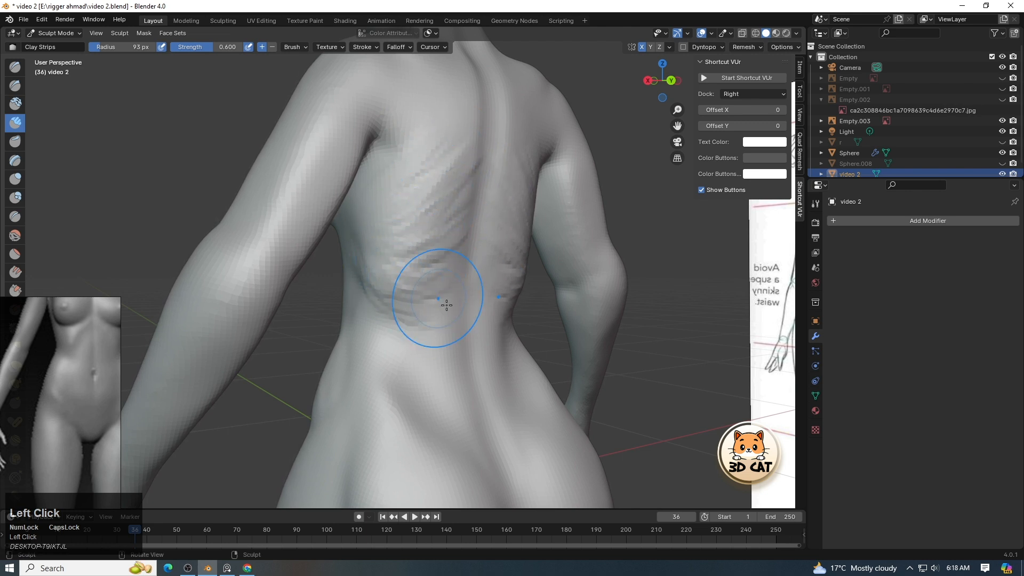
{"action": "key", "text": "f"}
{"action": "left_click", "coordinate": [447, 286]}
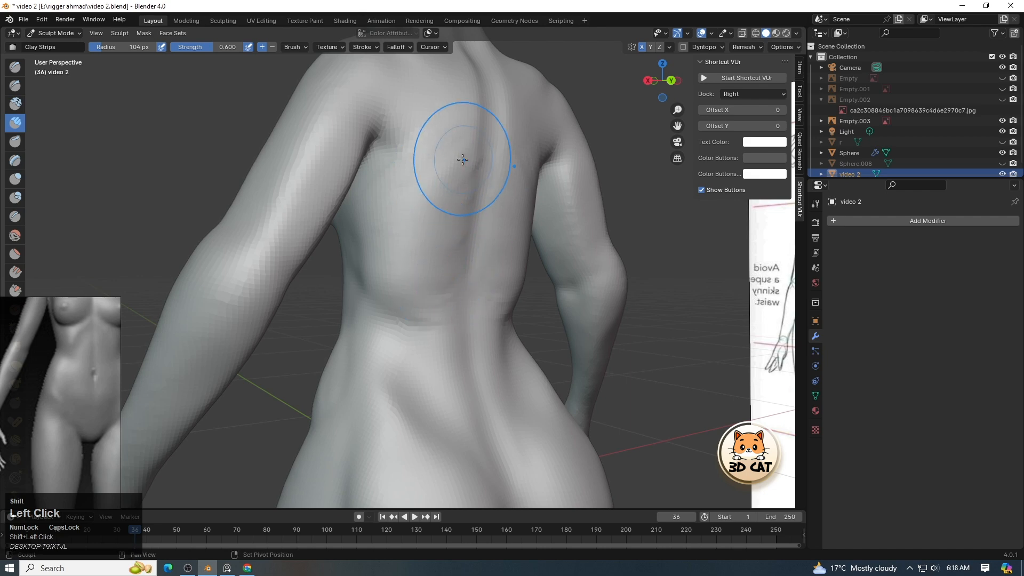
{"action": "left_click_drag", "start_coordinate": [400, 179], "coordinate": [421, 273], "text": "shift"}
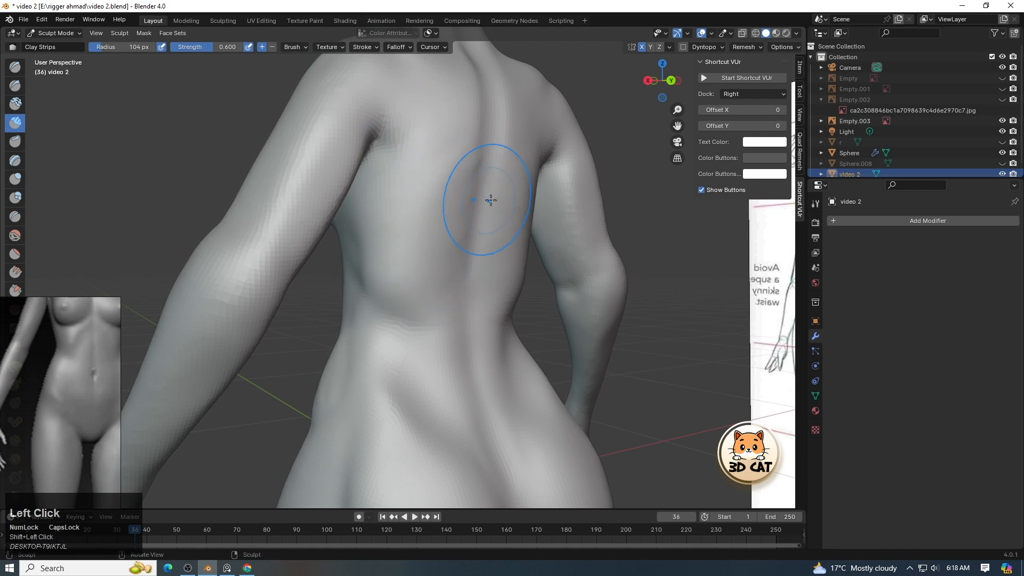
{"action": "key", "text": "KP_1"}
{"action": "left_click_drag", "start_coordinate": [688, 113], "coordinate": [565, 437]}
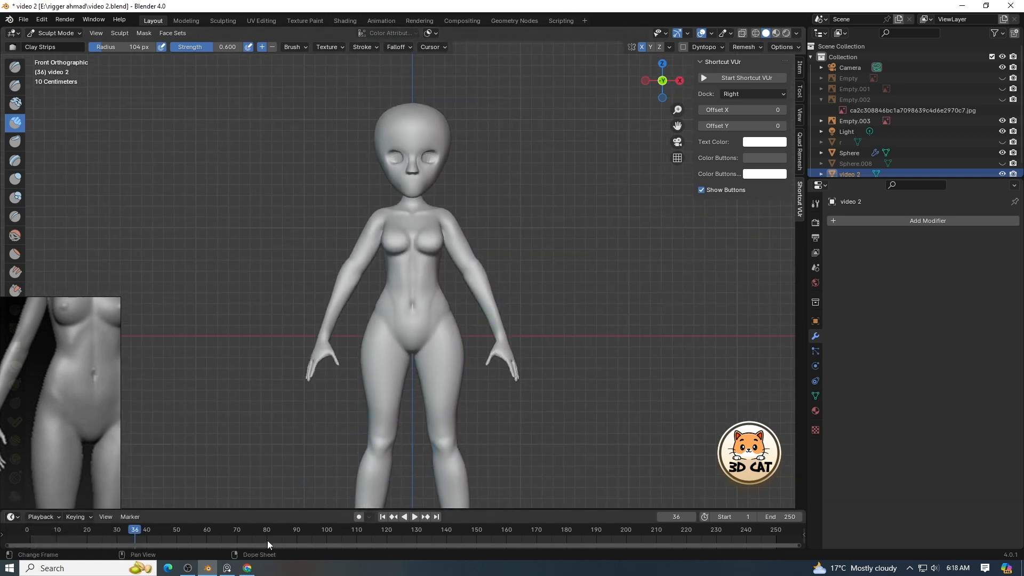
{"action": "left_click", "coordinate": [188, 568]}
{"action": "left_click", "coordinate": [944, 462]}
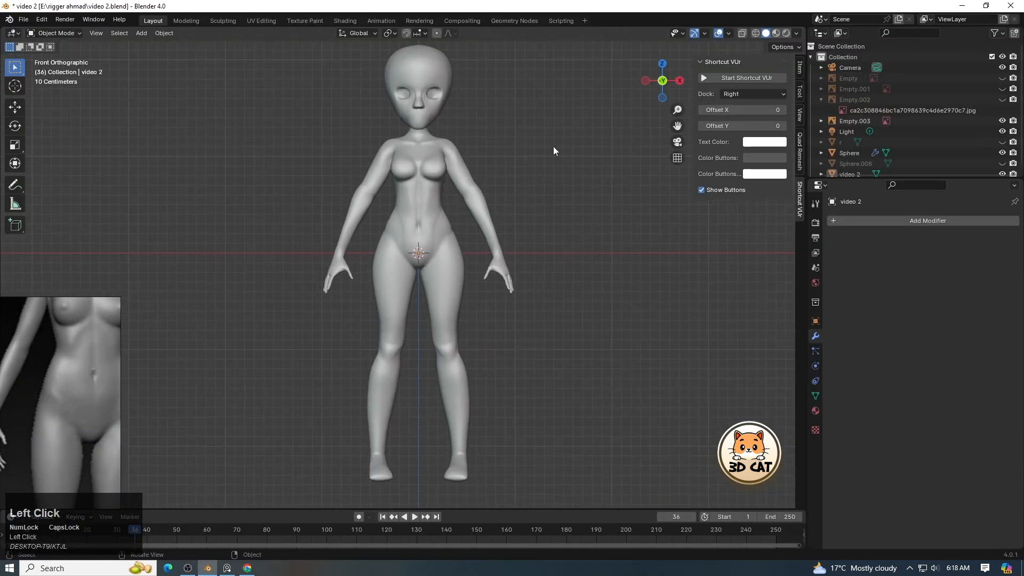
Add a UV sphere and scale it down uniformly toward eyeball size in Solid shading.
{"action": "key", "text": "shift+a"}
{"action": "mouse_move", "coordinate": [493, 179]}
{"action": "left_click", "coordinate": [552, 210]}
{"action": "key", "text": "s"}
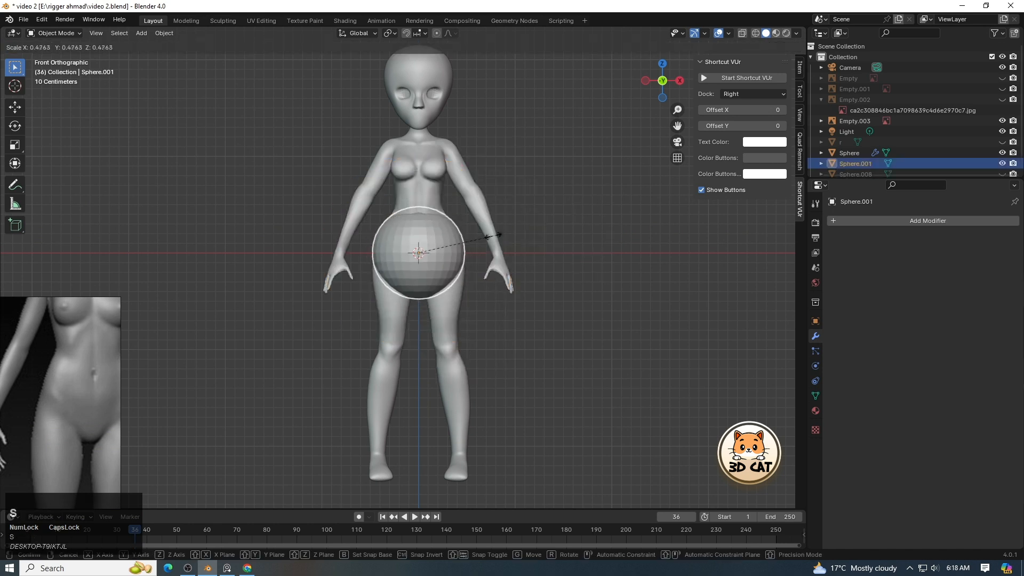
{"action": "left_click", "coordinate": [464, 242]}
{"action": "left_click_drag", "start_coordinate": [678, 126], "coordinate": [677, 97]}
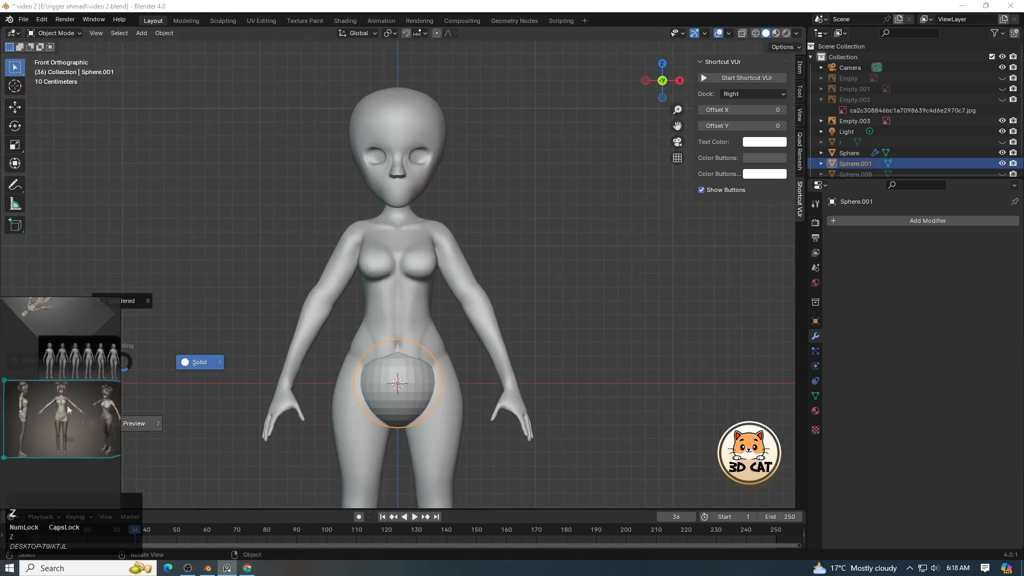
{"action": "left_click", "coordinate": [786, 33]}
{"action": "left_click", "coordinate": [766, 33]}
{"action": "key", "text": "s"}
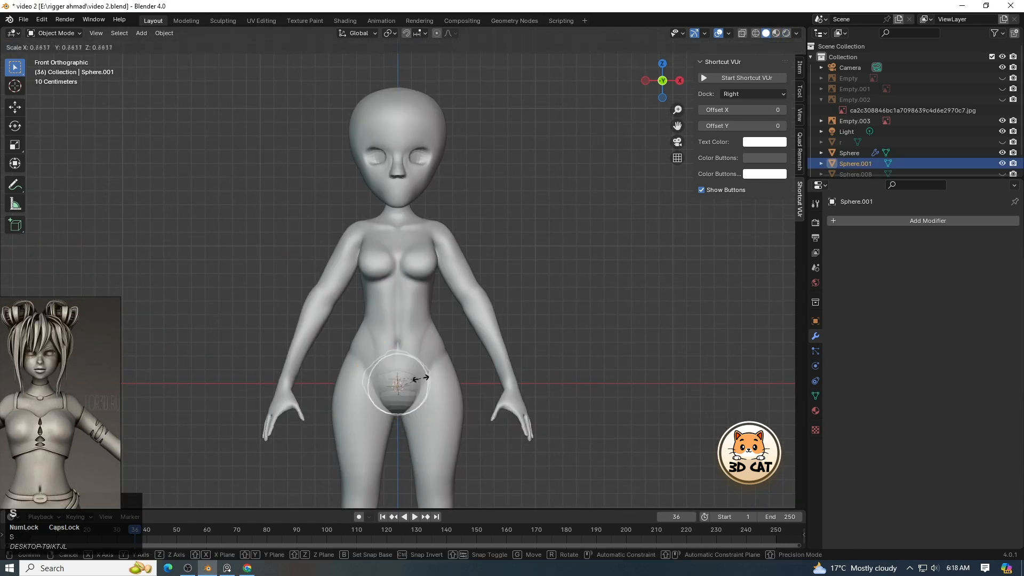
{"action": "left_click", "coordinate": [422, 374]}
Move the sphere up to one eye socket in front view and seat it in the socket from the side view.
{"action": "key", "text": "g"}
{"action": "left_click", "coordinate": [443, 153]}
{"action": "scroll", "coordinate": [423, 172], "scroll_direction": "up", "scroll_amount": 5}
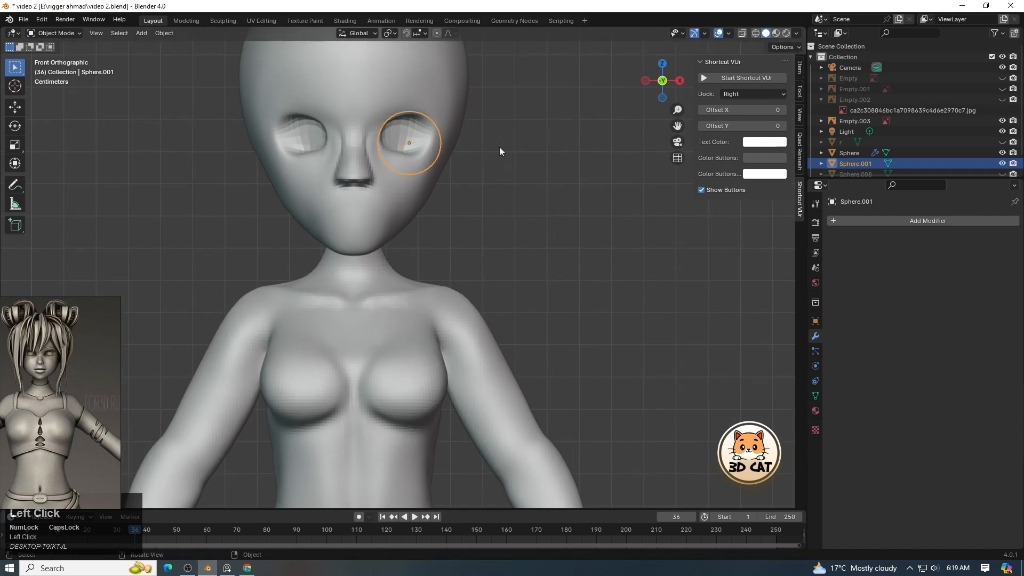
{"action": "key", "text": "KP_3"}
{"action": "key", "text": "g"}
{"action": "left_click", "coordinate": [514, 156]}
{"action": "key", "text": "KP_1"}
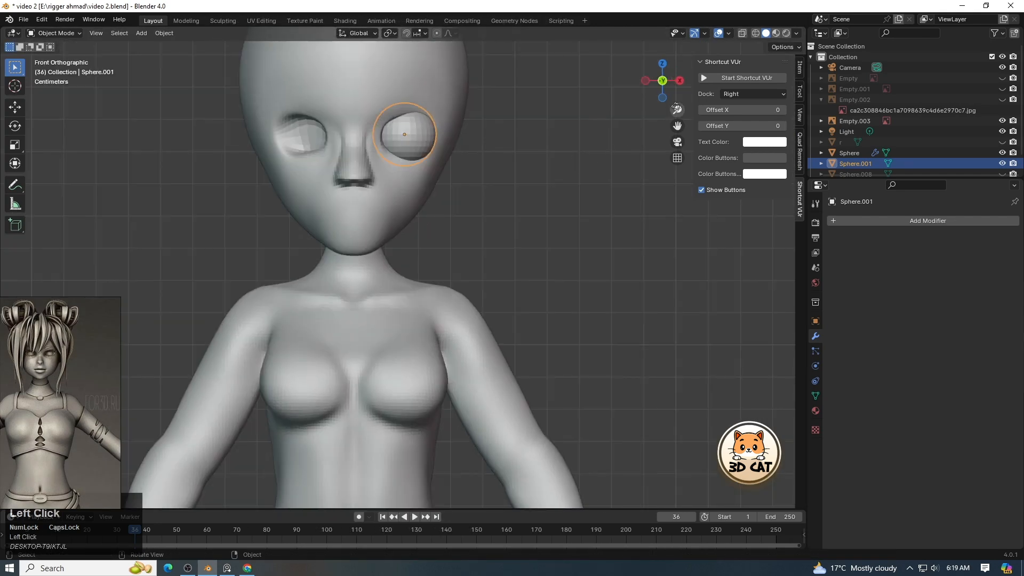
Rotate the eyeball sphere 90° about the X axis.
{"action": "left_click_drag", "start_coordinate": [678, 111], "coordinate": [678, 100]}
{"action": "left_click_drag", "start_coordinate": [675, 129], "coordinate": [673, 221]}
{"action": "left_click_drag", "start_coordinate": [677, 110], "coordinate": [678, 104]}
{"action": "type", "text": "rx90"}
{"action": "left_click", "coordinate": [489, 137]}
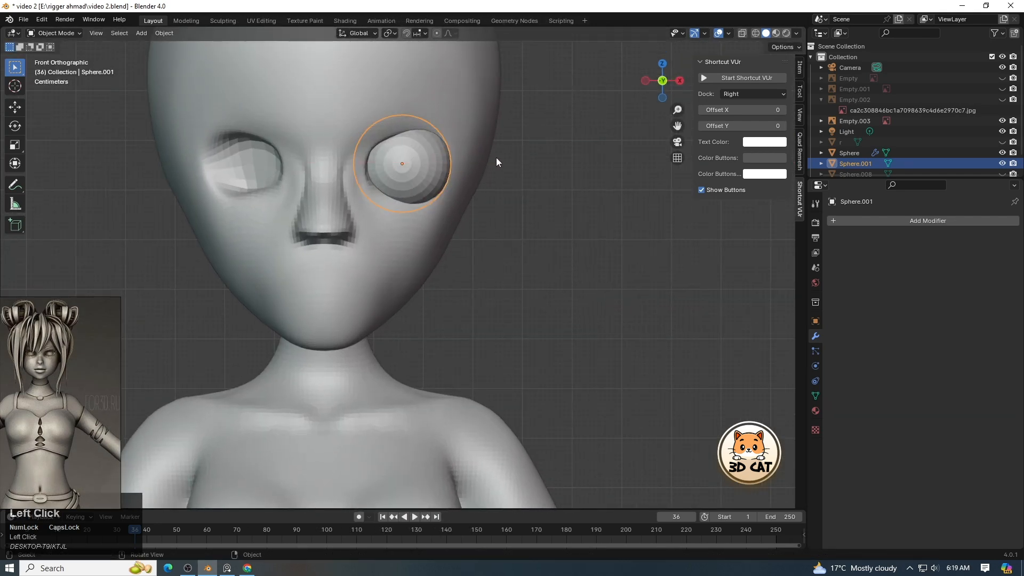
Shift the eyeball along the X axis to fit its socket and fine-tune its tilt about X.
{"action": "key", "text": "g"}
{"action": "key", "text": "x"}
{"action": "left_click", "coordinate": [486, 158]}
{"action": "middle_click_drag", "start_coordinate": [689, 122], "coordinate": [572, 203]}
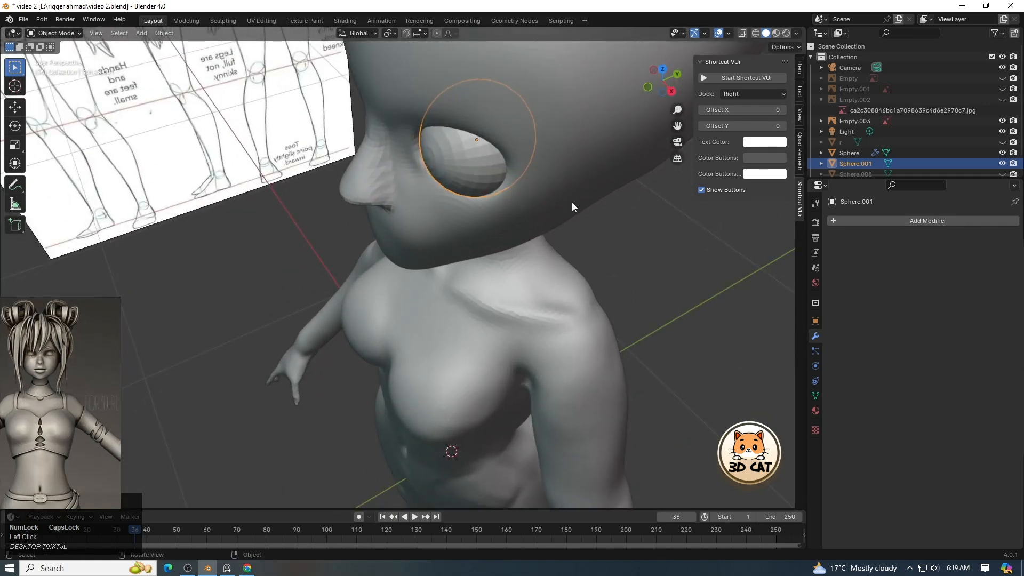
{"action": "key", "text": "KP_1"}
{"action": "key", "text": "g"}
{"action": "key", "text": "x"}
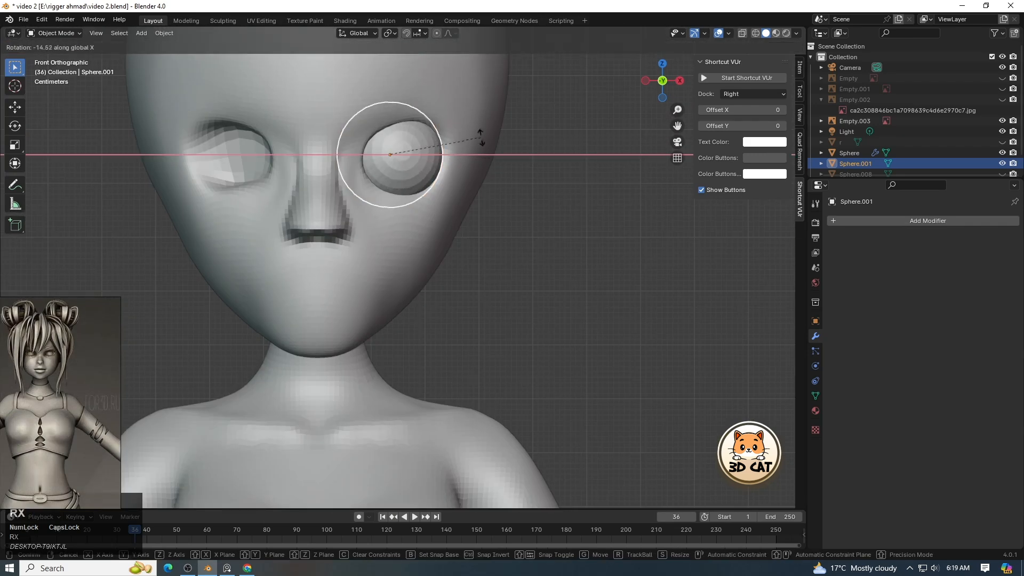
{"action": "left_click", "coordinate": [484, 150]}
{"action": "left_click", "coordinate": [483, 147]}
Add a Mirror modifier to the eyeball with the head as mirror object, filling the opposite socket.
{"action": "mouse_move", "coordinate": [677, 110]}
{"action": "left_mouse_down"}
{"action": "mouse_move", "coordinate": [678, 147]}
{"action": "mouse_move", "coordinate": [678, 118]}
{"action": "mouse_move", "coordinate": [587, 285]}
{"action": "mouse_move", "coordinate": [603, 138]}
{"action": "mouse_move", "coordinate": [761, 176]}
{"action": "mouse_move", "coordinate": [677, 99]}
{"action": "left_mouse_up"}
{"action": "left_click", "coordinate": [427, 168]}
{"action": "left_click", "coordinate": [874, 221]}
{"action": "left_click", "coordinate": [874, 220]}
{"action": "left_click", "coordinate": [875, 234]}
{"action": "left_click", "coordinate": [1000, 294]}
{"action": "left_click", "coordinate": [474, 167]}
{"action": "left_click", "coordinate": [579, 155]}
Select the head and switch it to Sculpt Mode.
{"action": "left_click", "coordinate": [470, 160]}
{"action": "left_click", "coordinate": [681, 127]}
{"action": "left_click", "coordinate": [481, 133]}
{"action": "left_click", "coordinate": [56, 33]}
{"action": "left_click", "coordinate": [77, 64]}
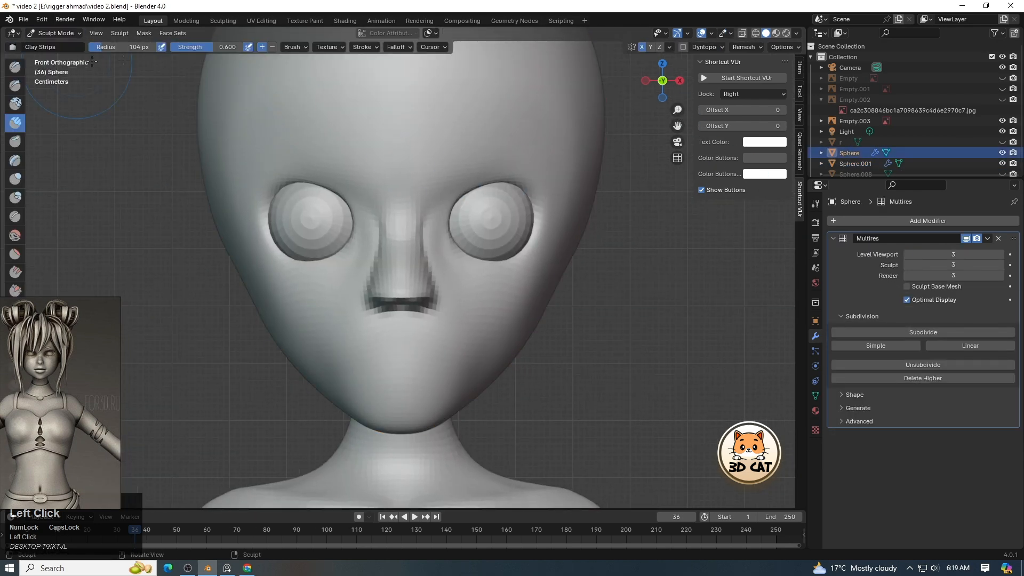
Pull the outer eye corners and upper lids up with a Grab brush of about 127 px, refining at 113 px.
{"action": "key", "text": "g"}
{"action": "mouse_move", "coordinate": [525, 214]}
{"action": "left_mouse_down"}
{"action": "mouse_move", "coordinate": [533, 188]}
{"action": "mouse_move", "coordinate": [559, 218]}
{"action": "mouse_move", "coordinate": [543, 206]}
{"action": "left_mouse_up"}
{"action": "key", "text": "f"}
{"action": "left_click", "coordinate": [534, 206]}
{"action": "mouse_move", "coordinate": [480, 168]}
{"action": "left_mouse_down"}
{"action": "mouse_move", "coordinate": [484, 177]}
{"action": "mouse_move", "coordinate": [512, 152]}
{"action": "left_mouse_up"}
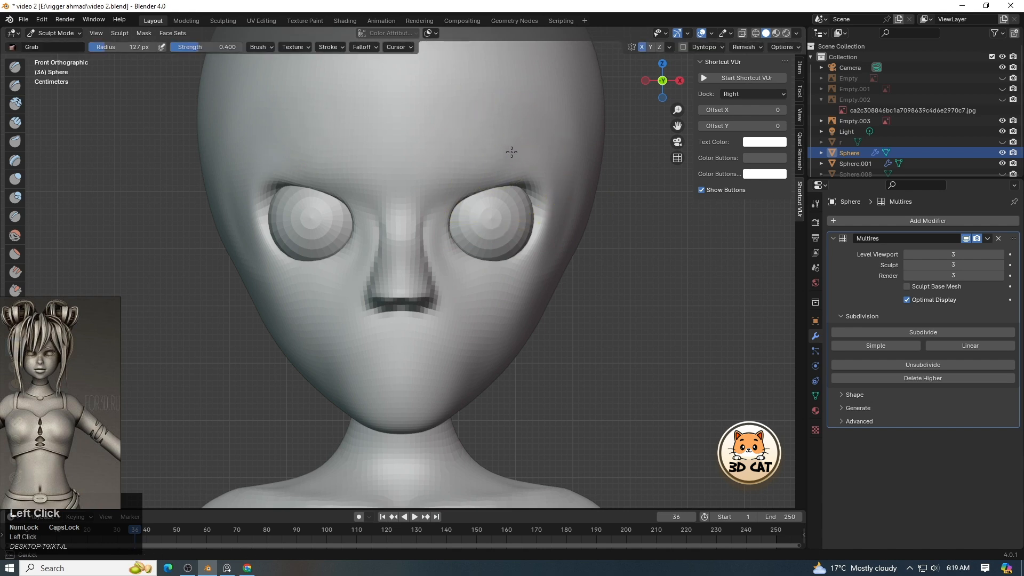
{"action": "key", "text": "f"}
{"action": "left_click", "coordinate": [560, 196], "text": "shift"}
{"action": "left_click_drag", "start_coordinate": [539, 301], "coordinate": [527, 316]}
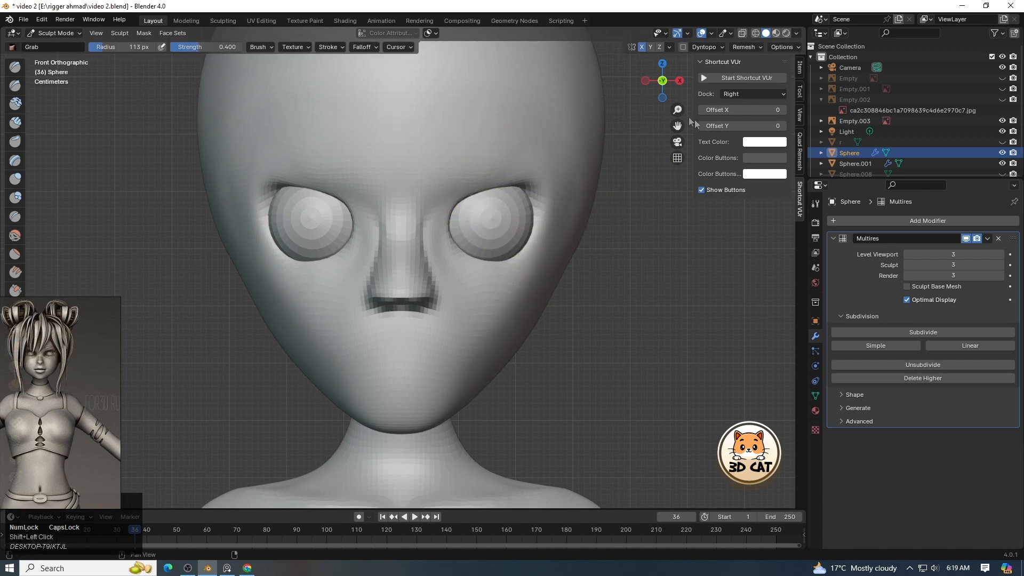
Reshape the jaw and cheeks and pull the temples slightly inward with a 213 px Grab brush.
{"action": "mouse_move", "coordinate": [677, 109]}
{"action": "left_mouse_down"}
{"action": "mouse_move", "coordinate": [670, 156]}
{"action": "mouse_move", "coordinate": [663, 128]}
{"action": "mouse_move", "coordinate": [640, 128]}
{"action": "left_mouse_up"}
{"action": "key", "text": "f"}
{"action": "left_click", "coordinate": [598, 310]}
{"action": "mouse_move", "coordinate": [512, 315]}
{"action": "left_mouse_down"}
{"action": "mouse_move", "coordinate": [528, 316]}
{"action": "mouse_move", "coordinate": [489, 355]}
{"action": "left_mouse_up"}
{"action": "left_click_drag", "start_coordinate": [552, 246], "coordinate": [544, 247]}
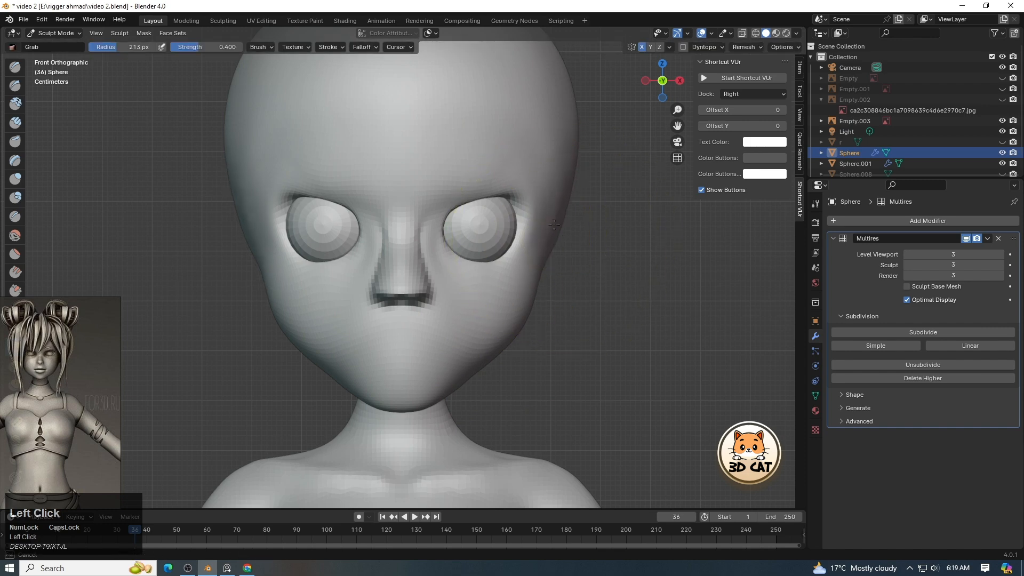
Narrow the sides of the cranium with a 276 px Grab brush.
{"action": "key", "text": "f"}
{"action": "left_click", "coordinate": [710, 216]}
{"action": "left_click_drag", "start_coordinate": [576, 122], "coordinate": [566, 123]}
{"action": "left_click_drag", "start_coordinate": [678, 110], "coordinate": [666, 129]}
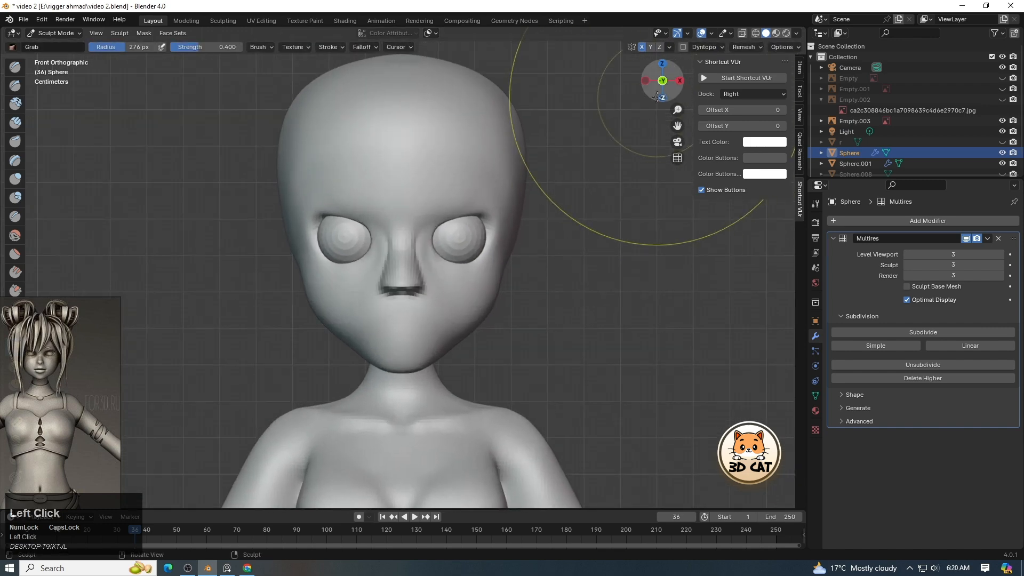
Even out the forehead, temple and cheek surfaces with a 117 px Flatten/Contrast brush.
{"action": "left_click_drag", "start_coordinate": [663, 83], "coordinate": [617, 83]}
{"action": "left_click", "coordinate": [15, 253]}
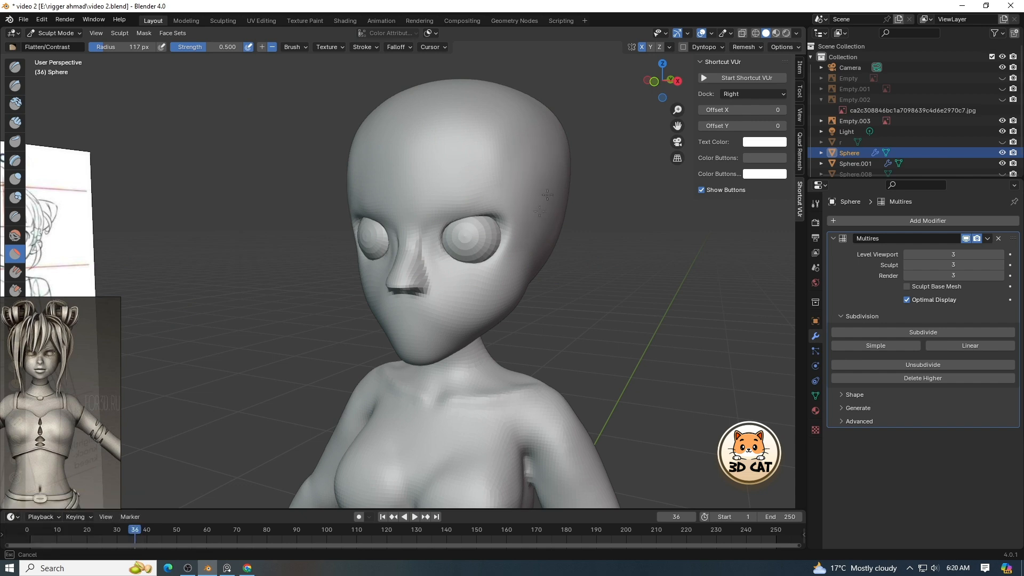
{"action": "mouse_move", "coordinate": [507, 149]}
{"action": "left_mouse_down", "text": "shift"}
{"action": "mouse_move", "coordinate": [379, 122]}
{"action": "mouse_move", "coordinate": [353, 138]}
{"action": "left_mouse_up", "text": "shift"}
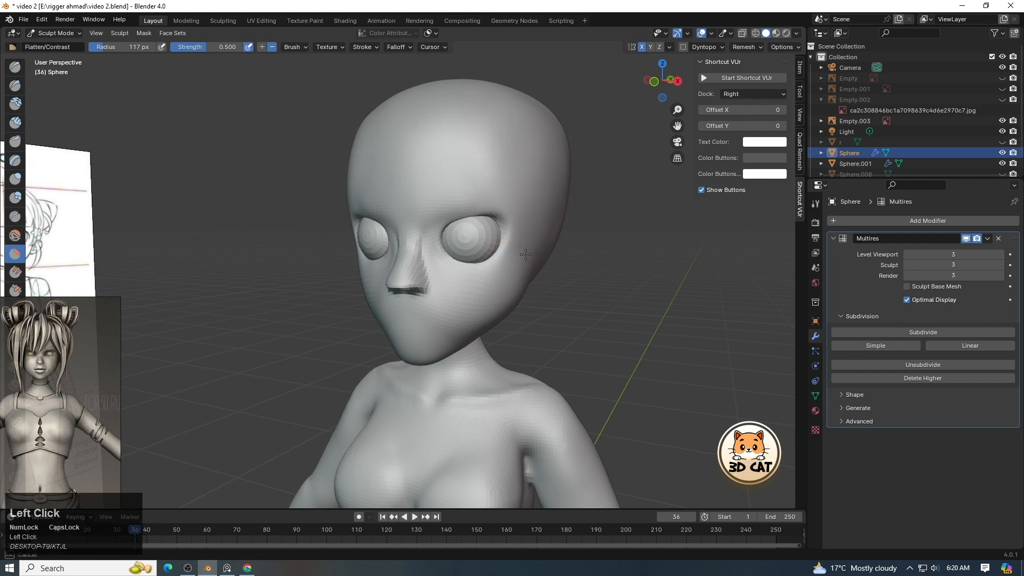
{"action": "key", "text": "KP_1"}
{"action": "left_click", "coordinate": [403, 299]}
{"action": "scroll", "coordinate": [402, 296], "scroll_direction": "up", "scroll_amount": 2}
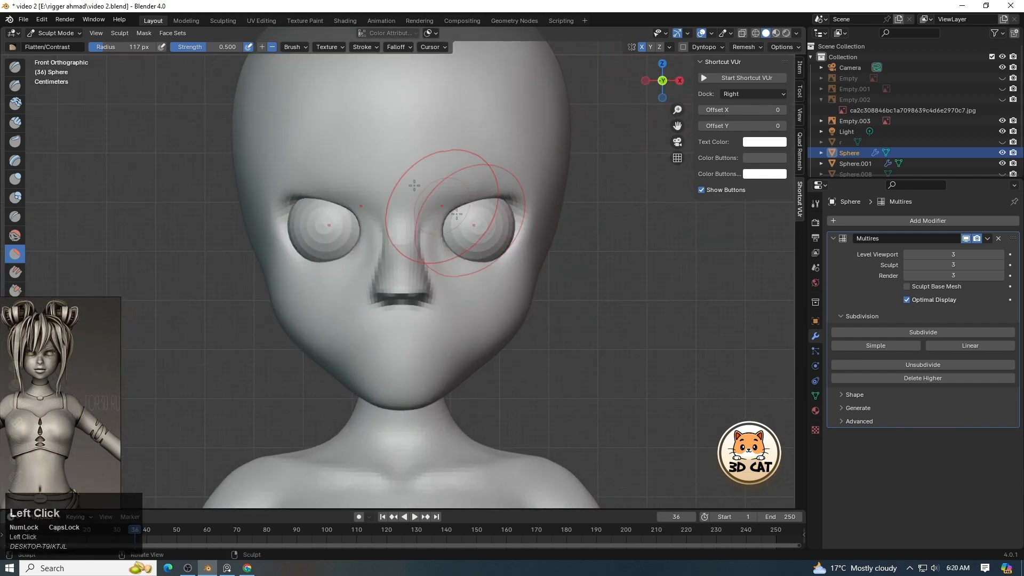
Switch to Object Mode and raise the mirrored eyeballs slightly along the Z axis.
{"action": "left_click", "coordinate": [79, 35]}
{"action": "left_click", "coordinate": [59, 45]}
{"action": "left_click", "coordinate": [511, 224]}
{"action": "key", "text": "g"}
{"action": "key", "text": "z"}
{"action": "left_click", "coordinate": [514, 215]}
Select the head again and return it to Sculpt Mode.
{"action": "left_click", "coordinate": [609, 165]}
{"action": "left_click", "coordinate": [549, 184]}
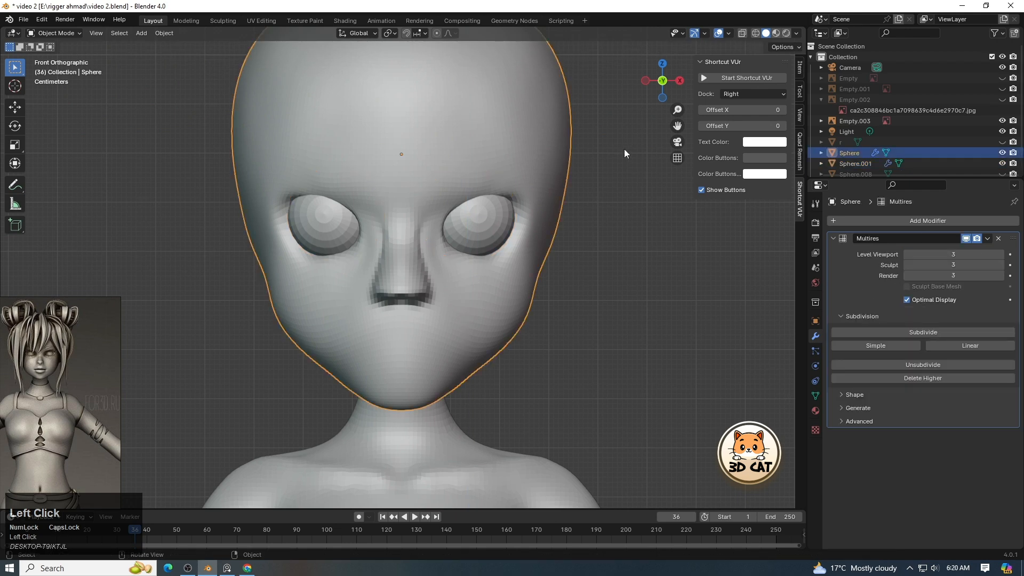
{"action": "left_click", "coordinate": [624, 149]}
{"action": "middle_click_drag", "start_coordinate": [625, 152], "coordinate": [623, 219], "text": "ctrl"}
{"action": "left_click", "coordinate": [360, 98]}
{"action": "left_click", "coordinate": [50, 34]}
{"action": "left_click", "coordinate": [49, 67]}
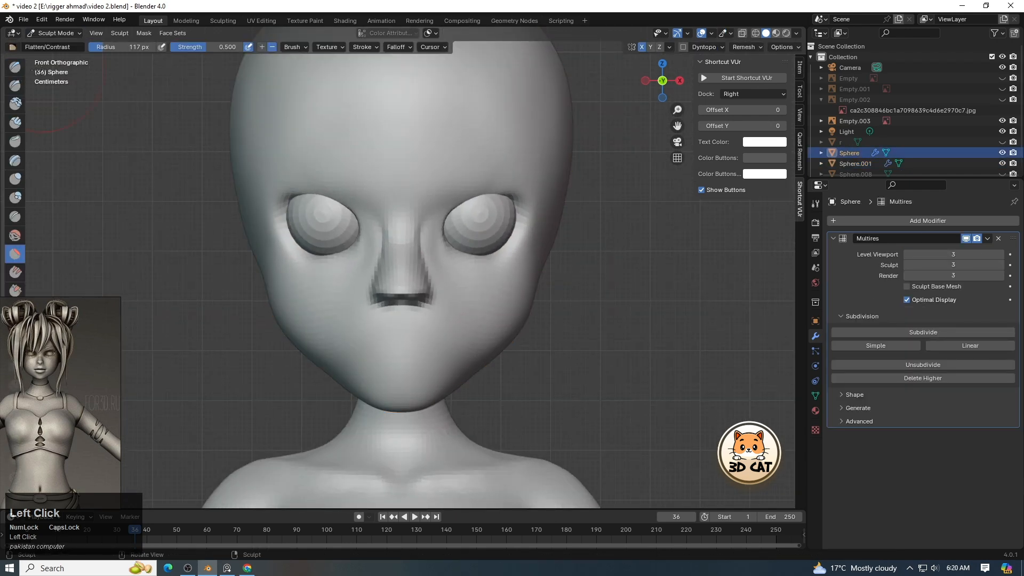
Sculpt the brow ridge above the eyes with a resized Draw brush.
{"action": "left_click", "coordinate": [16, 68]}
{"action": "key", "text": "f"}
{"action": "left_click", "coordinate": [418, 160]}
{"action": "mouse_move", "coordinate": [435, 206]}
{"action": "left_mouse_down"}
{"action": "mouse_move", "coordinate": [484, 195]}
{"action": "mouse_move", "coordinate": [471, 188]}
{"action": "mouse_move", "coordinate": [511, 174]}
{"action": "mouse_move", "coordinate": [493, 193]}
{"action": "left_mouse_up"}
Reshape the brows and inner eye corners with the Grab brush, ending at a radius of 109 px.
{"action": "key", "text": "g"}
{"action": "left_click_drag", "start_coordinate": [657, 97], "coordinate": [552, 97]}
{"action": "key", "text": "f"}
{"action": "left_click", "coordinate": [559, 195]}
{"action": "mouse_move", "coordinate": [446, 194]}
{"action": "left_mouse_down"}
{"action": "mouse_move", "coordinate": [434, 192]}
{"action": "mouse_move", "coordinate": [491, 194]}
{"action": "mouse_move", "coordinate": [455, 207]}
{"action": "left_mouse_up"}
{"action": "key", "text": "f"}
{"action": "left_click", "coordinate": [494, 195]}
{"action": "left_click", "coordinate": [646, 81]}
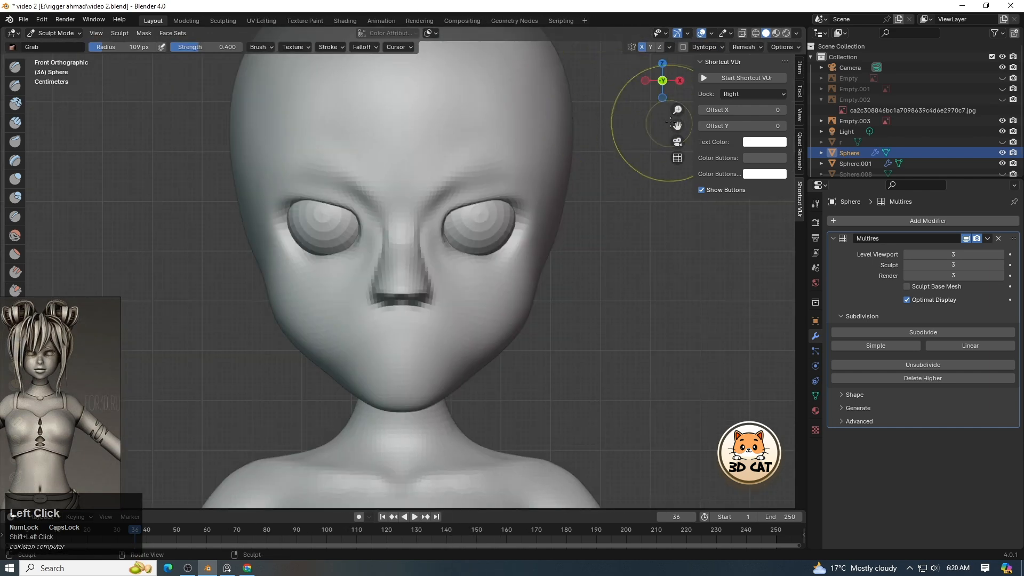
Adjust the cheek volume below the eyes with a resized Inflate brush and smooth the strokes.
{"action": "left_click_drag", "start_coordinate": [677, 110], "coordinate": [676, 101]}
{"action": "left_click", "coordinate": [15, 179]}
{"action": "mouse_move", "coordinate": [314, 339]}
{"action": "left_mouse_down"}
{"action": "mouse_move", "coordinate": [327, 332]}
{"action": "mouse_move", "coordinate": [312, 286]}
{"action": "mouse_move", "coordinate": [324, 296]}
{"action": "left_mouse_up"}
{"action": "key", "text": "f"}
{"action": "left_click", "coordinate": [321, 290]}
{"action": "left_click", "coordinate": [262, 47]}
{"action": "mouse_move", "coordinate": [520, 324]}
{"action": "left_mouse_down"}
{"action": "mouse_move", "coordinate": [550, 267]}
{"action": "mouse_move", "coordinate": [539, 288]}
{"action": "left_mouse_up"}
{"action": "key", "text": "f"}
{"action": "left_click", "coordinate": [520, 291]}
{"action": "mouse_move", "coordinate": [520, 299]}
{"action": "left_mouse_down", "text": "shift"}
{"action": "mouse_move", "coordinate": [496, 315]}
{"action": "mouse_move", "coordinate": [537, 279]}
{"action": "left_mouse_up", "text": "shift"}
Shape the upper eyelids and outer eye corners around the eyeballs with the Grab brush, finishing at 96 px.
{"action": "mouse_move", "coordinate": [678, 110]}
{"action": "left_mouse_down"}
{"action": "mouse_move", "coordinate": [677, 172]}
{"action": "mouse_move", "coordinate": [678, 100]}
{"action": "left_mouse_up"}
{"action": "key", "text": "g"}
{"action": "key", "text": "f"}
{"action": "left_click", "coordinate": [557, 194]}
{"action": "key", "text": "f"}
{"action": "mouse_move", "coordinate": [558, 185]}
{"action": "left_mouse_down"}
{"action": "mouse_move", "coordinate": [549, 195]}
{"action": "mouse_move", "coordinate": [510, 165]}
{"action": "left_mouse_up"}
{"action": "left_click", "coordinate": [523, 183]}
{"action": "left_click_drag", "start_coordinate": [535, 249], "coordinate": [556, 216]}
{"action": "key", "text": "f"}
{"action": "left_click", "coordinate": [585, 245]}
{"action": "left_click_drag", "start_coordinate": [552, 173], "coordinate": [556, 163]}
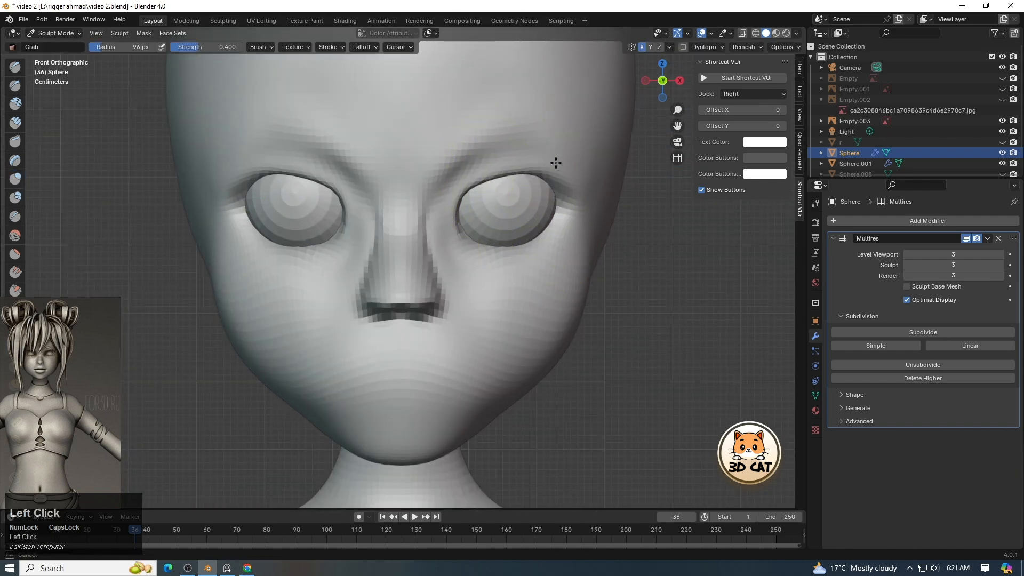
Refine the chin and lower jaw outline with the Grab brush at 85 px and 103 px.
{"action": "left_click_drag", "start_coordinate": [680, 113], "coordinate": [677, 141]}
{"action": "key", "text": "f"}
{"action": "left_click", "coordinate": [508, 333]}
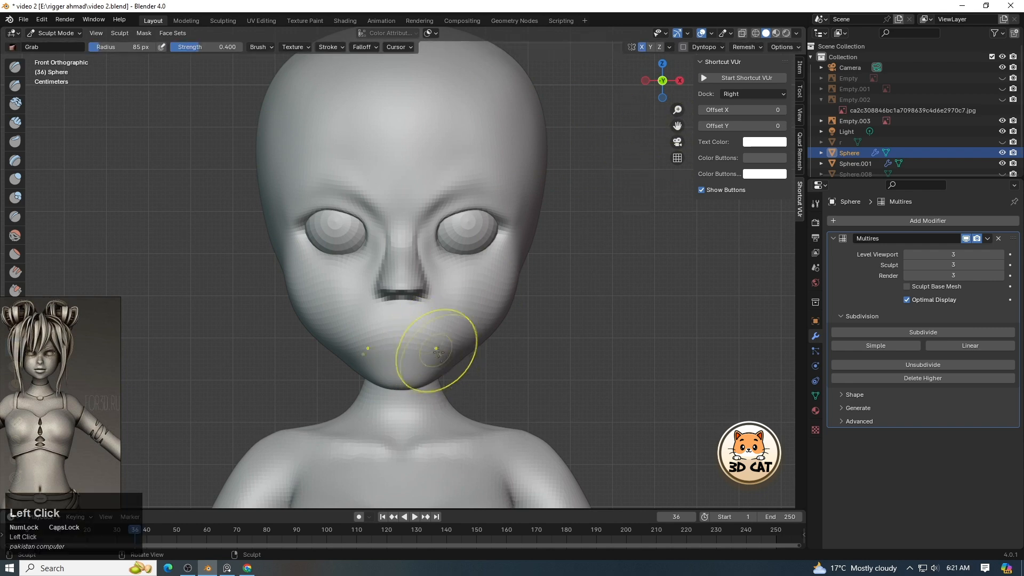
{"action": "left_click_drag", "start_coordinate": [434, 377], "coordinate": [422, 377]}
{"action": "left_click_drag", "start_coordinate": [411, 379], "coordinate": [410, 381]}
{"action": "key", "text": "f"}
{"action": "left_click", "coordinate": [452, 363]}
{"action": "left_click_drag", "start_coordinate": [456, 363], "coordinate": [455, 361]}
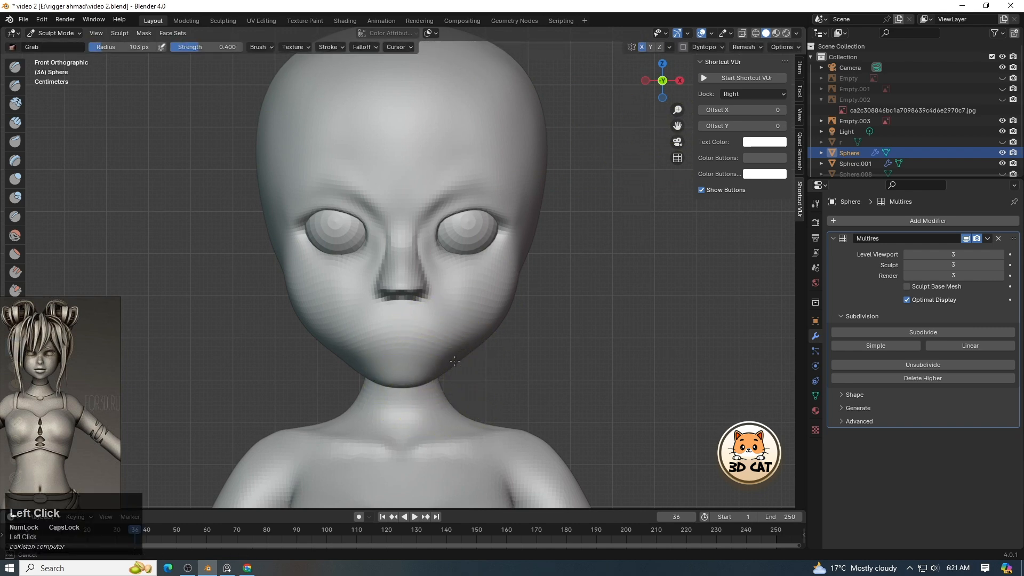
Adjust the underside of the jaw around the neck from below with a 161 px Grab brush.
{"action": "middle_click_drag", "start_coordinate": [639, 123], "coordinate": [545, 81]}
{"action": "middle_click_drag", "start_coordinate": [682, 122], "coordinate": [672, 62]}
{"action": "key", "text": "f"}
{"action": "left_click", "coordinate": [535, 322]}
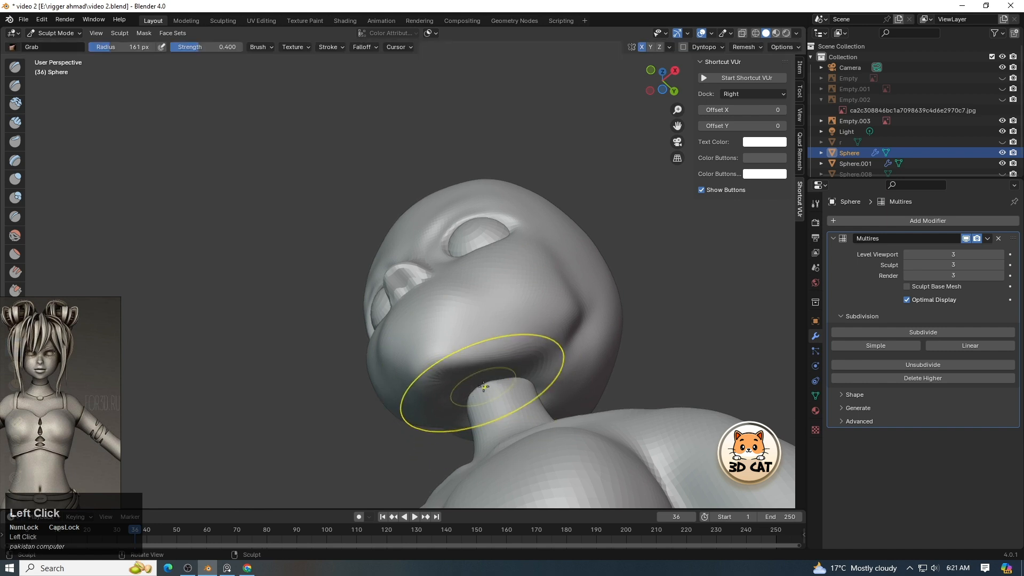
Reshape the cheeks and jaw sides from the front with the Grab brush at 102 px and 120 px.
{"action": "key", "text": "KP_1"}
{"action": "key", "text": "f"}
{"action": "left_click", "coordinate": [483, 302]}
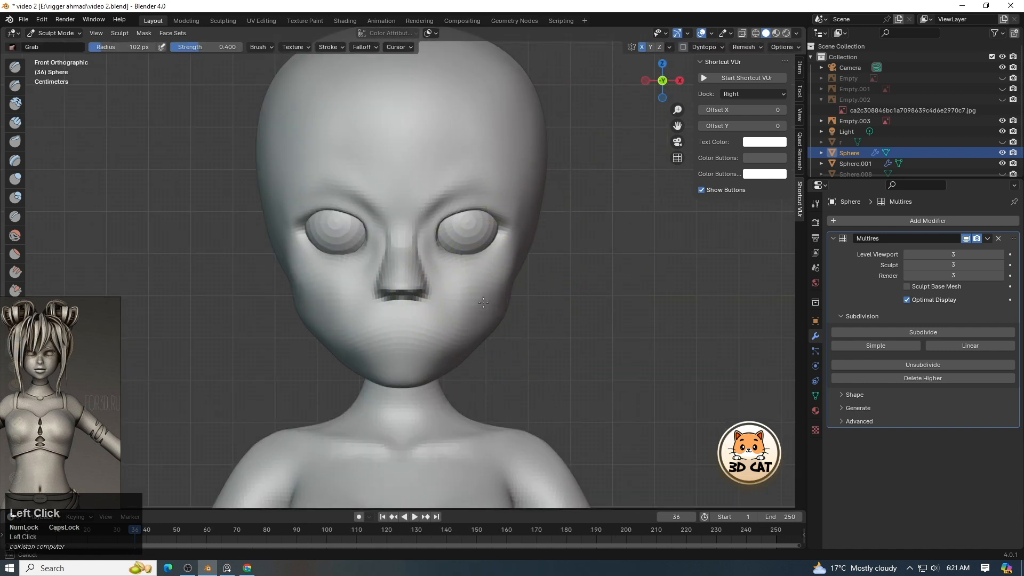
{"action": "key", "text": "f"}
{"action": "left_click", "coordinate": [454, 367]}
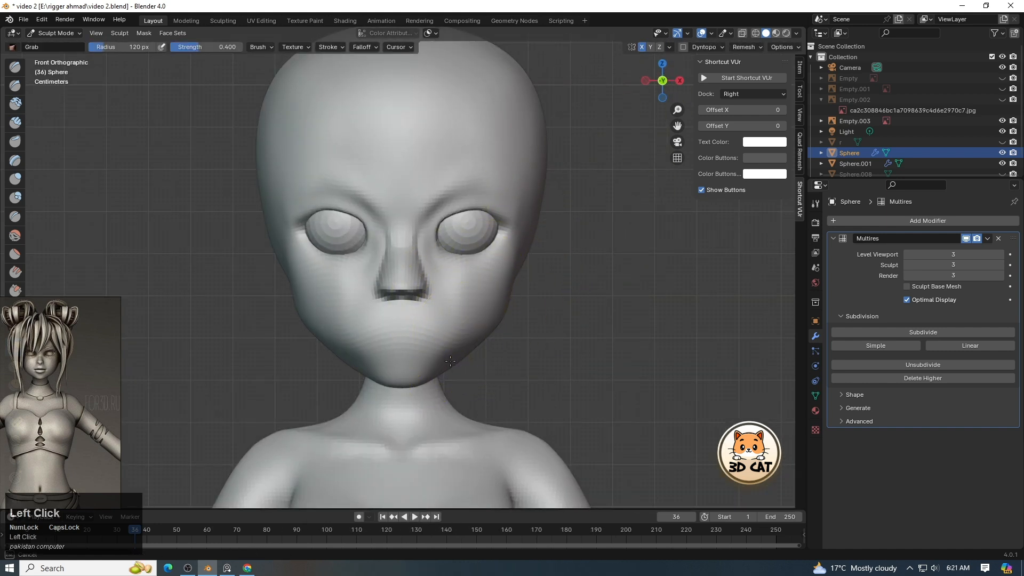
Smooth the cheek-to-chin contour at 148 px and adjust it with the Grab brush at 129 to 137 px.
{"action": "key", "text": "f"}
{"action": "left_click", "coordinate": [490, 335]}
{"action": "left_click_drag", "start_coordinate": [497, 318], "coordinate": [448, 368], "text": "shift"}
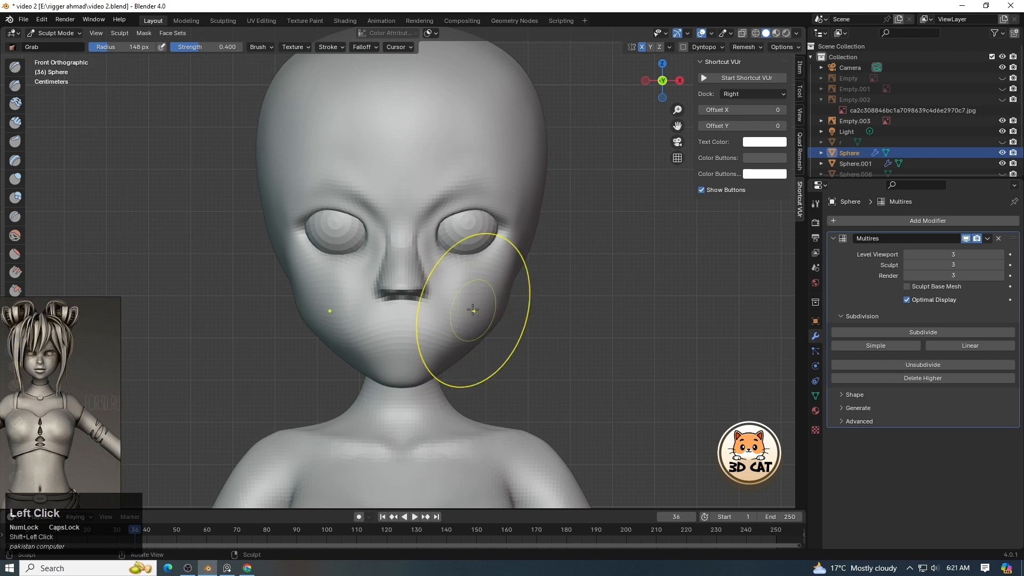
{"action": "left_click", "coordinate": [462, 340]}
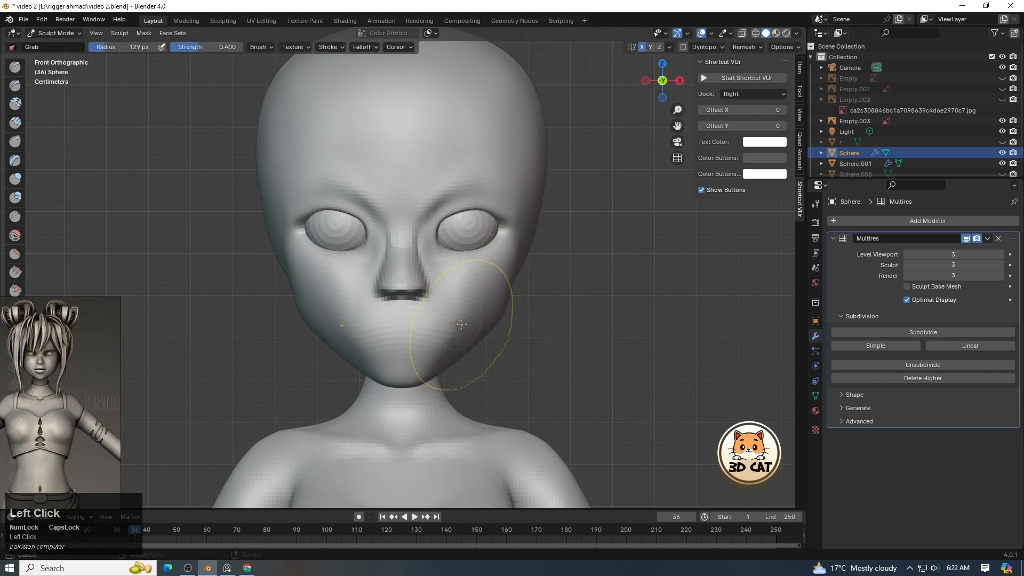
{"action": "key", "text": "f"}
{"action": "left_click", "coordinate": [370, 309]}
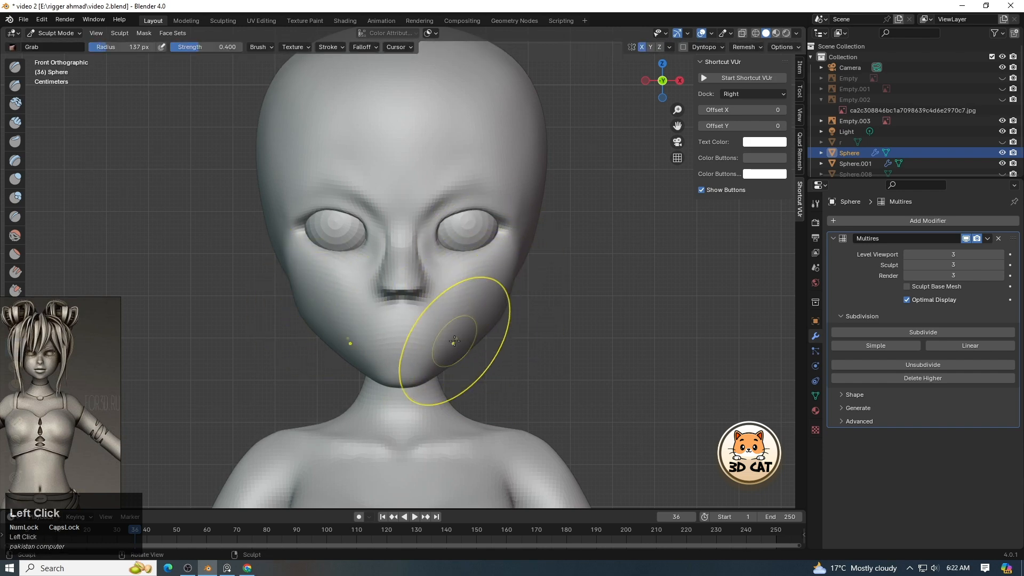
Mask a narrow ear-base patch on the side of the head with the Mask brush at 45 px.
{"action": "mouse_move", "coordinate": [685, 108]}
{"action": "left_mouse_down"}
{"action": "mouse_move", "coordinate": [685, 160]}
{"action": "mouse_move", "coordinate": [685, 96]}
{"action": "mouse_move", "coordinate": [589, 314]}
{"action": "left_mouse_up"}
{"action": "key", "text": "f"}
{"action": "left_click", "coordinate": [539, 186]}
{"action": "left_click_drag", "start_coordinate": [677, 129], "coordinate": [695, 30]}
{"action": "left_click_drag", "start_coordinate": [679, 107], "coordinate": [602, 260]}
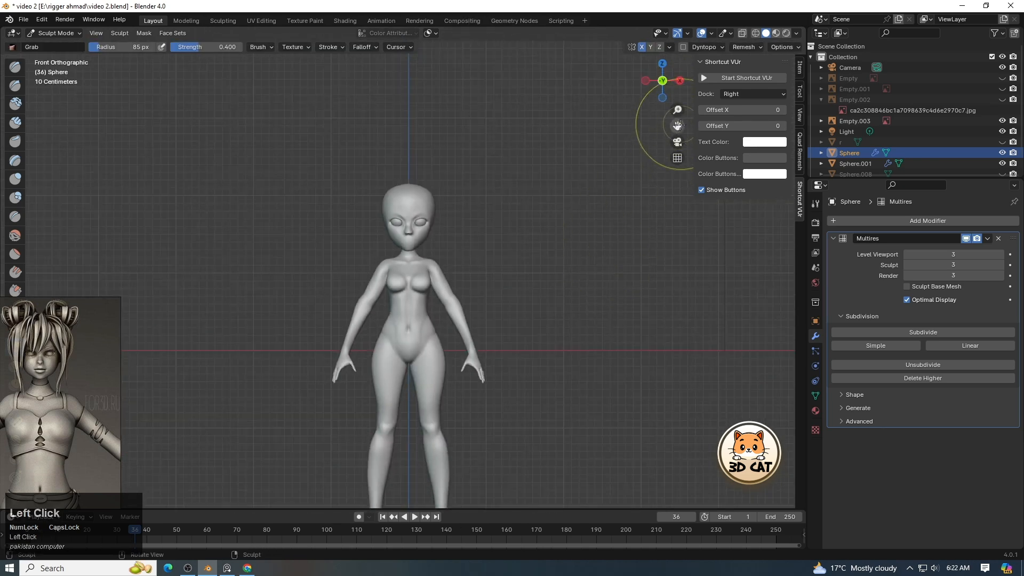
{"action": "left_click_drag", "start_coordinate": [678, 128], "coordinate": [679, 52]}
{"action": "left_click_drag", "start_coordinate": [680, 108], "coordinate": [615, 157]}
{"action": "left_click_drag", "start_coordinate": [677, 126], "coordinate": [531, 171]}
{"action": "left_click_drag", "start_coordinate": [667, 89], "coordinate": [673, 75]}
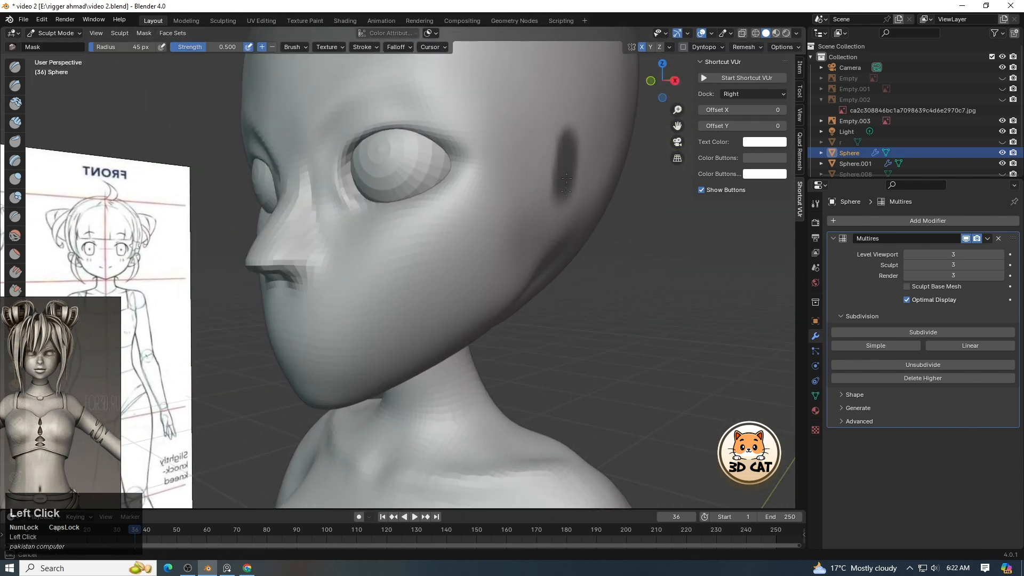
Invert the mask and pull the ears out from the head sides with the Grab brush at 91 px and 81 px.
{"action": "left_click", "coordinate": [651, 81]}
{"action": "left_click_drag", "start_coordinate": [677, 110], "coordinate": [649, 140]}
{"action": "key", "text": "g"}
{"action": "key", "text": "f"}
{"action": "left_click", "coordinate": [522, 185]}
{"action": "mouse_move", "coordinate": [428, 205]}
{"action": "left_mouse_down"}
{"action": "mouse_move", "coordinate": [443, 202]}
{"action": "mouse_move", "coordinate": [418, 258]}
{"action": "left_mouse_up"}
{"action": "key", "text": "f"}
{"action": "left_click", "coordinate": [504, 142]}
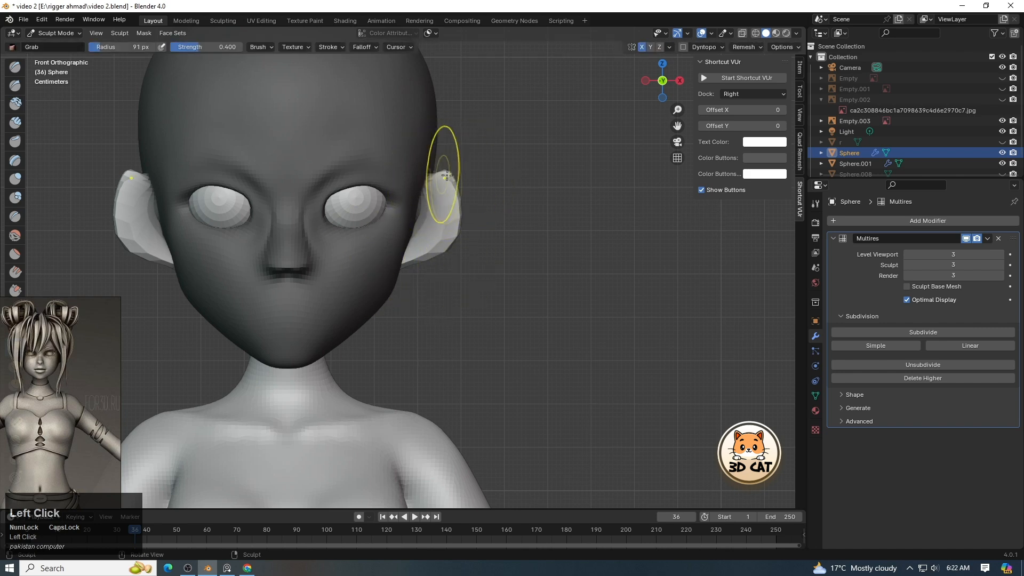
{"action": "key", "text": "f"}
{"action": "left_click", "coordinate": [462, 187]}
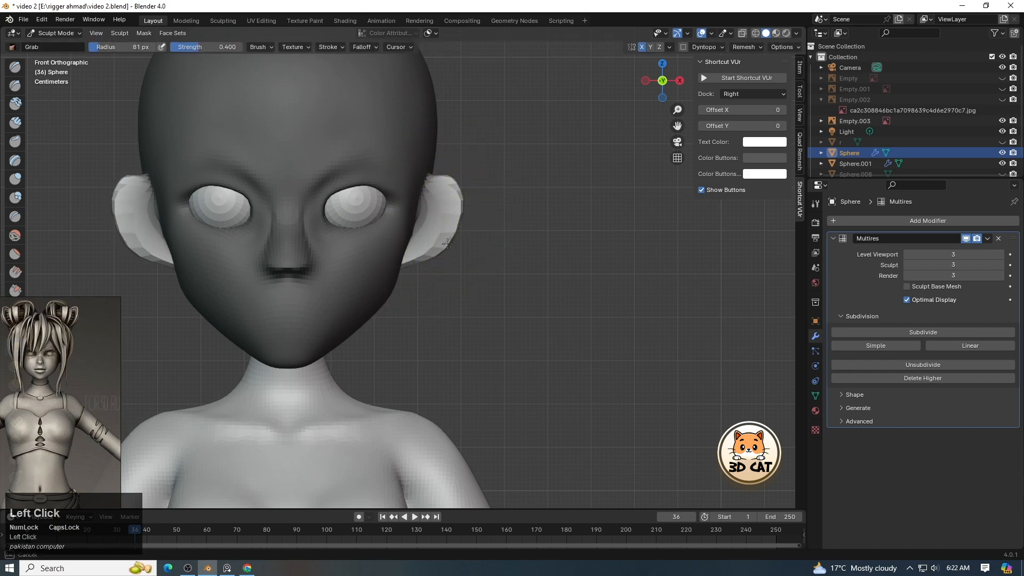
Shape the ear's profile in the right side view with the Grab brush.
{"action": "key", "text": "KP_3"}
{"action": "mouse_move", "coordinate": [539, 201]}
{"action": "left_mouse_down"}
{"action": "mouse_move", "coordinate": [555, 240]}
{"action": "mouse_move", "coordinate": [565, 219]}
{"action": "left_mouse_up"}
{"action": "key", "text": "f"}
{"action": "left_click", "coordinate": [564, 218]}
{"action": "mouse_move", "coordinate": [605, 179]}
{"action": "middle_mouse_down", "text": "ctrl"}
{"action": "mouse_move", "coordinate": [608, 197]}
{"action": "mouse_move", "coordinate": [645, 105]}
{"action": "middle_mouse_up", "text": "ctrl"}
{"action": "key", "text": "f"}
{"action": "left_click", "coordinate": [636, 207]}
{"action": "mouse_move", "coordinate": [636, 207]}
{"action": "left_mouse_down"}
{"action": "mouse_move", "coordinate": [628, 191]}
{"action": "mouse_move", "coordinate": [624, 210]}
{"action": "mouse_move", "coordinate": [572, 206]}
{"action": "left_mouse_up"}
{"action": "key", "text": "f"}
{"action": "left_click", "coordinate": [620, 199]}
Invert the mask again and adjust the head surface around the ear with the Grab brush at 100 px and 138 px.
{"action": "key", "text": "ctrl+i"}
{"action": "key", "text": "f"}
{"action": "left_click", "coordinate": [572, 256]}
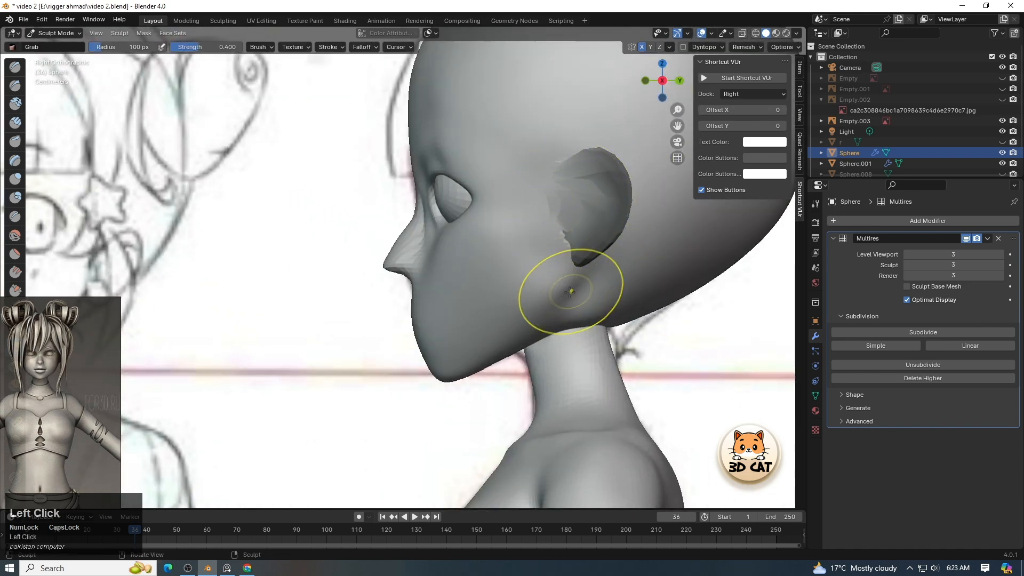
{"action": "key", "text": "f"}
{"action": "left_click", "coordinate": [475, 296]}
{"action": "key", "text": "f"}
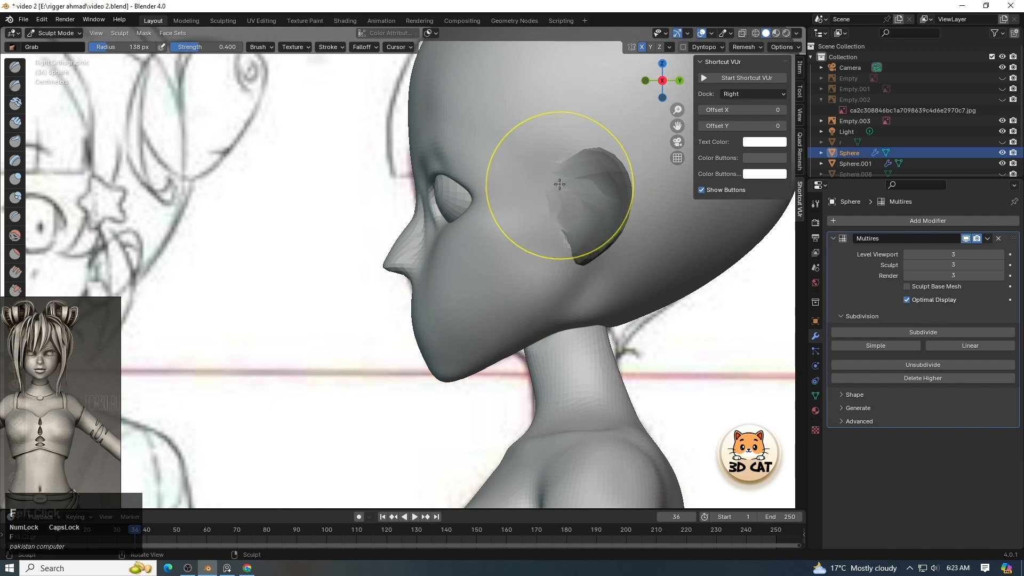
{"action": "middle_click_drag", "start_coordinate": [574, 176], "coordinate": [605, 185]}
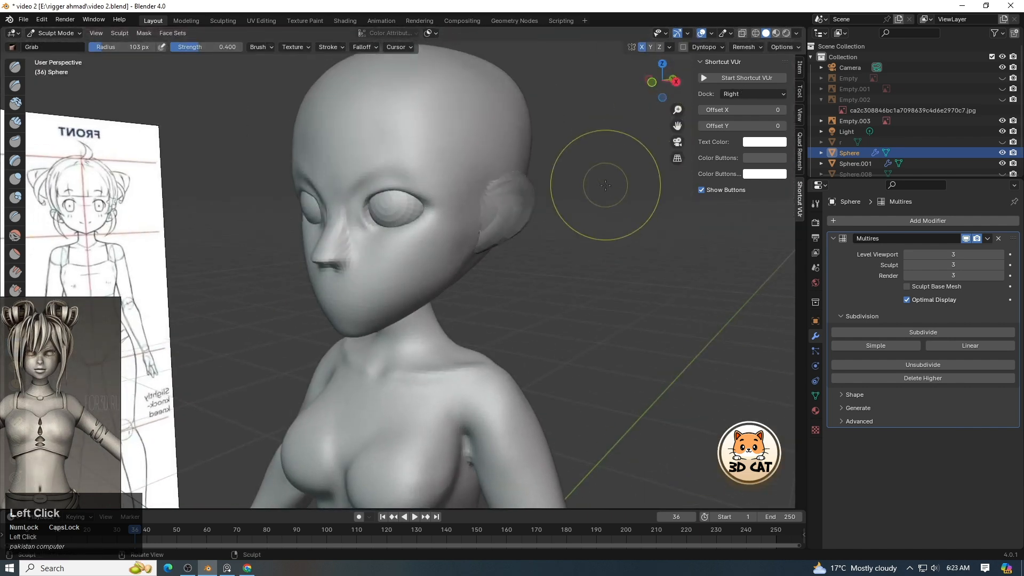
Reshape the ears from the front with the Grab brush at 89 px.
{"action": "left_click", "coordinate": [652, 82]}
{"action": "scroll", "coordinate": [480, 176], "scroll_direction": "up", "scroll_amount": 3}
{"action": "key", "text": "f"}
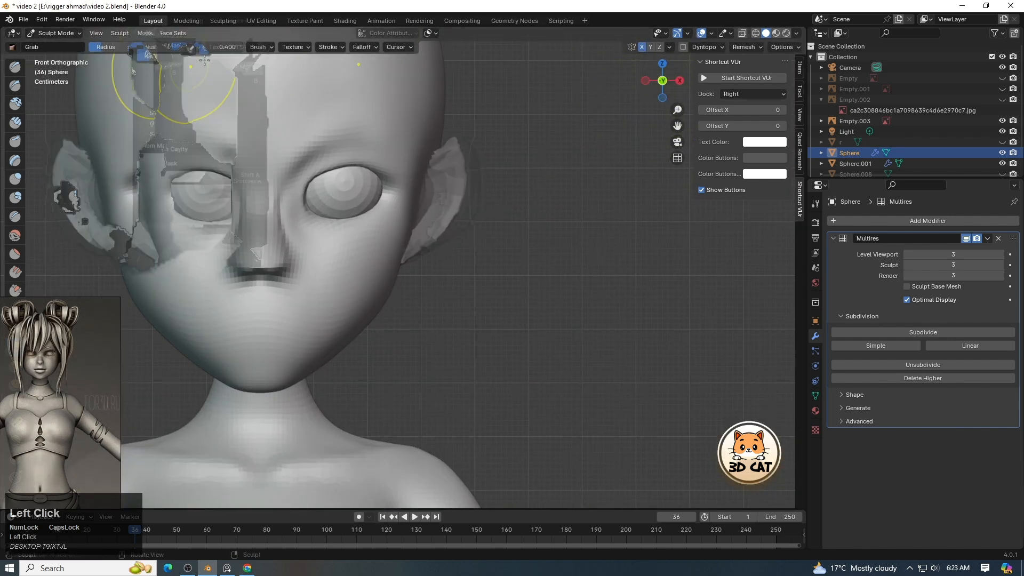
{"action": "mouse_move", "coordinate": [432, 159]}
{"action": "left_mouse_down"}
{"action": "mouse_move", "coordinate": [448, 181]}
{"action": "mouse_move", "coordinate": [435, 246]}
{"action": "left_mouse_up"}
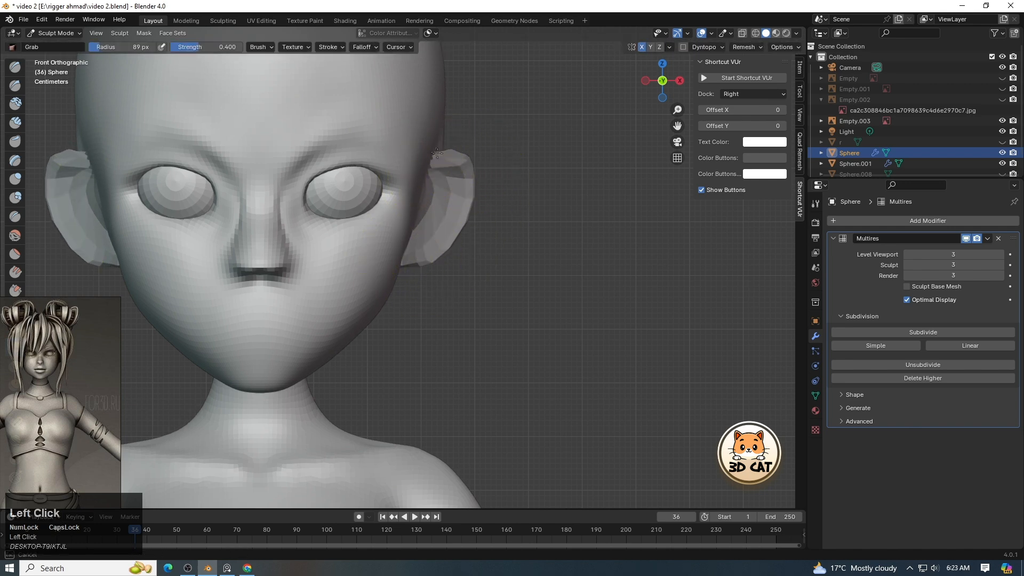
{"action": "key", "text": "f"}
{"action": "left_click", "coordinate": [512, 179]}
{"action": "mouse_move", "coordinate": [676, 126]}
{"action": "left_mouse_down"}
{"action": "mouse_move", "coordinate": [771, 113]}
{"action": "mouse_move", "coordinate": [671, 178]}
{"action": "mouse_move", "coordinate": [669, 82]}
{"action": "left_mouse_up"}
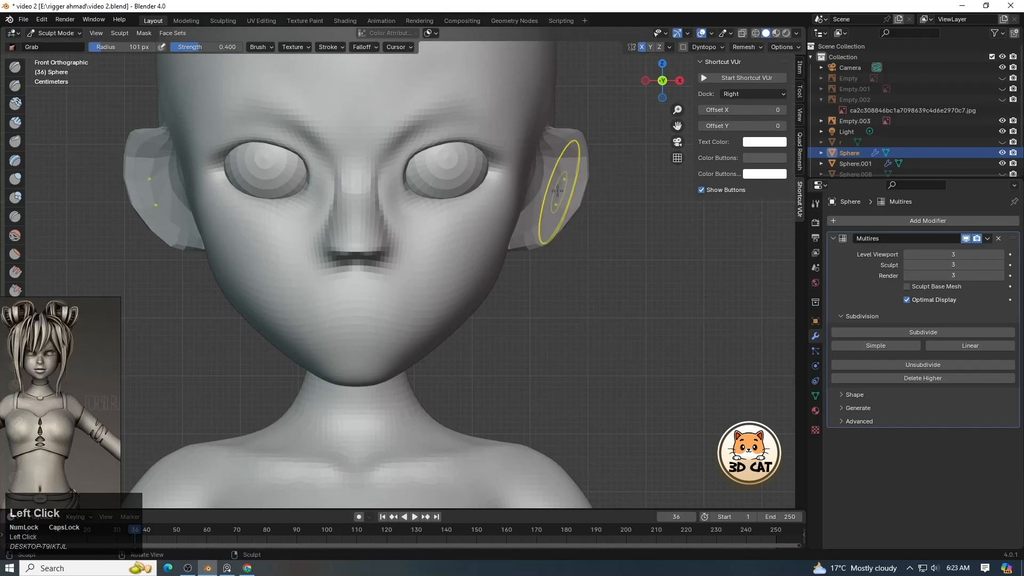
Adjust the upper ear attachment with the Grab brush at 195 px and return to Object Mode.
{"action": "key", "text": "f"}
{"action": "left_click", "coordinate": [531, 172]}
{"action": "key", "text": "f"}
{"action": "left_click", "coordinate": [537, 144]}
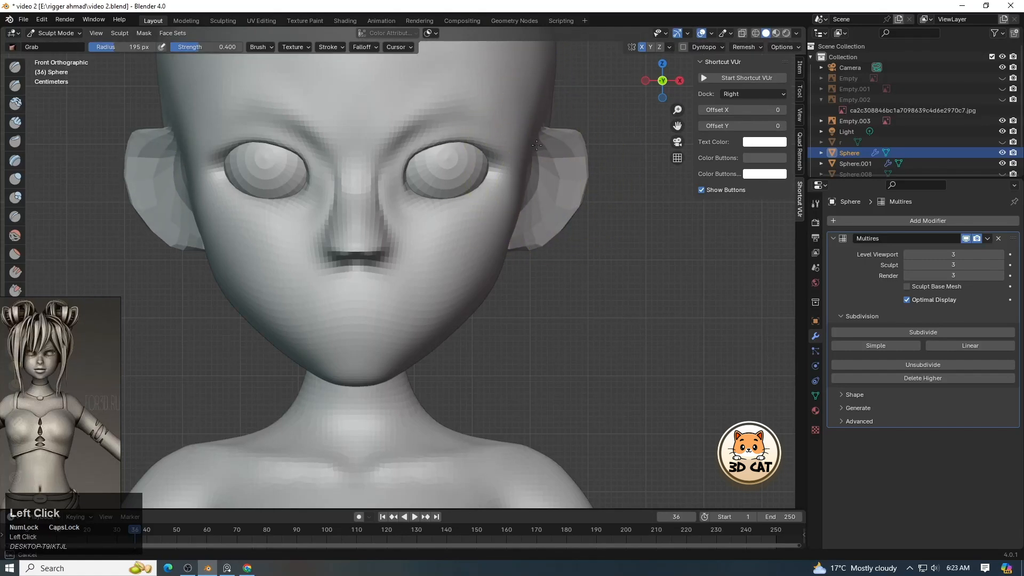
{"action": "mouse_move", "coordinate": [662, 128]}
{"action": "left_mouse_down"}
{"action": "mouse_move", "coordinate": [653, 141]}
{"action": "mouse_move", "coordinate": [677, 49]}
{"action": "left_mouse_up"}
{"action": "mouse_move", "coordinate": [678, 110]}
{"action": "left_mouse_down"}
{"action": "mouse_move", "coordinate": [646, 166]}
{"action": "mouse_move", "coordinate": [676, 57]}
{"action": "left_mouse_up"}
{"action": "left_click", "coordinate": [56, 33]}
{"action": "left_click", "coordinate": [50, 46]}
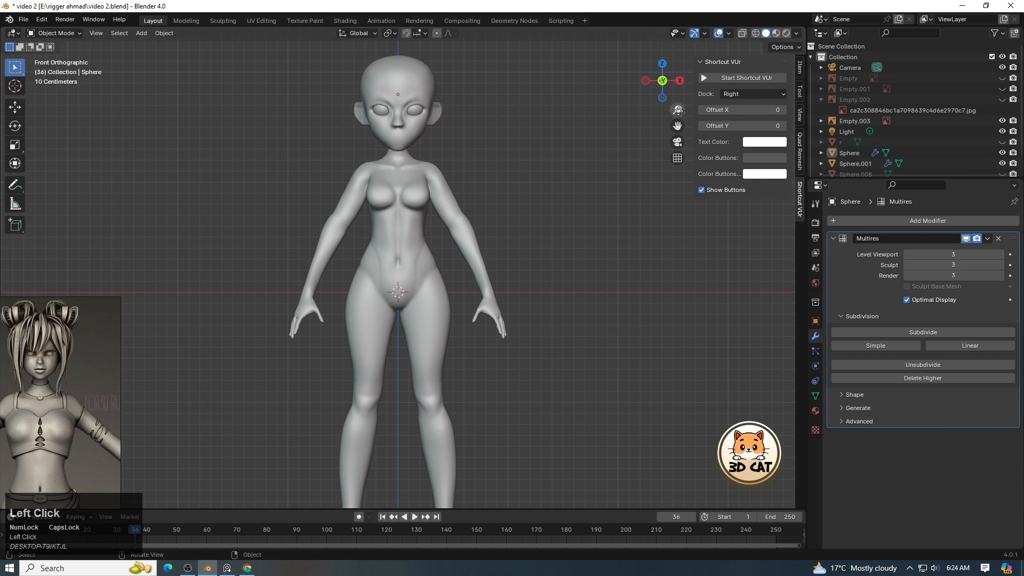
{"action": "left_click", "coordinate": [187, 569]}
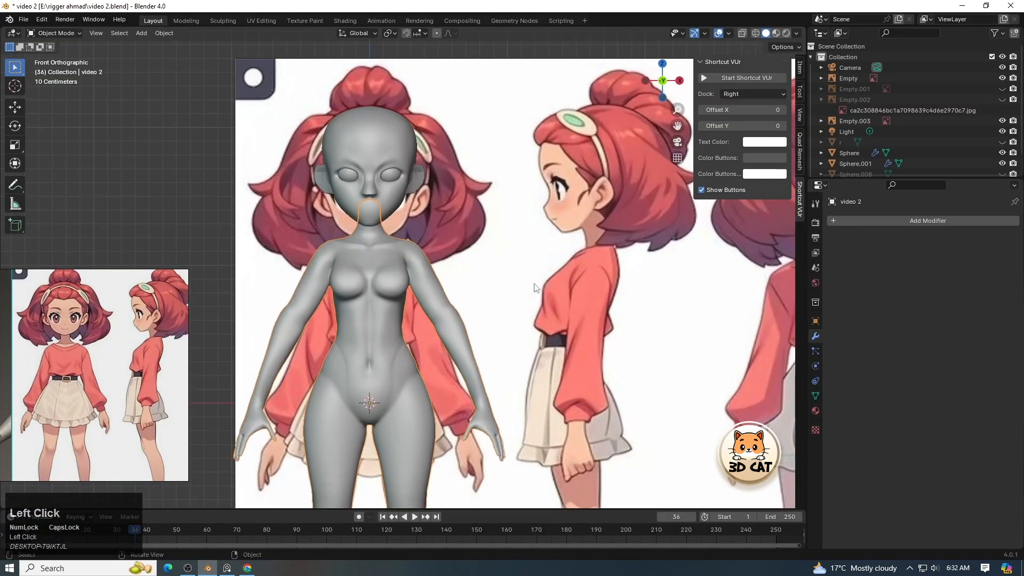
{"action": "left_click", "coordinate": [412, 179]}
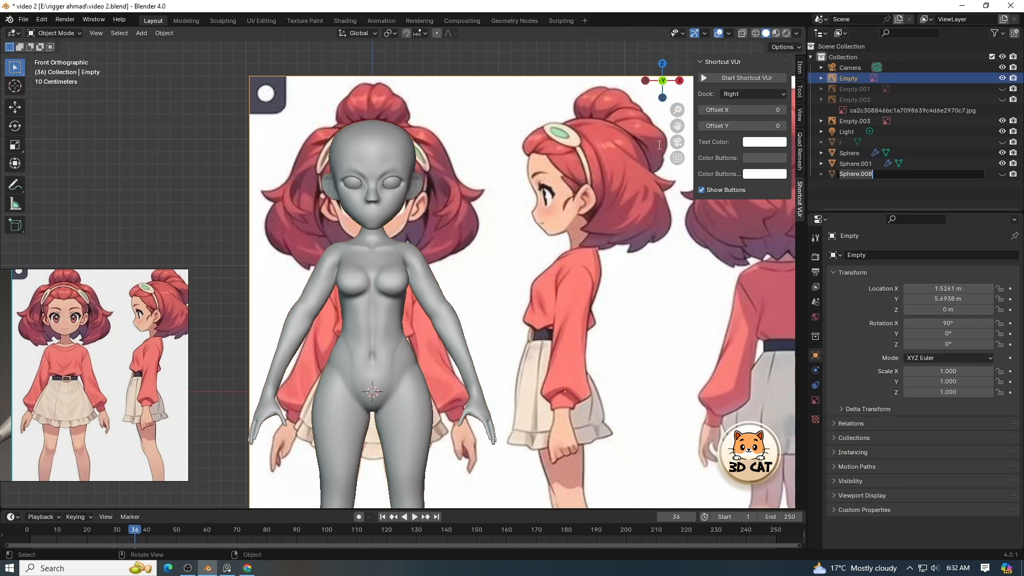
{"action": "left_click", "coordinate": [961, 191]}
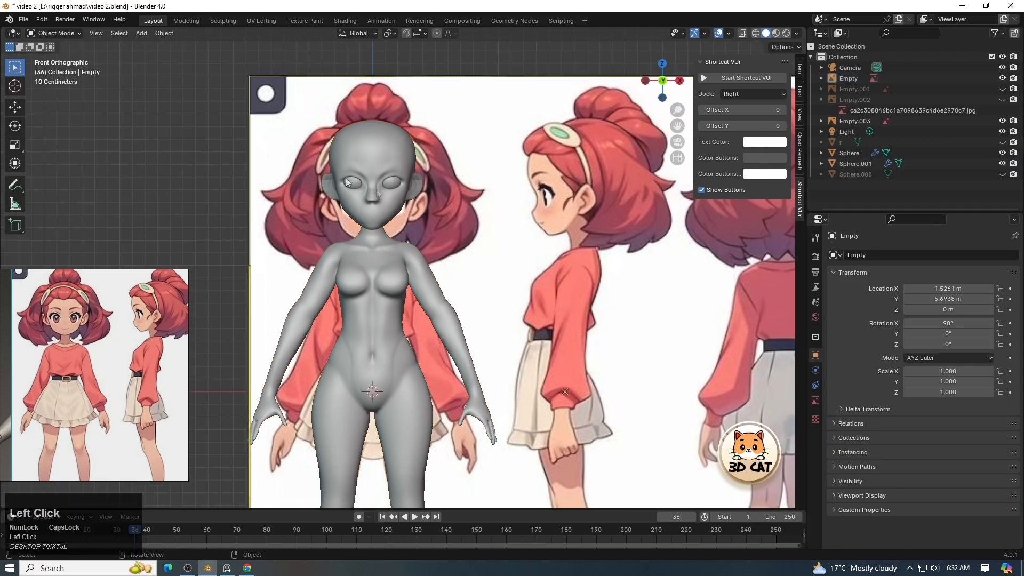
{"action": "left_click", "coordinate": [987, 153]}
{"action": "left_click", "coordinate": [1003, 153]}
{"action": "left_click", "coordinate": [1003, 153]}
{"action": "left_click", "coordinate": [1002, 153]}
{"action": "key", "text": "ctrl+z"}
{"action": "key", "text": "ctrl+z"}
{"action": "key", "text": "ctrl+z"}
{"action": "key", "text": "ctrl+z"}
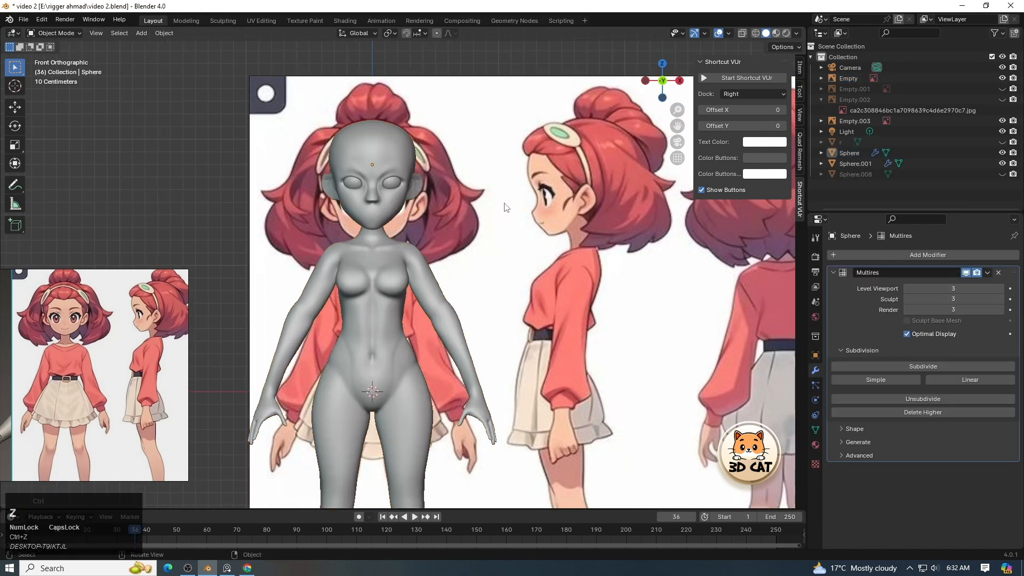
Duplicate the combined head and body mesh in place and hide the copy.
{"action": "left_click", "coordinate": [396, 211]}
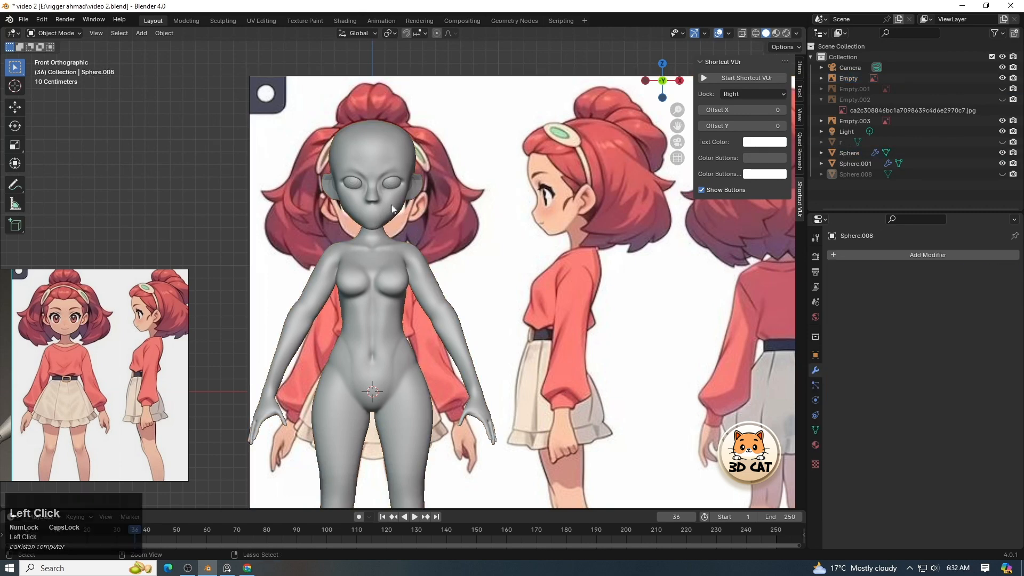
{"action": "left_click", "coordinate": [390, 202]}
{"action": "scroll", "coordinate": [390, 201], "scroll_direction": "up", "scroll_amount": 1}
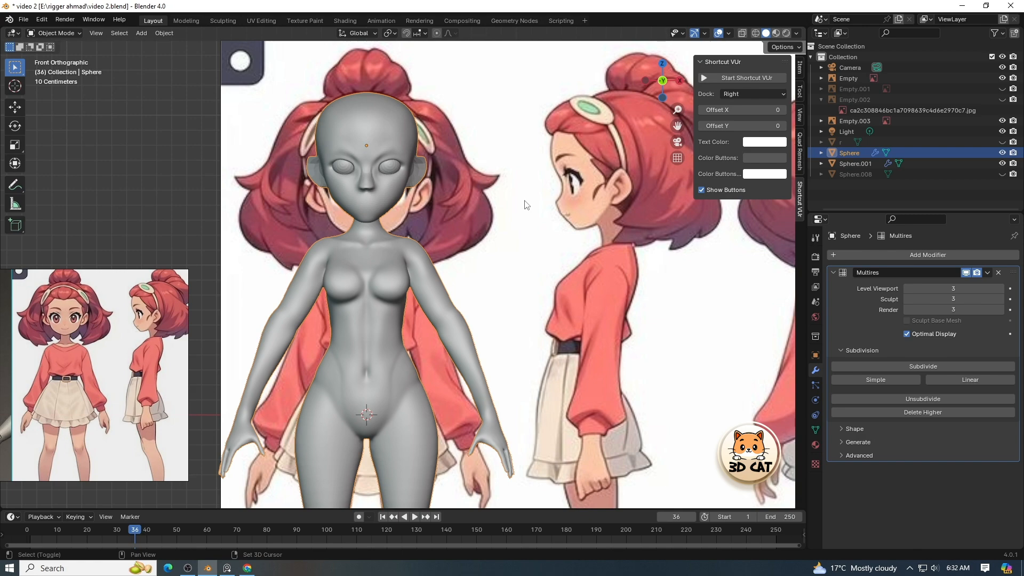
{"action": "right_click", "coordinate": [490, 218]}
{"action": "left_click", "coordinate": [247, 568]}
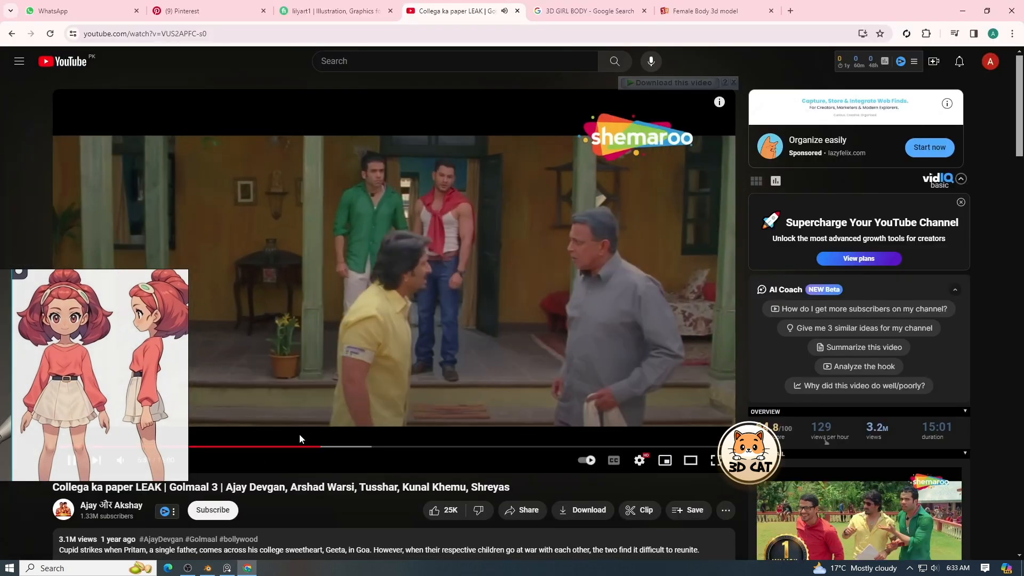
{"action": "left_click", "coordinate": [208, 568]}
{"action": "left_click", "coordinate": [460, 256]}
{"action": "left_click", "coordinate": [562, 238]}
{"action": "left_click", "coordinate": [462, 250]}
{"action": "key", "text": "h"}
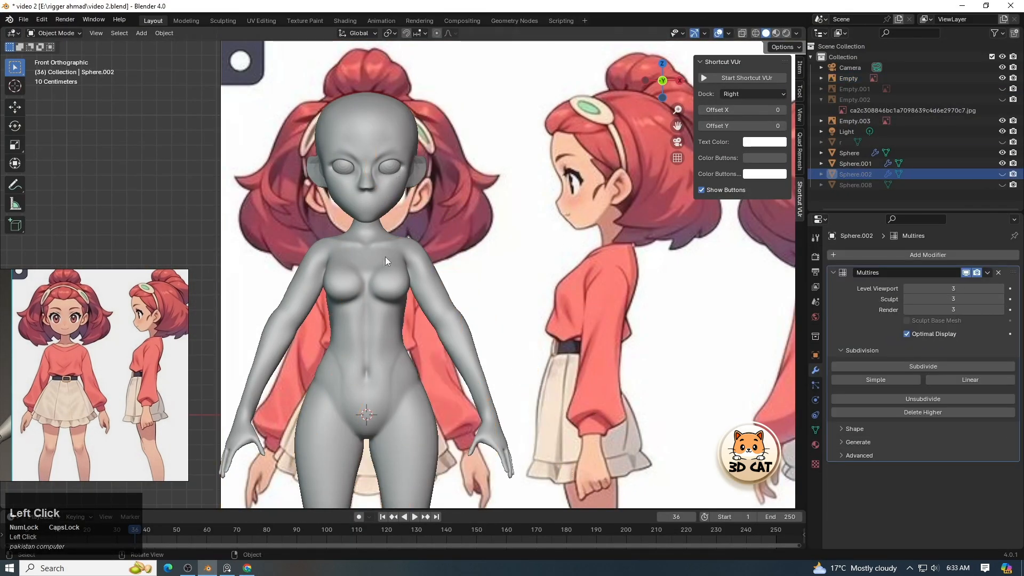
{"action": "left_click", "coordinate": [386, 257]}
{"action": "middle_click_drag", "start_coordinate": [385, 251], "coordinate": [392, 213], "text": "ctrl"}
{"action": "middle_click_drag", "start_coordinate": [394, 152], "coordinate": [387, 196], "text": "shift"}
{"action": "key", "text": "Tab"}
{"action": "left_click", "coordinate": [395, 208]}
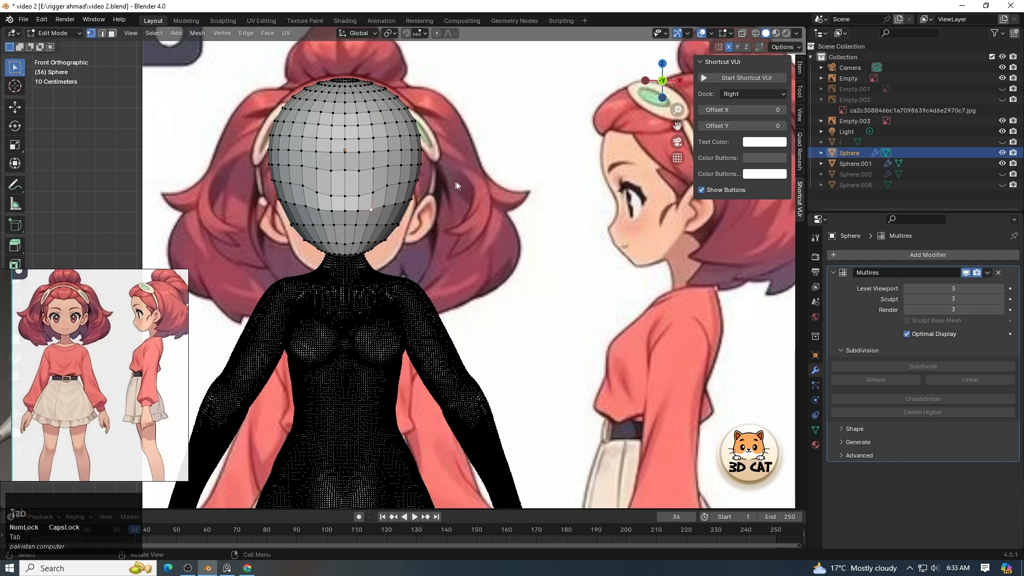
{"action": "left_click", "coordinate": [491, 219]}
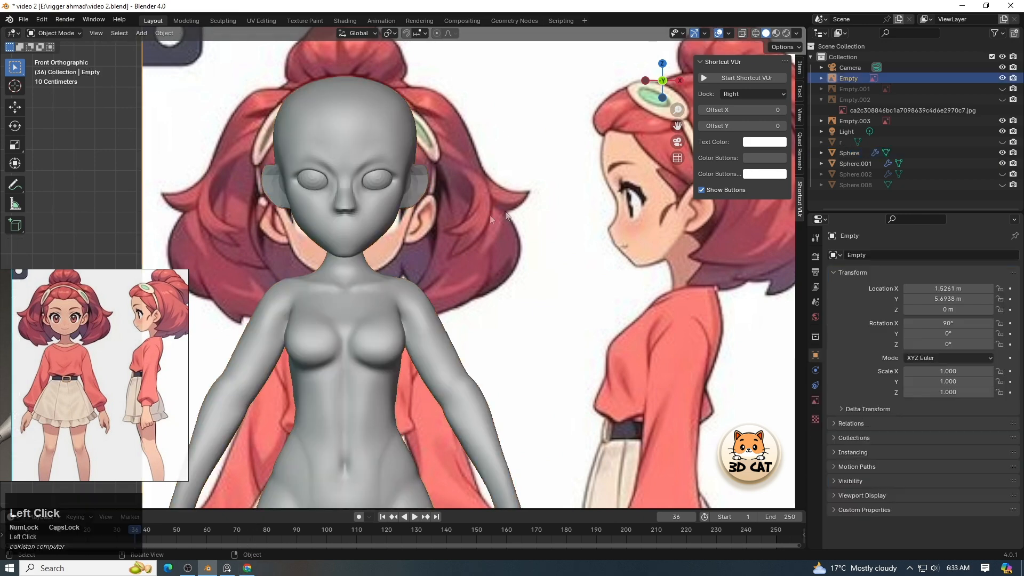
Select the linked head geometry in Edit Mode and separate it from the body into its own object.
{"action": "left_click", "coordinate": [370, 229]}
{"action": "key", "text": "Tab"}
{"action": "key", "text": "l"}
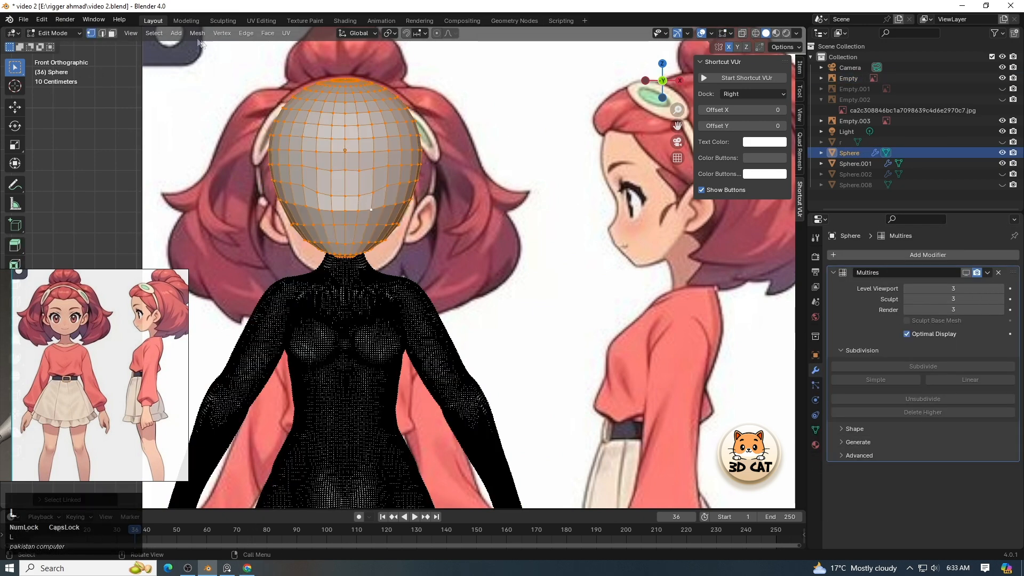
{"action": "left_click", "coordinate": [197, 33]}
{"action": "left_click", "coordinate": [320, 127]}
{"action": "key", "text": "Tab"}
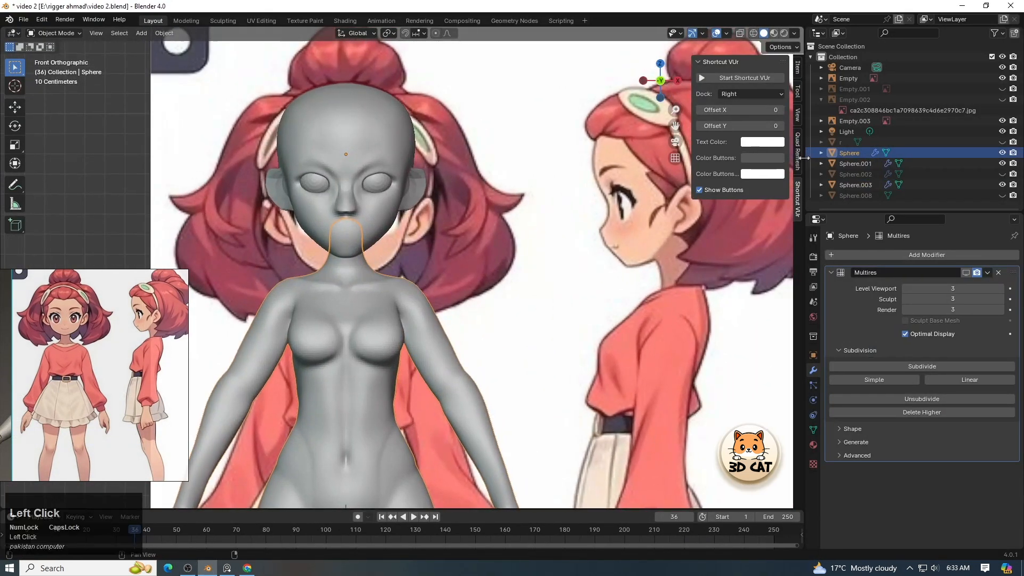
Remesh the body with Quad Remesher at a quad count of 5000 and shade the result smooth.
{"action": "left_click", "coordinate": [800, 152]}
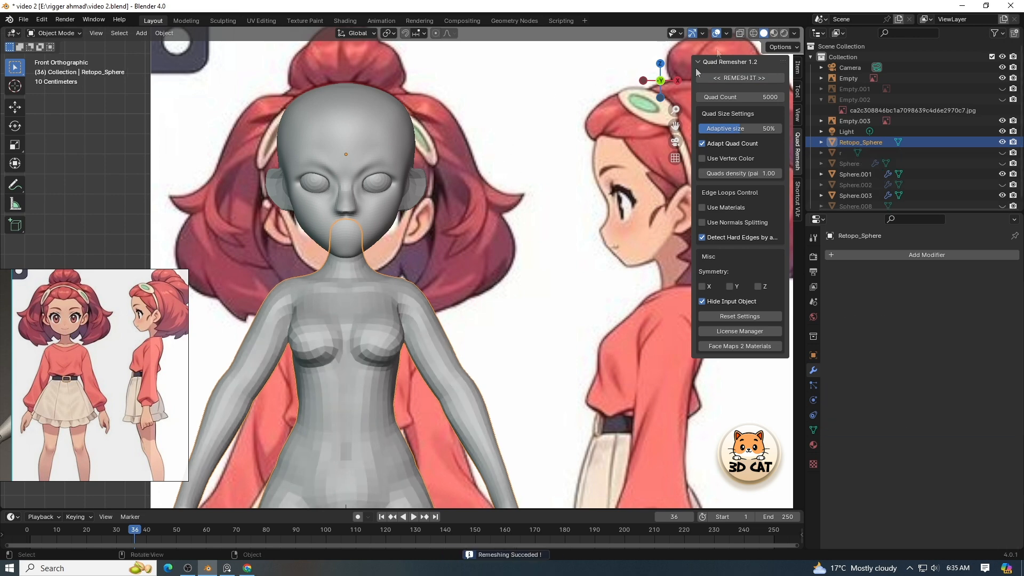
{"action": "scroll", "coordinate": [352, 240], "scroll_direction": "down", "scroll_amount": 1}
{"action": "right_click", "coordinate": [391, 275]}
{"action": "left_click", "coordinate": [395, 278]}
{"action": "left_click", "coordinate": [534, 240]}
Set the remeshed body's origin to its geometry and scale the body down.
{"action": "scroll", "coordinate": [379, 239], "scroll_direction": "up", "scroll_amount": 3}
{"action": "left_click", "coordinate": [362, 205]}
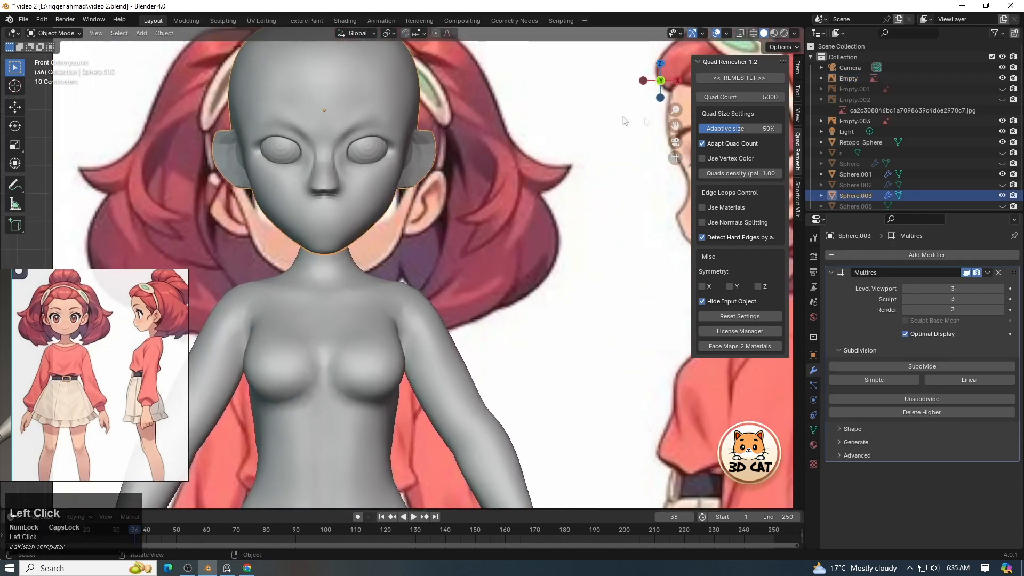
{"action": "scroll", "coordinate": [435, 235], "scroll_direction": "down", "scroll_amount": 1}
{"action": "left_click", "coordinate": [427, 290]}
{"action": "scroll", "coordinate": [440, 240], "scroll_direction": "down", "scroll_amount": 1}
{"action": "key", "text": "Tab"}
{"action": "key", "text": "Tab"}
{"action": "left_click", "coordinate": [164, 33]}
{"action": "mouse_move", "coordinate": [184, 56]}
{"action": "left_click", "coordinate": [309, 67]}
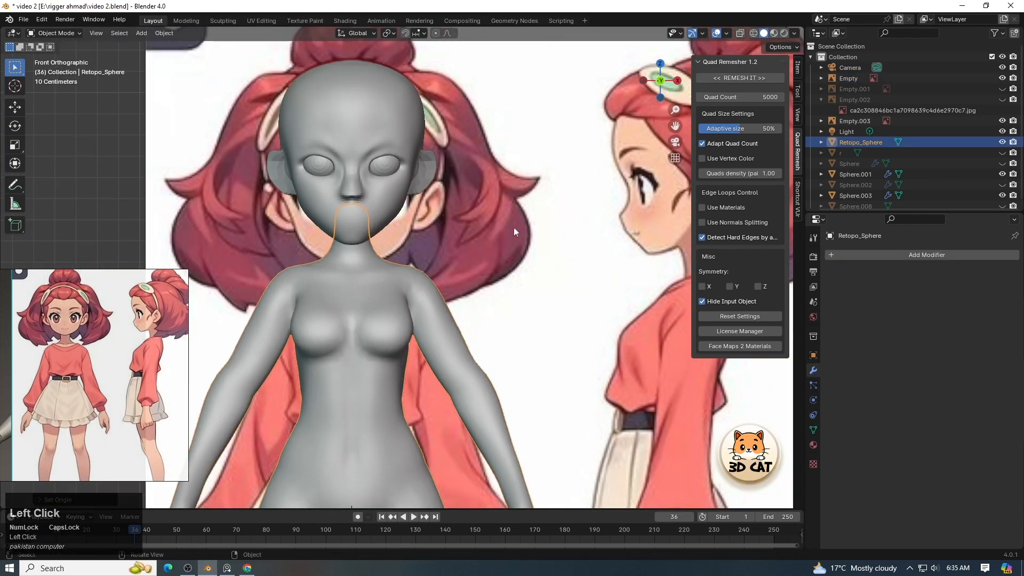
{"action": "key", "text": "s"}
{"action": "left_click", "coordinate": [496, 268]}
Select the head and eyes with the reference image briefly hidden, and move them vertically and rescale them to fit the neck.
{"action": "scroll", "coordinate": [405, 277], "scroll_direction": "up", "scroll_amount": 1}
{"action": "left_click", "coordinate": [381, 186]}
{"action": "left_click", "coordinate": [502, 115]}
{"action": "key", "text": "h"}
{"action": "left_click_drag", "start_coordinate": [504, 117], "coordinate": [312, 174]}
{"action": "left_click", "coordinate": [1003, 78]}
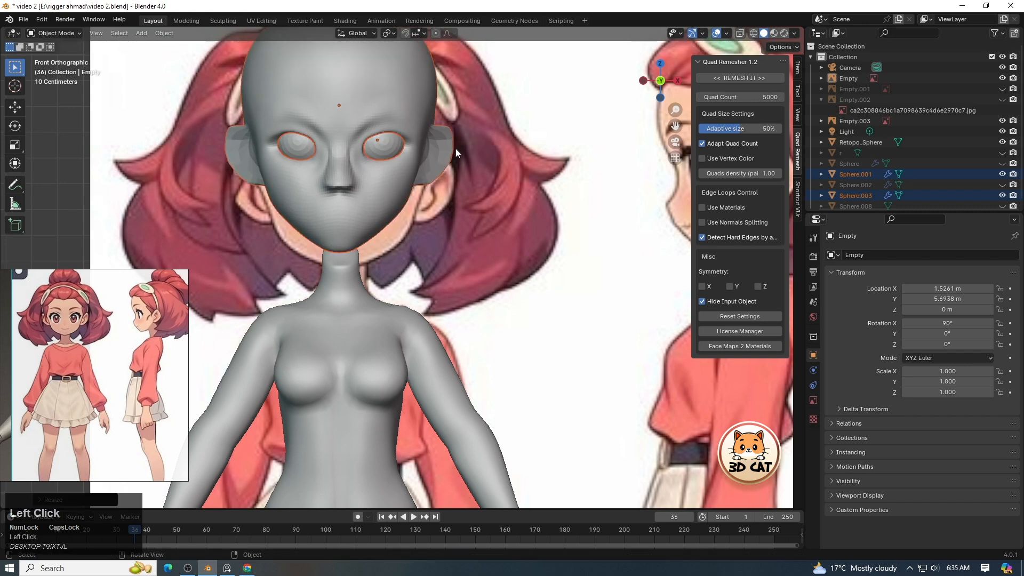
{"action": "key", "text": "g"}
{"action": "key", "text": "z"}
{"action": "left_click", "coordinate": [461, 183]}
{"action": "key", "text": "s"}
{"action": "left_click", "coordinate": [468, 190]}
{"action": "key", "text": "g"}
{"action": "key", "text": "z"}
{"action": "left_click", "coordinate": [469, 181]}
{"action": "middle_click_drag", "start_coordinate": [472, 178], "coordinate": [474, 188], "text": "ctrl"}
Round out the head's jaw to the reference face outline in X-ray view with the Grab brush at 204 px.
{"action": "left_click", "coordinate": [560, 124]}
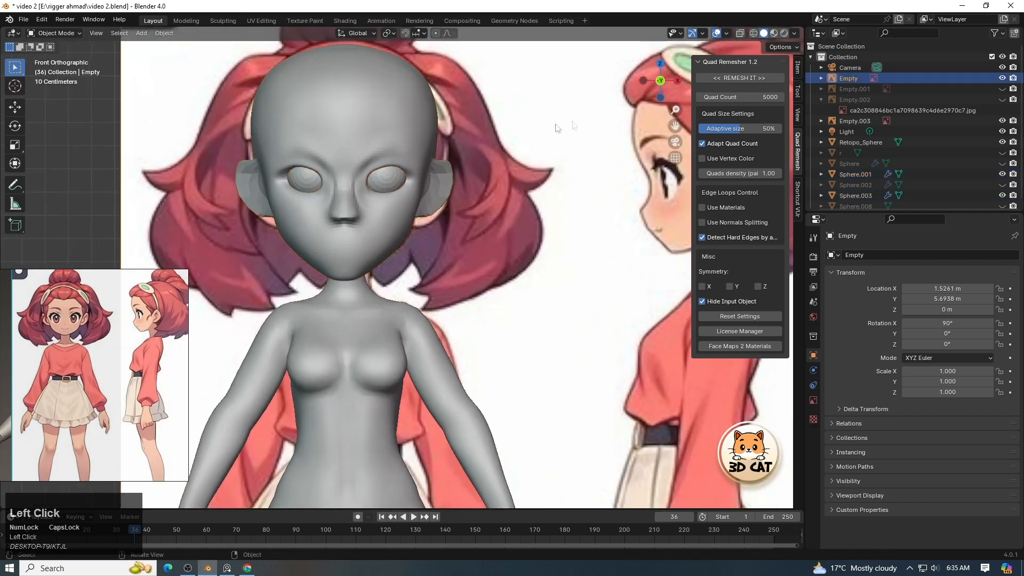
{"action": "middle_click_drag", "start_coordinate": [558, 128], "coordinate": [599, 120], "text": "ctrl"}
{"action": "left_click", "coordinate": [408, 134]}
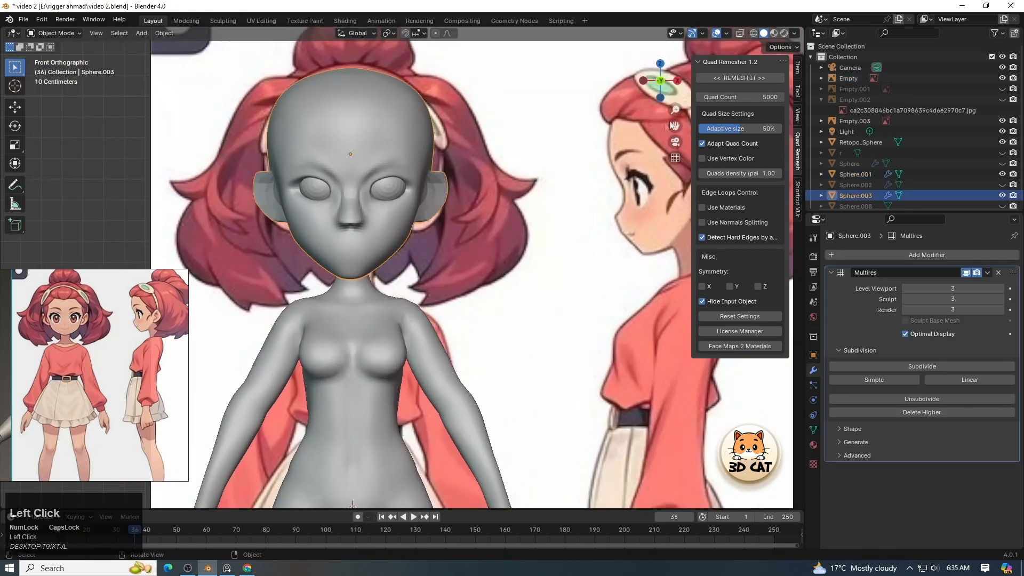
{"action": "left_click", "coordinate": [56, 33]}
{"action": "left_click_drag", "start_coordinate": [675, 110], "coordinate": [673, 85]}
{"action": "left_click", "coordinate": [58, 68]}
{"action": "left_click", "coordinate": [740, 33]}
{"action": "mouse_move", "coordinate": [316, 285]}
{"action": "left_mouse_down"}
{"action": "mouse_move", "coordinate": [319, 258]}
{"action": "mouse_move", "coordinate": [354, 249]}
{"action": "left_mouse_up"}
{"action": "left_click", "coordinate": [740, 33]}
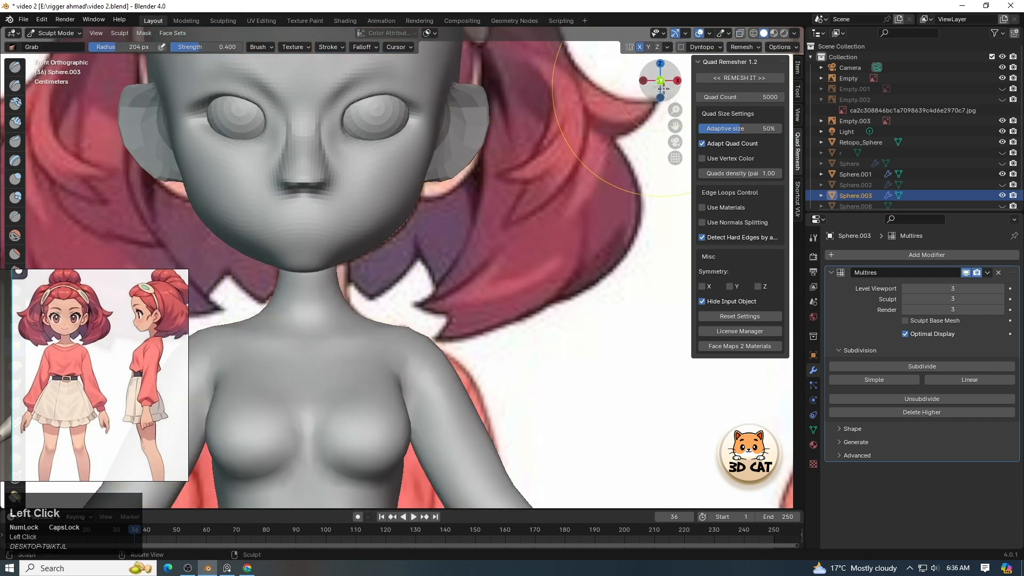
Move the front reference image along X in X-ray view to line its face up with the head.
{"action": "left_click_drag", "start_coordinate": [675, 110], "coordinate": [675, 134]}
{"action": "left_click", "coordinate": [69, 35]}
{"action": "left_click", "coordinate": [63, 45]}
{"action": "left_click", "coordinate": [534, 144]}
{"action": "left_click", "coordinate": [739, 34]}
{"action": "key", "text": "g"}
{"action": "key", "text": "x"}
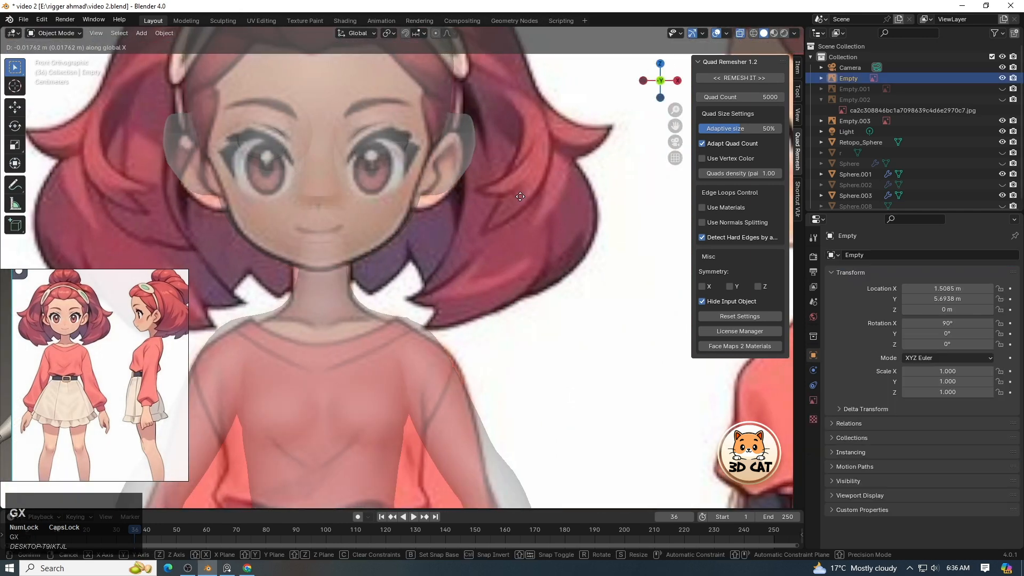
{"action": "left_click", "coordinate": [503, 151]}
Fit the jaw sides and ears to the reference in Sculpt Mode with the Grab brush at 204 px and 135 px.
{"action": "left_click", "coordinate": [384, 120]}
{"action": "left_click", "coordinate": [56, 33]}
{"action": "left_click", "coordinate": [61, 68]}
{"action": "left_click_drag", "start_coordinate": [676, 110], "coordinate": [675, 88]}
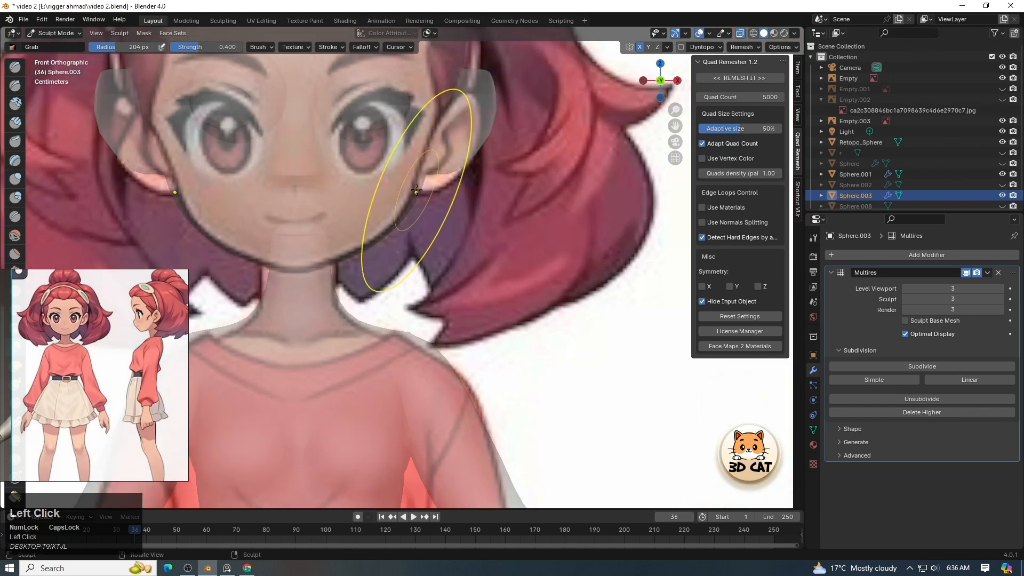
{"action": "left_click_drag", "start_coordinate": [425, 202], "coordinate": [426, 207]}
{"action": "left_click_drag", "start_coordinate": [480, 95], "coordinate": [474, 115]}
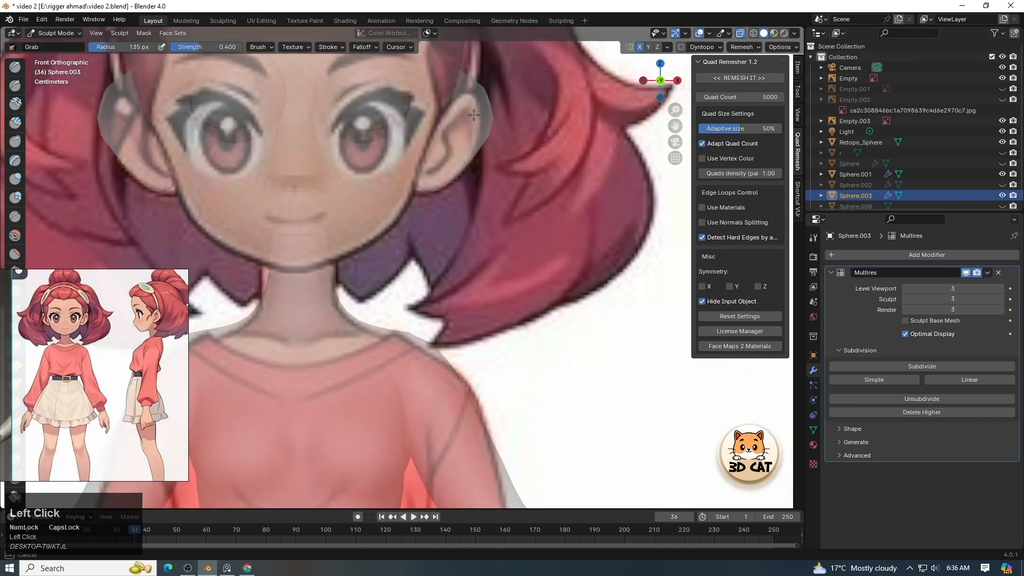
{"action": "scroll", "coordinate": [502, 112], "scroll_direction": "down", "scroll_amount": 2}
{"action": "key", "text": "alt+z"}
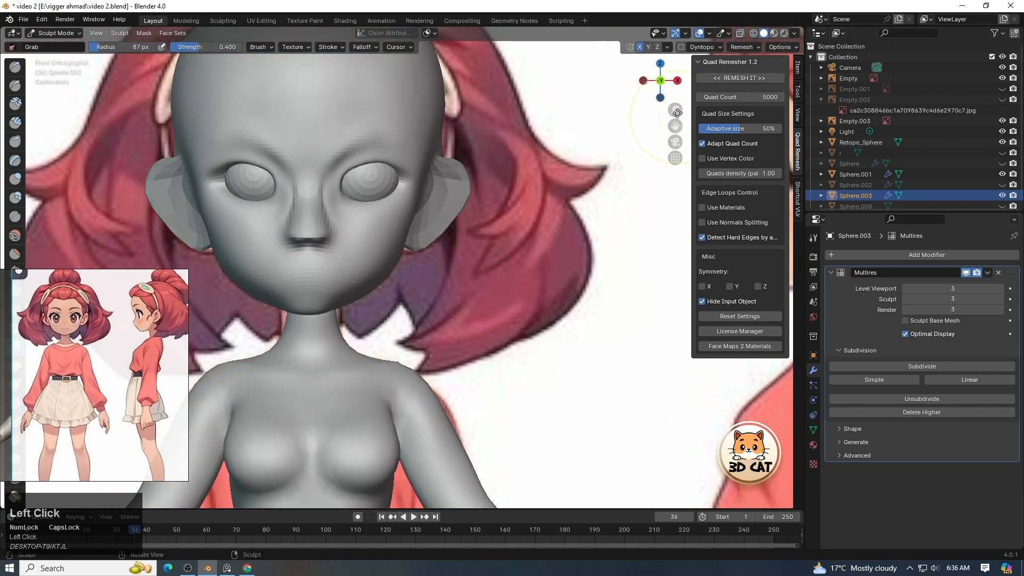
Adjust the outer edges of both ears to the reference with the Grab brush at 95 px.
{"action": "scroll", "coordinate": [431, 237], "scroll_direction": "up", "scroll_amount": 3}
{"action": "left_click_drag", "start_coordinate": [486, 190], "coordinate": [477, 184]}
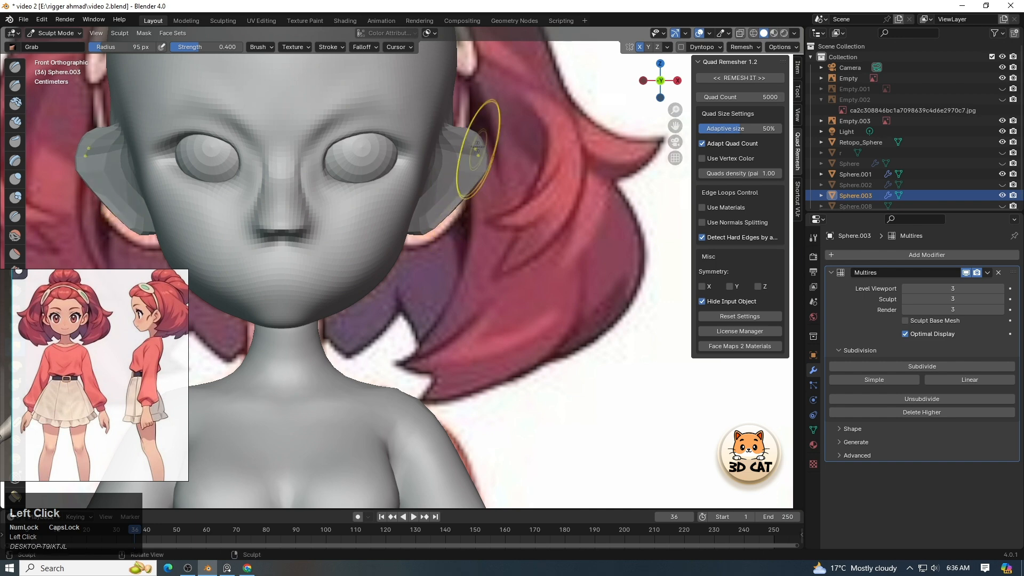
{"action": "left_click_drag", "start_coordinate": [478, 149], "coordinate": [474, 140]}
{"action": "left_click_drag", "start_coordinate": [453, 126], "coordinate": [453, 121]}
{"action": "key", "text": "f"}
{"action": "left_click", "coordinate": [496, 122]}
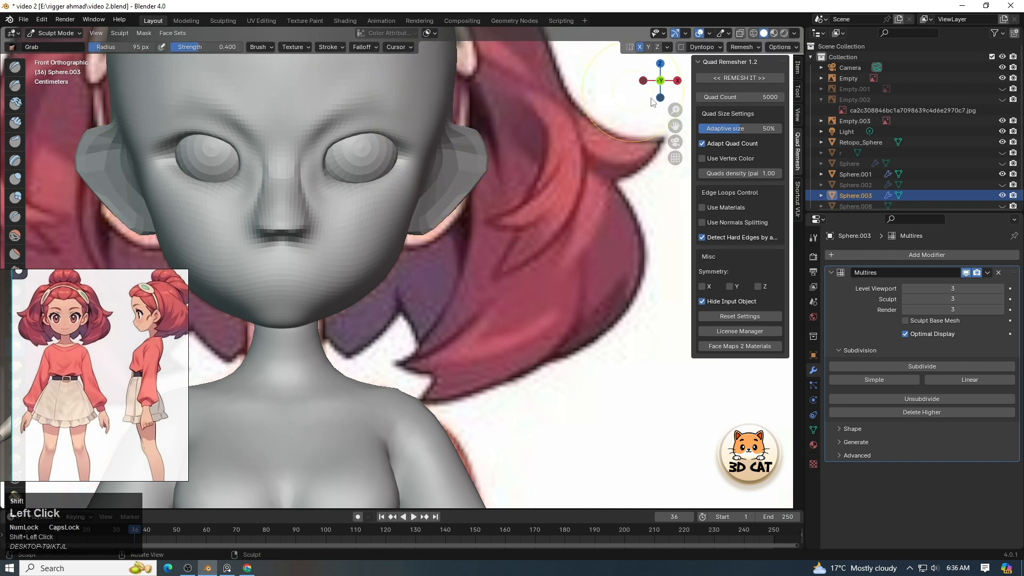
{"action": "scroll", "coordinate": [391, 253], "scroll_direction": "down", "scroll_amount": 6}
{"action": "scroll", "coordinate": [386, 171], "scroll_direction": "up", "scroll_amount": 5}
{"action": "scroll", "coordinate": [395, 240], "scroll_direction": "down", "scroll_amount": 1}
Reshape the upper cranium and its sides with the Grab brush at 235 px.
{"action": "key", "text": "f"}
{"action": "left_click", "coordinate": [363, 129]}
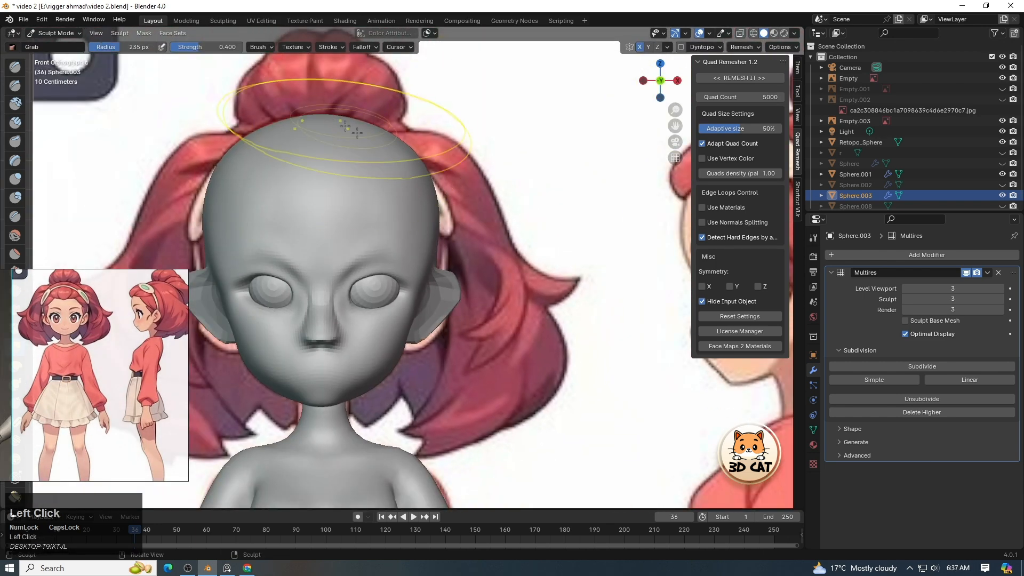
{"action": "left_click_drag", "start_coordinate": [430, 175], "coordinate": [437, 171]}
{"action": "scroll", "coordinate": [350, 115], "scroll_direction": "down", "scroll_amount": 6}
{"action": "scroll", "coordinate": [333, 251], "scroll_direction": "up", "scroll_amount": 7}
{"action": "scroll", "coordinate": [341, 245], "scroll_direction": "down", "scroll_amount": 5}
{"action": "scroll", "coordinate": [373, 144], "scroll_direction": "up", "scroll_amount": 5}
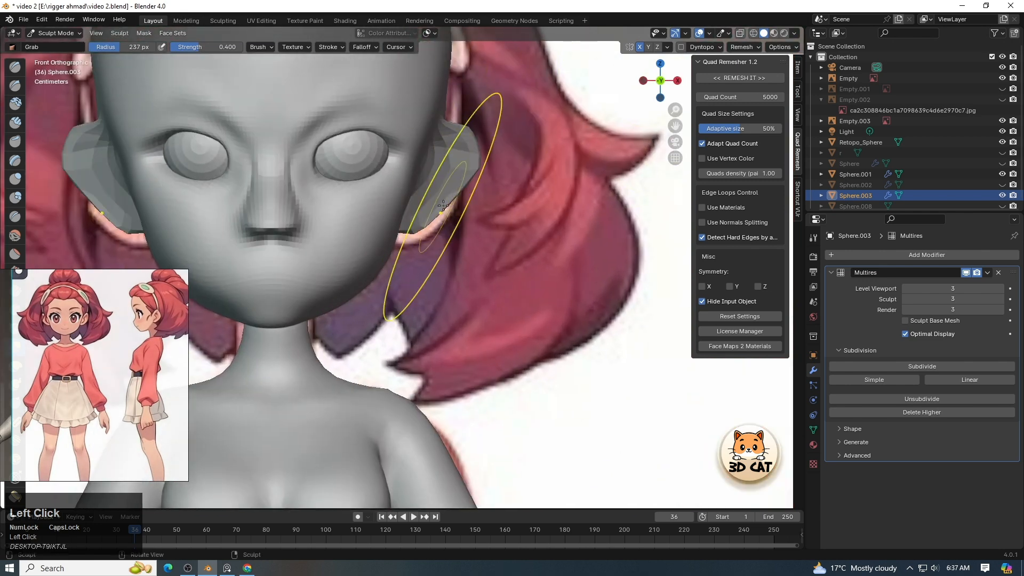
Refine the ears and jaw with the Grab brush at 128 px, and even out the lower face with Flatten/Contrast at 110 px.
{"action": "key", "text": "f"}
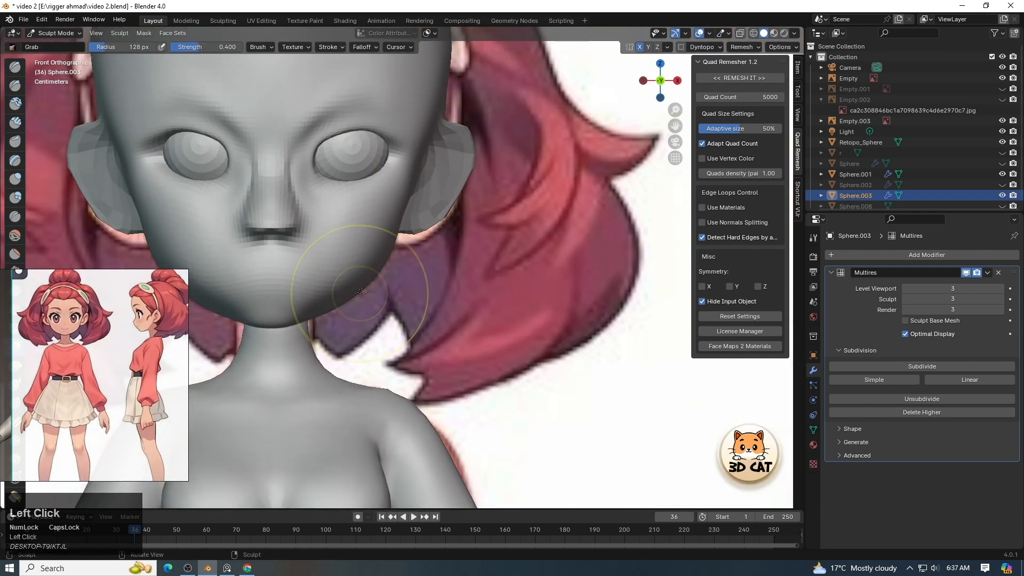
{"action": "left_click_drag", "start_coordinate": [661, 81], "coordinate": [630, 81]}
{"action": "scroll", "coordinate": [352, 249], "scroll_direction": "up", "scroll_amount": 3}
{"action": "key", "text": "f"}
{"action": "left_click", "coordinate": [352, 248]}
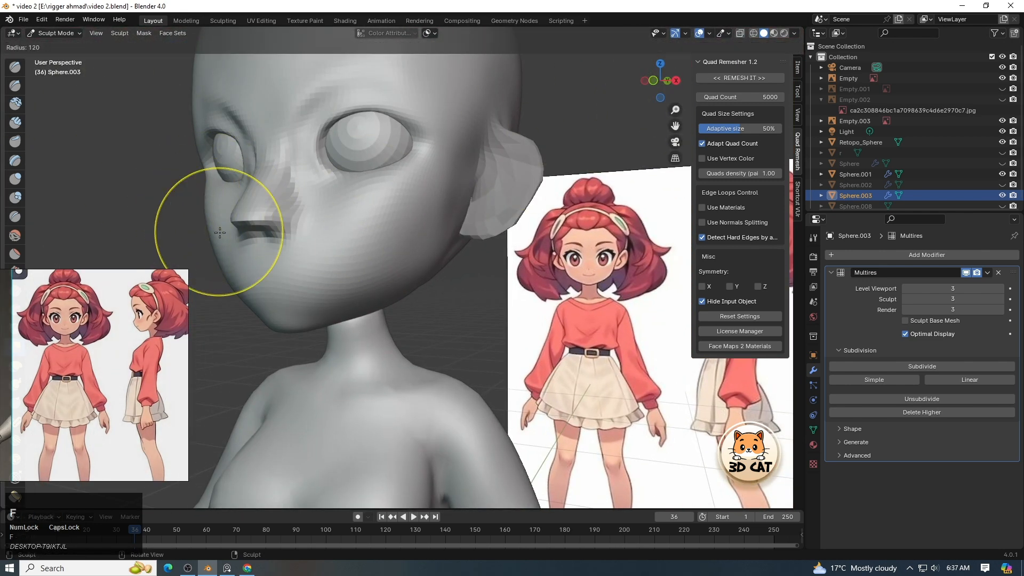
{"action": "left_click", "coordinate": [15, 254]}
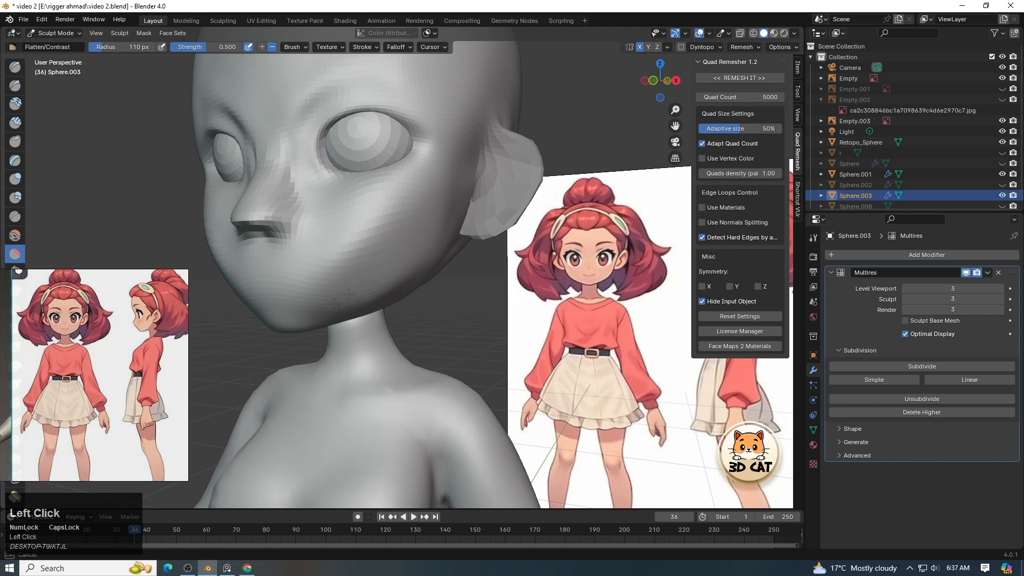
{"action": "left_click_drag", "start_coordinate": [661, 81], "coordinate": [674, 80]}
{"action": "left_click", "coordinate": [660, 81]}
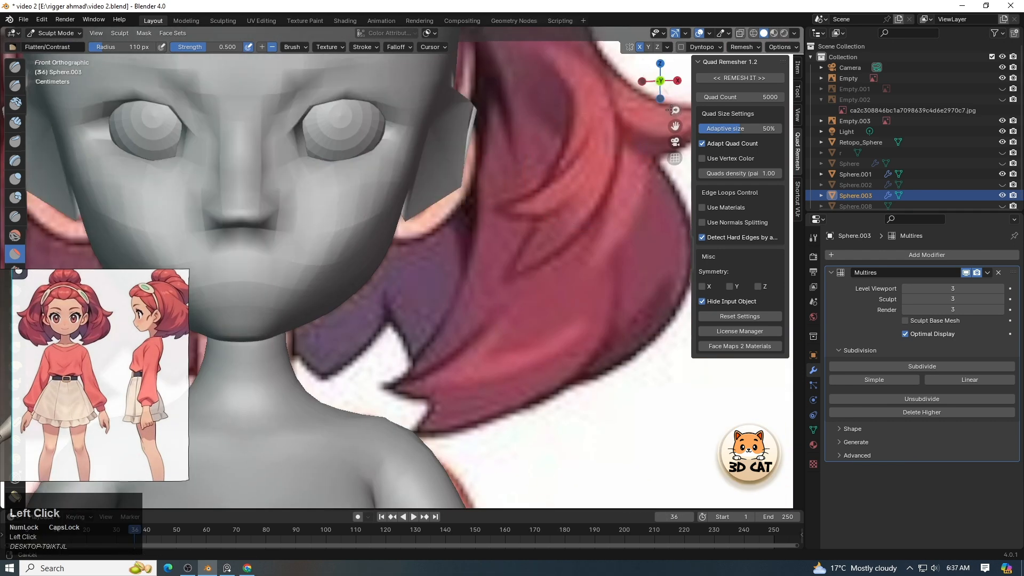
Adjust the jaw sides with the Grab brush at 141 px and fill out the cheeks with Inflate/Deflate at 94 px.
{"action": "key", "text": "g"}
{"action": "key", "text": "f"}
{"action": "left_click", "coordinate": [196, 219]}
{"action": "mouse_move", "coordinate": [676, 126]}
{"action": "left_mouse_down"}
{"action": "mouse_move", "coordinate": [752, 120]}
{"action": "mouse_move", "coordinate": [751, 130]}
{"action": "left_mouse_up"}
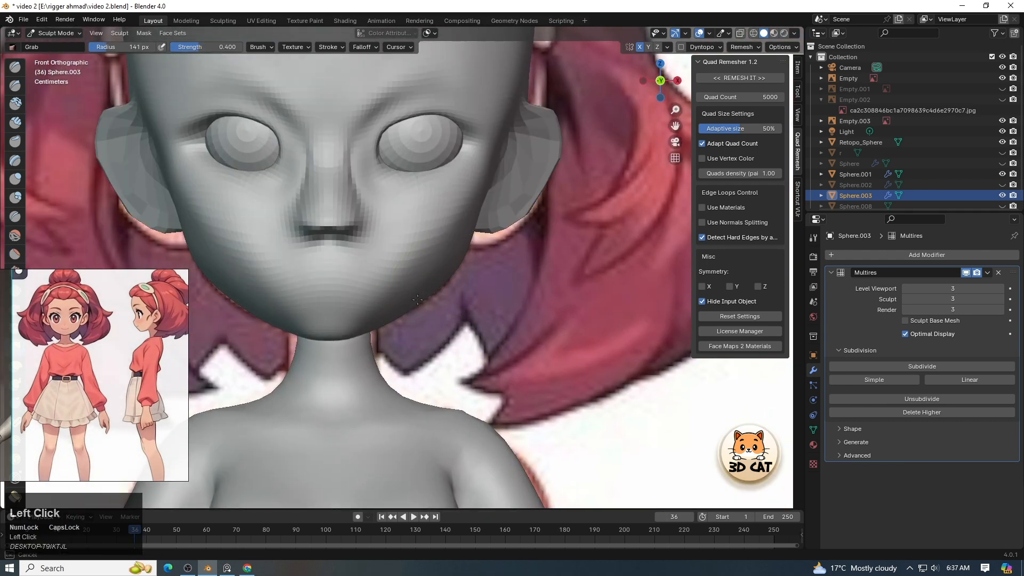
{"action": "left_click", "coordinate": [15, 179]}
{"action": "key", "text": "f"}
{"action": "left_click", "coordinate": [215, 181]}
{"action": "mouse_move", "coordinate": [243, 200]}
{"action": "left_mouse_down"}
{"action": "mouse_move", "coordinate": [263, 210]}
{"action": "mouse_move", "coordinate": [252, 179]}
{"action": "left_mouse_up"}
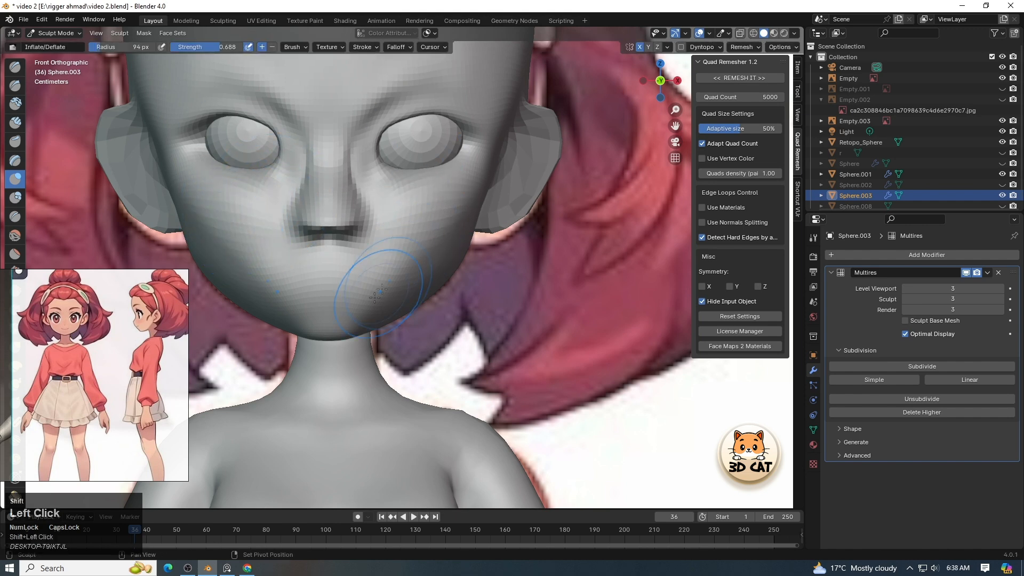
Enlarge the eye openings around the eyeballs with the Grab brush at 94 px.
{"action": "mouse_move", "coordinate": [675, 110]}
{"action": "left_mouse_down"}
{"action": "mouse_move", "coordinate": [640, 183]}
{"action": "mouse_move", "coordinate": [653, 101]}
{"action": "left_mouse_up"}
{"action": "key", "text": "g"}
{"action": "left_click_drag", "start_coordinate": [369, 206], "coordinate": [336, 206]}
{"action": "left_click_drag", "start_coordinate": [368, 133], "coordinate": [372, 140]}
{"action": "left_click_drag", "start_coordinate": [465, 123], "coordinate": [470, 120]}
{"action": "key", "text": "f"}
{"action": "left_click", "coordinate": [462, 156]}
{"action": "left_click_drag", "start_coordinate": [419, 150], "coordinate": [369, 151]}
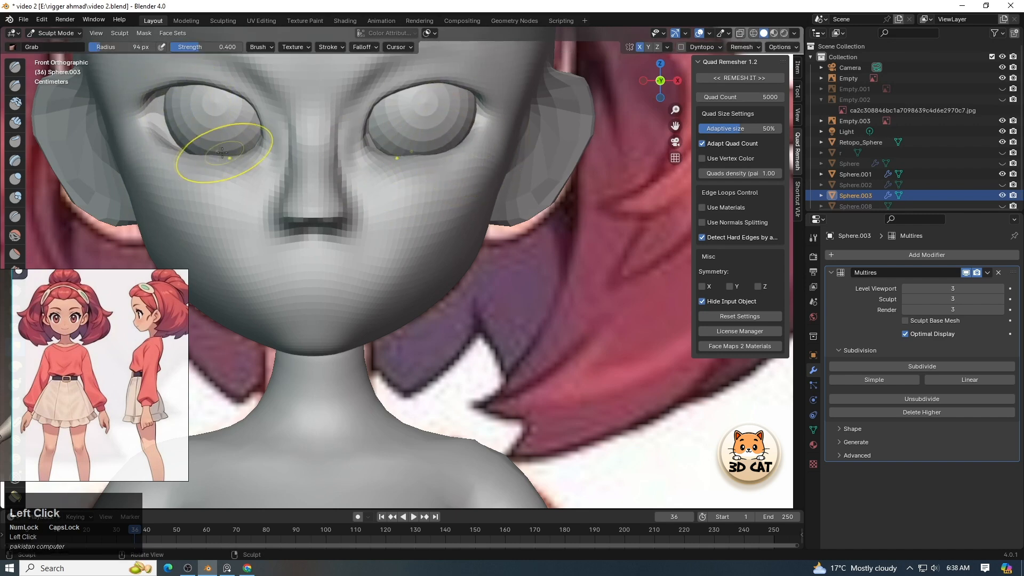
Pull the lower eyelids and outer eye corners downward with the Grab brush.
{"action": "left_click_drag", "start_coordinate": [222, 153], "coordinate": [222, 159]}
{"action": "key", "text": "f"}
{"action": "left_click", "coordinate": [212, 134]}
{"action": "left_click_drag", "start_coordinate": [170, 137], "coordinate": [168, 143]}
{"action": "left_click_drag", "start_coordinate": [145, 119], "coordinate": [143, 127]}
{"action": "mouse_move", "coordinate": [675, 110]}
{"action": "left_mouse_down"}
{"action": "mouse_move", "coordinate": [654, 179]}
{"action": "mouse_move", "coordinate": [653, 101]}
{"action": "left_mouse_up"}
{"action": "key", "text": "f"}
{"action": "left_click", "coordinate": [362, 159]}
{"action": "mouse_move", "coordinate": [325, 168]}
{"action": "left_mouse_down"}
{"action": "mouse_move", "coordinate": [309, 195]}
{"action": "mouse_move", "coordinate": [251, 193]}
{"action": "left_mouse_up"}
Shape the nose bridge, nose tip and inner eye area with the Grab brush, using 60 px at the nose tip.
{"action": "key", "text": "f"}
{"action": "left_click", "coordinate": [327, 133]}
{"action": "left_click_drag", "start_coordinate": [327, 129], "coordinate": [320, 129]}
{"action": "mouse_move", "coordinate": [675, 110]}
{"action": "left_mouse_down"}
{"action": "mouse_move", "coordinate": [662, 176]}
{"action": "mouse_move", "coordinate": [662, 125]}
{"action": "left_mouse_up"}
{"action": "left_click_drag", "start_coordinate": [349, 250], "coordinate": [343, 256]}
{"action": "key", "text": "f"}
{"action": "left_click", "coordinate": [322, 262]}
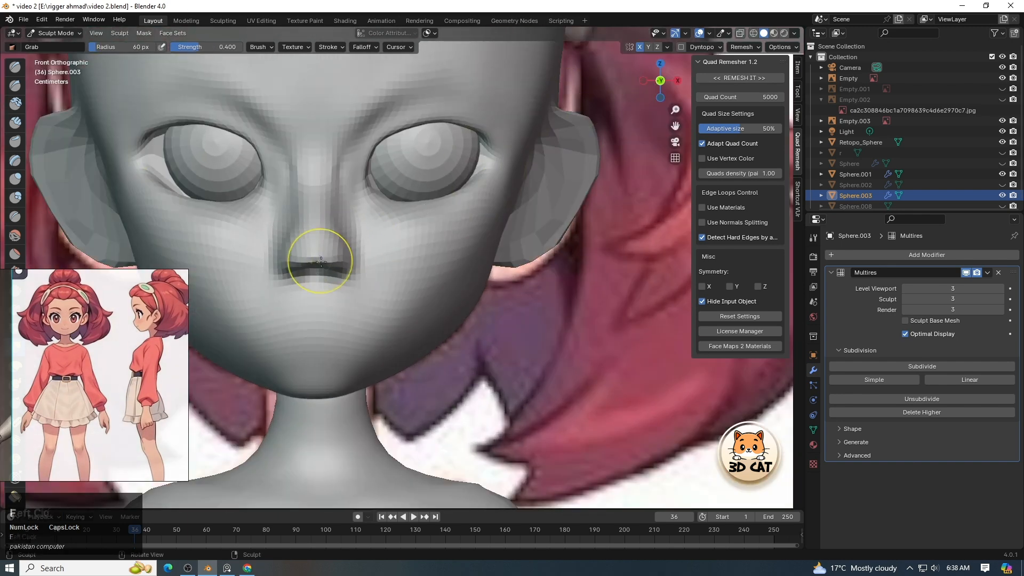
{"action": "key", "text": "f"}
{"action": "left_click", "coordinate": [354, 237]}
{"action": "left_click_drag", "start_coordinate": [349, 140], "coordinate": [357, 142]}
{"action": "mouse_move", "coordinate": [676, 110]}
{"action": "left_mouse_down"}
{"action": "mouse_move", "coordinate": [662, 176]}
{"action": "mouse_move", "coordinate": [662, 91]}
{"action": "mouse_move", "coordinate": [769, 137]}
{"action": "left_mouse_up"}
Build up the eyelids with the Draw brush at 66 px and smooth the area under the eyes at 62 px.
{"action": "left_click", "coordinate": [16, 69]}
{"action": "left_click_drag", "start_coordinate": [201, 192], "coordinate": [251, 213]}
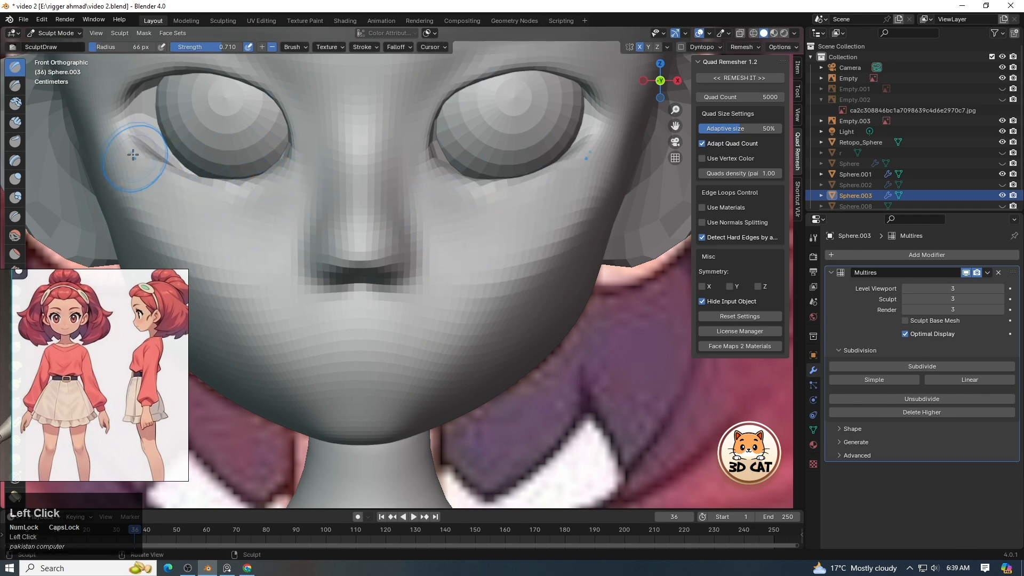
{"action": "mouse_move", "coordinate": [132, 154]}
{"action": "left_mouse_down"}
{"action": "mouse_move", "coordinate": [279, 199]}
{"action": "mouse_move", "coordinate": [317, 109]}
{"action": "left_mouse_up"}
{"action": "key", "text": "f"}
{"action": "left_click", "coordinate": [285, 196]}
{"action": "left_click_drag", "start_coordinate": [286, 197], "coordinate": [229, 201], "text": "shift"}
Smooth the cheeks beside the nose with the brush at 62 px and 100 px.
{"action": "left_click_drag", "start_coordinate": [676, 110], "coordinate": [628, 80]}
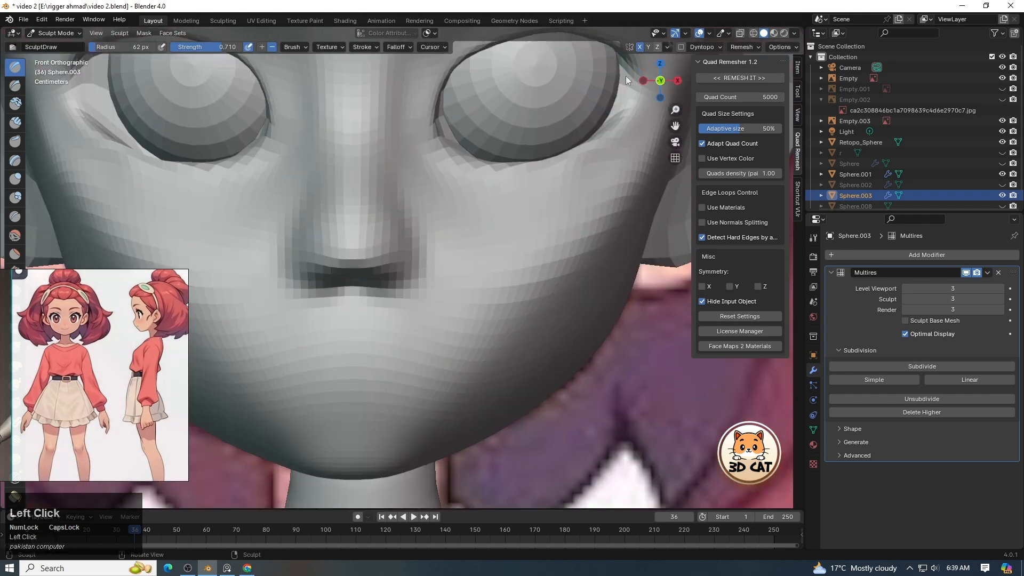
{"action": "left_click_drag", "start_coordinate": [508, 249], "coordinate": [525, 242], "text": "shift"}
{"action": "key", "text": "f"}
{"action": "left_click", "coordinate": [539, 244]}
{"action": "left_click_drag", "start_coordinate": [528, 243], "coordinate": [510, 251], "text": "shift"}
{"action": "mouse_move", "coordinate": [676, 110]}
{"action": "left_mouse_down"}
{"action": "mouse_move", "coordinate": [672, 165]}
{"action": "mouse_move", "coordinate": [670, 122]}
{"action": "left_mouse_up"}
{"action": "left_click_drag", "start_coordinate": [227, 268], "coordinate": [217, 258], "text": "shift"}
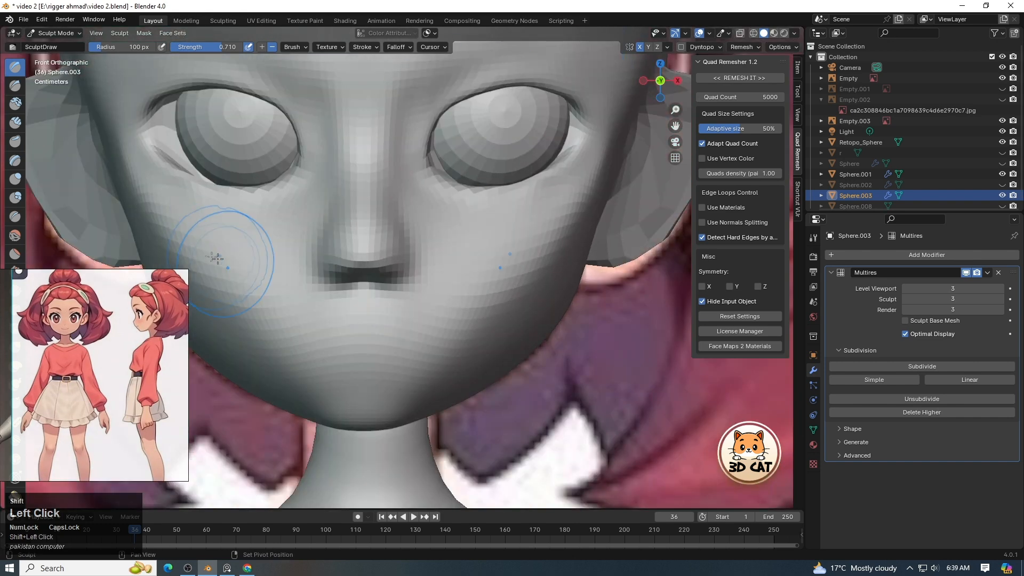
Thicken the lower and upper eyelid rims with the Draw brush at 43 px and smooth them at 50 px.
{"action": "left_click_drag", "start_coordinate": [228, 188], "coordinate": [152, 138]}
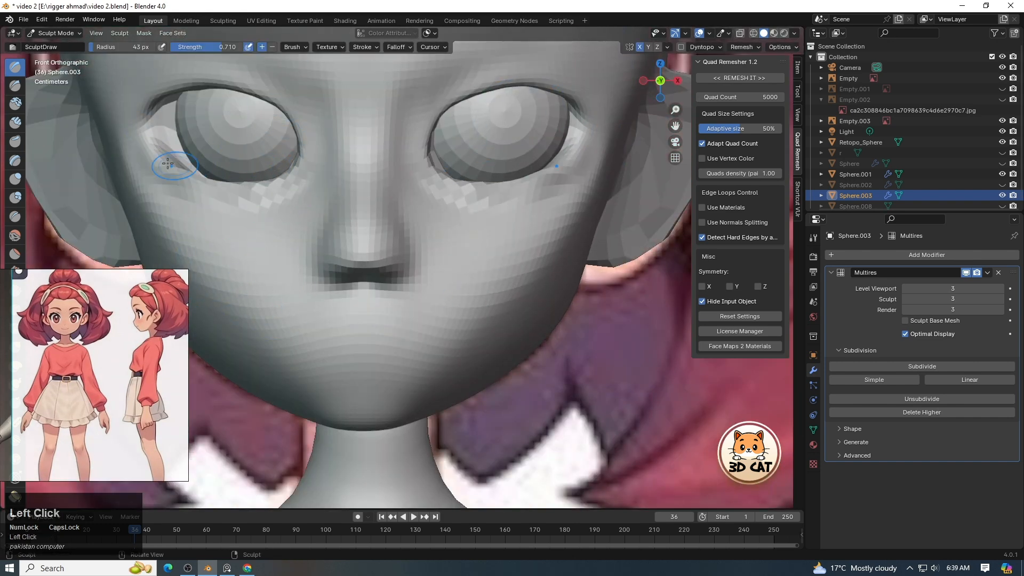
{"action": "left_click_drag", "start_coordinate": [290, 175], "coordinate": [169, 179]}
{"action": "mouse_move", "coordinate": [307, 158]}
{"action": "left_mouse_down"}
{"action": "mouse_move", "coordinate": [198, 87]}
{"action": "mouse_move", "coordinate": [167, 89]}
{"action": "left_mouse_up"}
{"action": "mouse_move", "coordinate": [296, 131]}
{"action": "left_mouse_down"}
{"action": "mouse_move", "coordinate": [196, 82]}
{"action": "mouse_move", "coordinate": [142, 128]}
{"action": "left_mouse_up"}
{"action": "mouse_move", "coordinate": [152, 101]}
{"action": "left_mouse_down"}
{"action": "mouse_move", "coordinate": [270, 124]}
{"action": "mouse_move", "coordinate": [286, 160]}
{"action": "mouse_move", "coordinate": [317, 168]}
{"action": "left_mouse_up"}
{"action": "key", "text": "f"}
{"action": "left_click", "coordinate": [299, 160]}
Define the brow ridges above the eyes with the Draw brush and smooth them into the forehead.
{"action": "scroll", "coordinate": [325, 139], "scroll_direction": "down", "scroll_amount": 4}
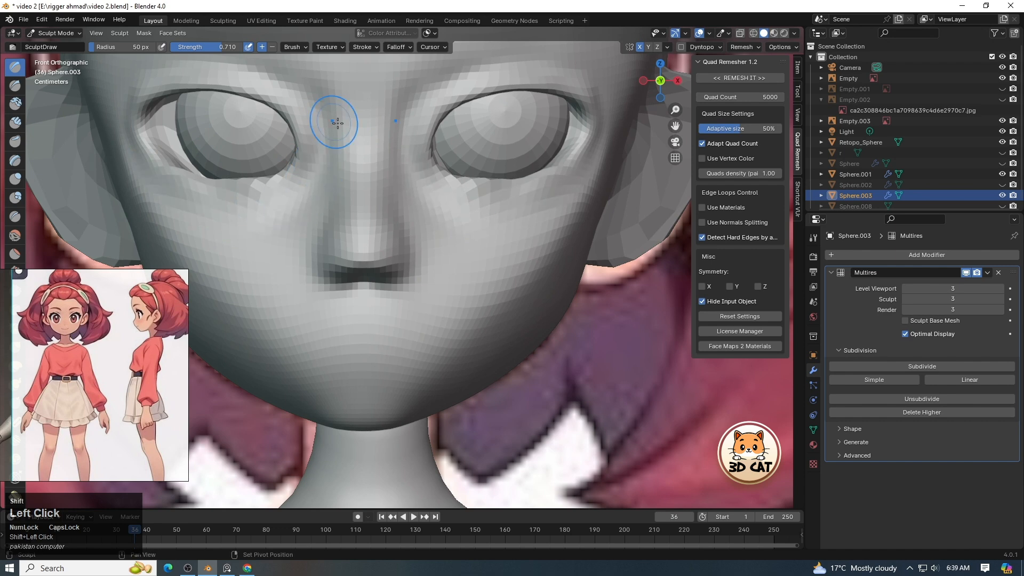
{"action": "scroll", "coordinate": [428, 144], "scroll_direction": "up", "scroll_amount": 2}
{"action": "mouse_move", "coordinate": [453, 152]}
{"action": "left_mouse_down"}
{"action": "mouse_move", "coordinate": [417, 153]}
{"action": "mouse_move", "coordinate": [494, 143]}
{"action": "left_mouse_up"}
{"action": "left_click_drag", "start_coordinate": [408, 152], "coordinate": [503, 121]}
Raise the base of the nose and adjust the area below it with the Grab brush at 75 px and 78 px.
{"action": "key", "text": "g"}
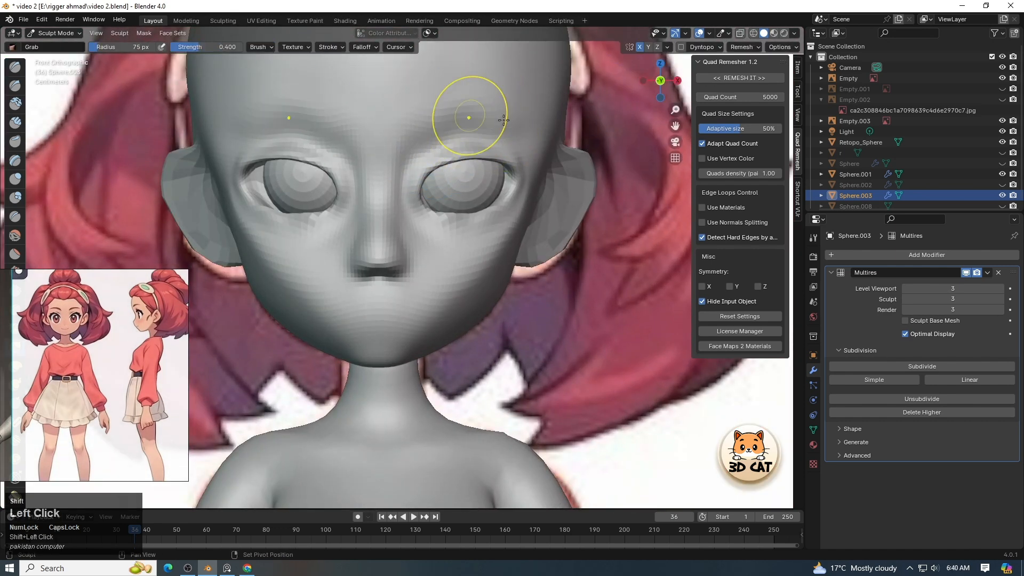
{"action": "mouse_move", "coordinate": [678, 99]}
{"action": "left_mouse_down"}
{"action": "mouse_move", "coordinate": [676, 140]}
{"action": "mouse_move", "coordinate": [679, 75]}
{"action": "mouse_move", "coordinate": [680, 102]}
{"action": "left_mouse_up"}
{"action": "left_click_drag", "start_coordinate": [379, 296], "coordinate": [379, 300]}
{"action": "left_click_drag", "start_coordinate": [378, 187], "coordinate": [376, 140]}
{"action": "left_click_drag", "start_coordinate": [408, 175], "coordinate": [411, 159]}
{"action": "left_click", "coordinate": [377, 170]}
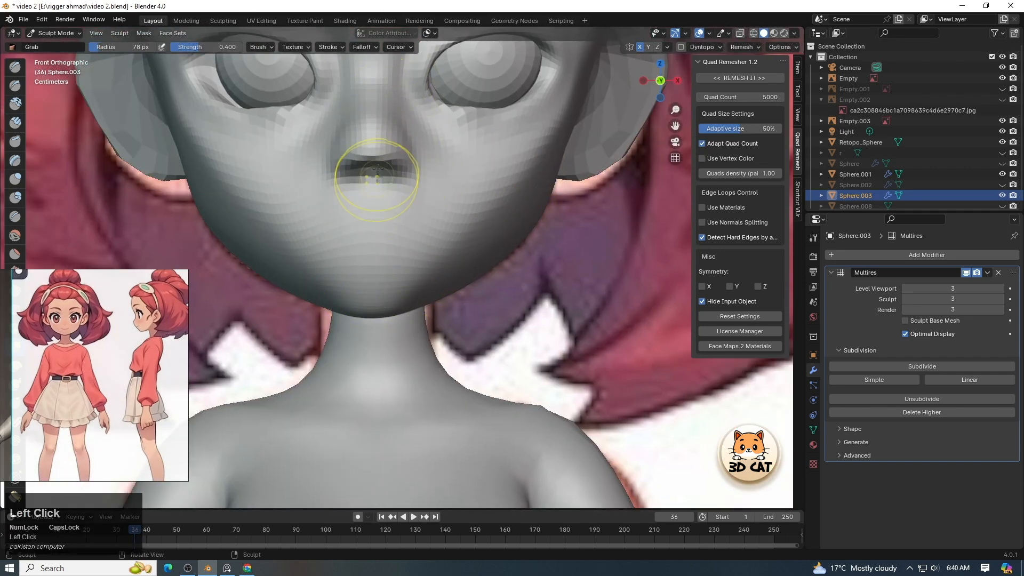
Refine the nostril sides and the underside of the nose with the Grab brush at about 81 px.
{"action": "mouse_move", "coordinate": [675, 110]}
{"action": "left_mouse_down"}
{"action": "mouse_move", "coordinate": [675, 176]}
{"action": "mouse_move", "coordinate": [675, 96]}
{"action": "left_mouse_up"}
{"action": "key", "text": "f"}
{"action": "left_click", "coordinate": [421, 160]}
{"action": "left_click_drag", "start_coordinate": [399, 140], "coordinate": [413, 136]}
{"action": "key", "text": "f"}
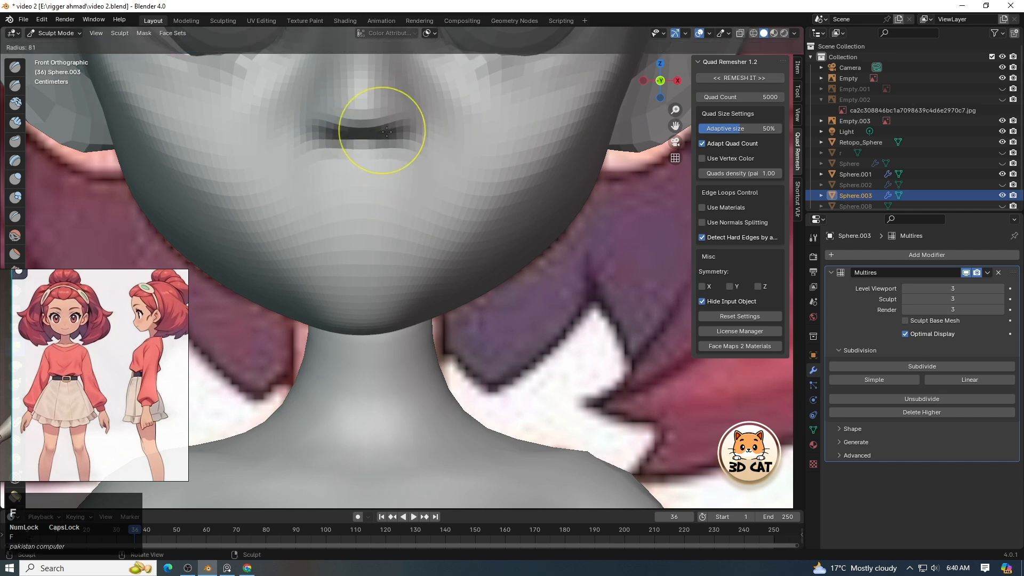
{"action": "left_click", "coordinate": [427, 132]}
{"action": "left_click_drag", "start_coordinate": [406, 81], "coordinate": [398, 79]}
{"action": "mouse_move", "coordinate": [675, 110]}
{"action": "left_mouse_down"}
{"action": "mouse_move", "coordinate": [675, 179]}
{"action": "mouse_move", "coordinate": [672, 82]}
{"action": "left_mouse_up"}
{"action": "key", "text": "f"}
{"action": "left_click", "coordinate": [397, 155]}
{"action": "scroll", "coordinate": [331, 126], "scroll_direction": "up", "scroll_amount": 2}
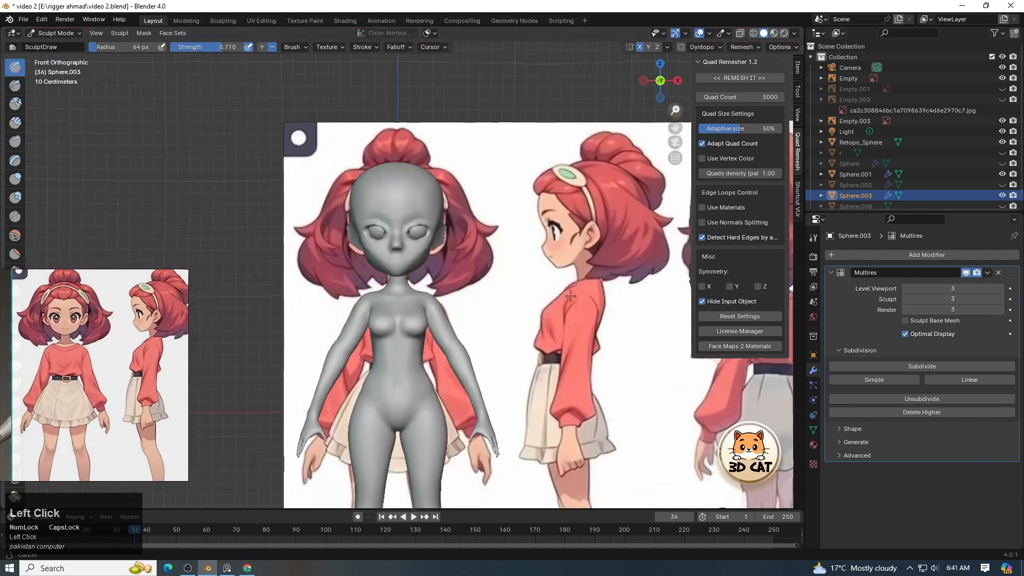
Hide the front reference image in Object Mode and frame the whole figure.
{"action": "scroll", "coordinate": [284, 77], "scroll_direction": "up", "scroll_amount": 2}
{"action": "left_click", "coordinate": [284, 77]}
{"action": "left_click", "coordinate": [293, 80]}
{"action": "key", "text": "h"}
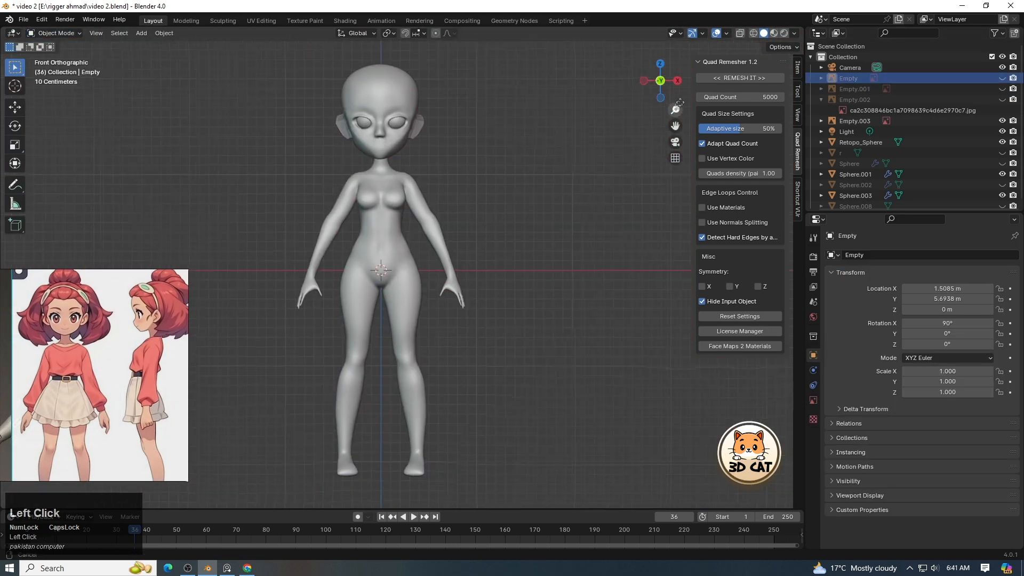
{"action": "left_click_drag", "start_coordinate": [675, 126], "coordinate": [672, 153]}
{"action": "left_click_drag", "start_coordinate": [675, 110], "coordinate": [676, 119]}
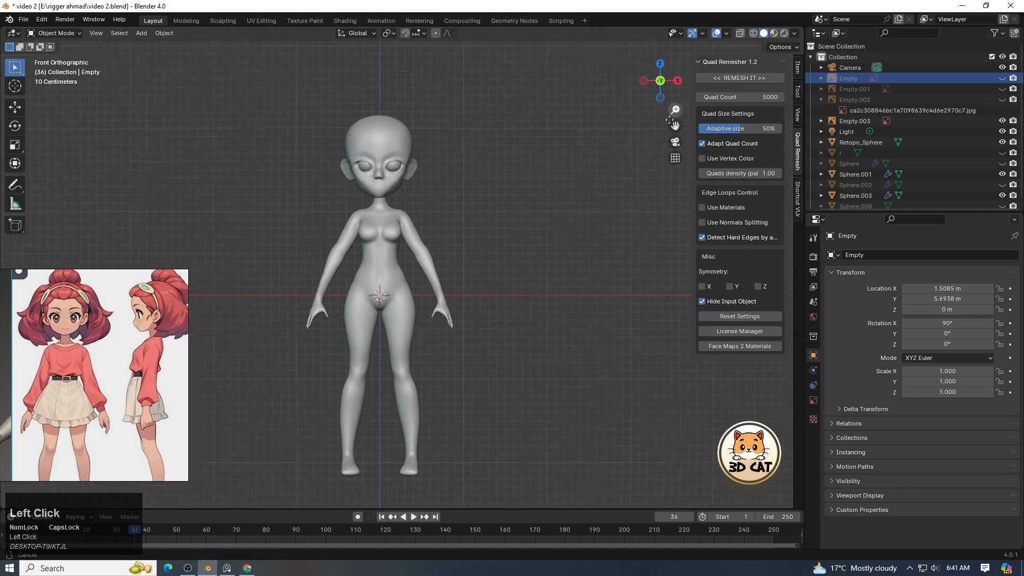
Add a UV sphere, raise it along Z to the crown and scale it to cover the top of the head.
{"action": "key", "text": "shift+a"}
{"action": "left_click", "coordinate": [473, 283]}
{"action": "key", "text": "s"}
{"action": "left_click", "coordinate": [395, 249]}
{"action": "key", "text": "g"}
{"action": "key", "text": "z"}
{"action": "left_click", "coordinate": [394, 58]}
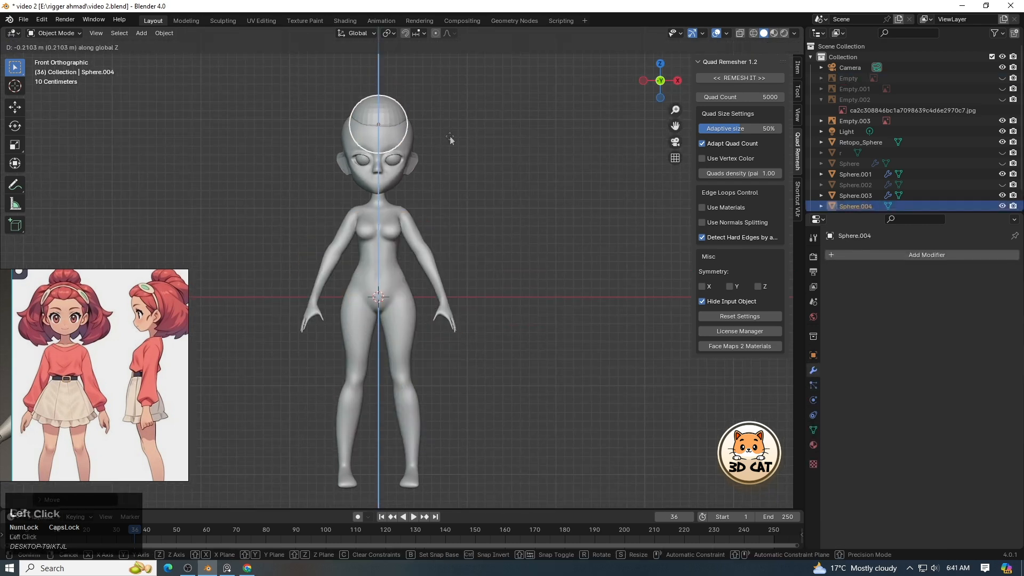
{"action": "key", "text": "KP_3"}
{"action": "scroll", "coordinate": [454, 147], "scroll_direction": "up", "scroll_amount": 2}
{"action": "key", "text": "s"}
{"action": "left_click", "coordinate": [439, 143]}
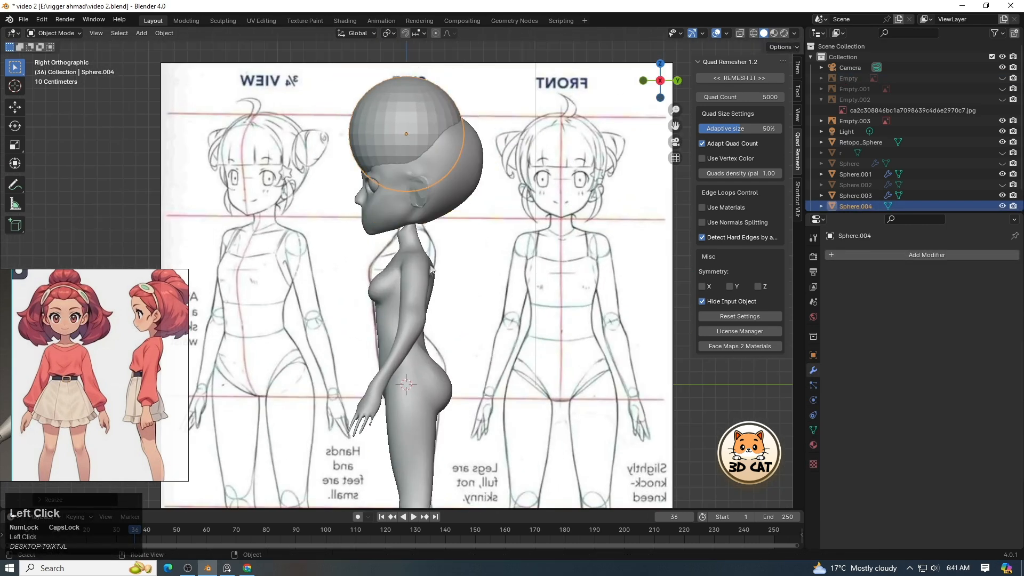
Hide the line-drawing reference in the side view and move the sphere back over the cranium.
{"action": "left_click", "coordinate": [471, 200]}
{"action": "left_click", "coordinate": [472, 200]}
{"action": "key", "text": "h"}
{"action": "left_click", "coordinate": [451, 126]}
{"action": "key", "text": "g"}
{"action": "left_click", "coordinate": [473, 129]}
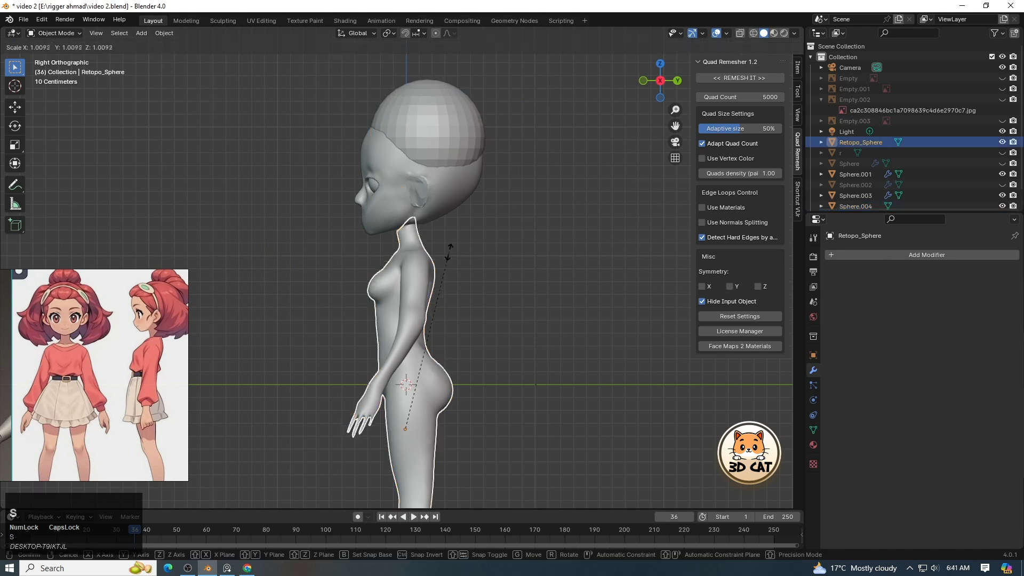
Select the head, switch it to Sculpt Mode and reshape the lower back of the skull in side view.
{"action": "left_click", "coordinate": [477, 163]}
{"action": "scroll", "coordinate": [472, 149], "scroll_direction": "up", "scroll_amount": 2}
{"action": "left_click", "coordinate": [55, 33]}
{"action": "left_click", "coordinate": [56, 67]}
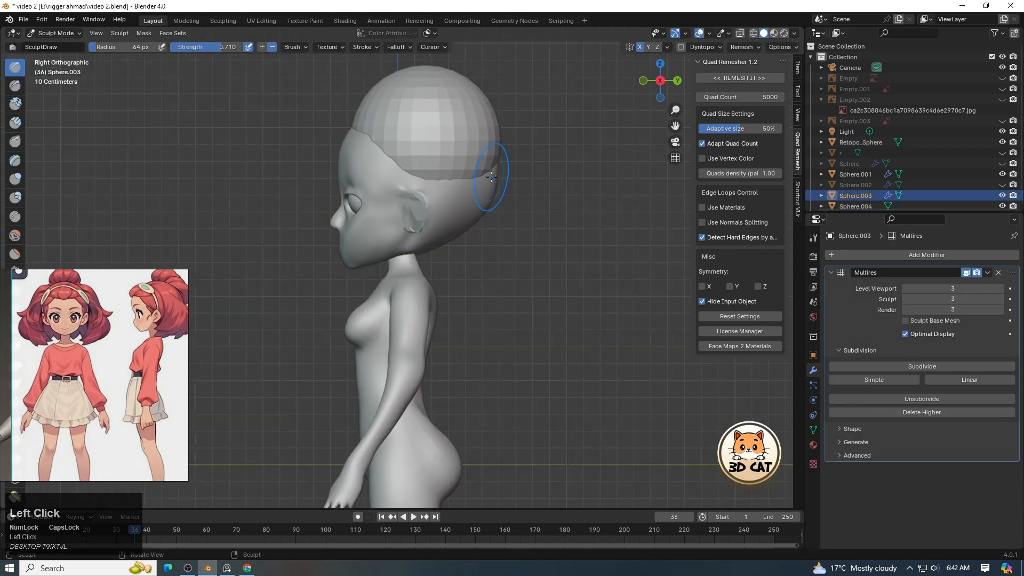
{"action": "left_click_drag", "start_coordinate": [488, 188], "coordinate": [466, 207]}
{"action": "key", "text": "f"}
{"action": "left_click", "coordinate": [459, 213]}
Refine the face profile and ear area in side view with the Grab brush at 70 px, 76 px and 114 px.
{"action": "scroll", "coordinate": [427, 171], "scroll_direction": "up", "scroll_amount": 3}
{"action": "key", "text": "f"}
{"action": "left_click", "coordinate": [441, 148]}
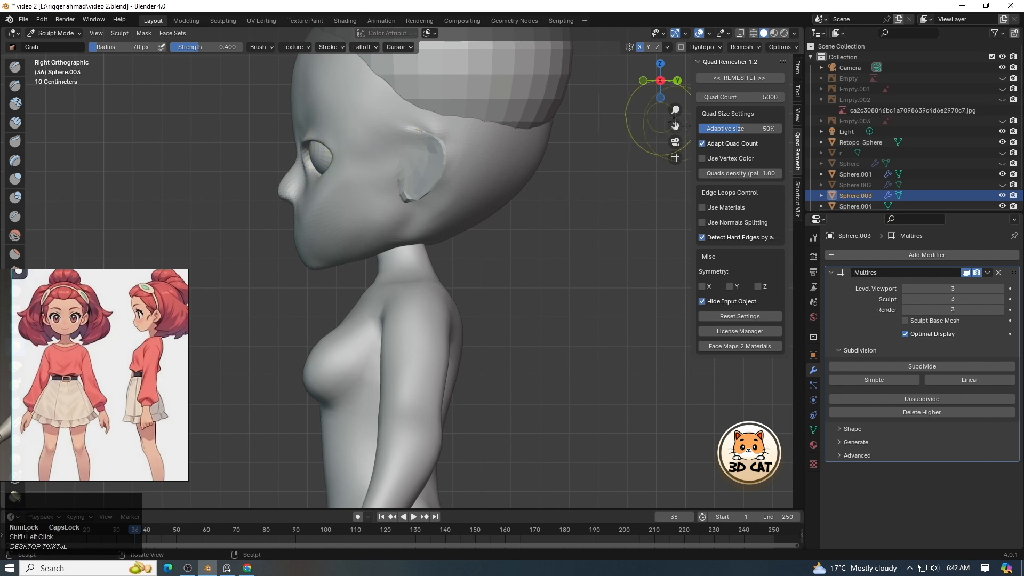
{"action": "scroll", "coordinate": [370, 128], "scroll_direction": "up", "scroll_amount": 3}
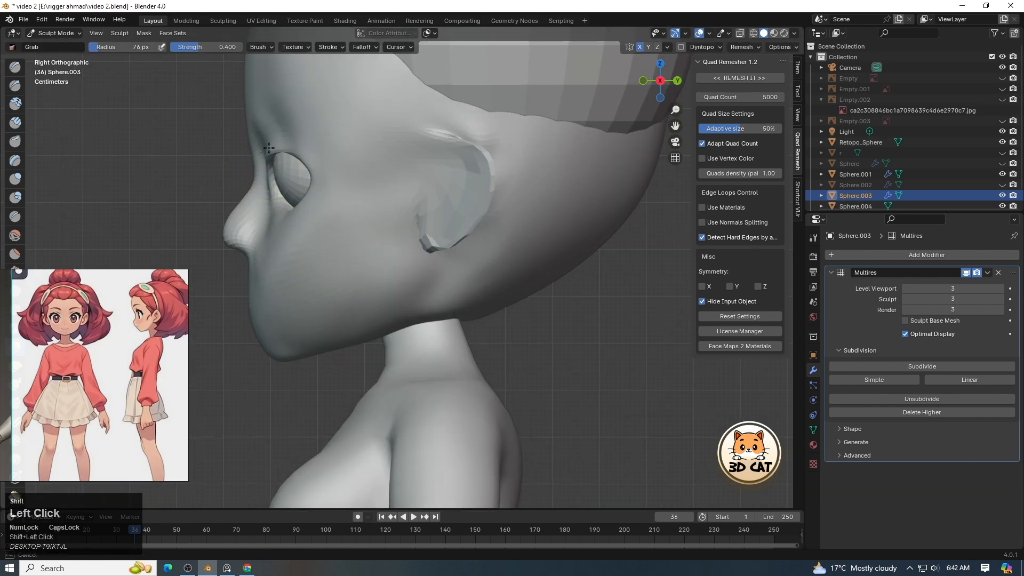
{"action": "key", "text": "f"}
{"action": "left_click", "coordinate": [309, 235]}
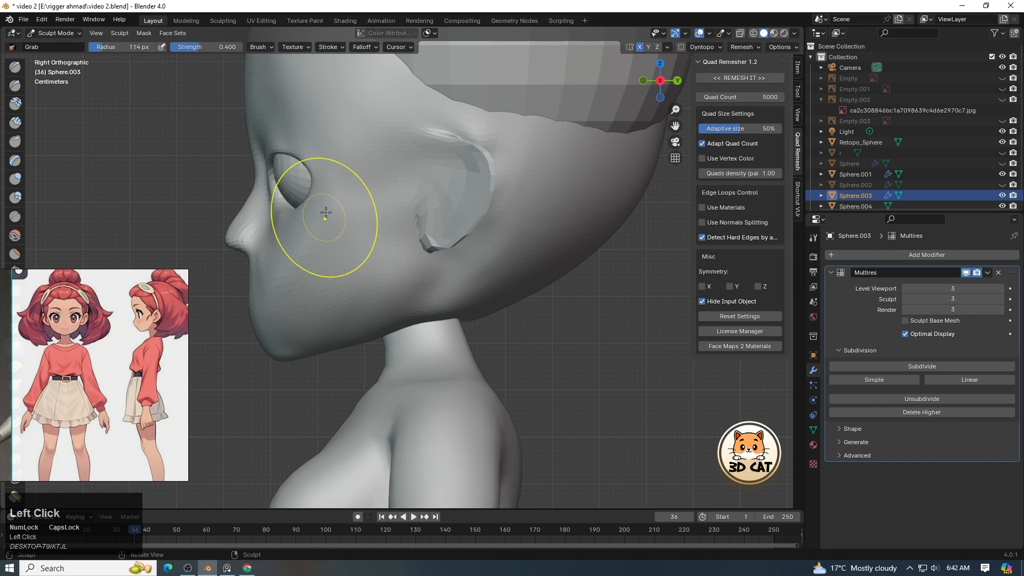
{"action": "scroll", "coordinate": [526, 103], "scroll_direction": "down", "scroll_amount": 1}
Carve the jaw line below the ear with the Draw brush and smooth the back of the head at 165 px.
{"action": "key", "text": "x"}
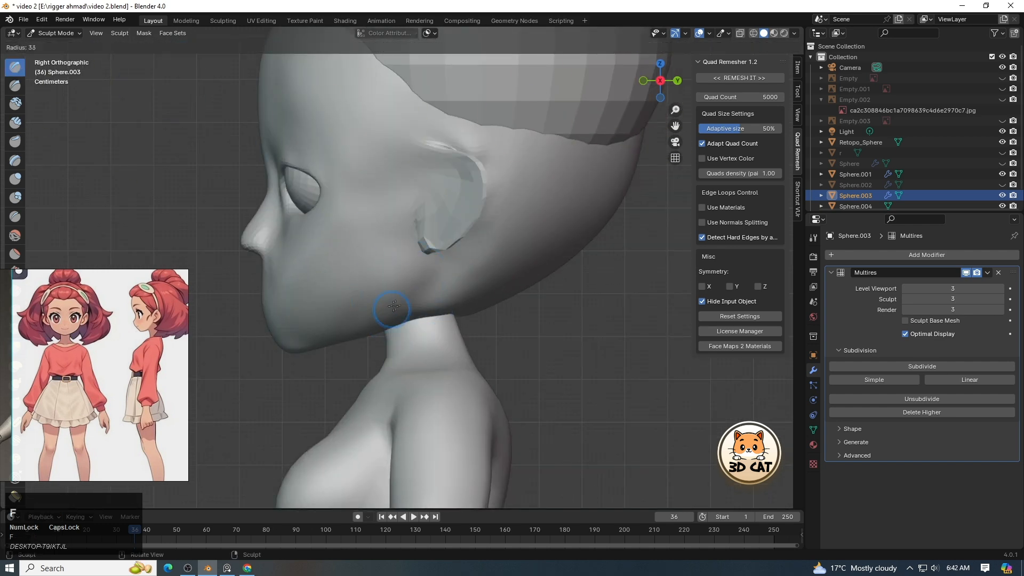
{"action": "key", "text": "f"}
{"action": "left_click", "coordinate": [453, 283]}
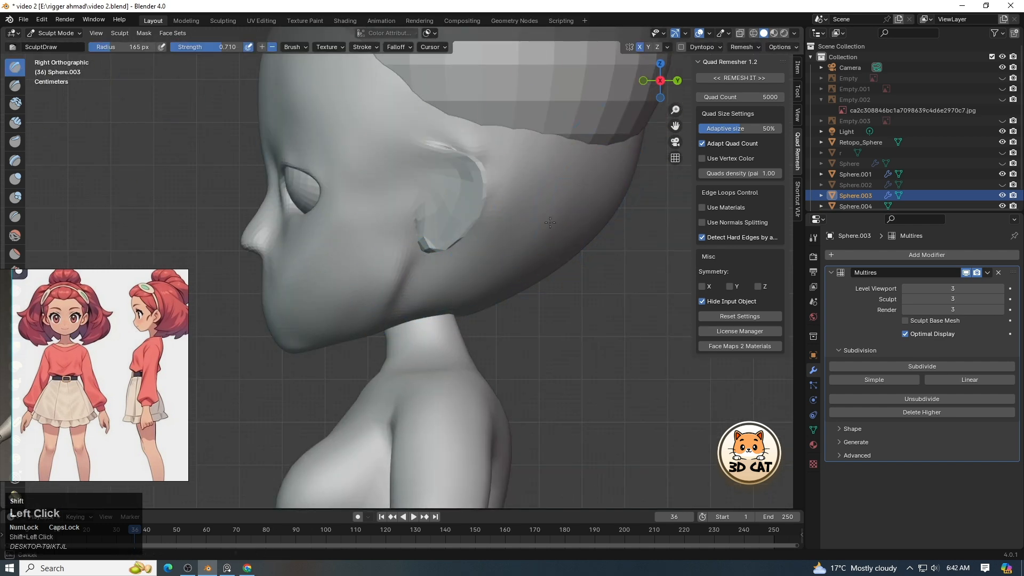
{"action": "left_click_drag", "start_coordinate": [551, 223], "coordinate": [572, 214], "text": "shift"}
Switch sculpting to the sphere on the head and pull its front edge down over the forehead with the Grab brush at 174 px.
{"action": "key", "text": "KP_1"}
{"action": "scroll", "coordinate": [463, 206], "scroll_direction": "down", "scroll_amount": 6}
{"action": "scroll", "coordinate": [409, 74], "scroll_direction": "up", "scroll_amount": 4}
{"action": "key", "text": "alt+q"}
{"action": "left_click", "coordinate": [56, 33]}
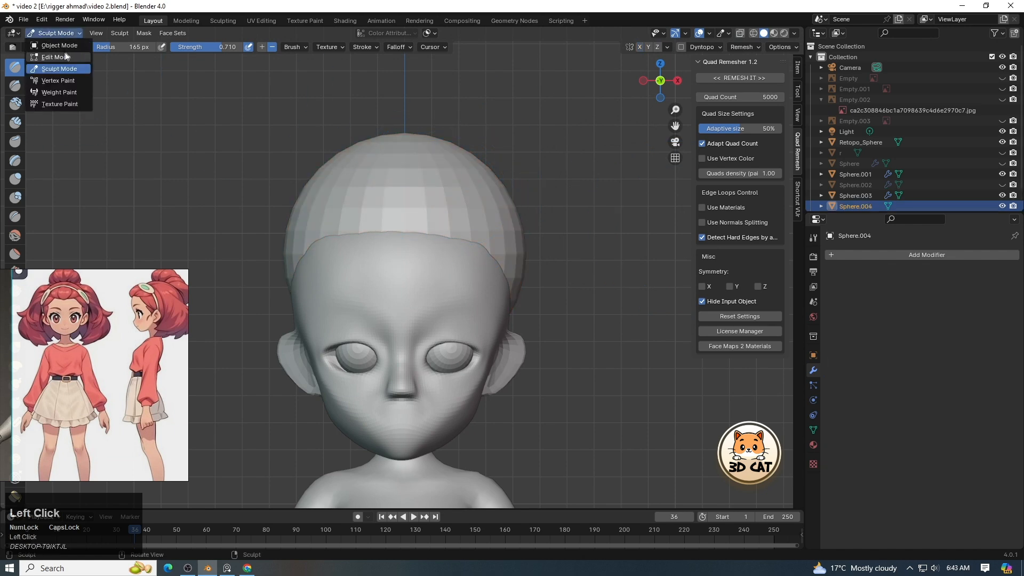
{"action": "key", "text": "g"}
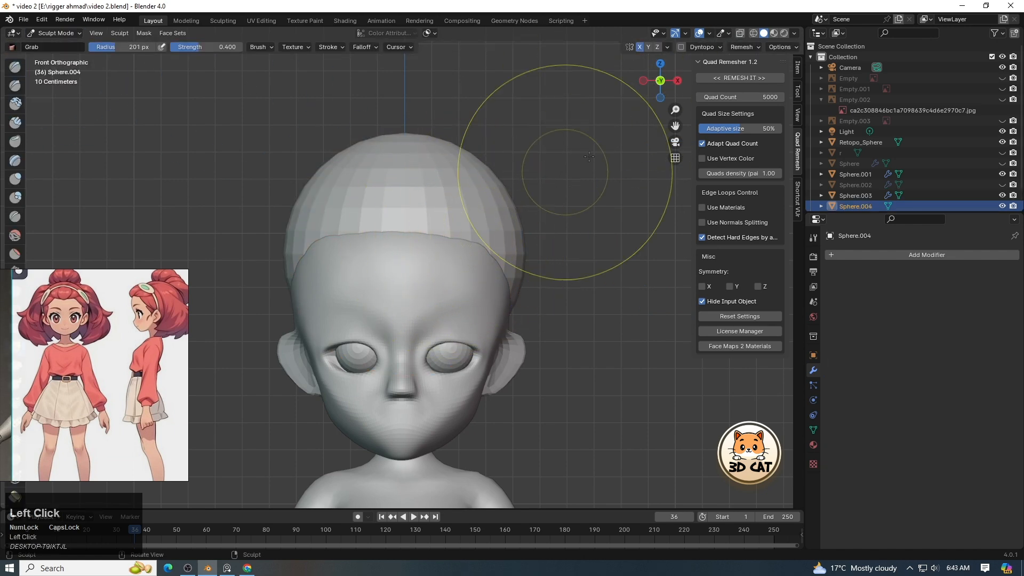
{"action": "middle_click_drag", "start_coordinate": [589, 156], "coordinate": [579, 251]}
{"action": "key", "text": "f"}
{"action": "left_click", "coordinate": [341, 248]}
{"action": "left_click_drag", "start_coordinate": [328, 256], "coordinate": [327, 280]}
{"action": "left_click_drag", "start_coordinate": [397, 324], "coordinate": [399, 339]}
{"action": "left_click_drag", "start_coordinate": [469, 299], "coordinate": [471, 322]}
Pull the cap's front sides down along the temples at 174 px and lower its crown with the Grab brush at 234 px.
{"action": "key", "text": "KP_1"}
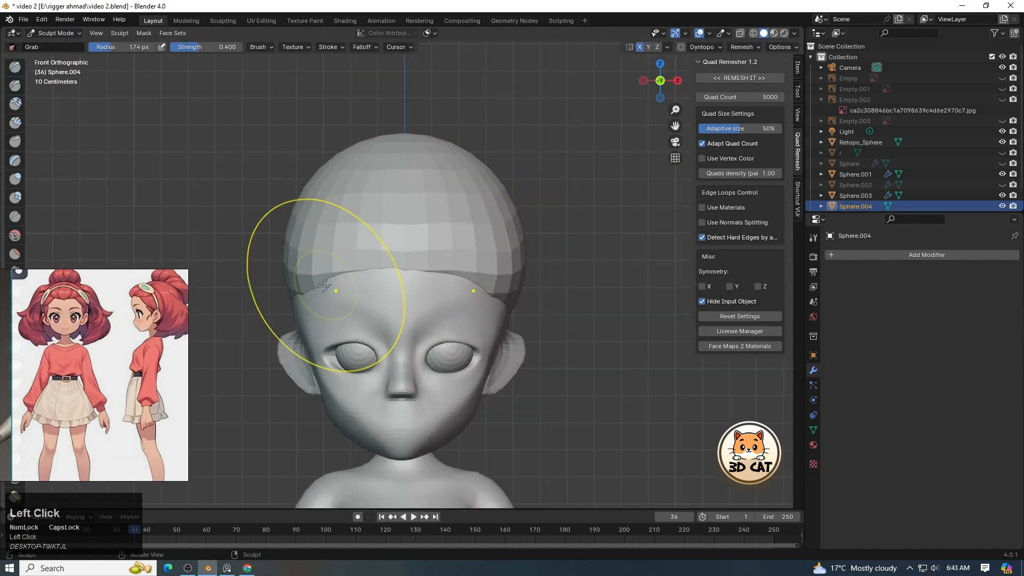
{"action": "left_click_drag", "start_coordinate": [325, 287], "coordinate": [313, 409]}
{"action": "left_click_drag", "start_coordinate": [288, 254], "coordinate": [292, 255]}
{"action": "key", "text": "f"}
{"action": "left_click", "coordinate": [539, 223]}
{"action": "left_click_drag", "start_coordinate": [394, 148], "coordinate": [392, 166]}
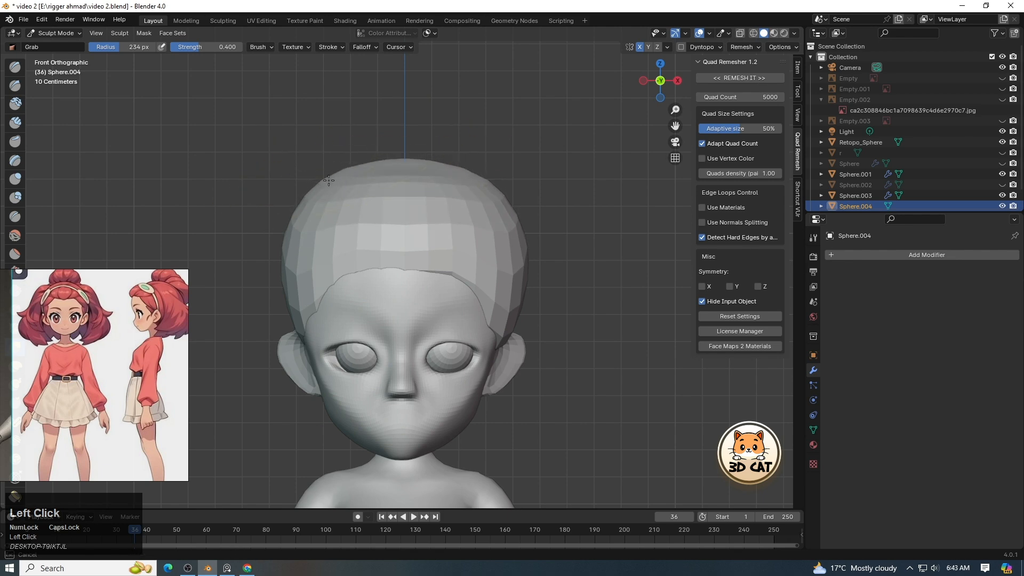
Pull the hair cap's sides slightly inward above the ears with the Grab brush, resizing the brush to 139 px and 99 px.
{"action": "key", "text": "f"}
{"action": "left_click", "coordinate": [633, 224]}
{"action": "left_click_drag", "start_coordinate": [525, 235], "coordinate": [516, 240]}
{"action": "key", "text": "f"}
{"action": "left_click", "coordinate": [465, 179]}
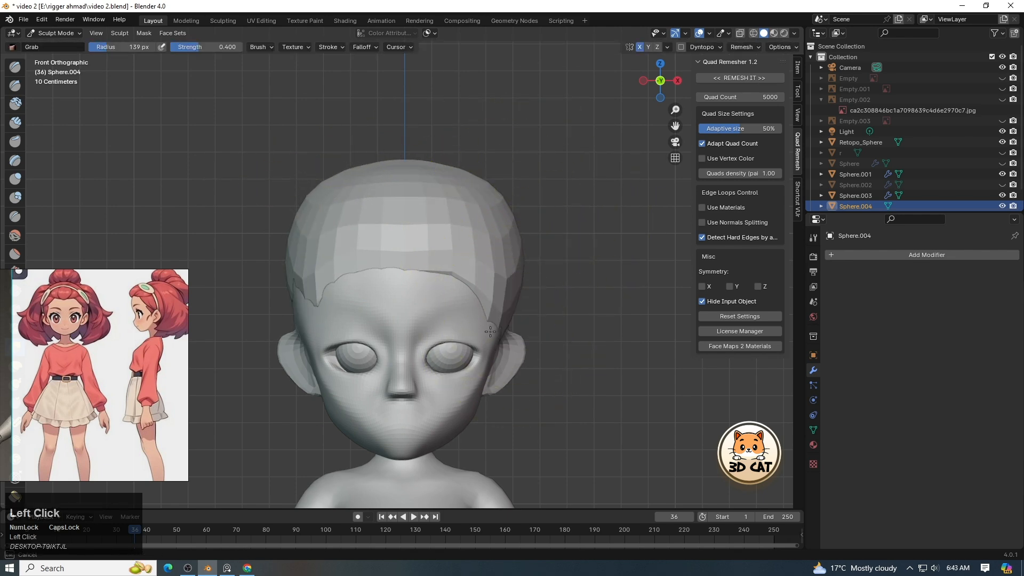
{"action": "key", "text": "f"}
{"action": "left_click", "coordinate": [355, 325]}
{"action": "scroll", "coordinate": [577, 364], "scroll_direction": "down", "scroll_amount": 5}
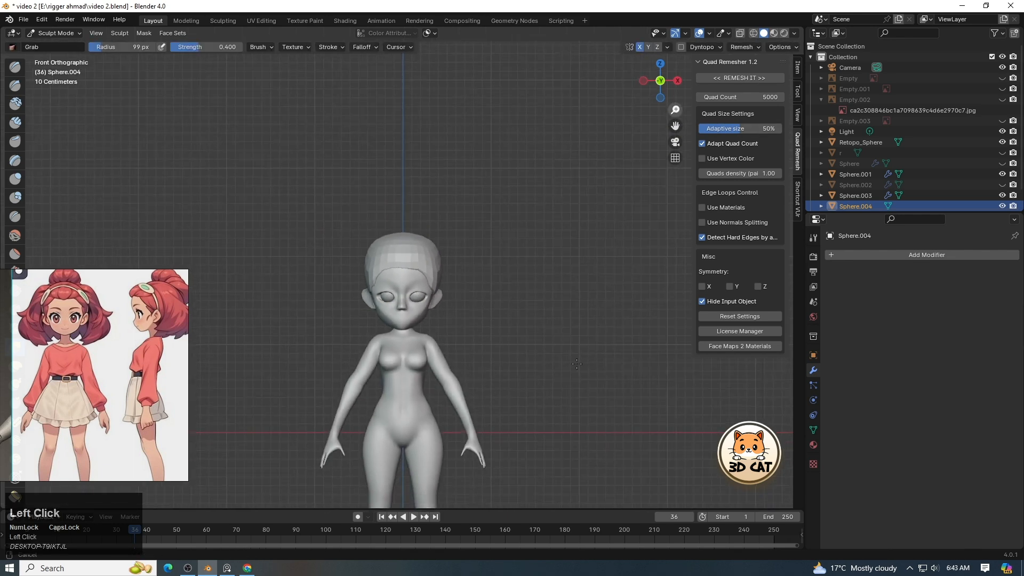